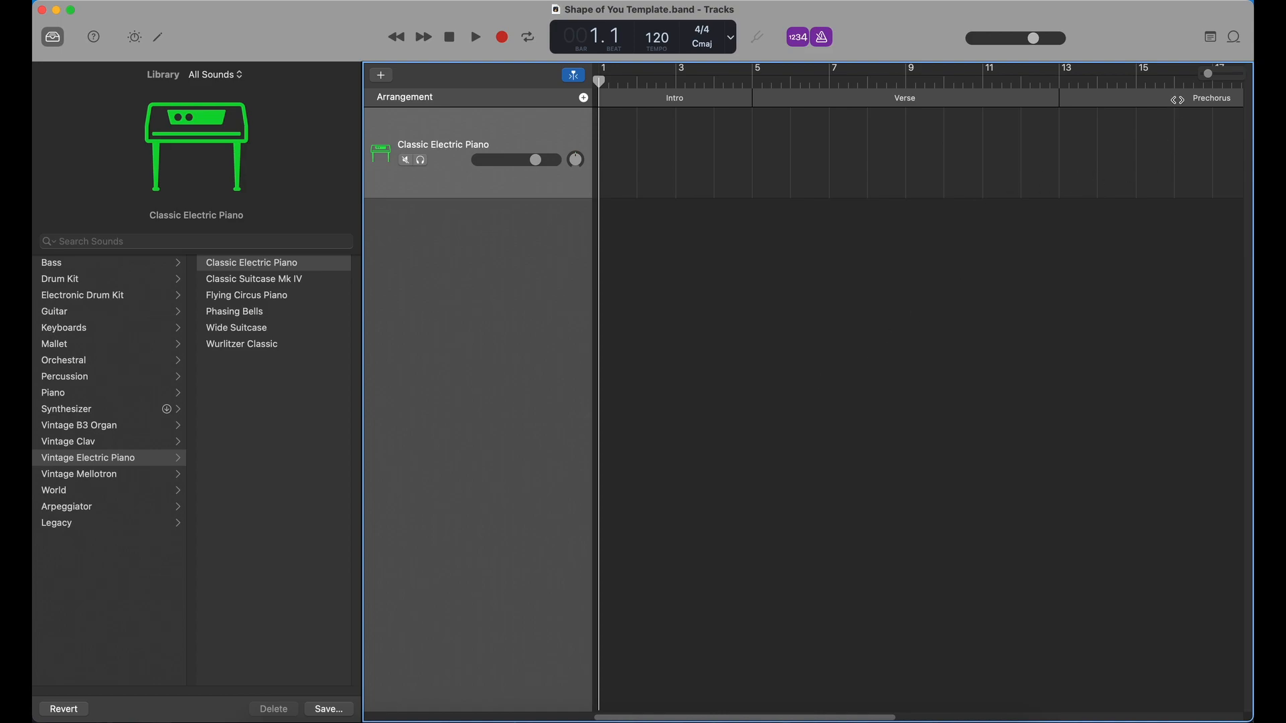
- Set the project tempo to 96
left_click_drag(1206, 75, 1204, 72)
left_click_drag(642, 79, 614, 85)
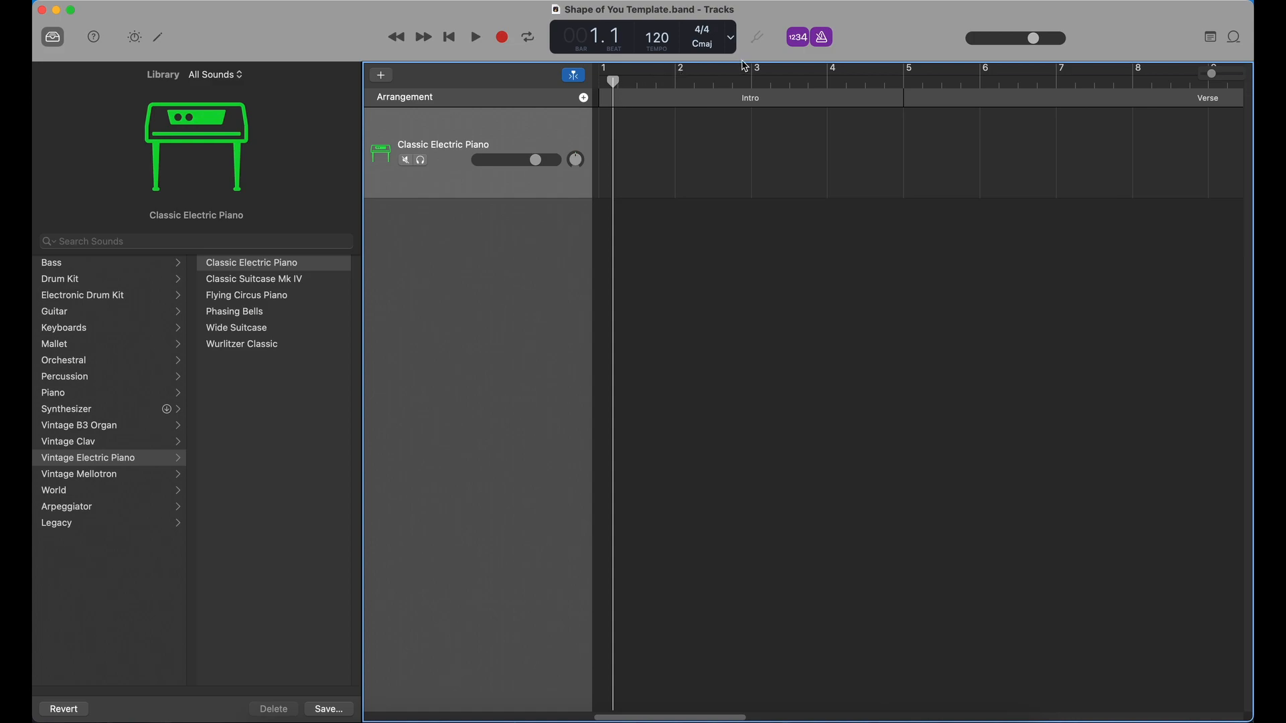
left_click_drag(656, 38, 658, 107)
- Search the sound library for "marimba" and load the Marimba patch onto the existing track
left_click(191, 241)
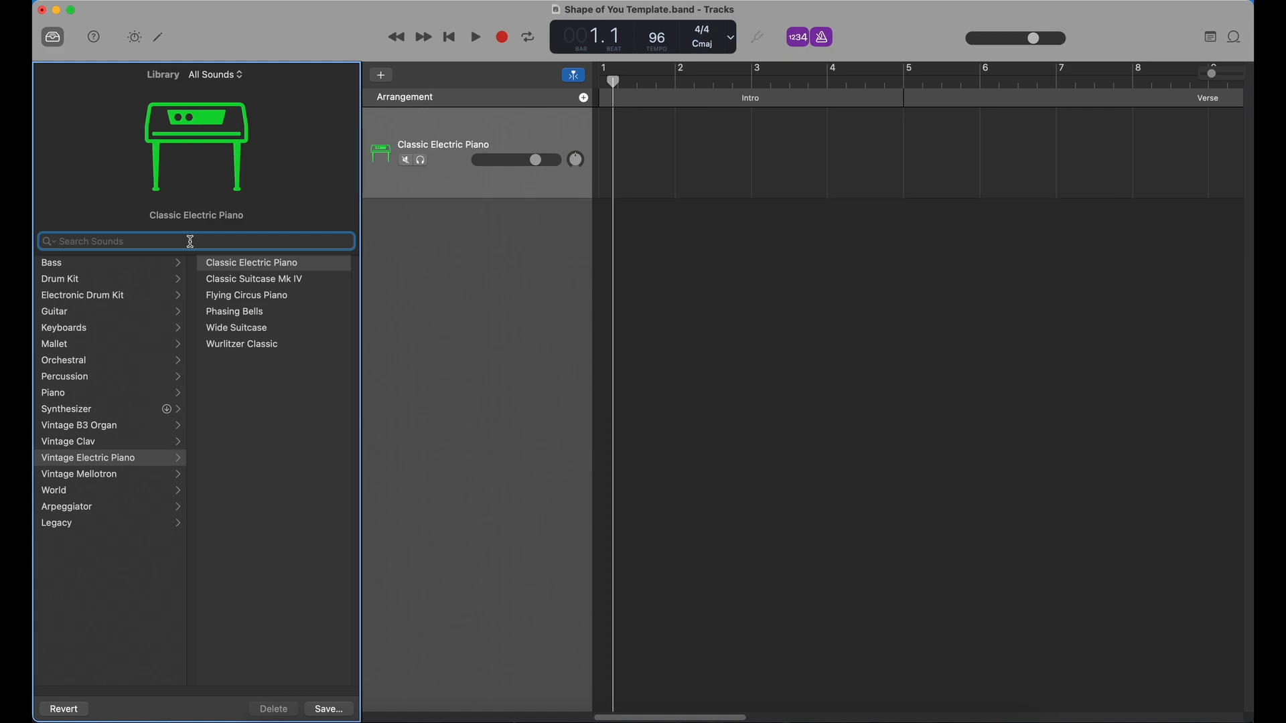
type("marimba")
key("Return")
left_click(77, 334)
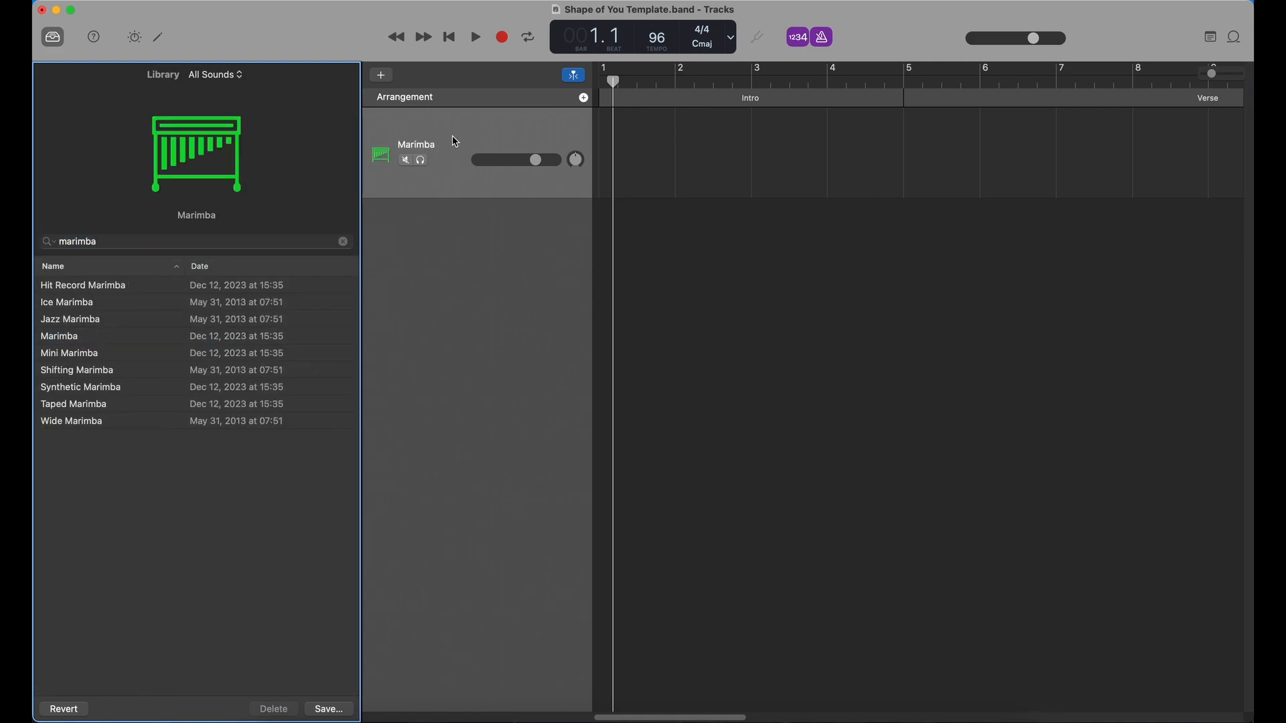
- Adjust the marimba's Smart Controls: turn Low down, raise Ambience and Reverb, and slightly raise Master Echo
left_click(633, 456)
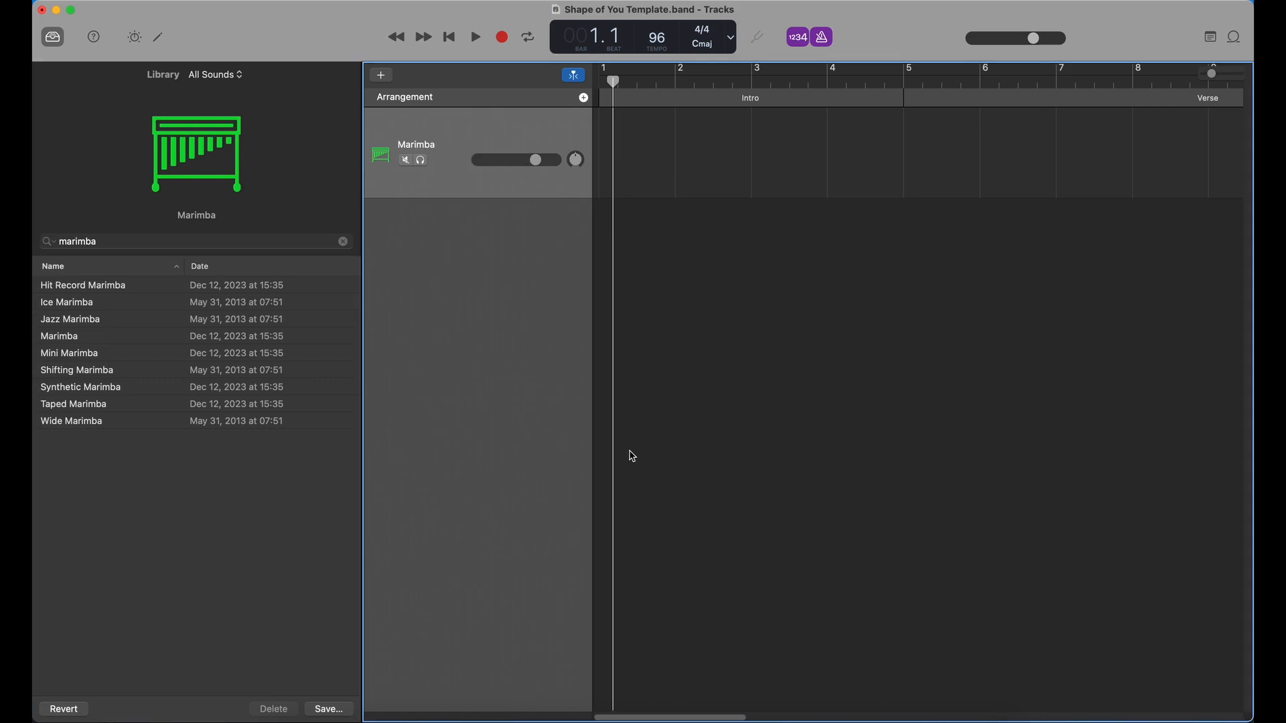
key("b")
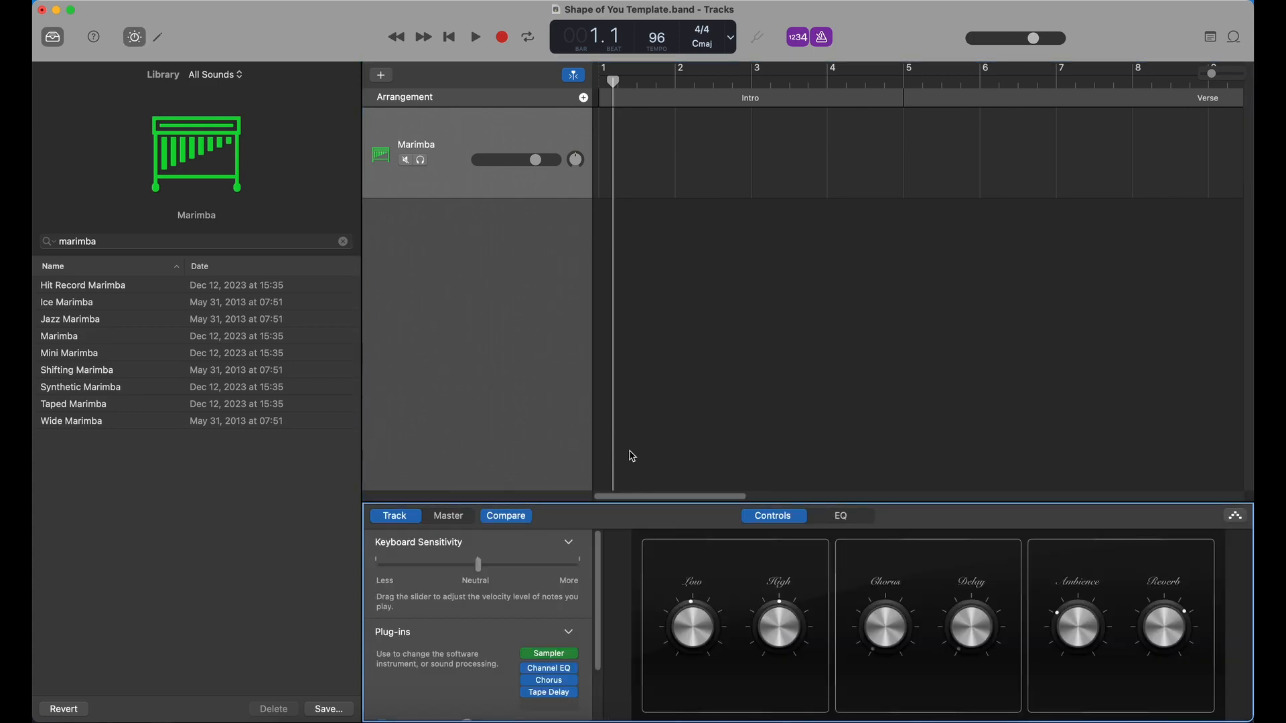
key("b")
key("b")
left_click_drag(696, 612, 690, 696)
left_click_drag(1066, 626, 1085, 525)
left_click_drag(1182, 612, 1195, 600)
scroll(463, 626, "down", 3)
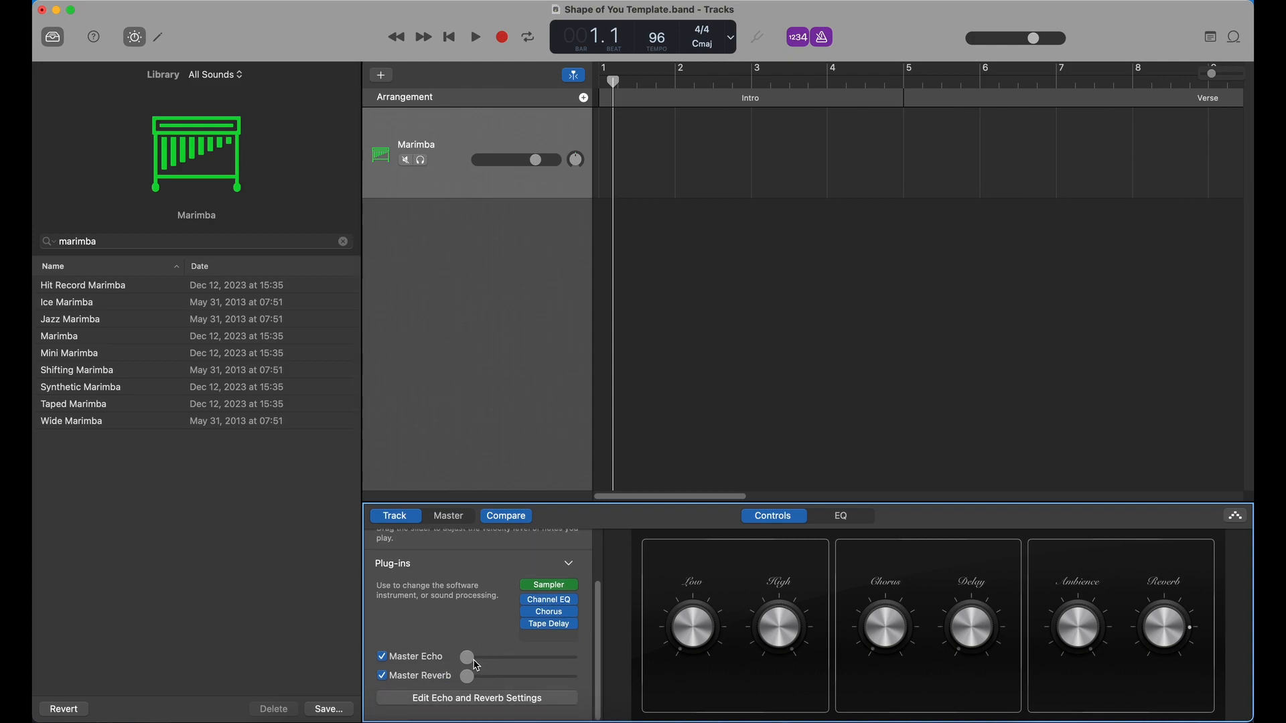
left_click_drag(474, 666, 507, 660)
- Create a marimba MIDI region with a short C#4 note at bar 1 and extend the region to two bars
key("e")
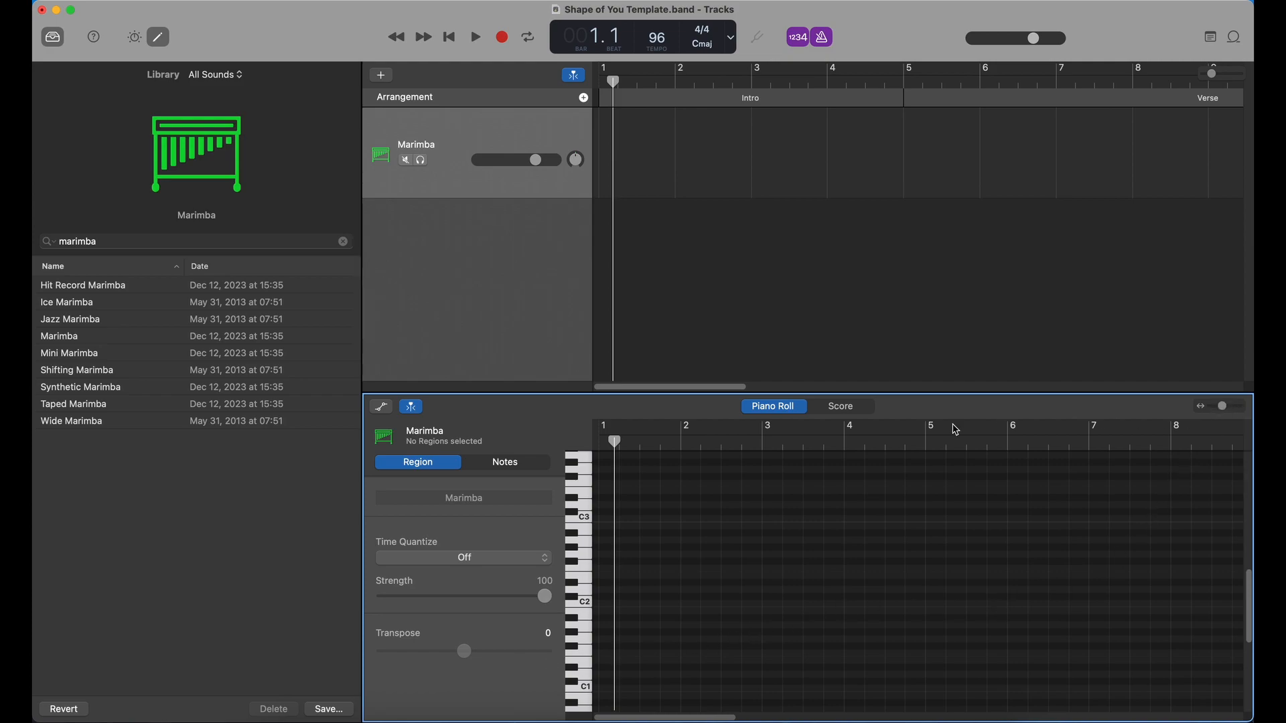
left_click_drag(616, 443, 599, 441)
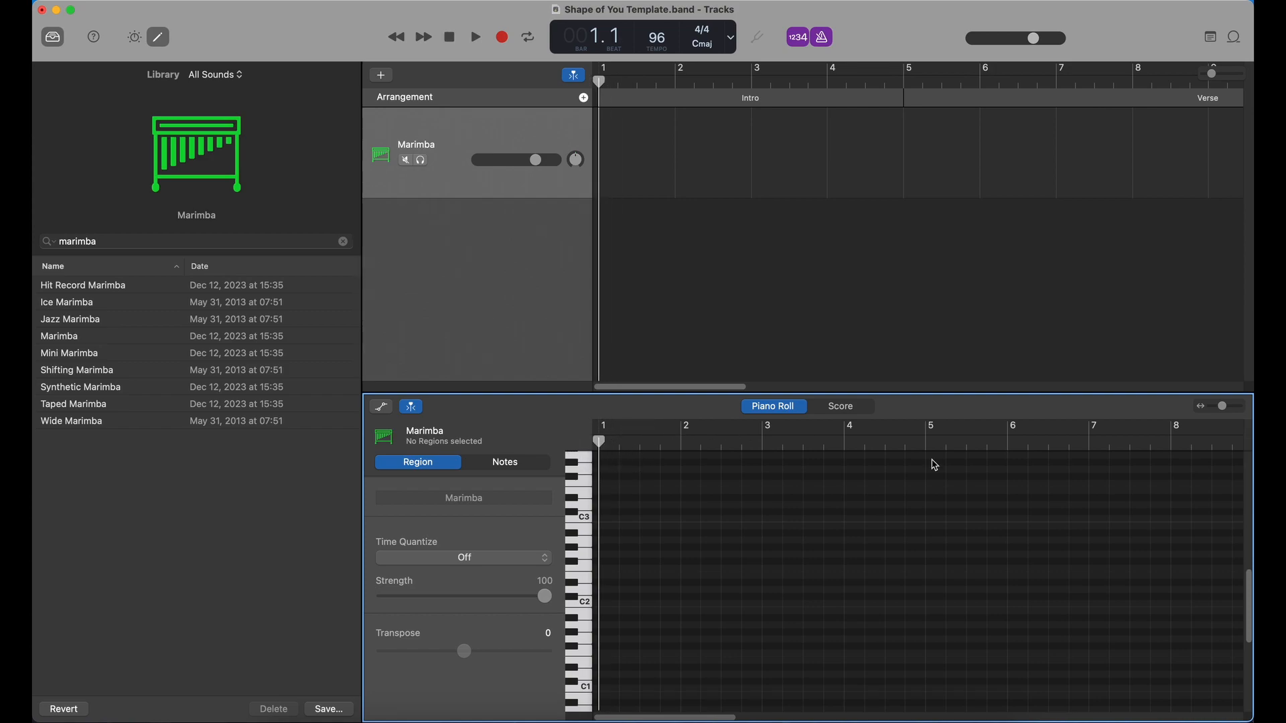
left_click_drag(1224, 408, 1226, 408)
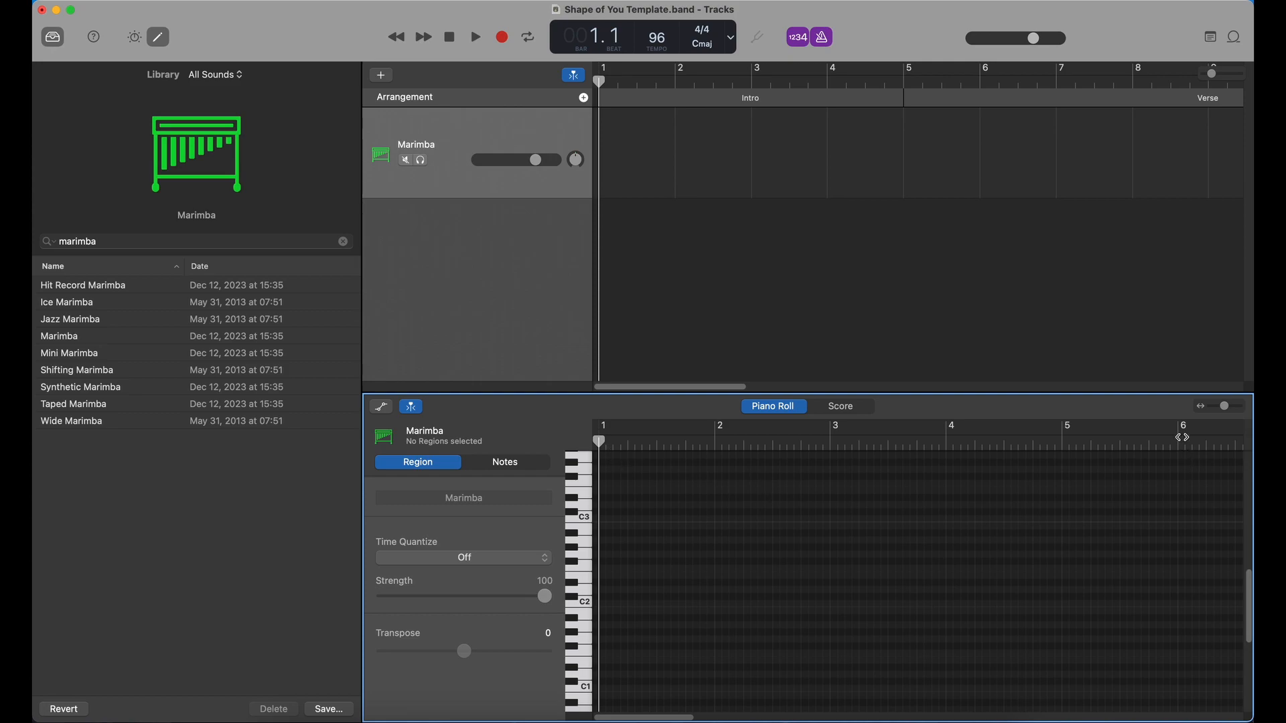
left_click_drag(1226, 406, 1227, 415)
scroll(581, 603, "up", 10)
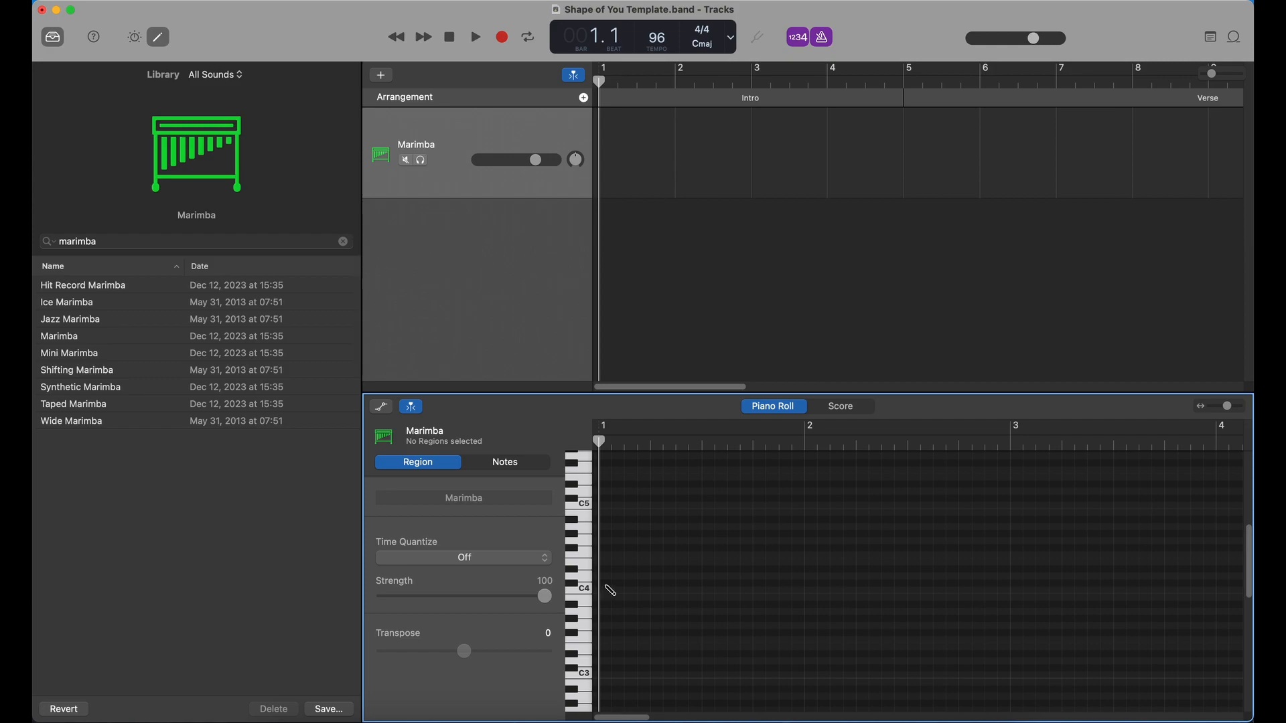
left_click(609, 589, "super")
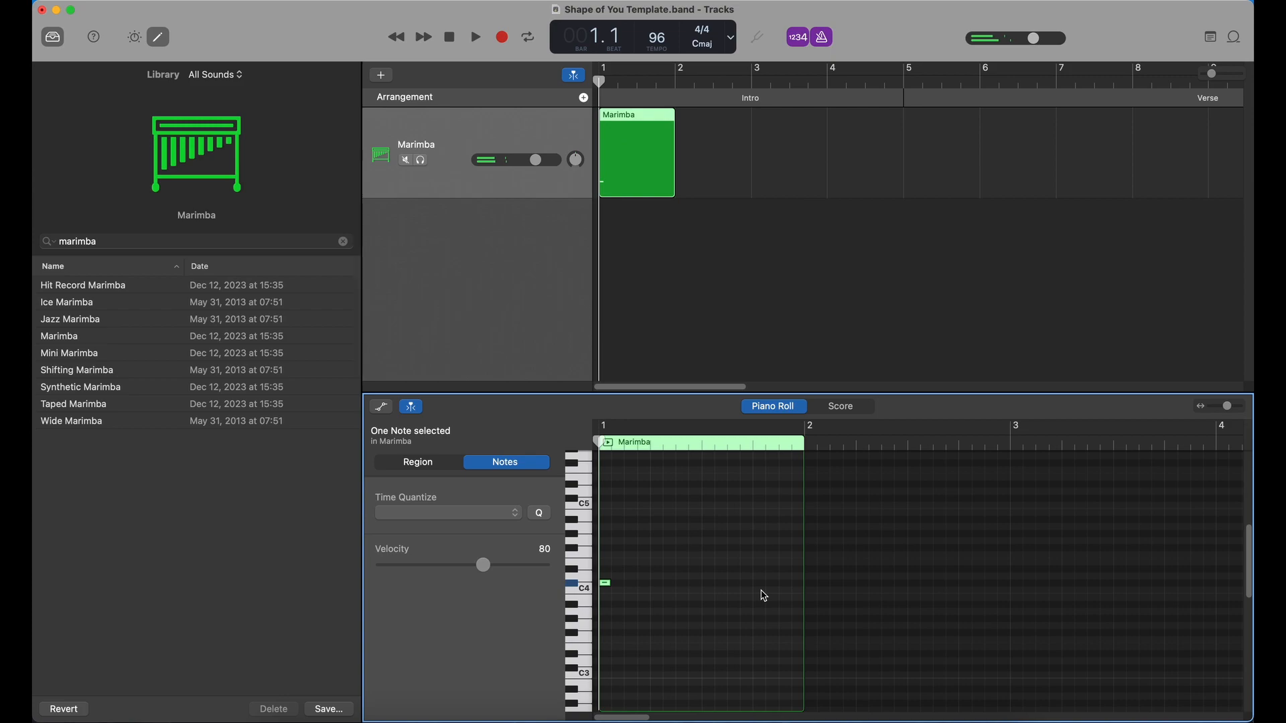
left_click_drag(804, 514, 1010, 507)
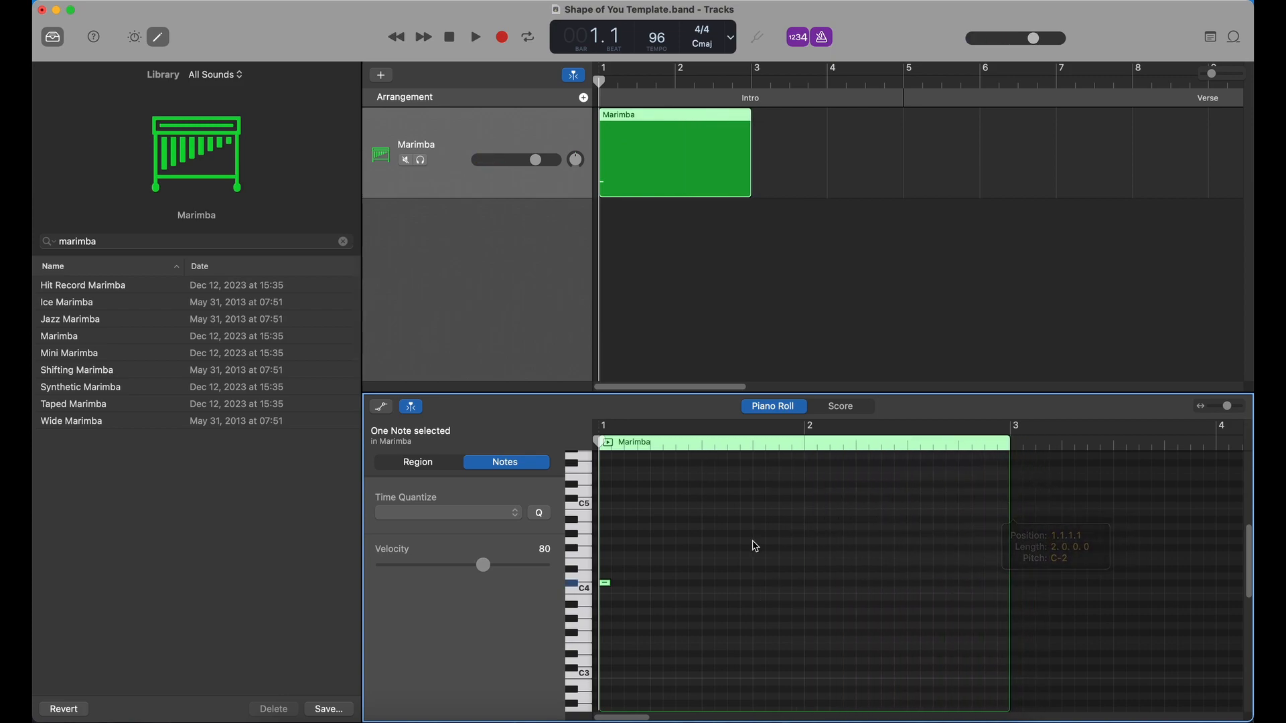
- Add the rest of the bar 1 melody as sixteenth notes: E4, C#4, C#4, E4 and C#4
left_click(644, 562)
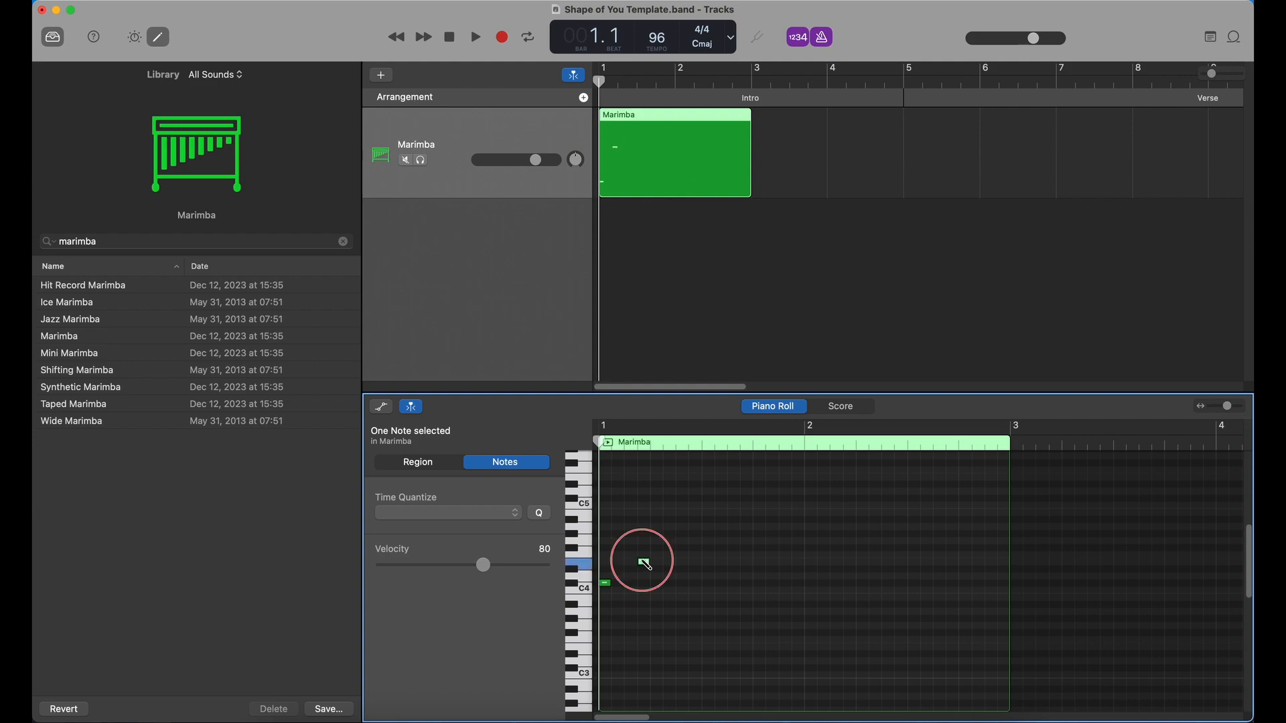
left_click(681, 583)
left_click(708, 582)
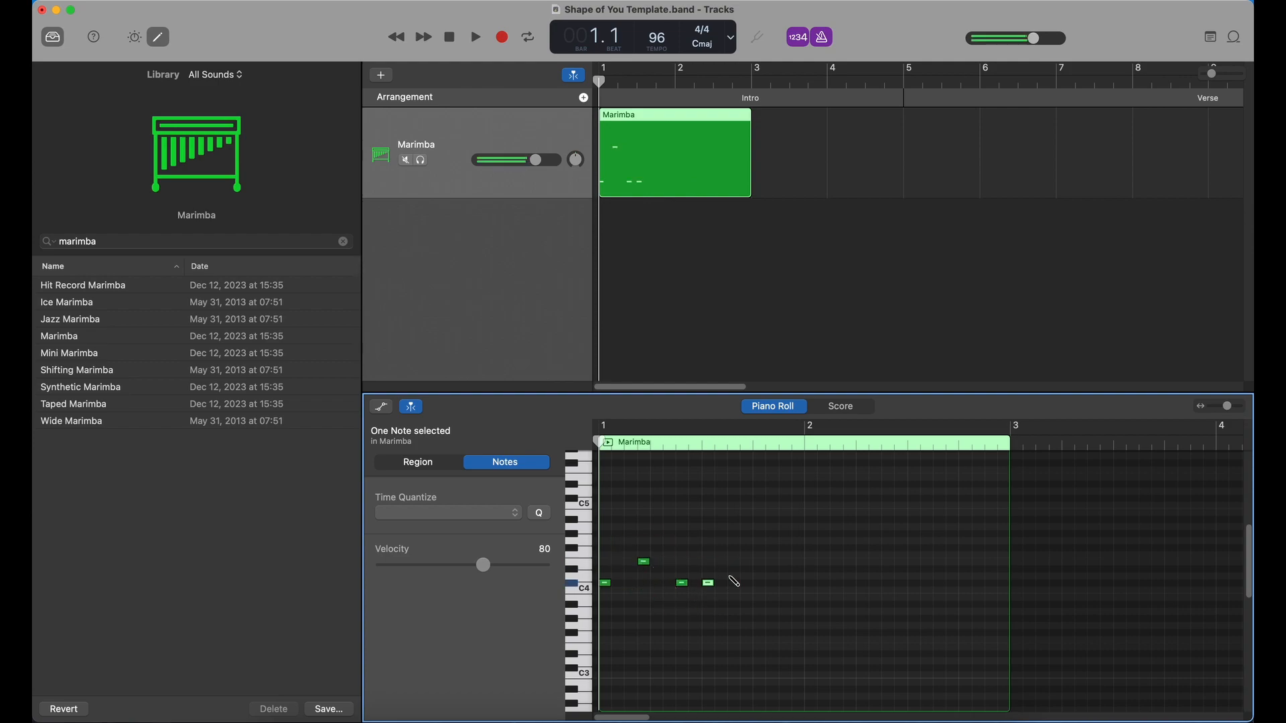
left_click(747, 562)
left_click(786, 583)
- Add the bar 2 melody as sixteenth notes C#4, E4, C#4, D#4, C#4 and B3, and play the melody back
left_click(811, 582)
left_click(863, 561)
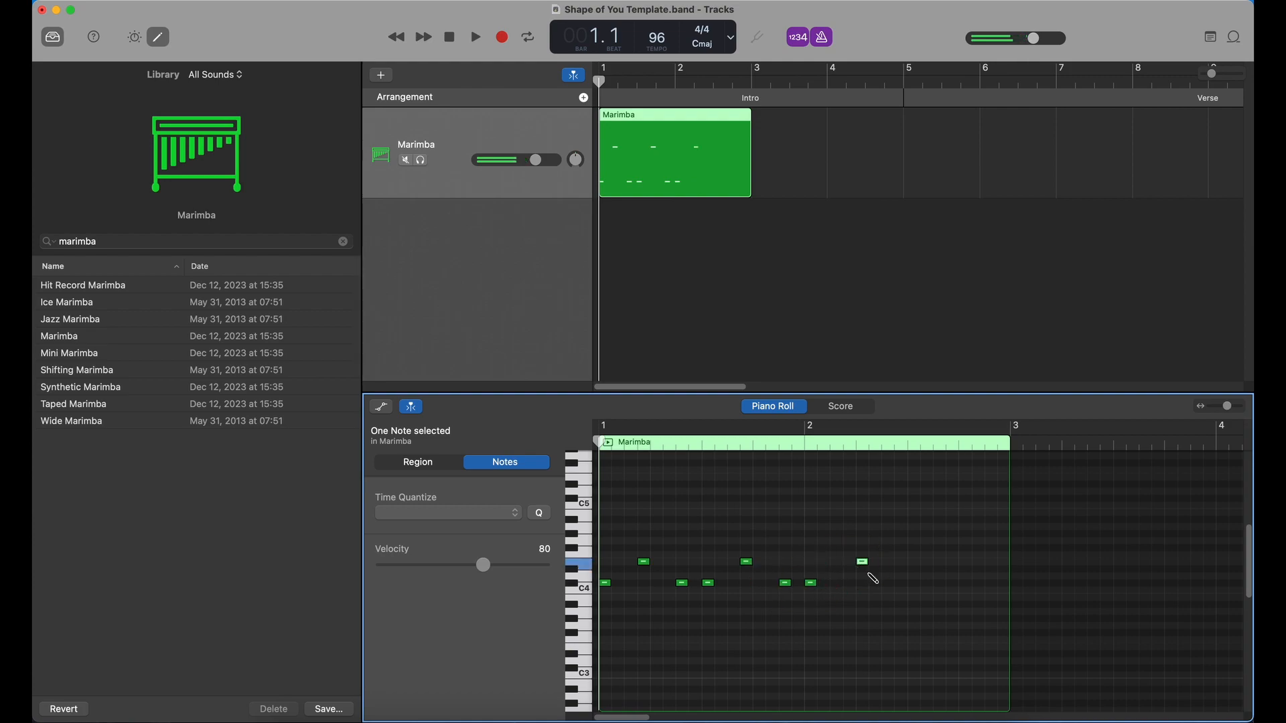
left_click_drag(860, 564, 851, 566)
left_click(888, 584)
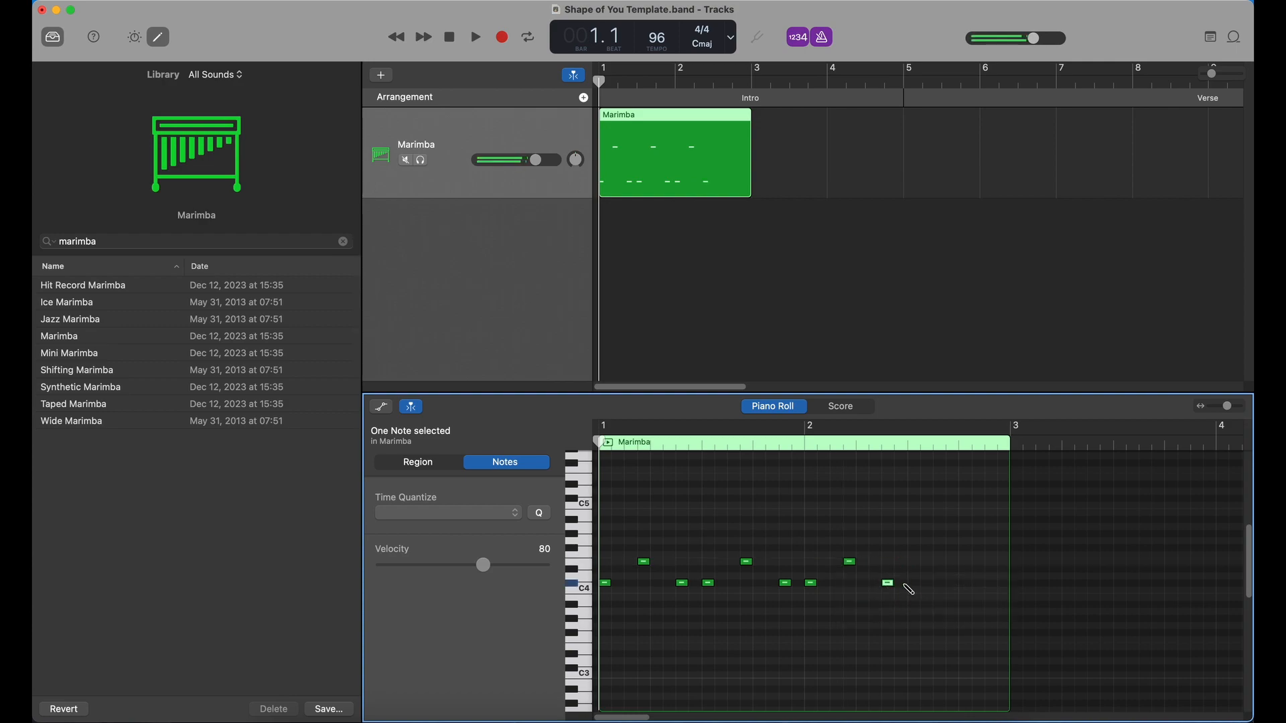
left_click(915, 570)
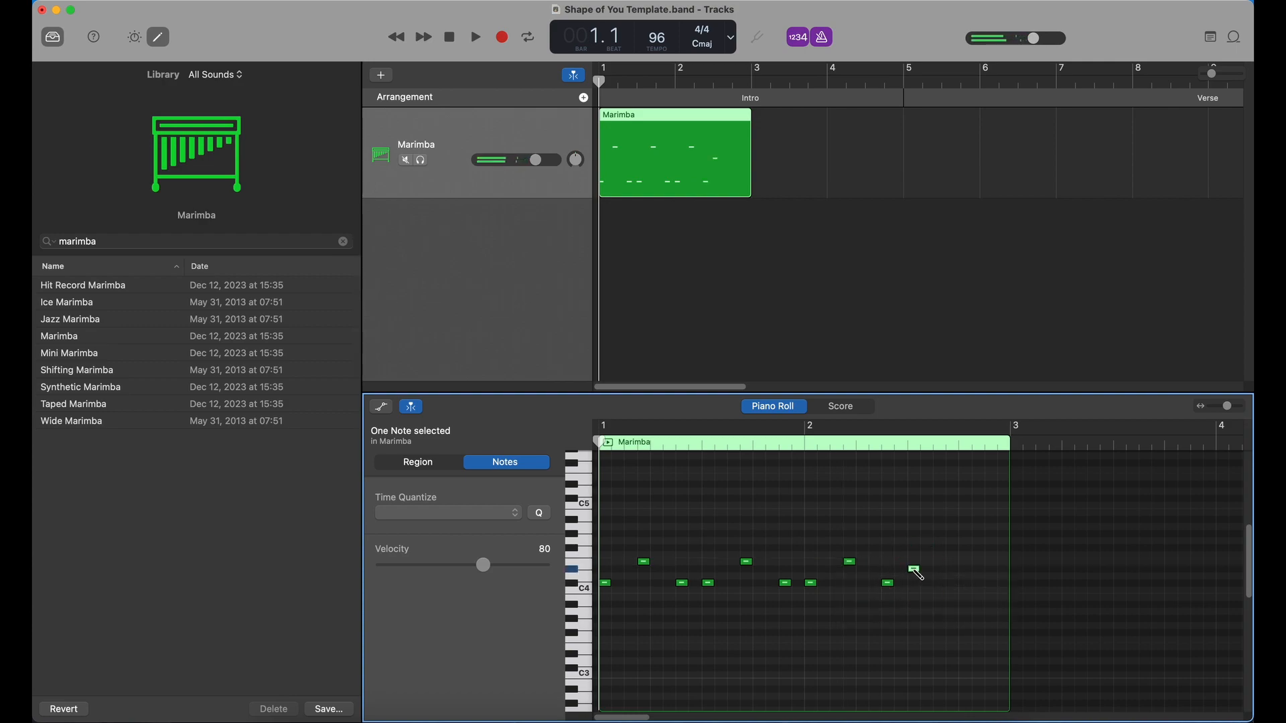
left_click(959, 584)
left_click_drag(963, 584, 956, 584)
left_click(991, 596)
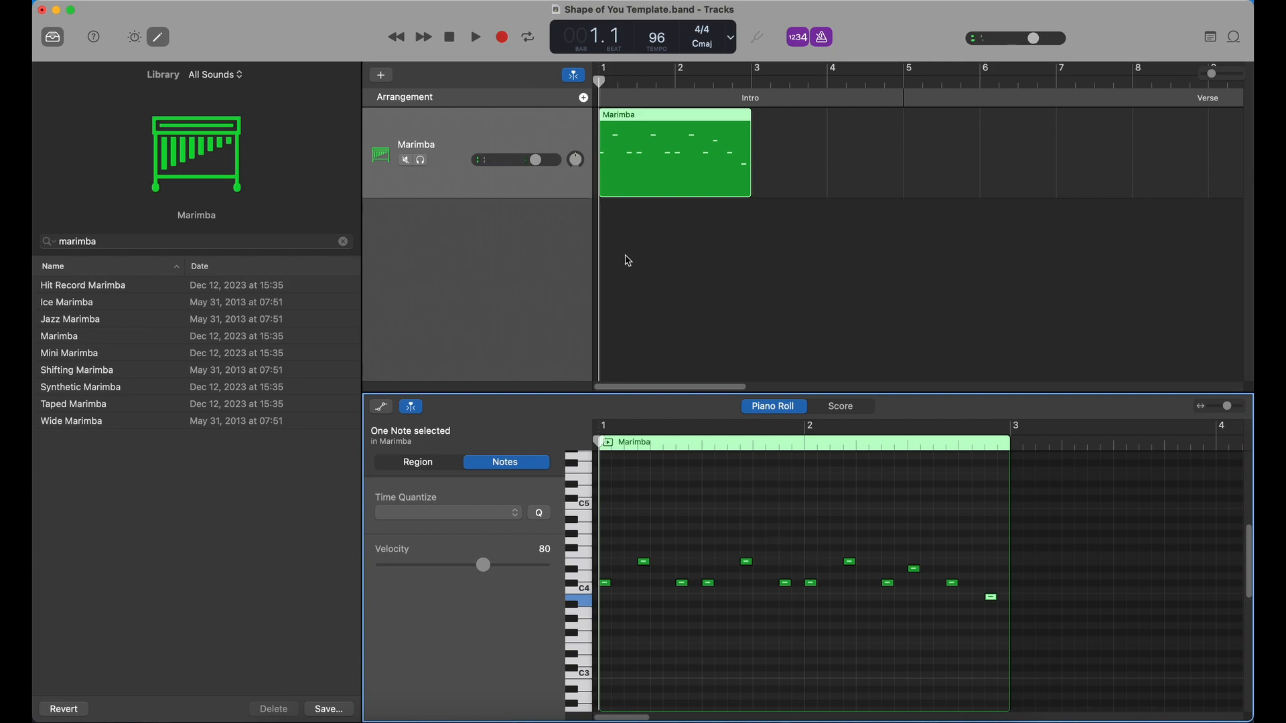
key("space")
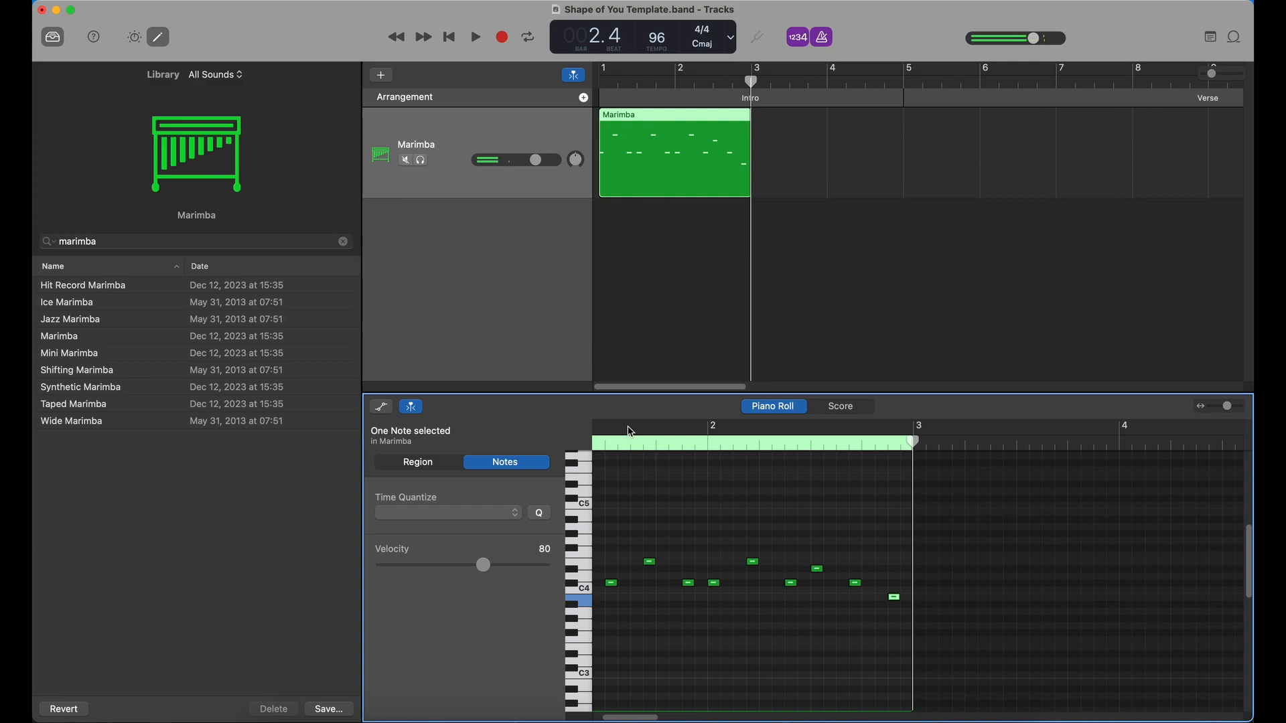
- Add lower harmony notes beneath the six bar 1 melody notes: three at G#3, followed by three at A3
scroll(604, 600, "down", 1)
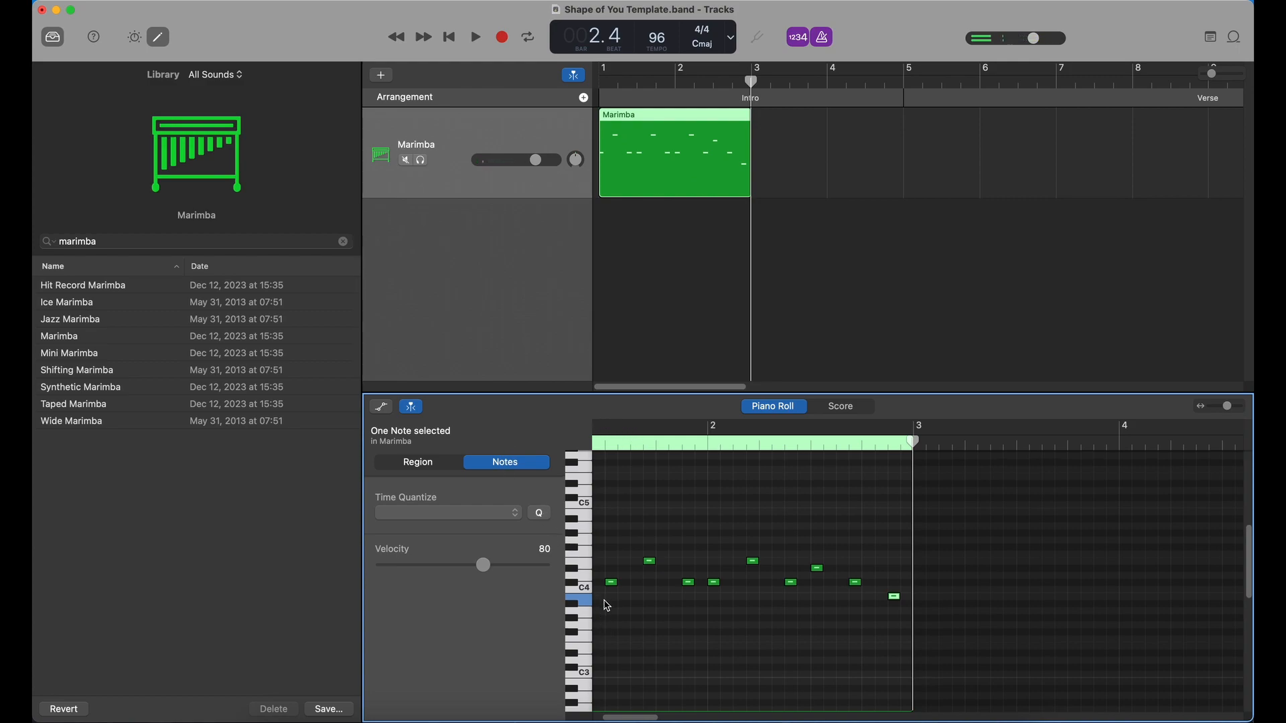
scroll(607, 606, "down", 1)
scroll(615, 632, "left", 3)
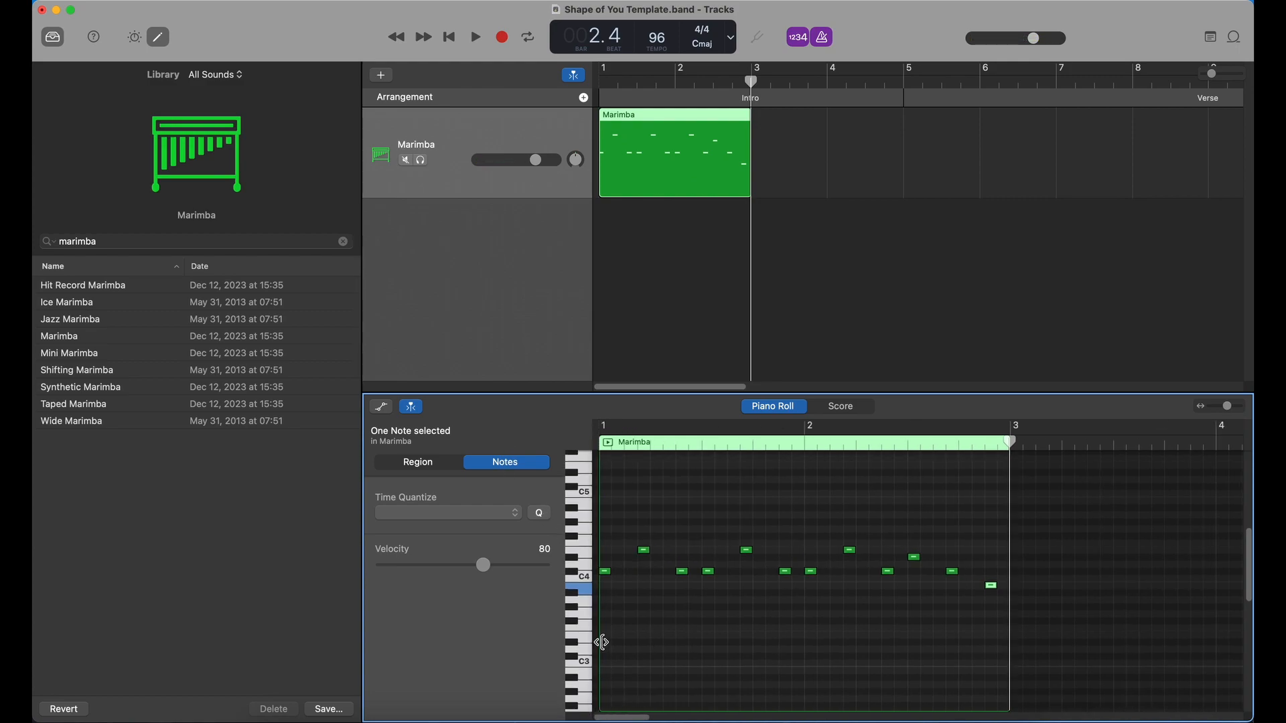
left_click(606, 608)
left_click(646, 608)
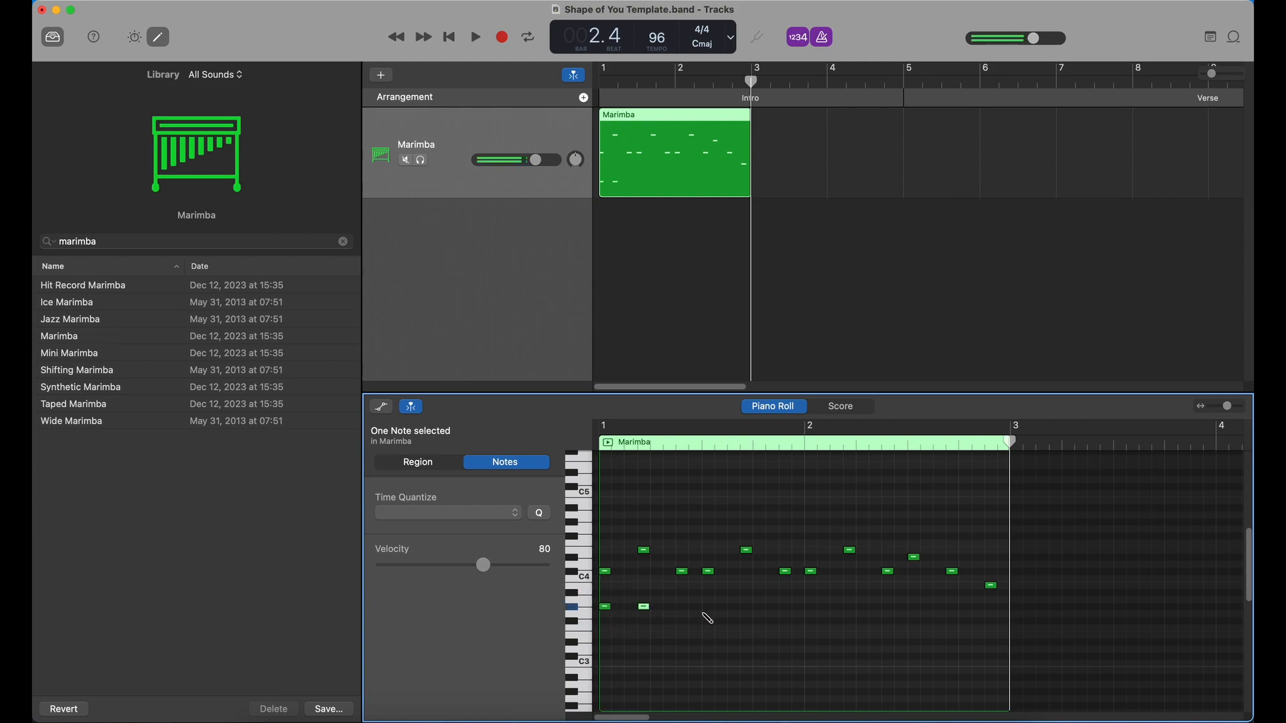
left_click(683, 608)
left_click(707, 600)
left_click(746, 600)
left_click(785, 600)
- Add lower harmony notes beneath the six bar 2 melody notes: three at A3, followed by three at F#3
left_click(811, 600)
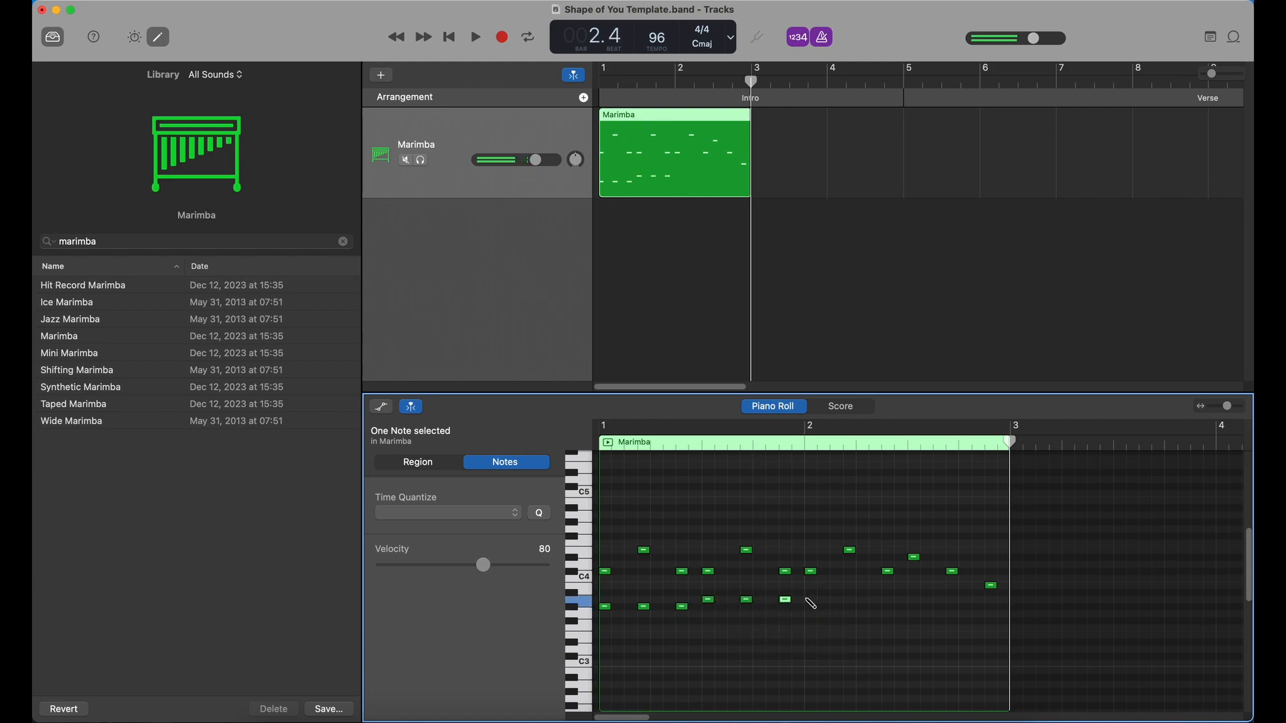
left_click(849, 600)
left_click(888, 600)
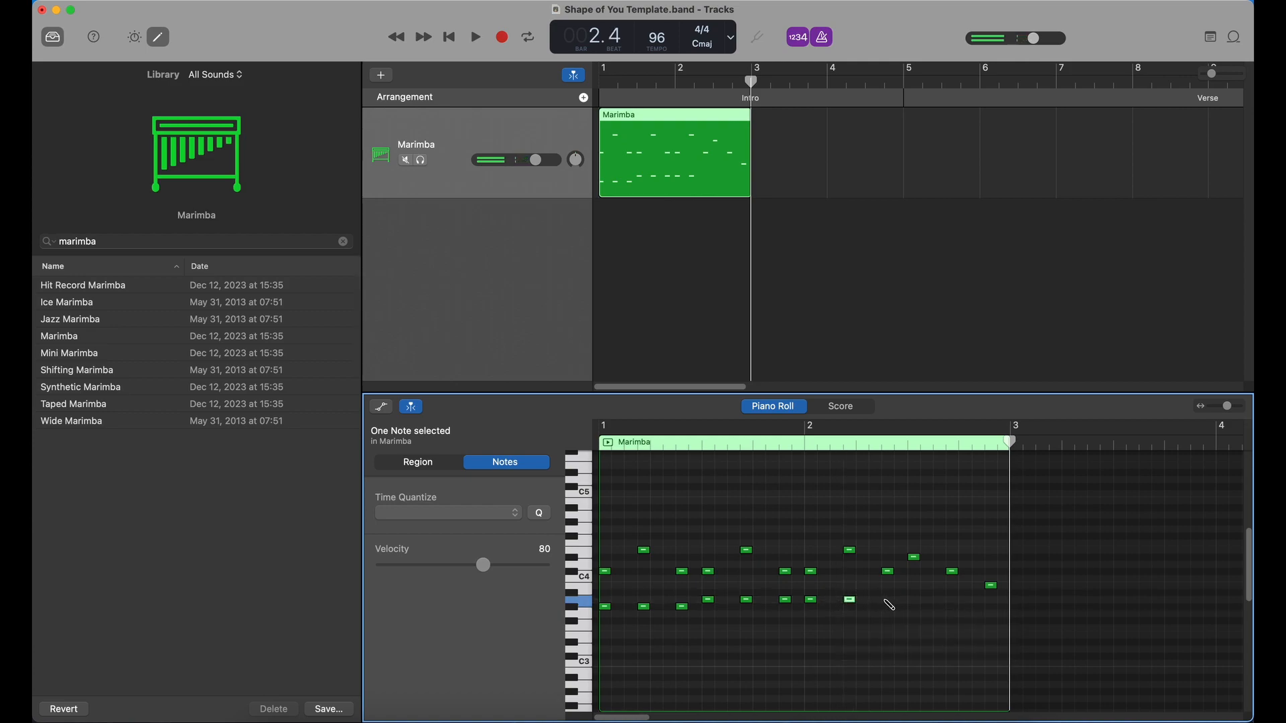
left_click(916, 622)
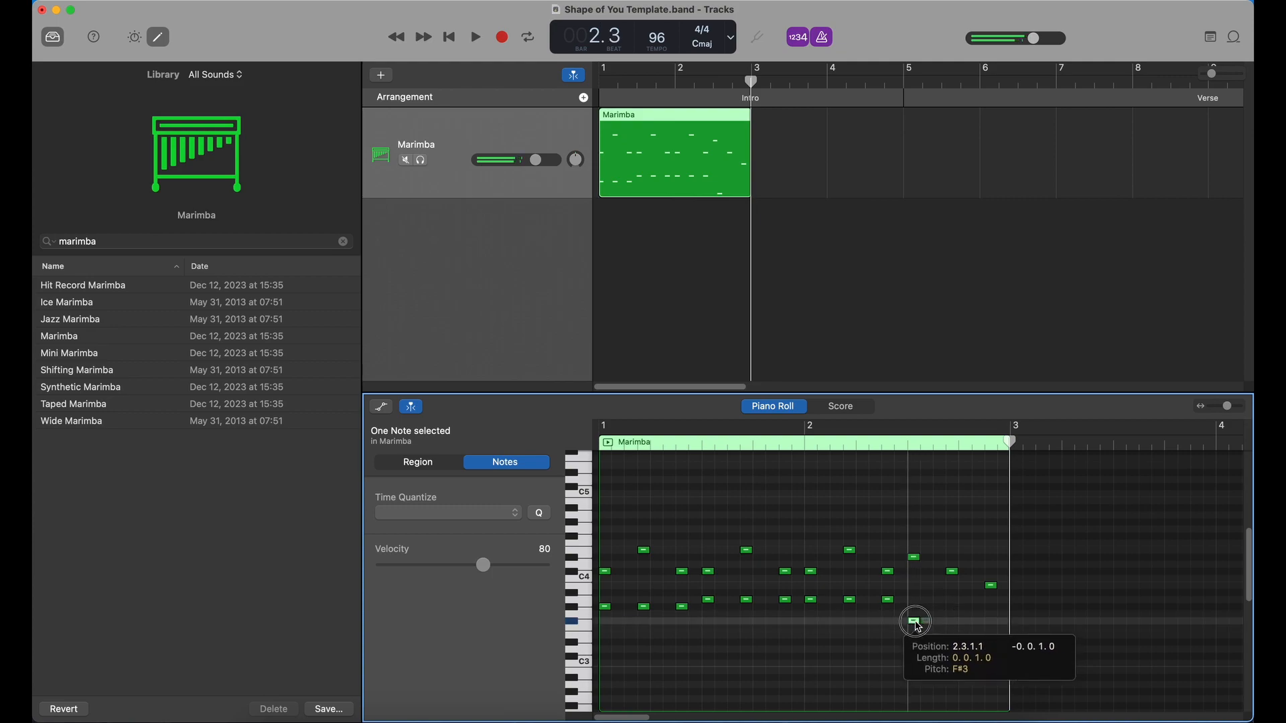
left_click(952, 622)
left_click(992, 622)
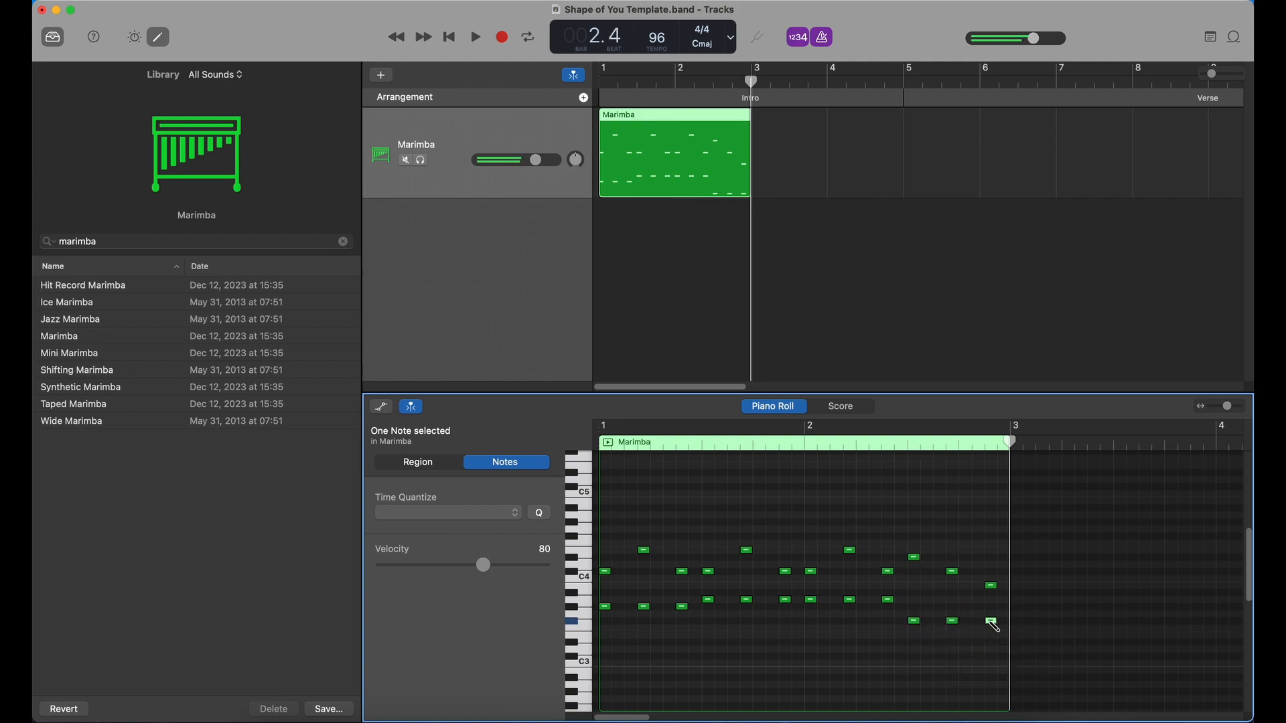
- Play the two-bar marimba pattern from the beginning of the project
key("Return")
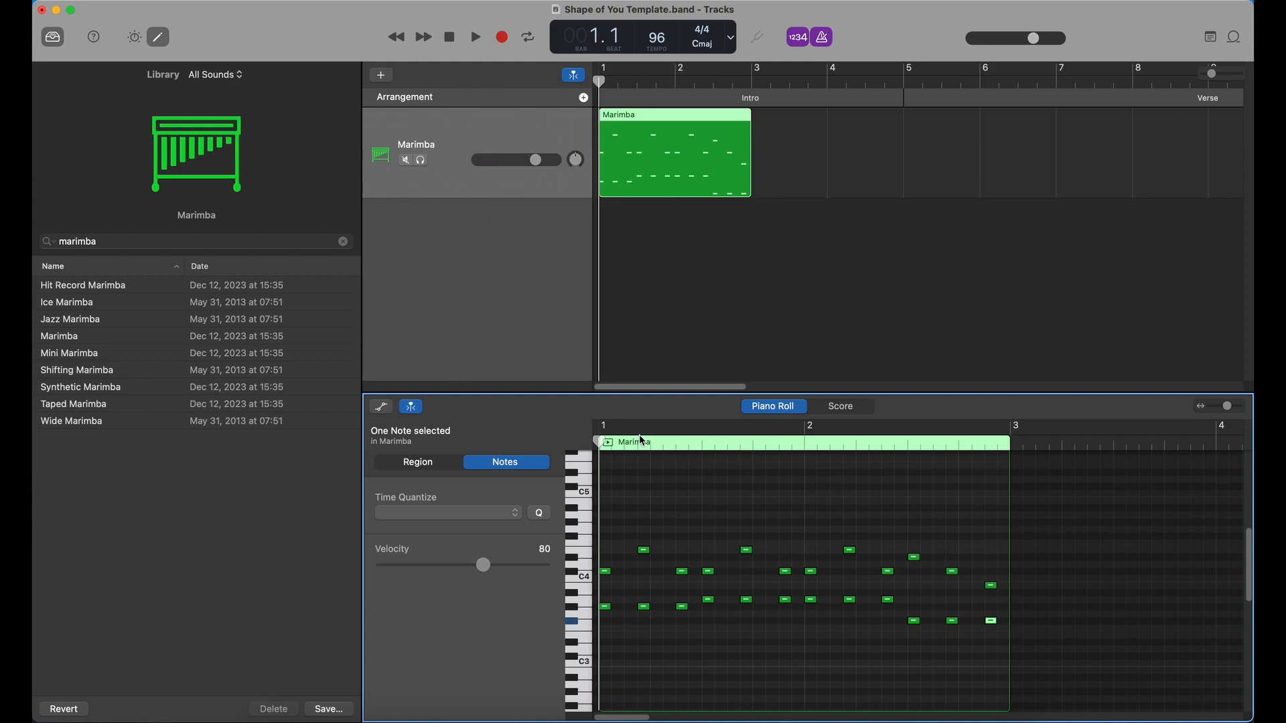
key("space")
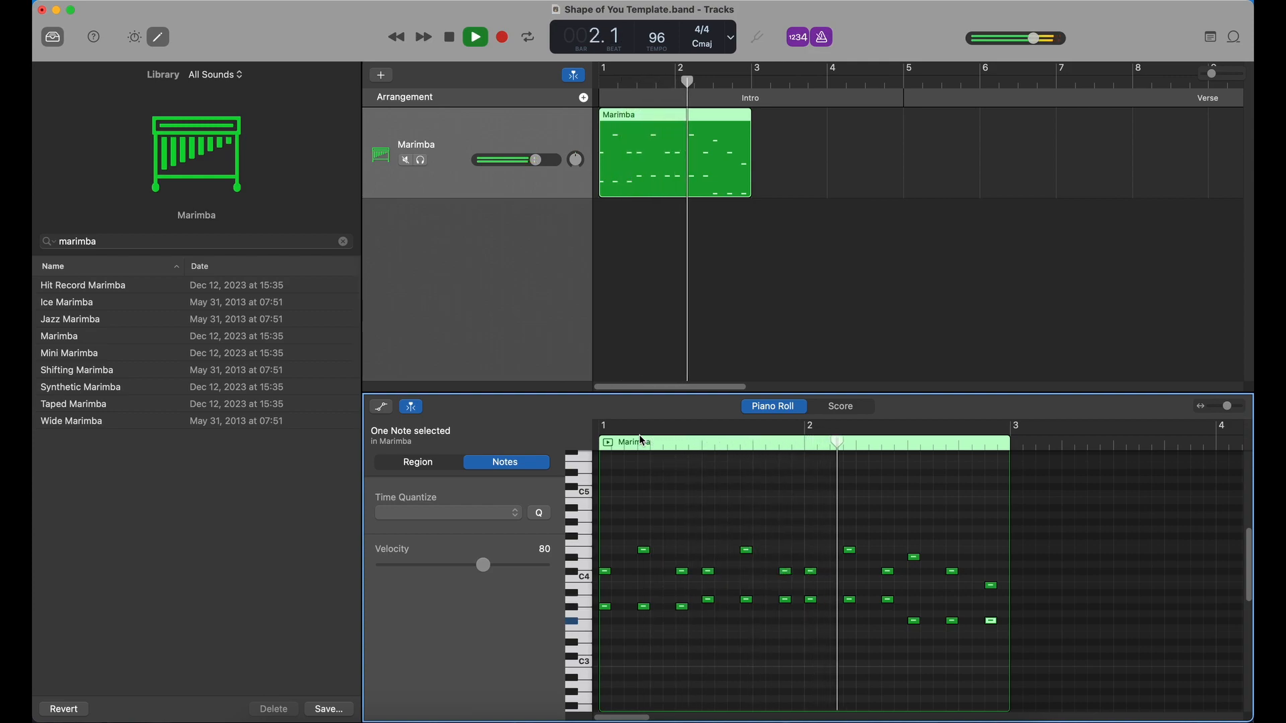
key("space")
- Loop the two-bar marimba region through the Intro and Verse and beyond, and return the playhead to the start
left_click(727, 158)
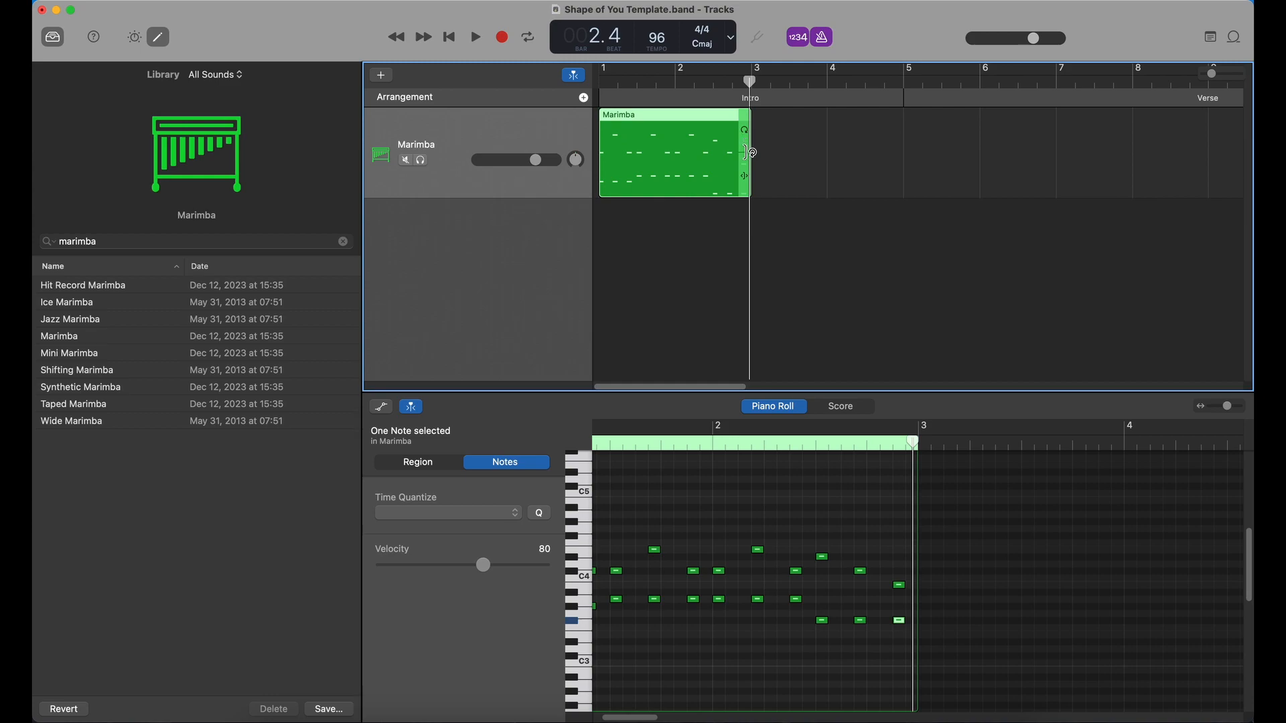
mouse_move(746, 179)
left_mouse_down()
mouse_move(965, 208)
mouse_move(738, 203)
mouse_move(751, 193)
left_mouse_up()
left_click_drag(752, 132, 1251, 134)
key("Return")
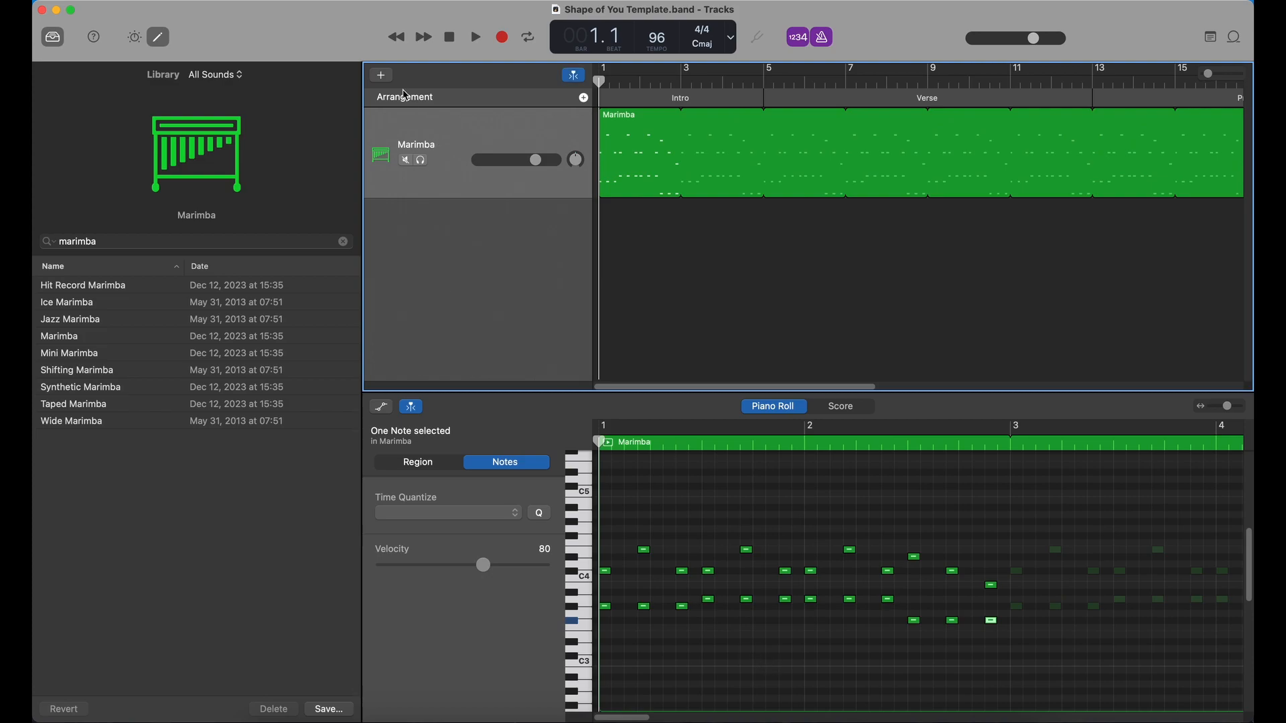
- Add a software instrument track and load the Picked Bass sound onto it by searching for "picked bass"
left_click(381, 75)
left_click(917, 475)
left_click(201, 242)
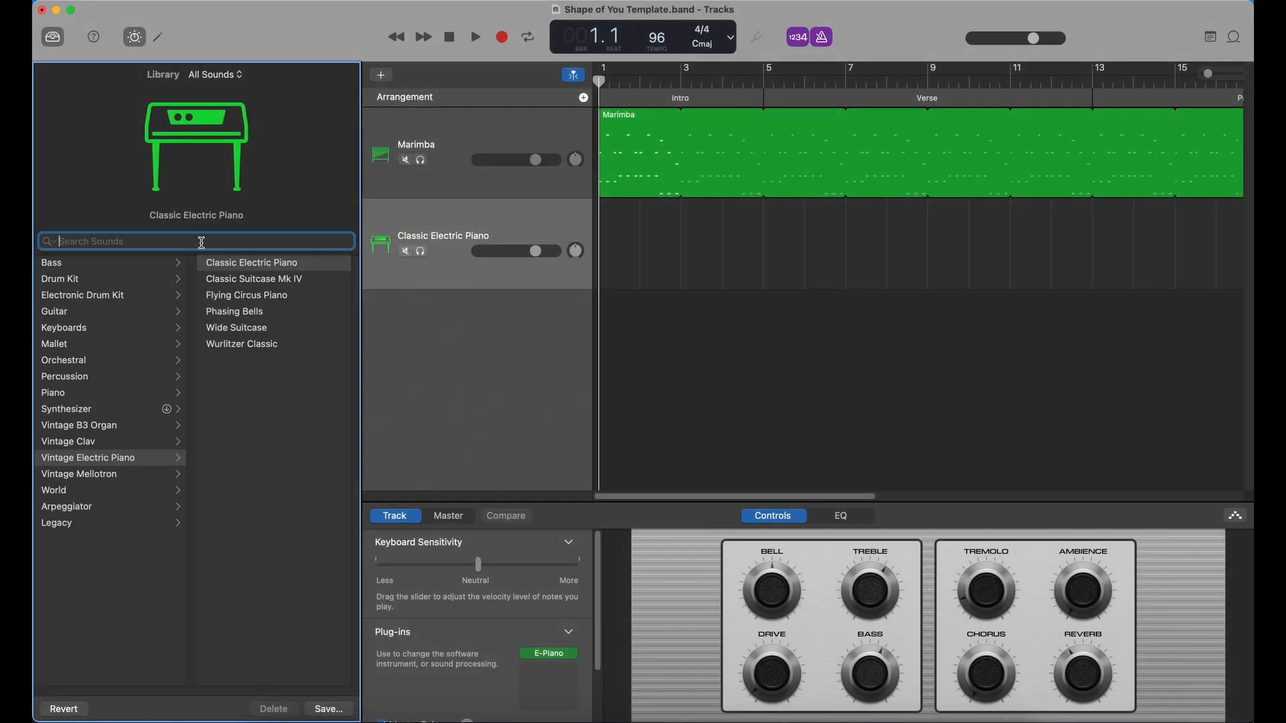
type("picked bass")
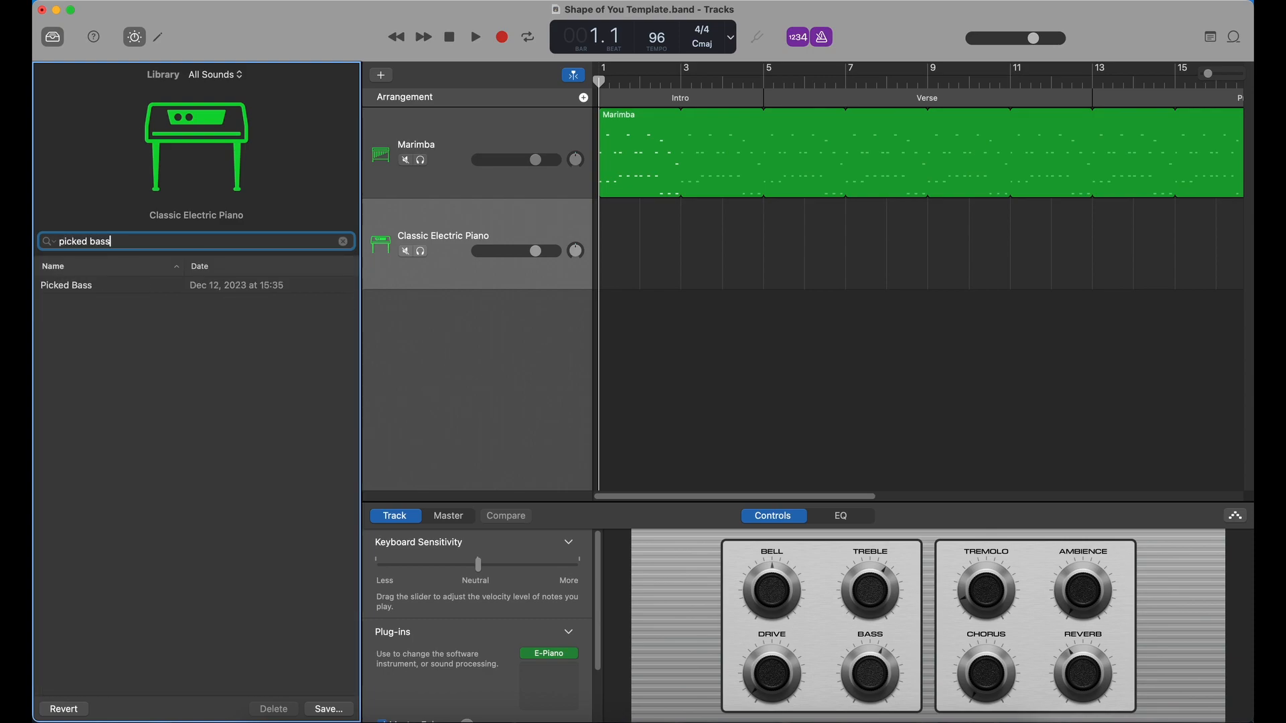
left_click(115, 290)
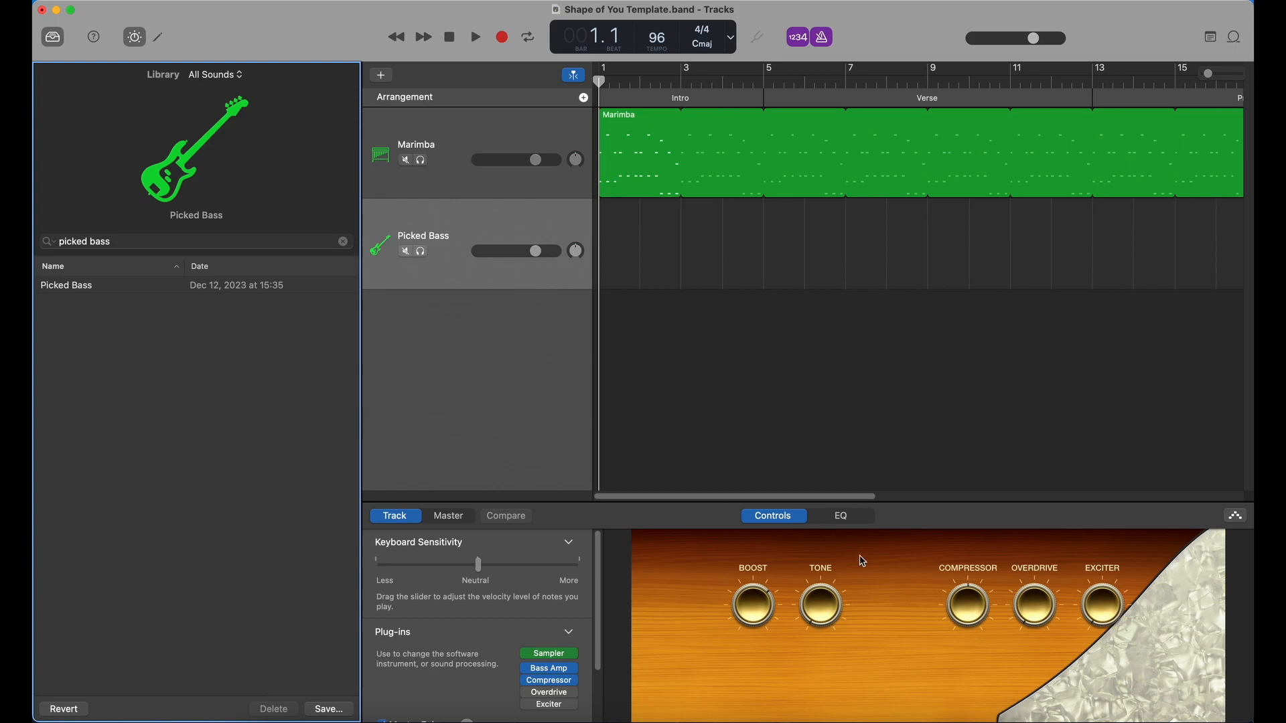
- Raise the Picked Bass track's Tone, Master Echo and Master Reverb, with more reverb than echo
left_click_drag(809, 608, 827, 565)
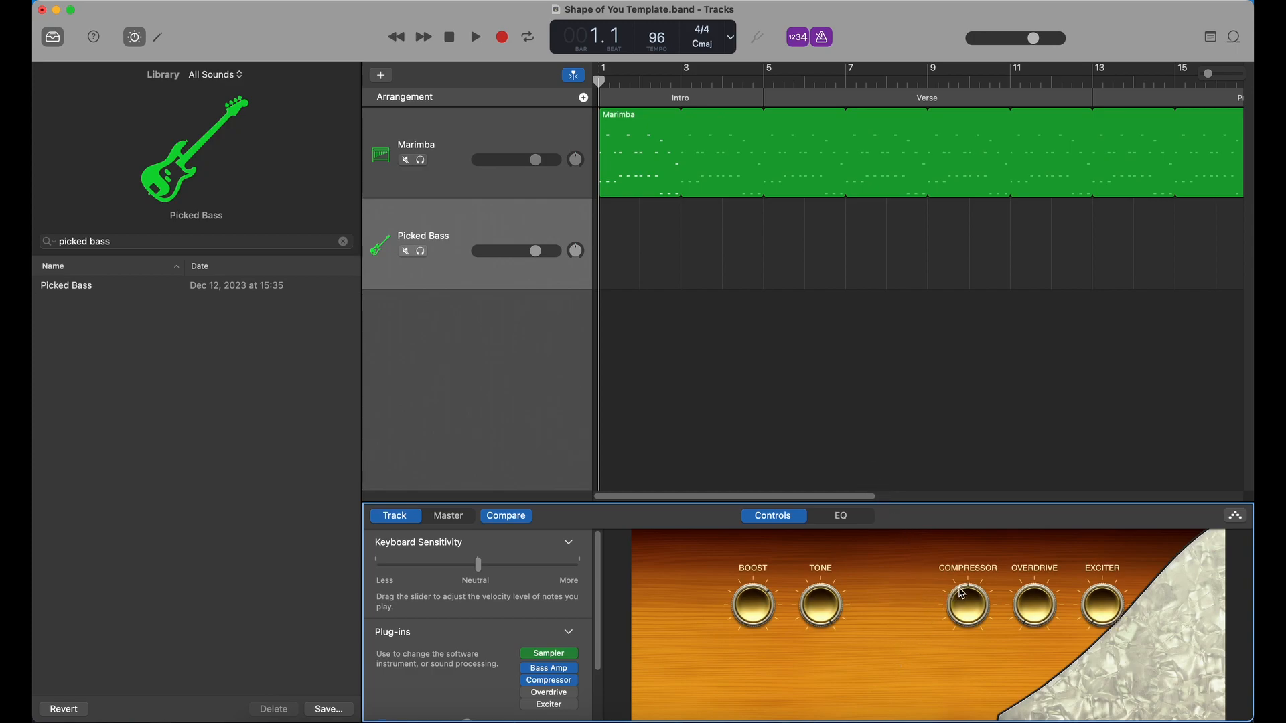
scroll(434, 644, "down", 3)
left_click_drag(464, 661, 550, 686)
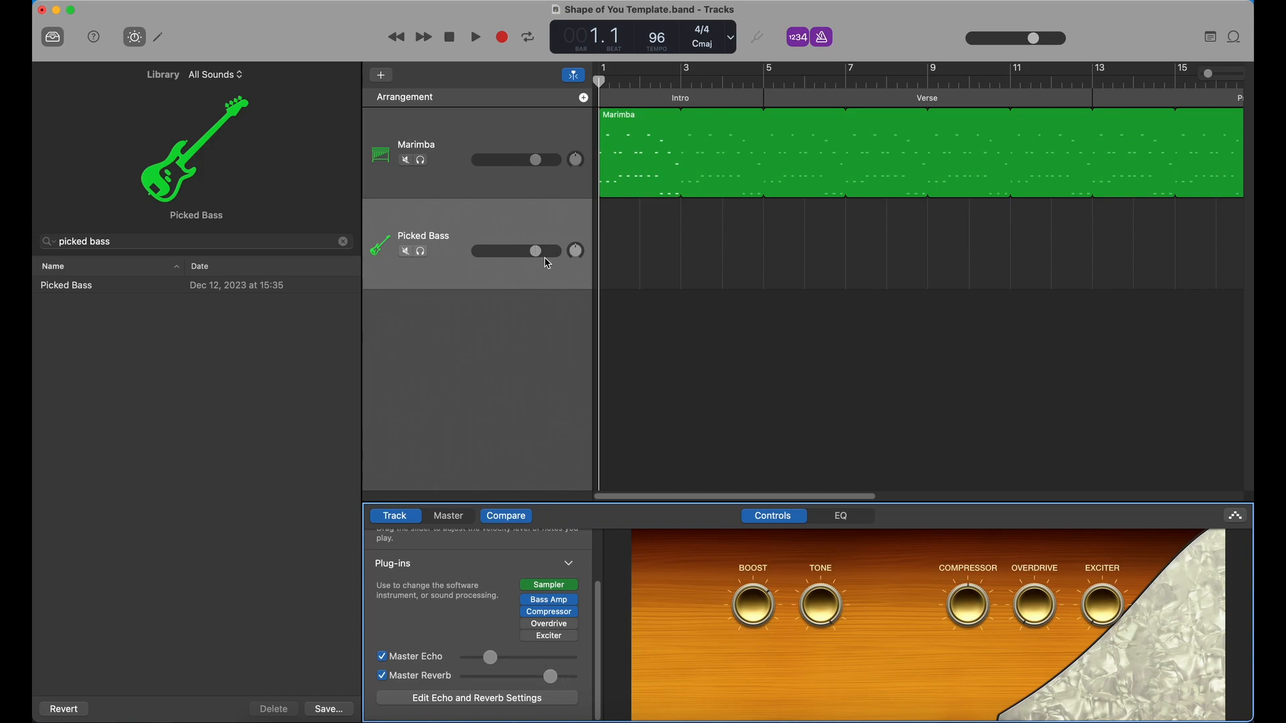
- Lower the Picked Bass track's volume and enter three C#4 notes followed by three F#4 notes in bar 1 of its piano roll
left_click_drag(542, 258, 496, 253)
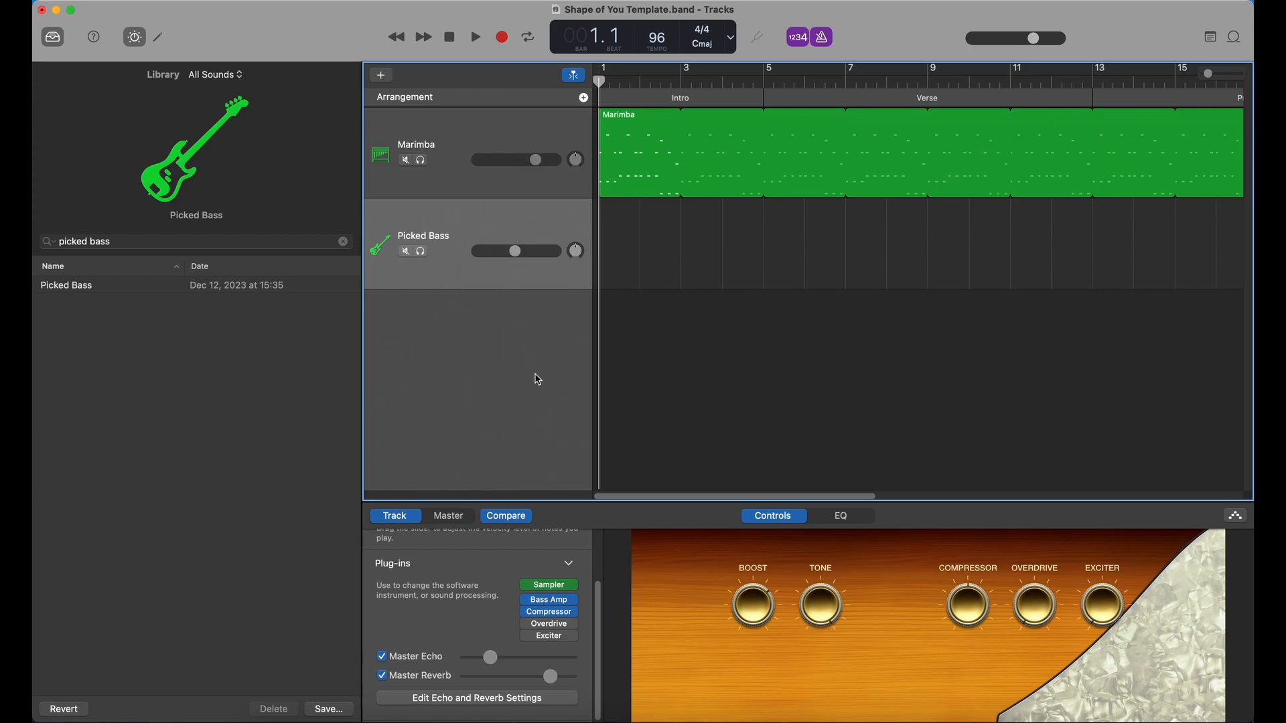
key("e")
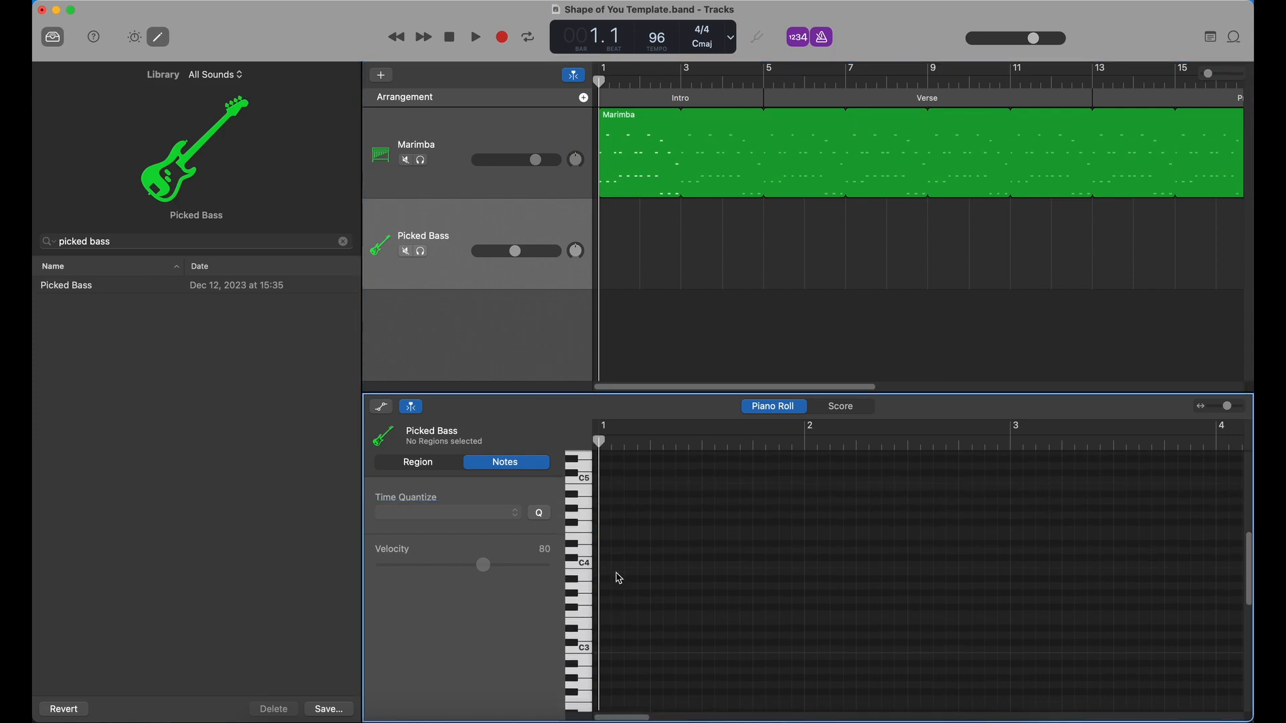
scroll(620, 579, "up", 2)
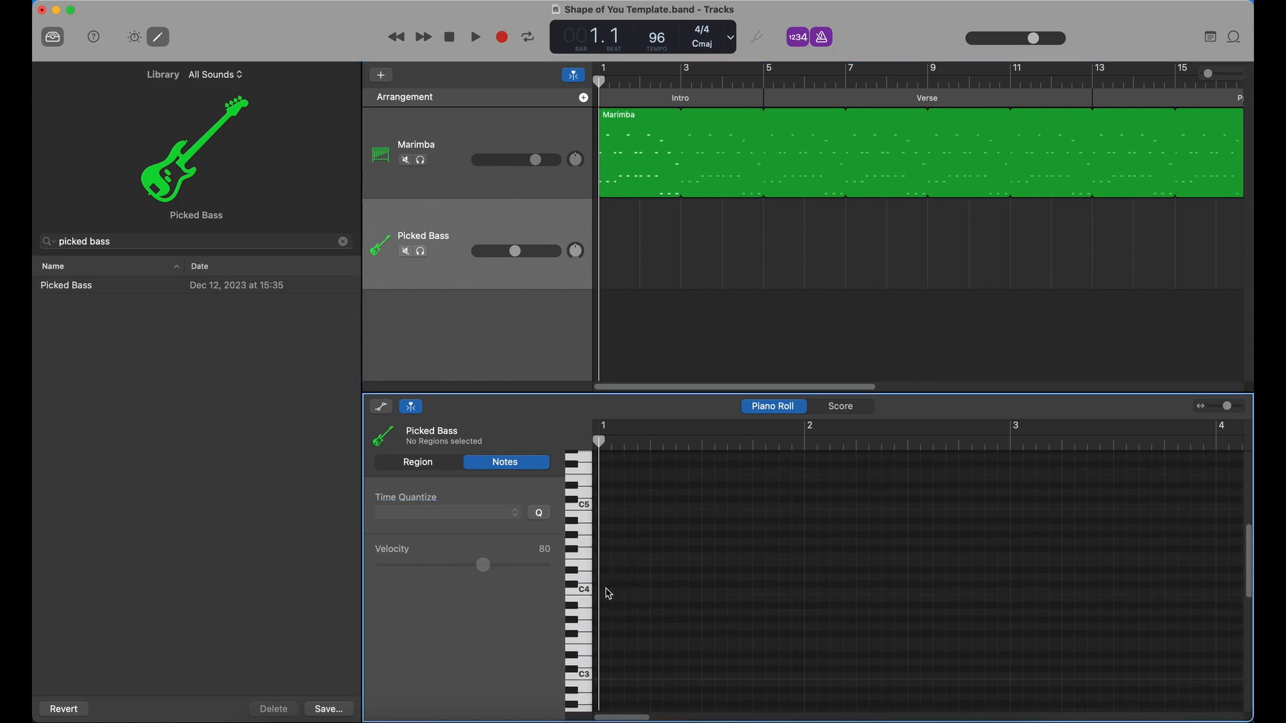
left_click(606, 584)
left_click(643, 585)
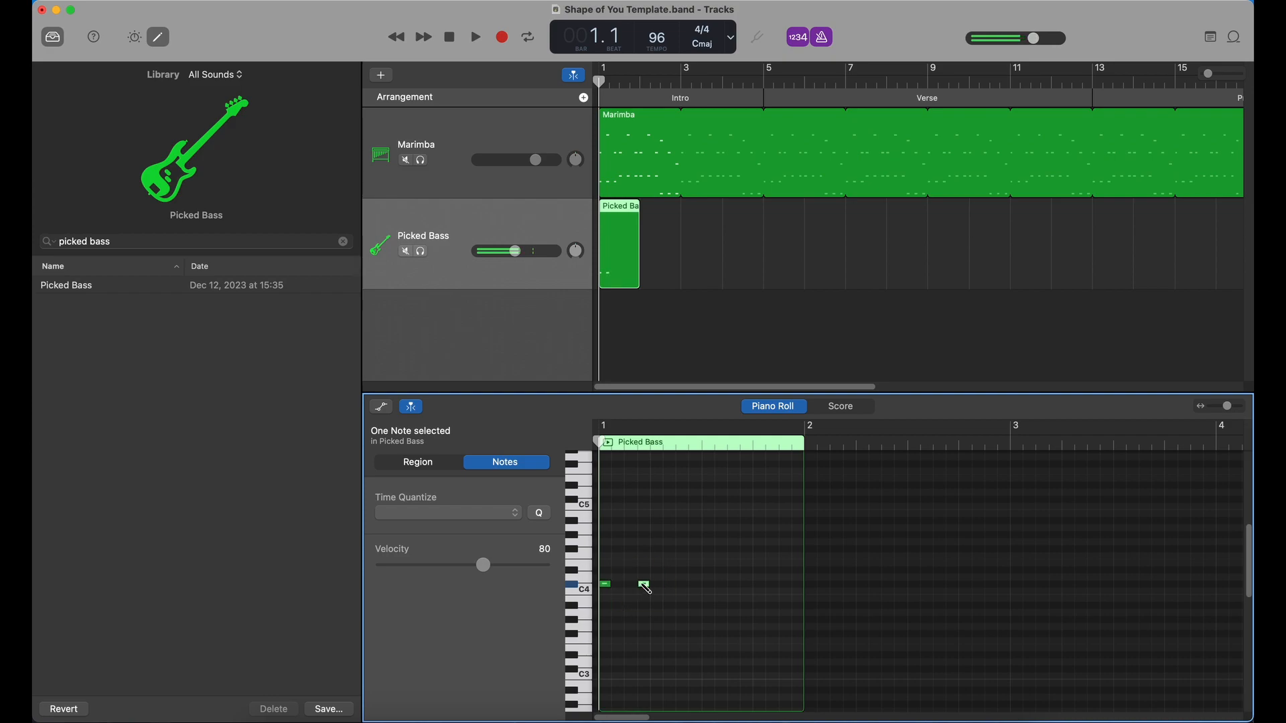
left_click(682, 585)
left_click(708, 549)
left_click(747, 549)
left_click(785, 549)
- Extend the Picked Bass region to two bars and enter three A3 notes followed by three B3 notes in bar 2
left_click_drag(804, 579, 1010, 577)
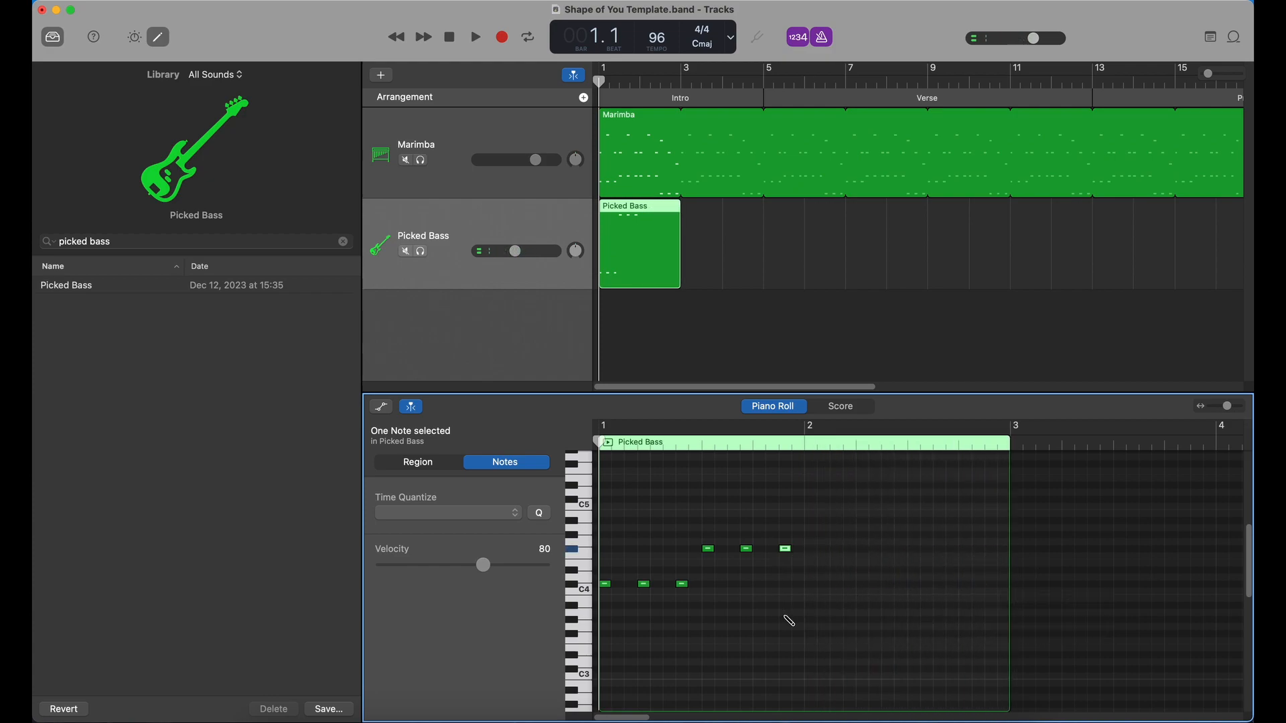
left_click(810, 613)
left_click(888, 613)
left_click(914, 598)
left_click(952, 600)
left_click(992, 599)
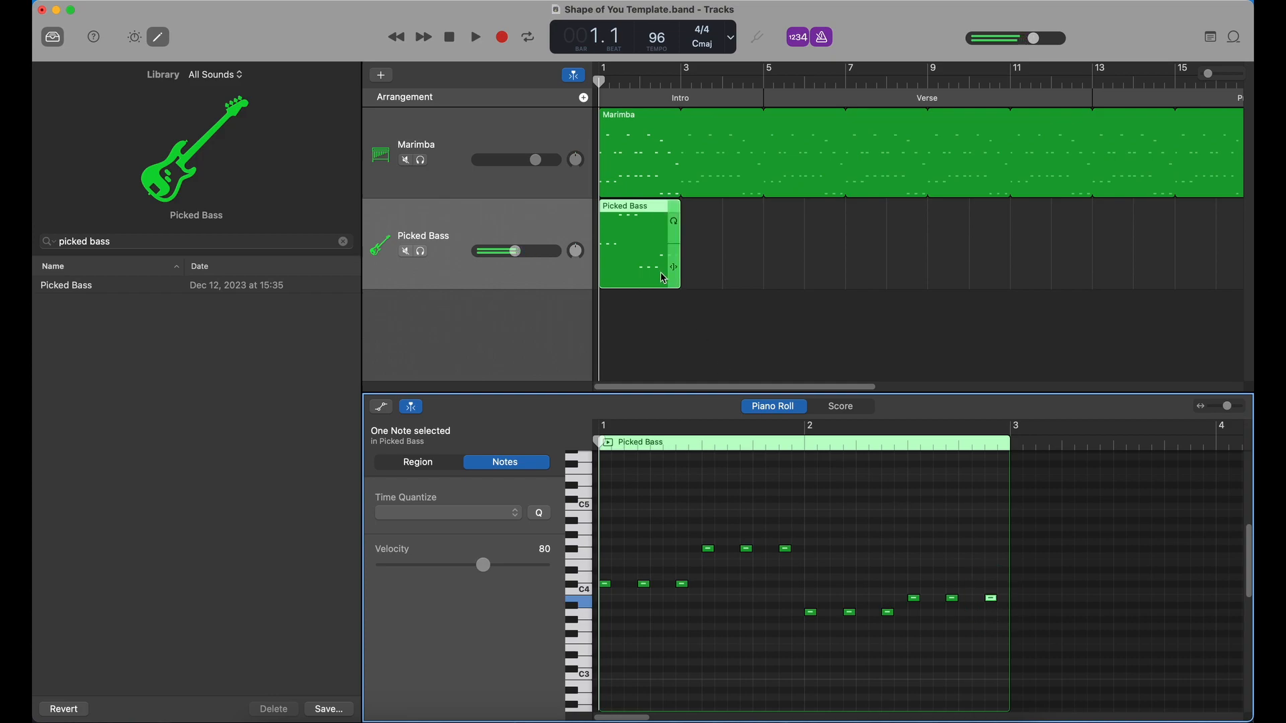
- Play the bass pattern with the marimba and lower the Picked Bass track's volume to about -12.6 dB
key("space")
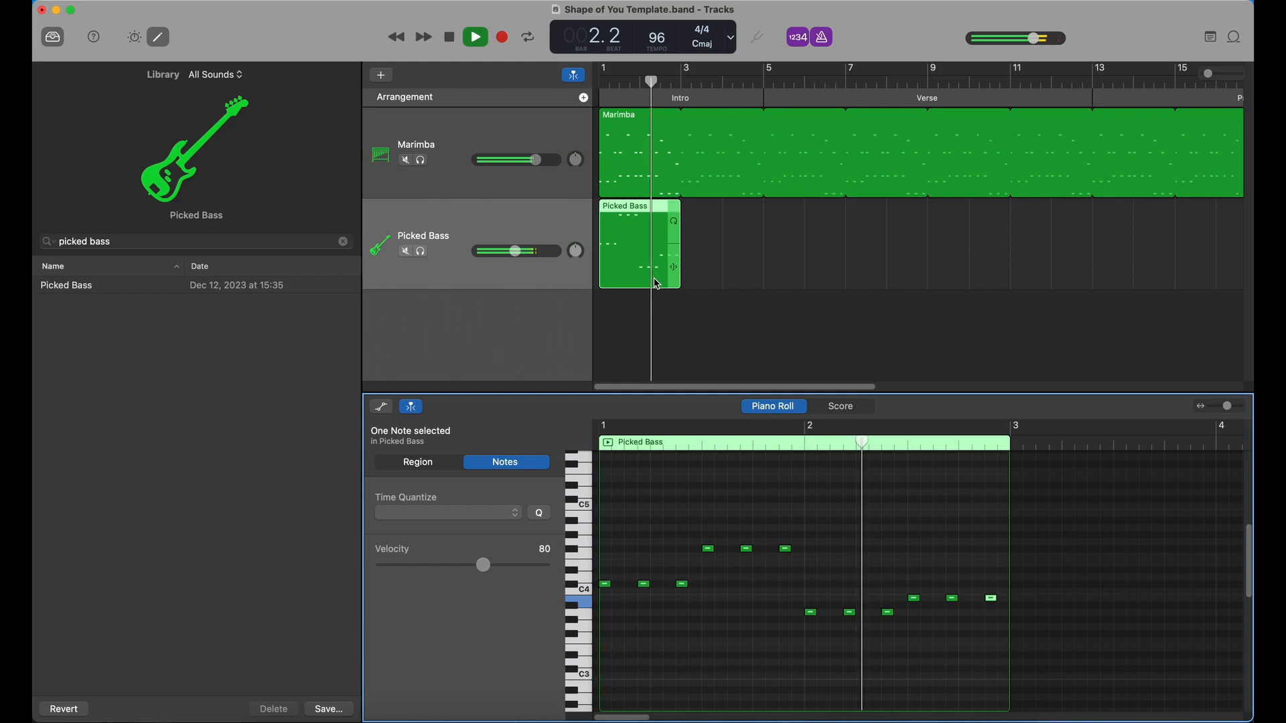
key("space")
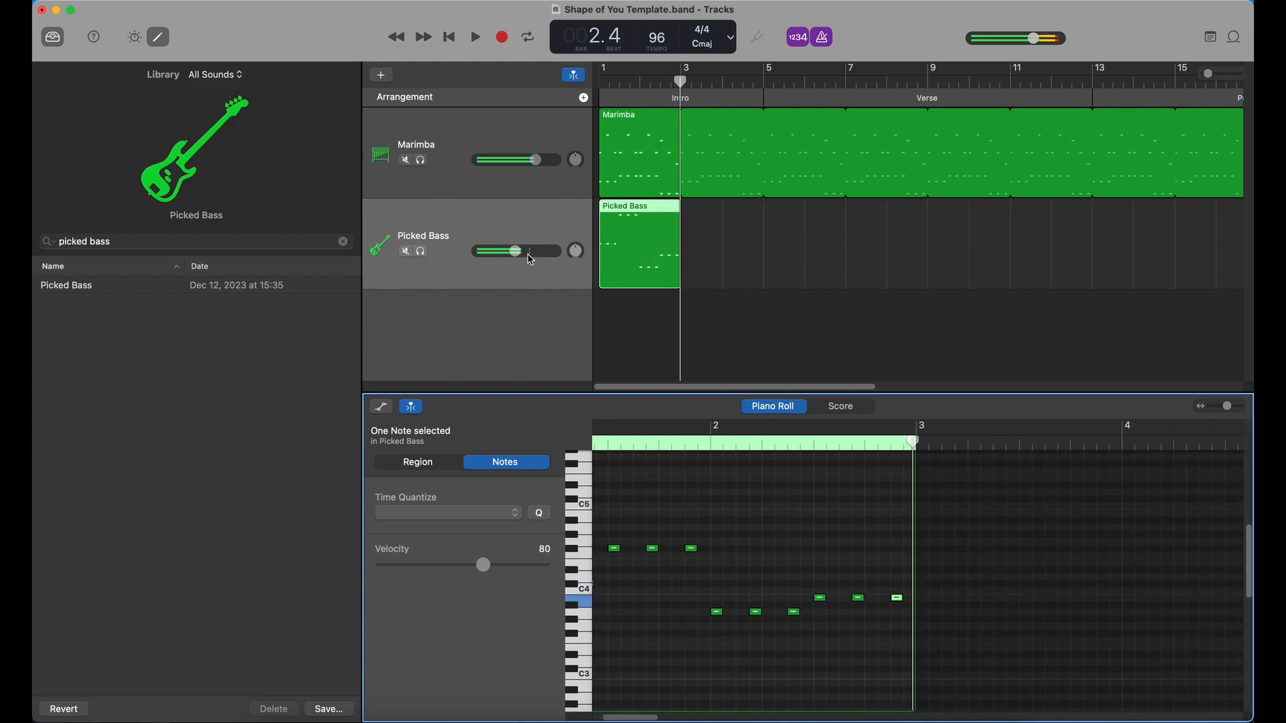
left_click(513, 251)
left_click_drag(513, 250, 503, 250)
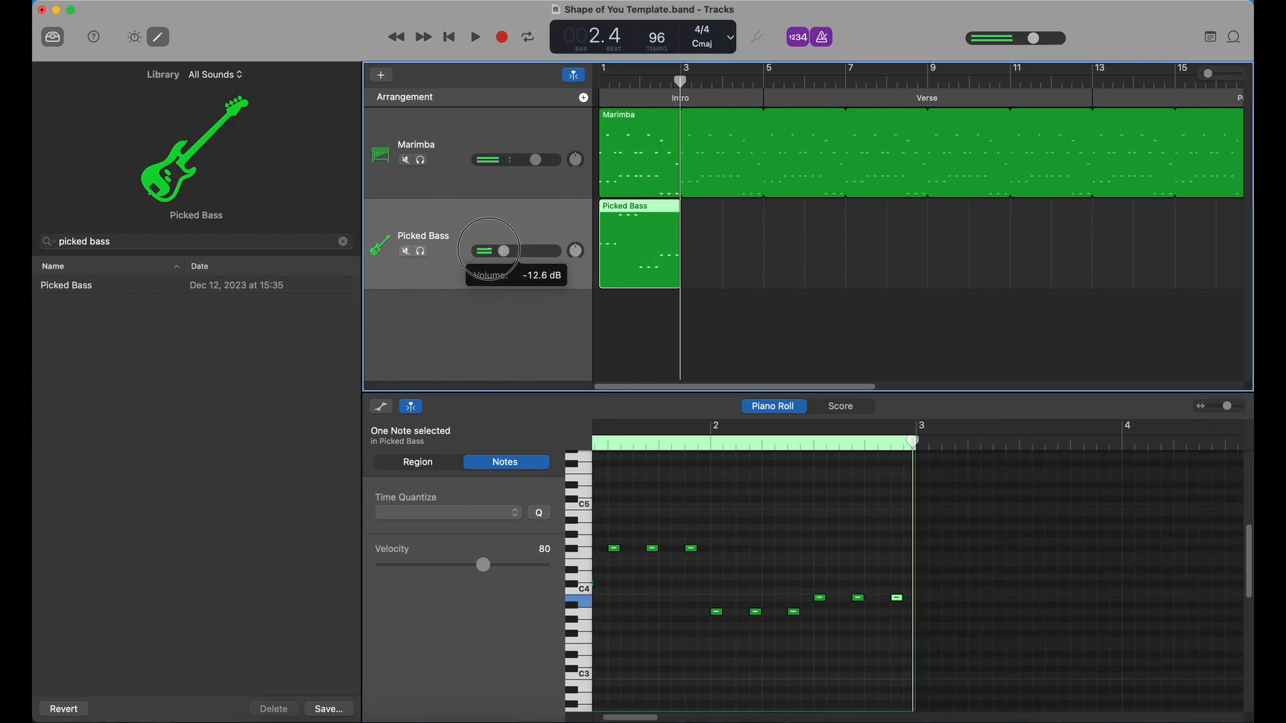
- Replay the two-bar pattern from the start and loop the Picked Bass region alongside the marimba through the Intro, Verse and beyond
left_click(604, 81)
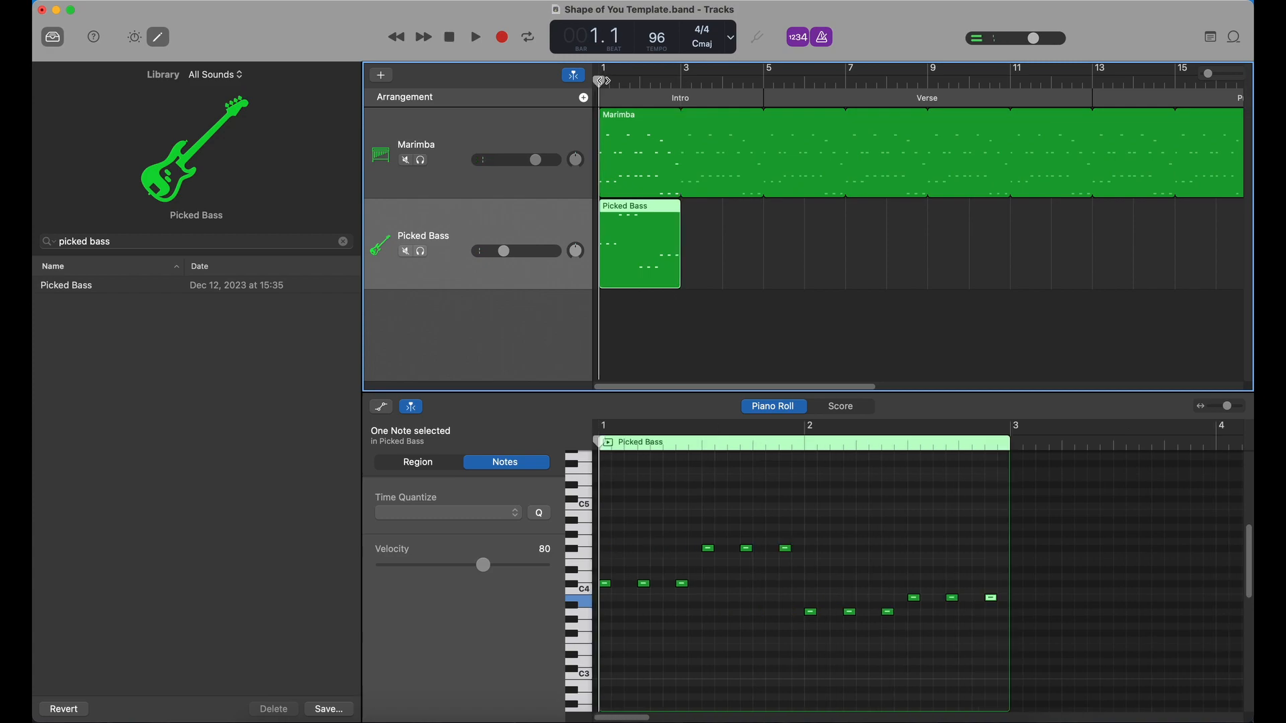
key("space")
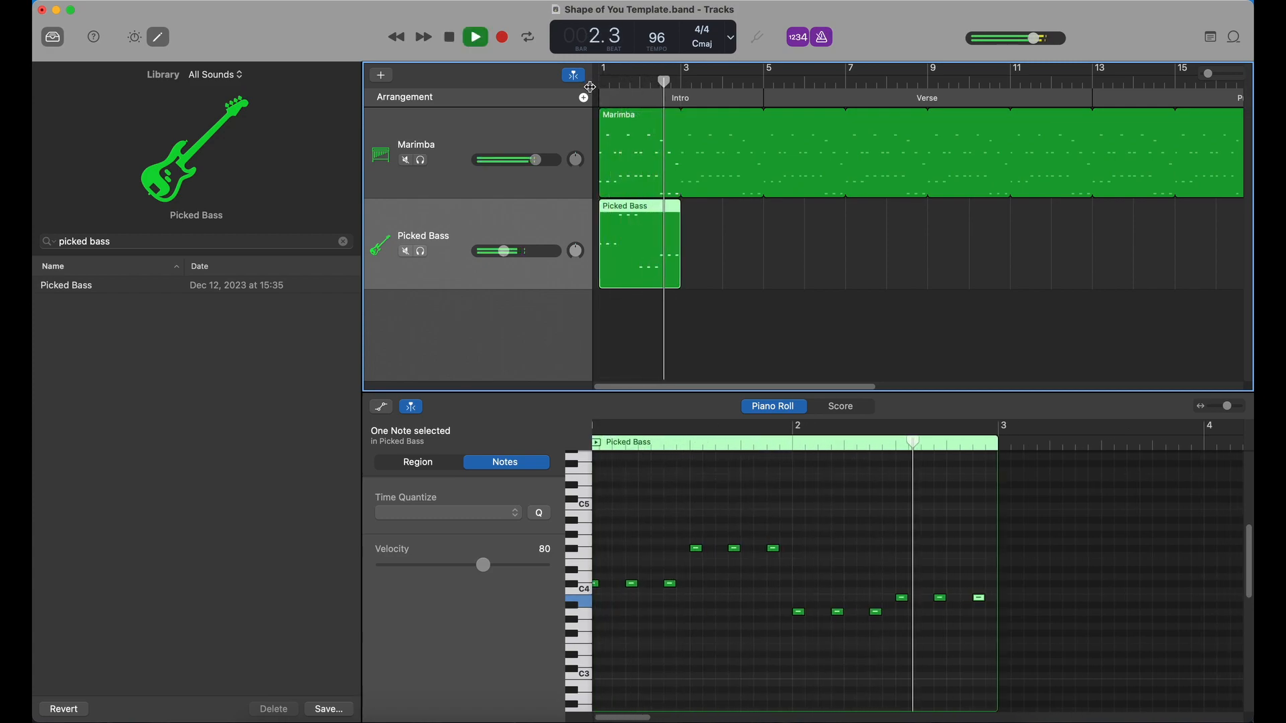
key("space")
left_click_drag(681, 215, 1251, 233)
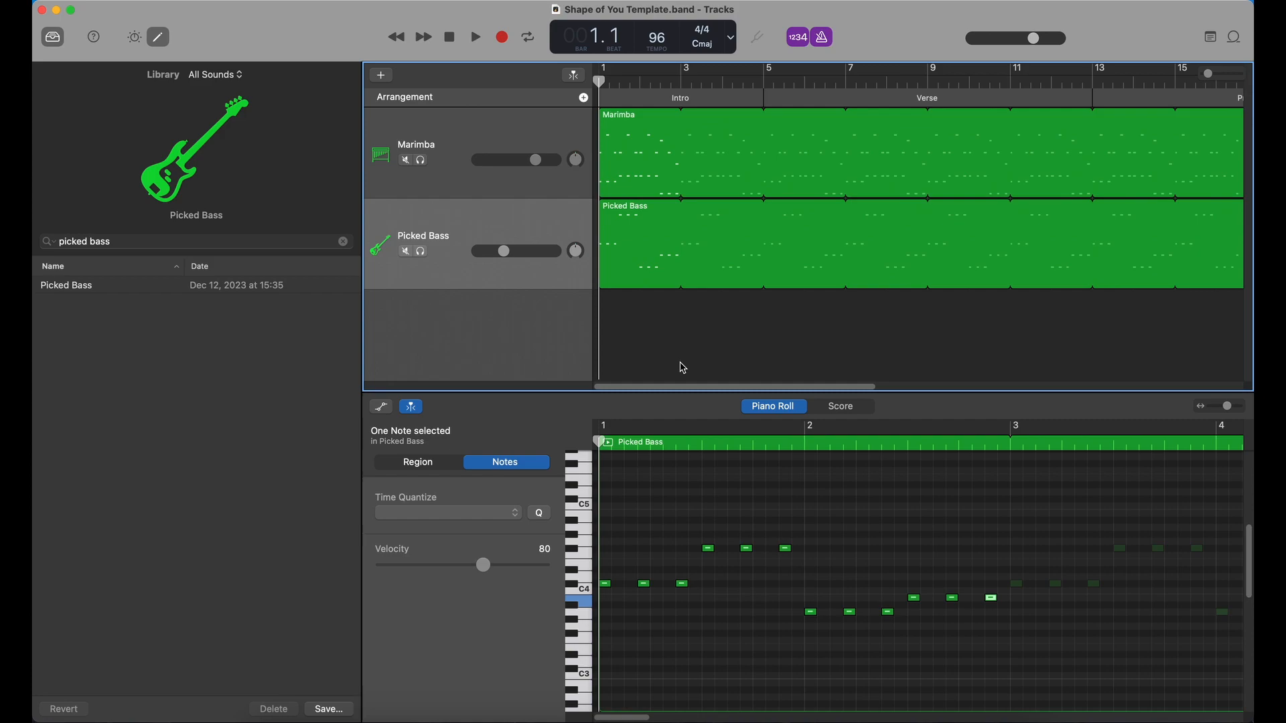
- Search the Apple Loops for "glitter nights guitar", preview Glitter Nights Funk Guitar 01 and place it on a new track at bar 3
key("o")
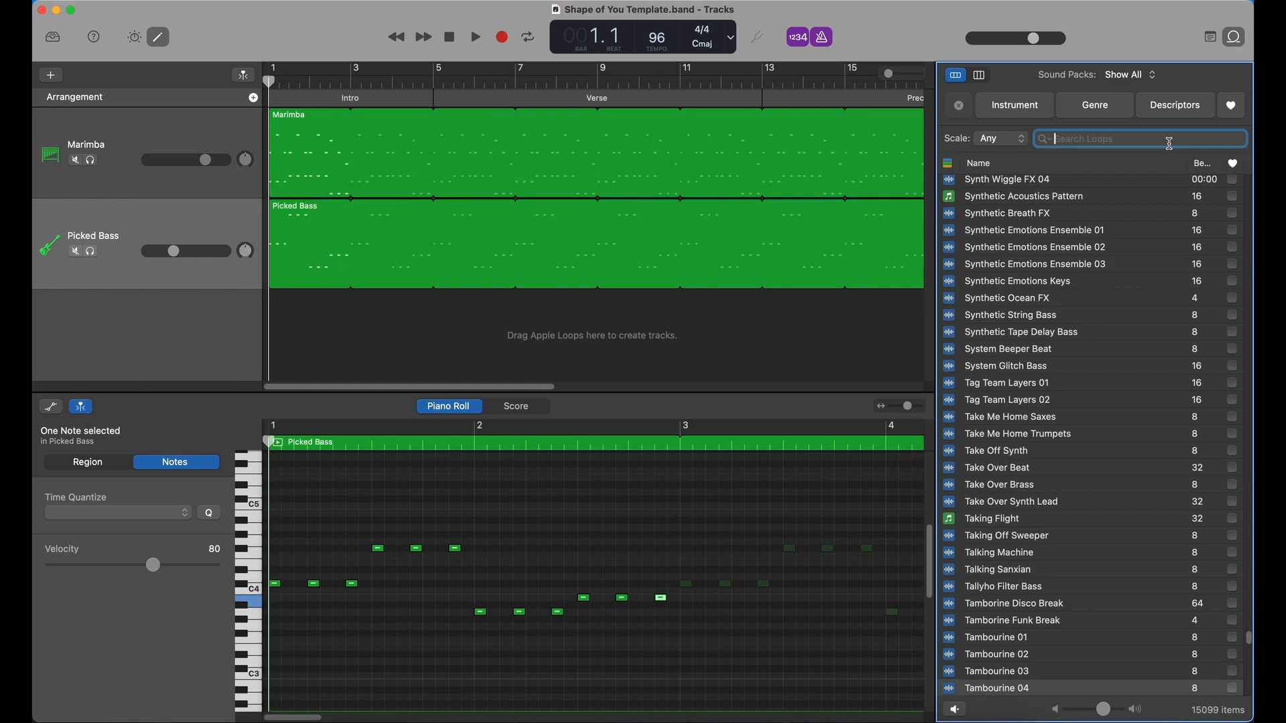
type("glitter nights guitar")
key("Return")
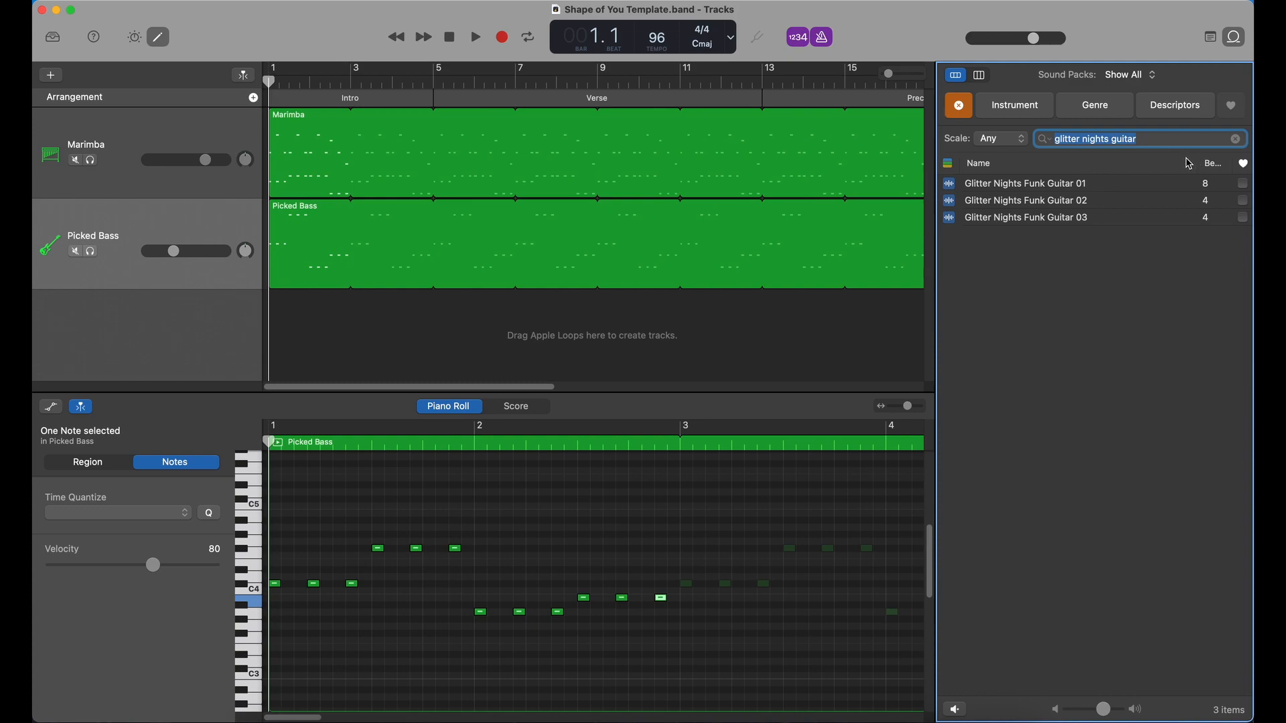
left_click(1033, 187)
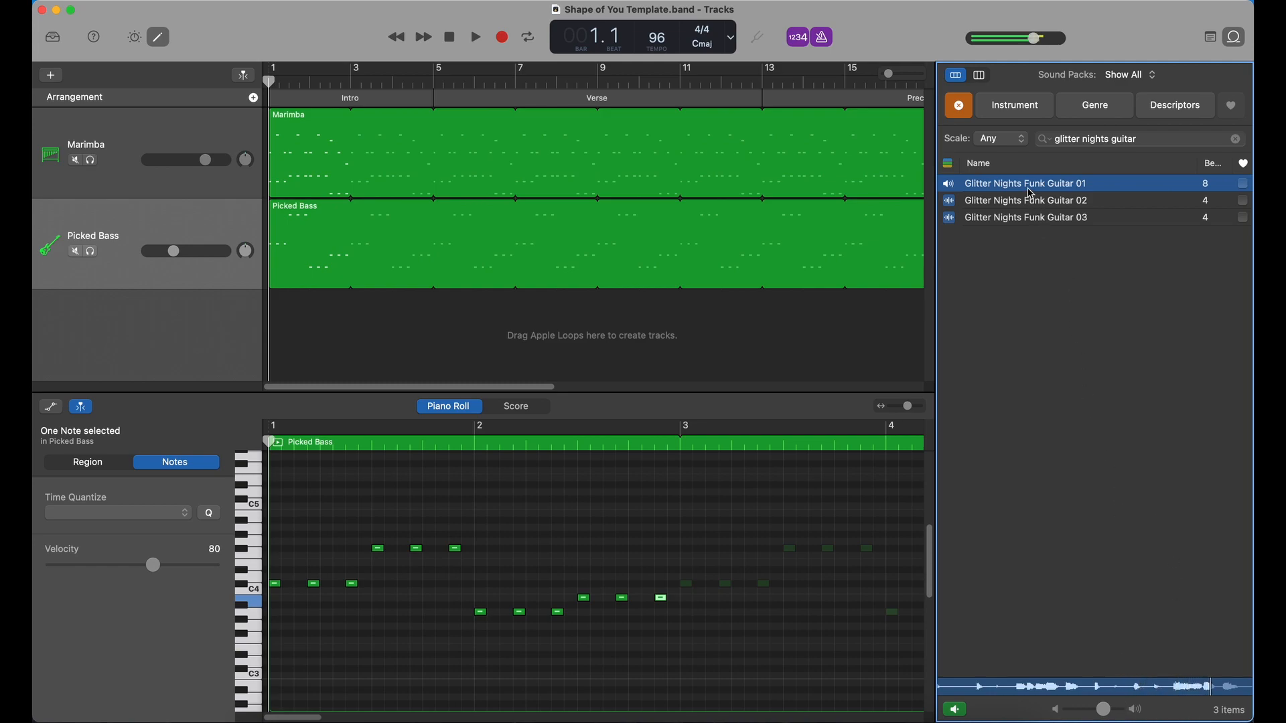
left_click_drag(1003, 189, 354, 352)
left_click(457, 343)
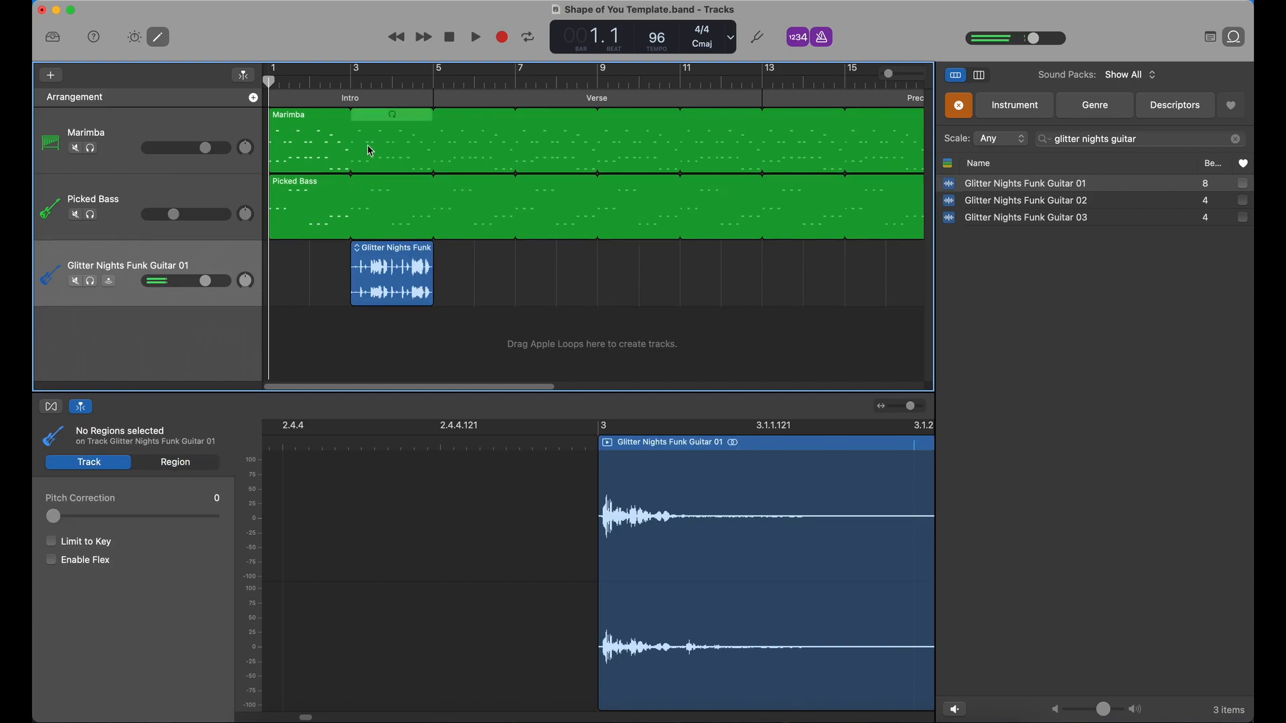
left_click(1238, 44)
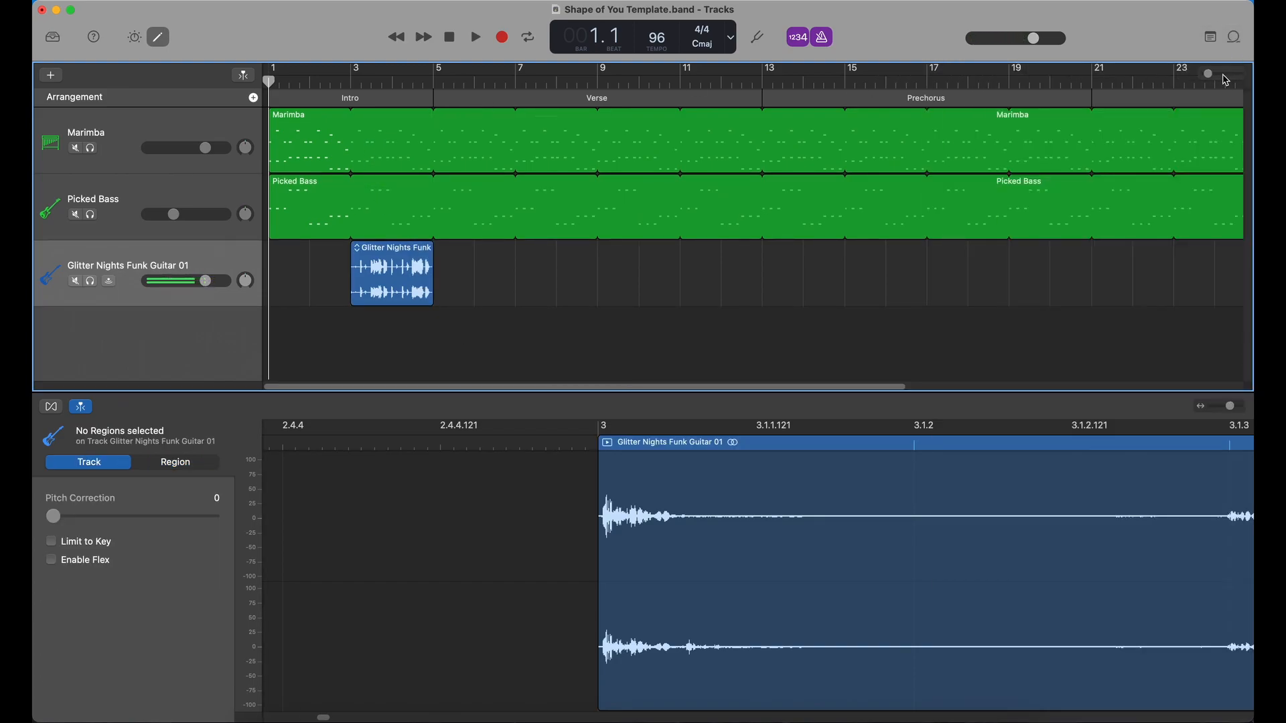
- Split the Glitter Nights Funk Guitar 01 region at 3.2 and again at 3.2.3 to isolate a single guitar hit
left_click_drag(1212, 80, 1223, 79)
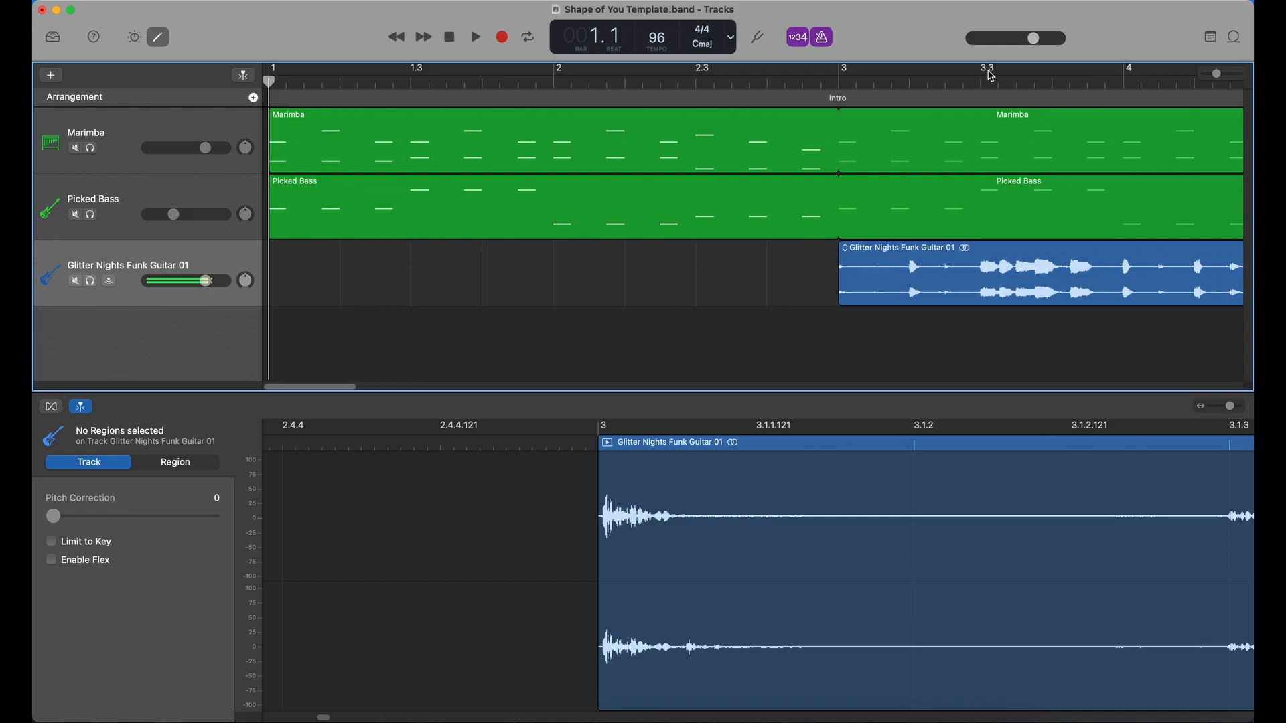
left_click_drag(826, 79, 907, 76)
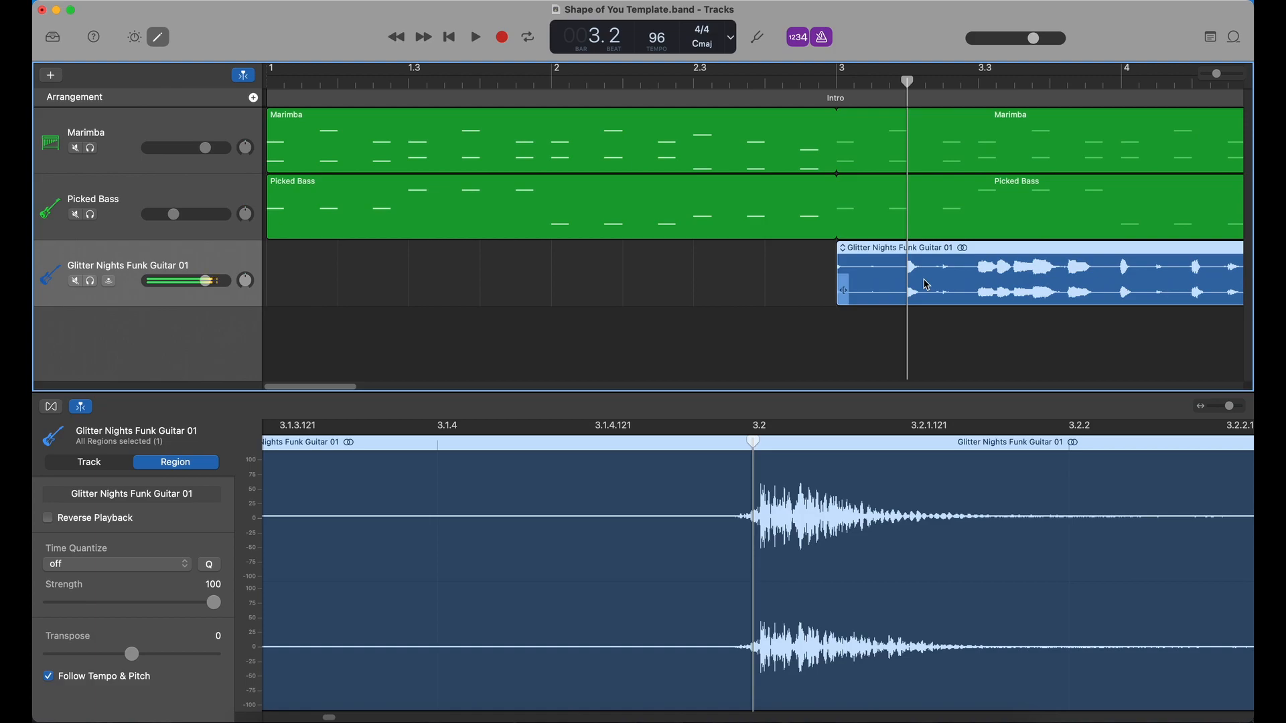
key("super+t")
left_click_drag(908, 79, 942, 78)
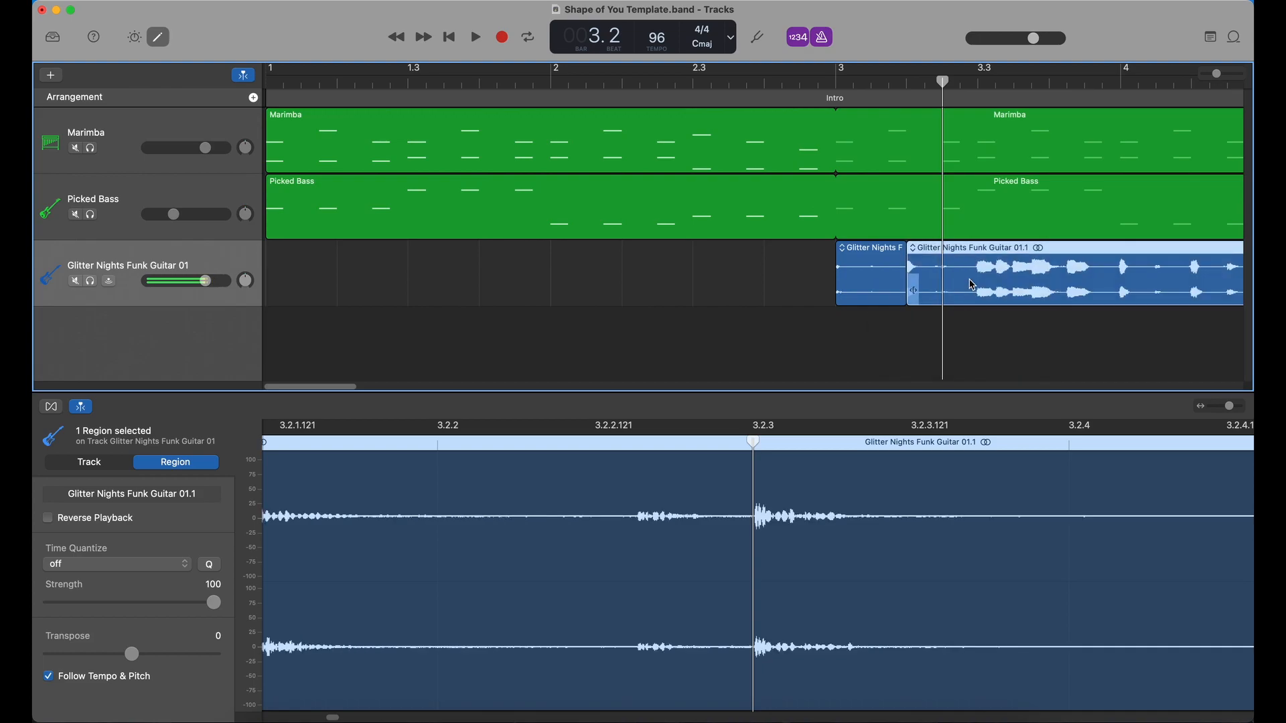
key("super+t")
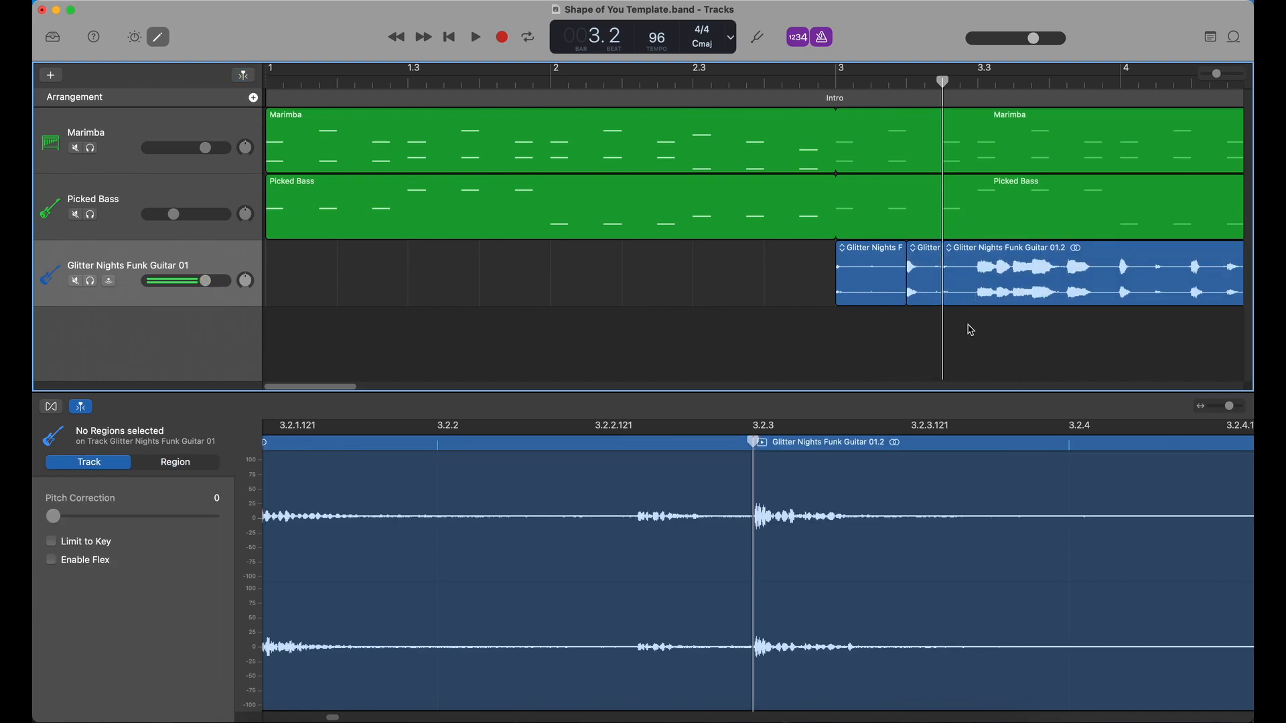
- Delete the guitar pieces on both sides of the isolated hit and move the remaining half-beat chop to bar 3
left_click(928, 282)
left_click(951, 281)
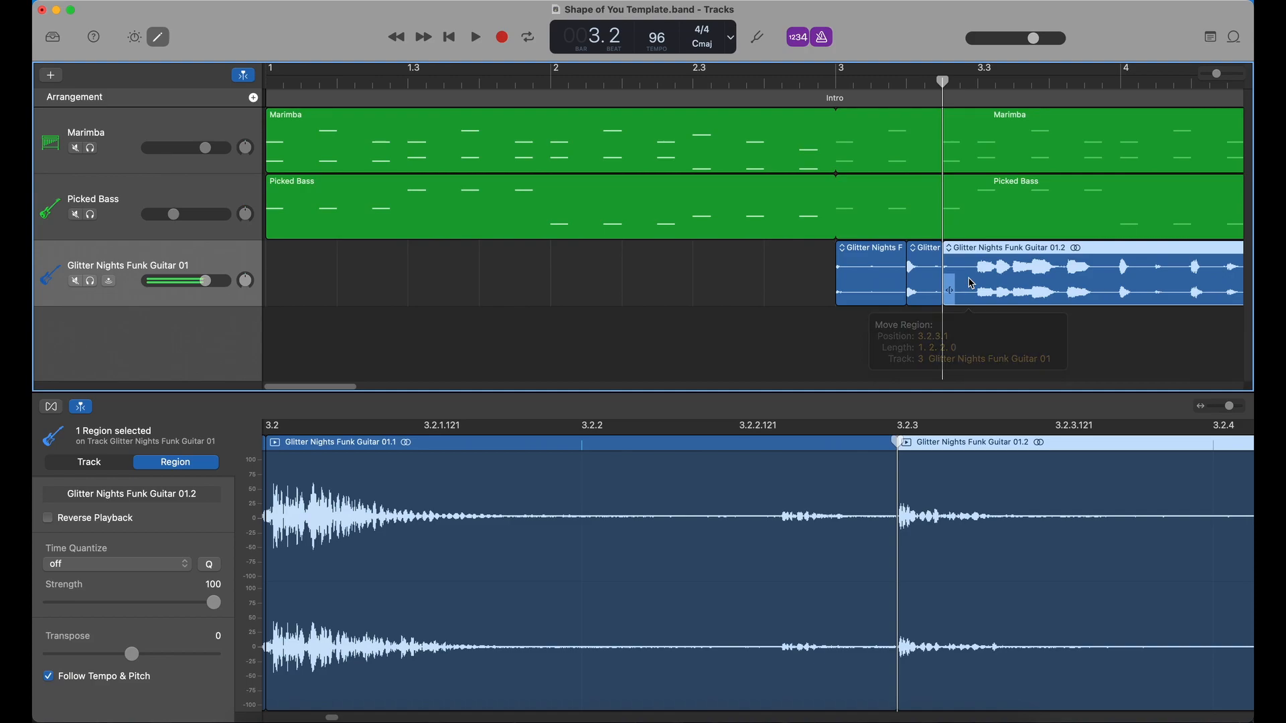
key("Delete")
left_click(853, 286)
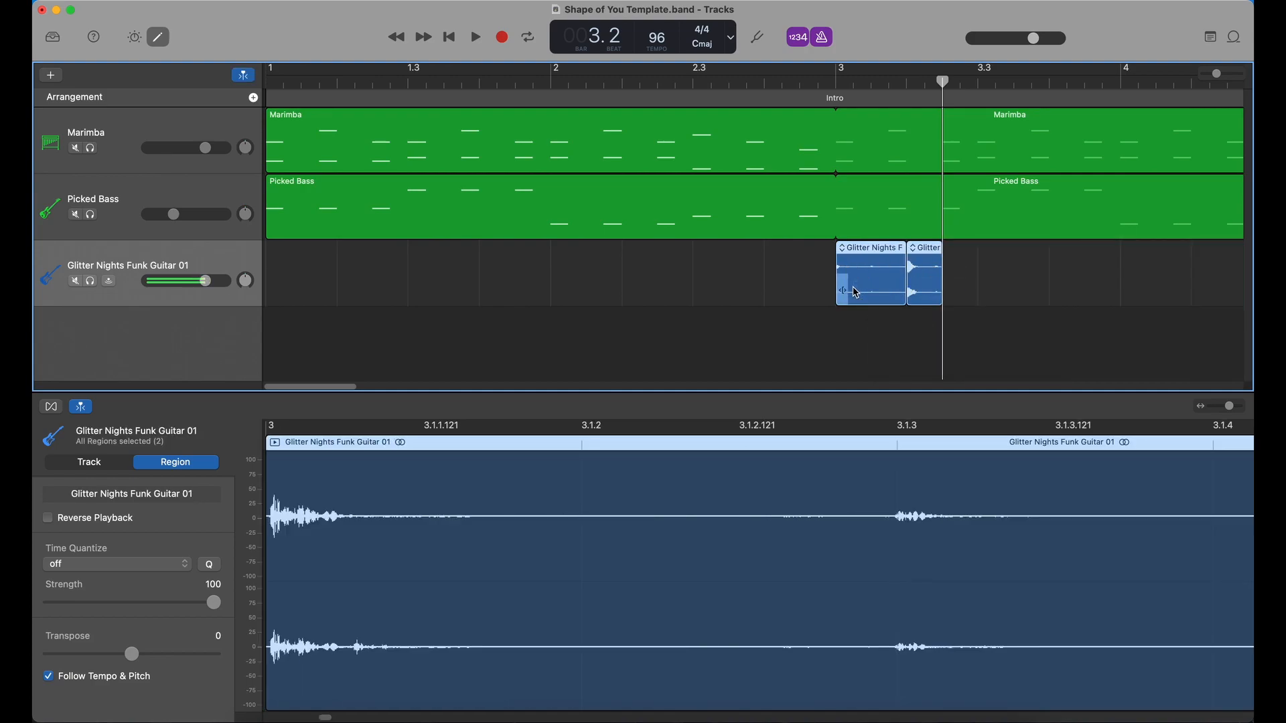
key("Delete")
left_click_drag(922, 278, 860, 286)
- Paste copies of the guitar chop at 3.2.3, 3.3 and 3.4.3 to build a one-bar rhythm
left_click(834, 78)
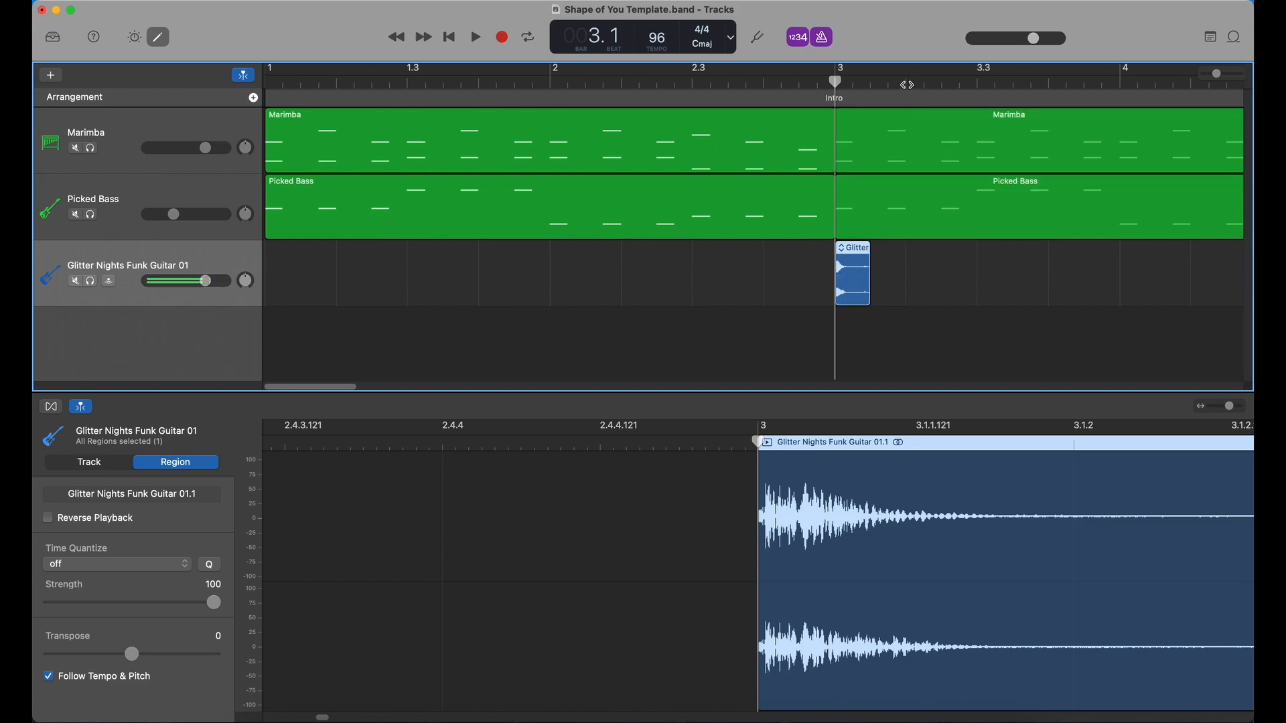
left_click(942, 81)
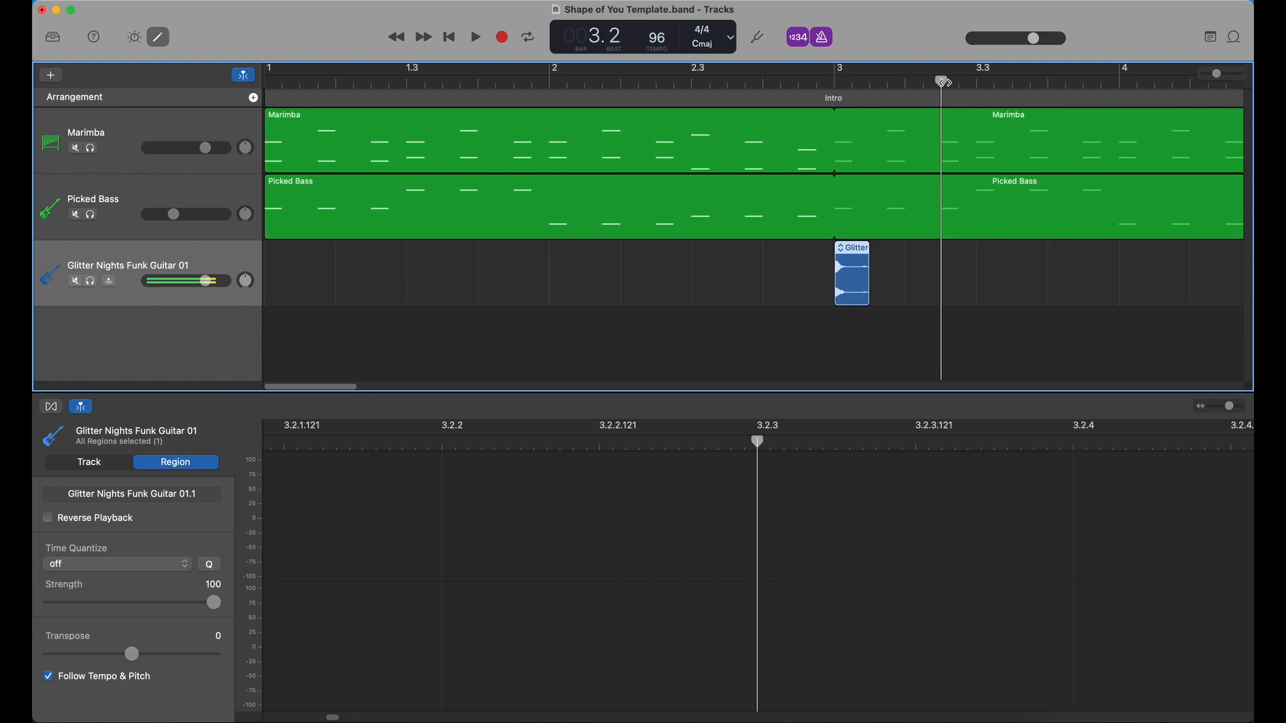
key("super+v")
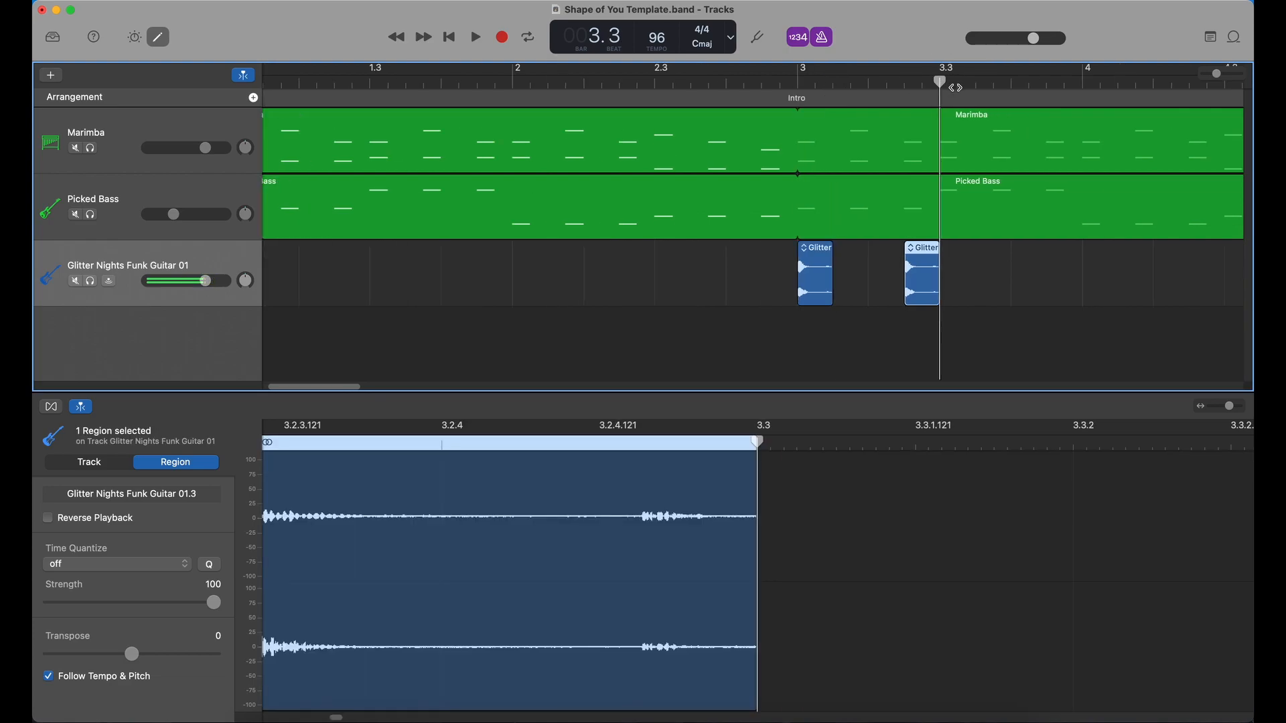
key("super+v")
left_click(1005, 80)
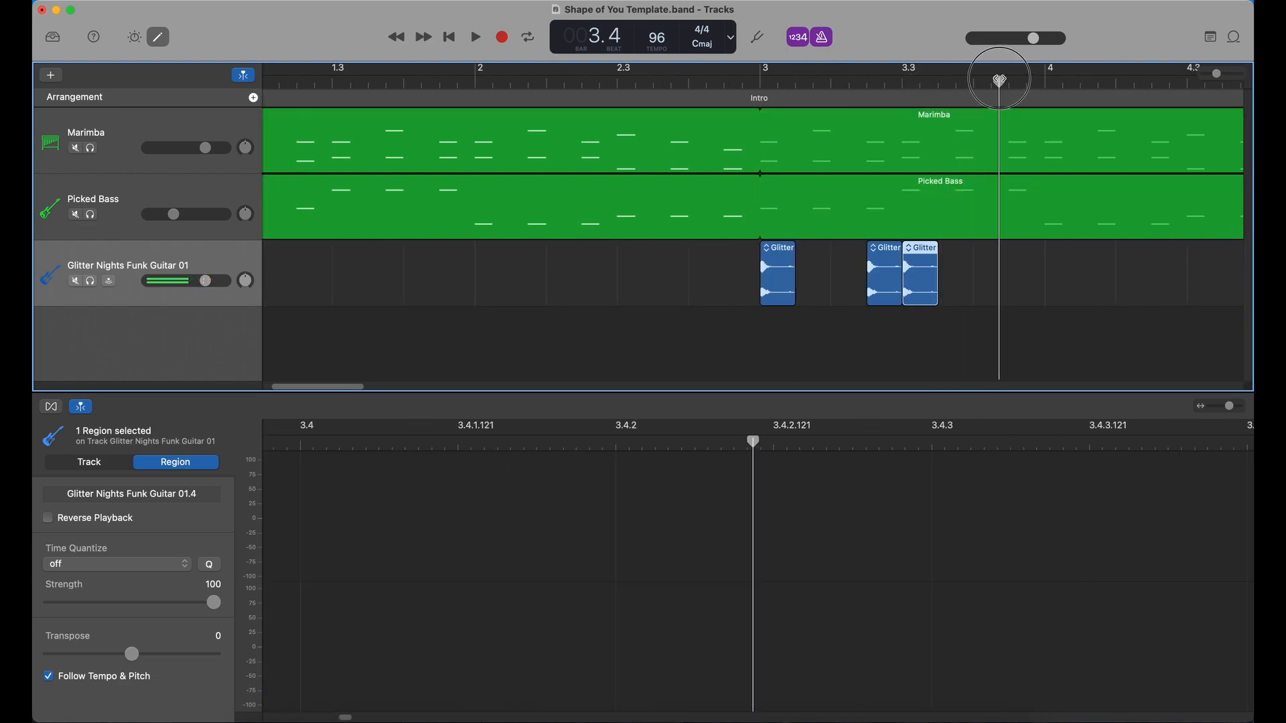
key("super+v")
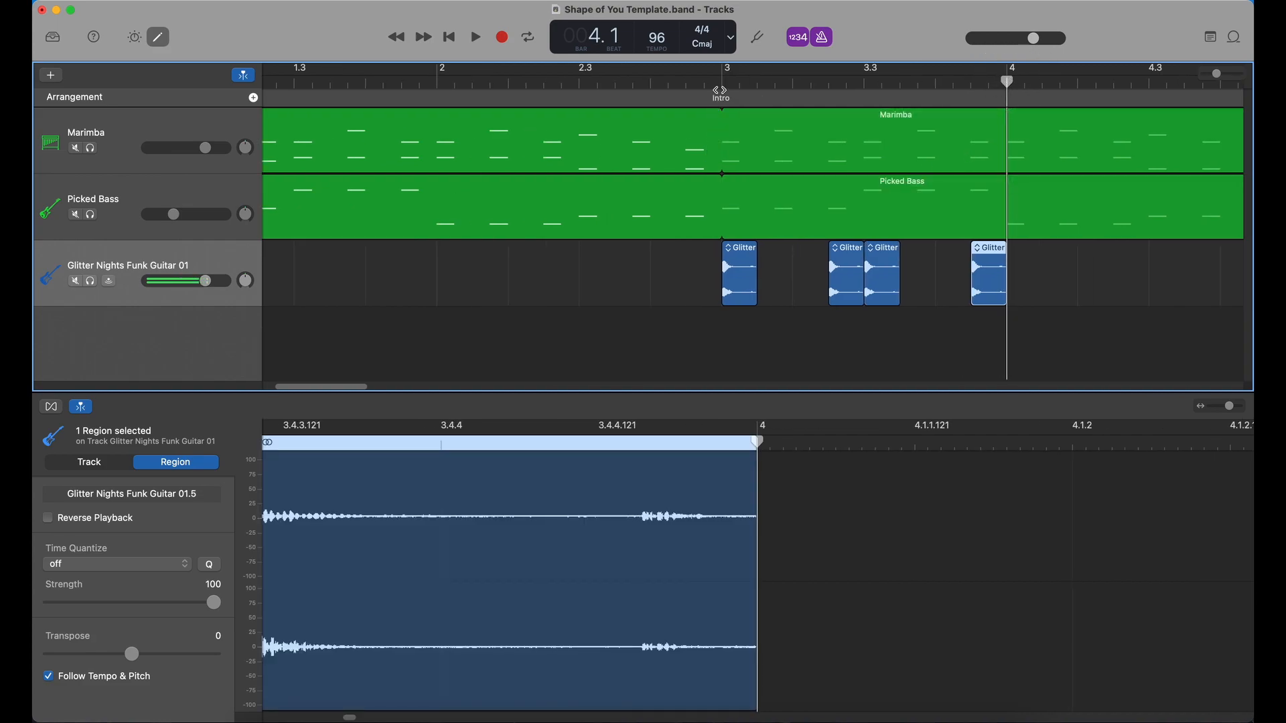
- Play the chopped guitar rhythm with the marimba and bass from bar 3
left_click(721, 81)
key("space")
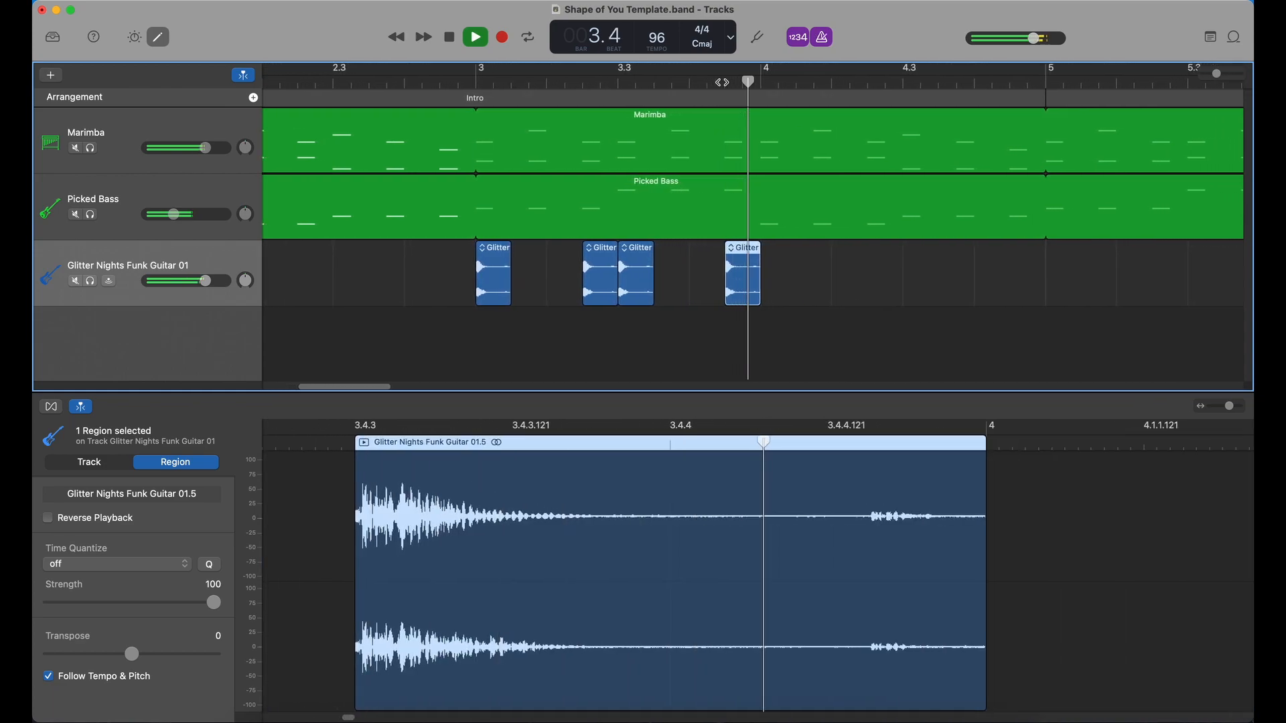
key("space")
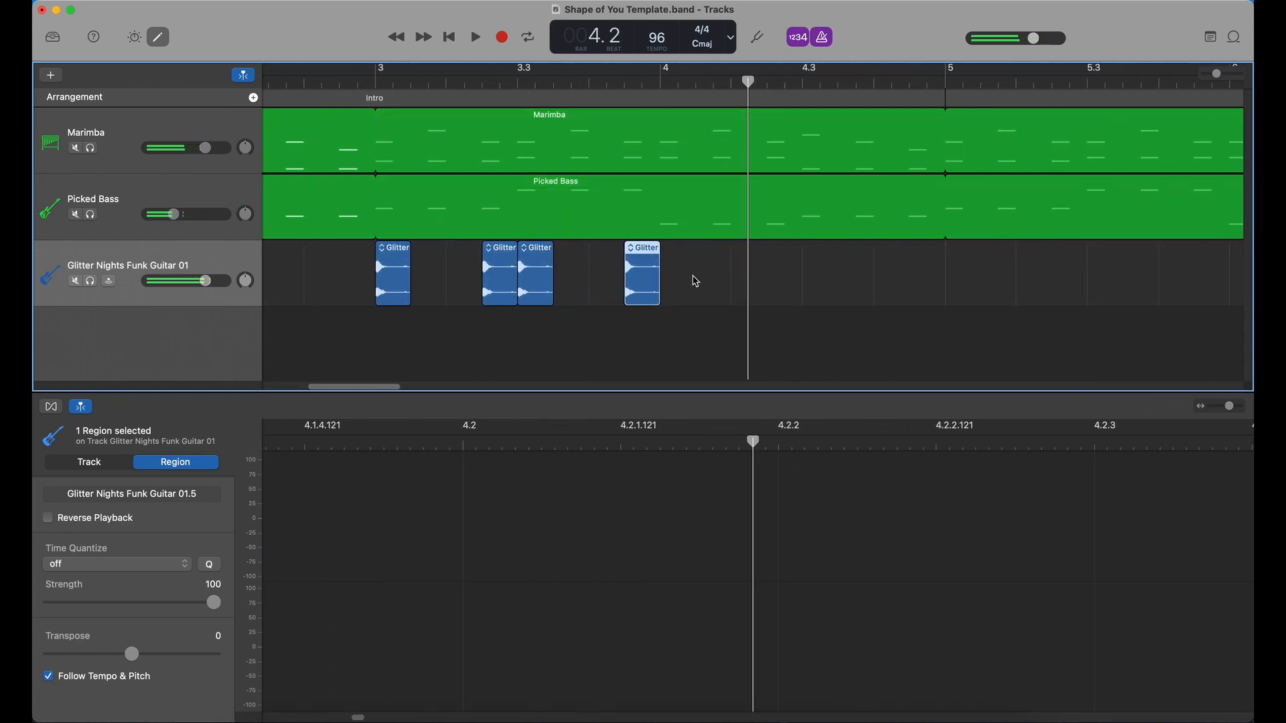
- Copy the four guitar chops of bar 3 together and paste them at the start of bar 4
left_click(691, 278)
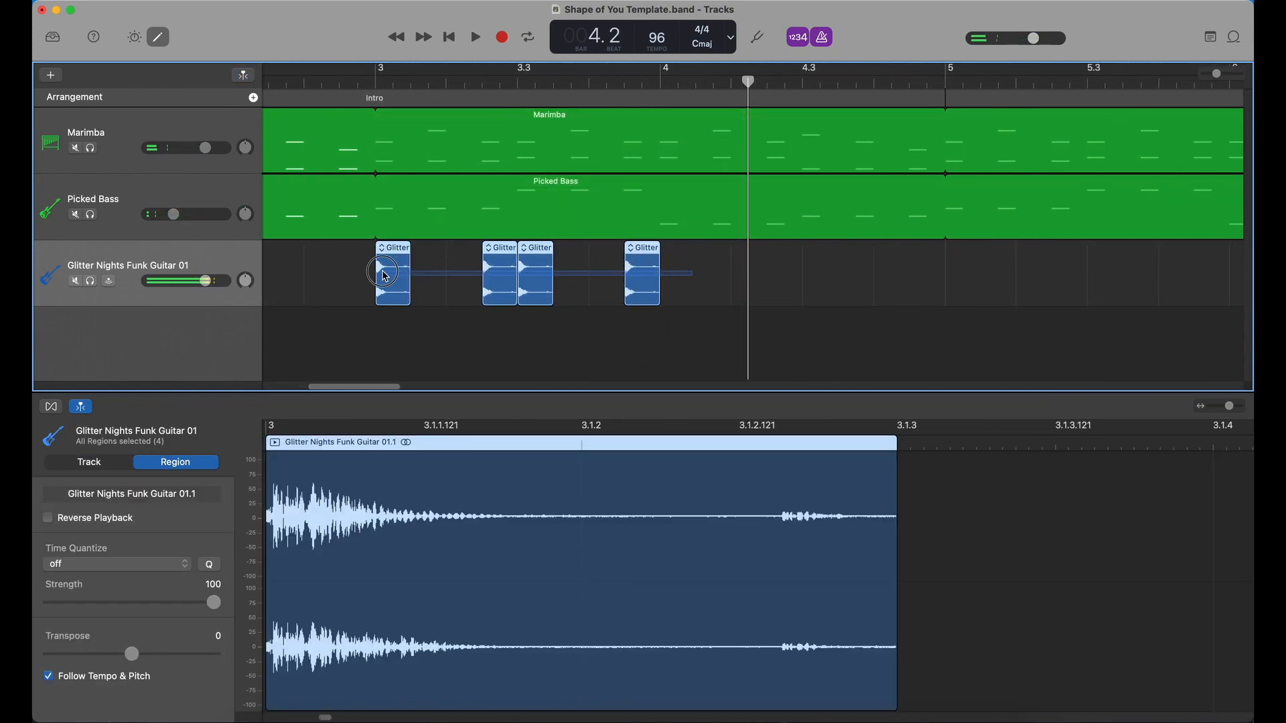
left_click(667, 81)
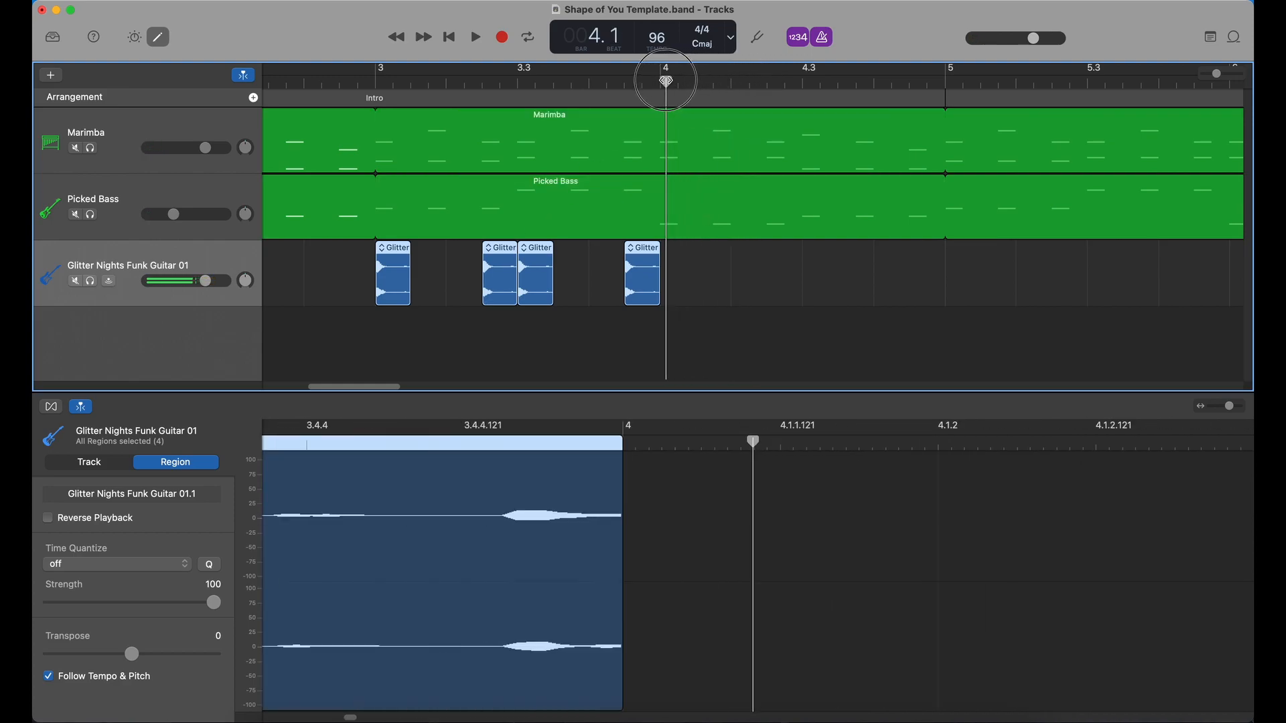
left_click_drag(667, 81, 662, 81)
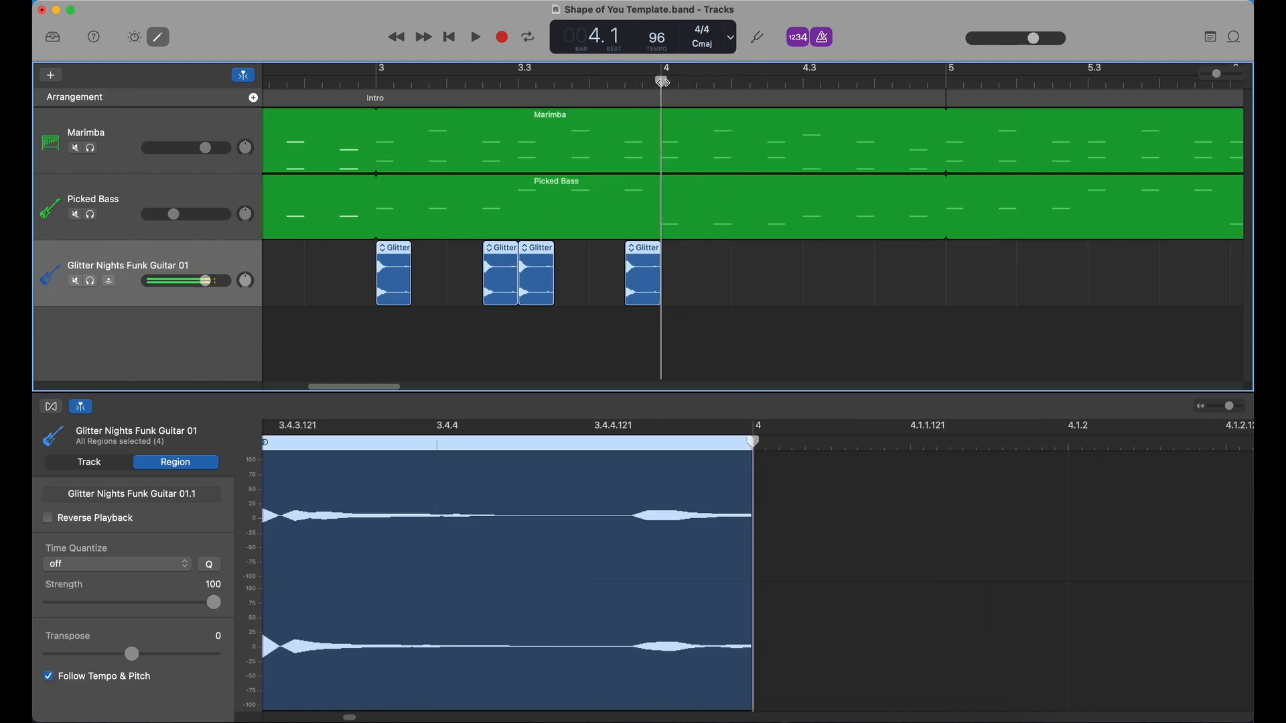
left_click(661, 81)
key("super+v")
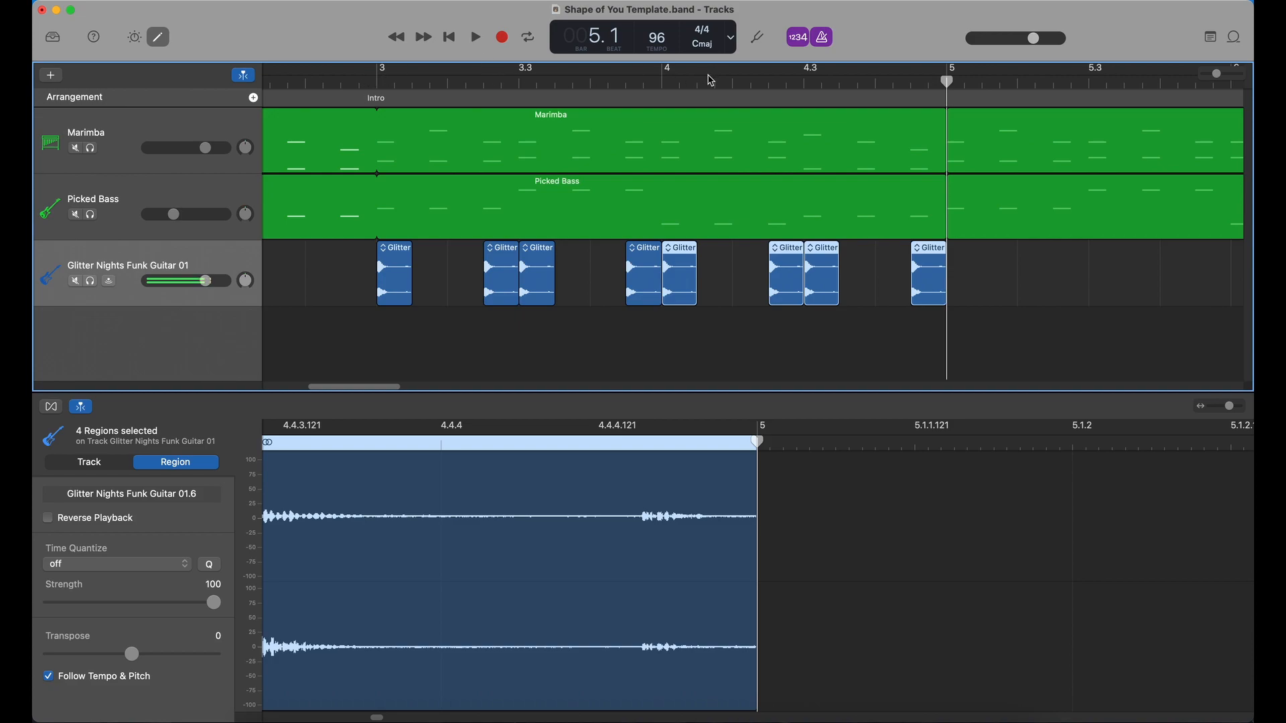
- Paste the four-chop guitar pattern repeatedly from bar 5 so the rhythm fills the track up to bar 37
key("super+v")
key("super+v")
key("super+v")
key("super+v")
key("super+v")
key("super+v")
key("super+v")
key("super+v")
key("super+v")
key("super+v")
key("super+v")
key("super+v")
key("super+v")
key("super+v")
key("super+v")
key("super+v")
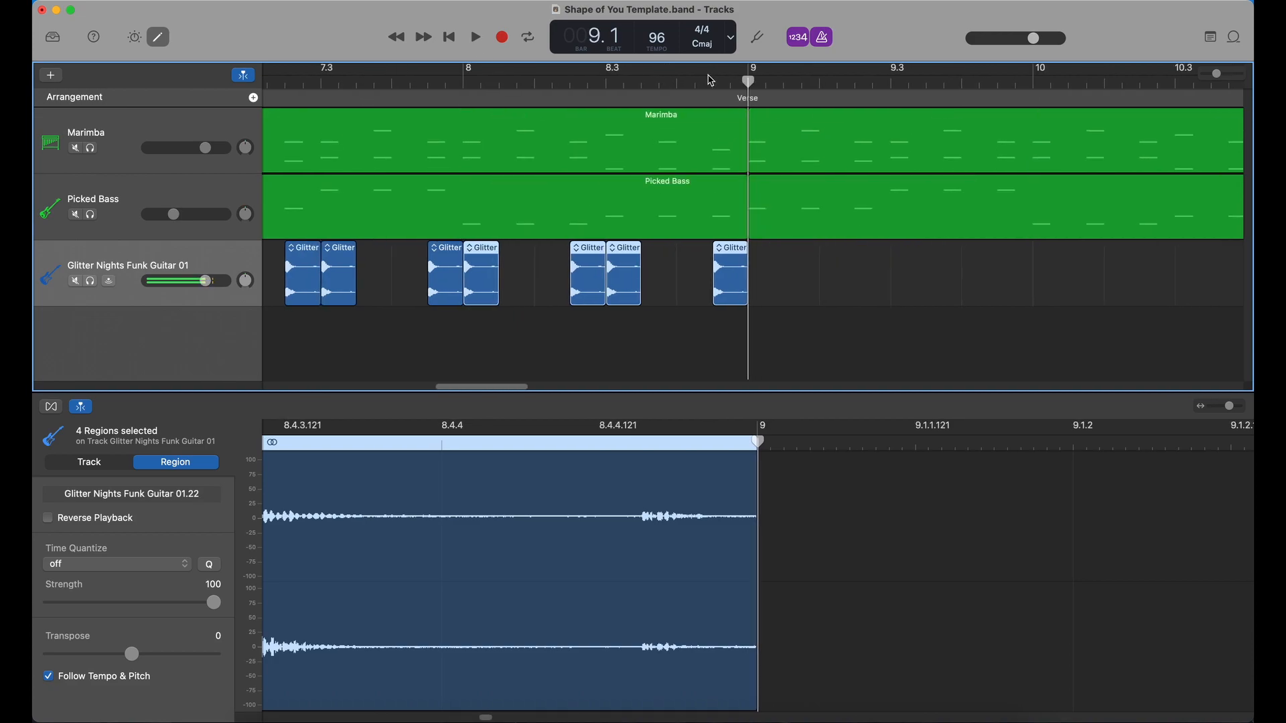
key("super+v")
key("super+v")
key("super+v")
key("super+v")
key("super+v")
key("super+v")
key("super+v")
key("super+v")
key("super+v")
key("super+v")
key("super+v")
key("super+v")
key("super+v")
key("super+v")
key("super+v")
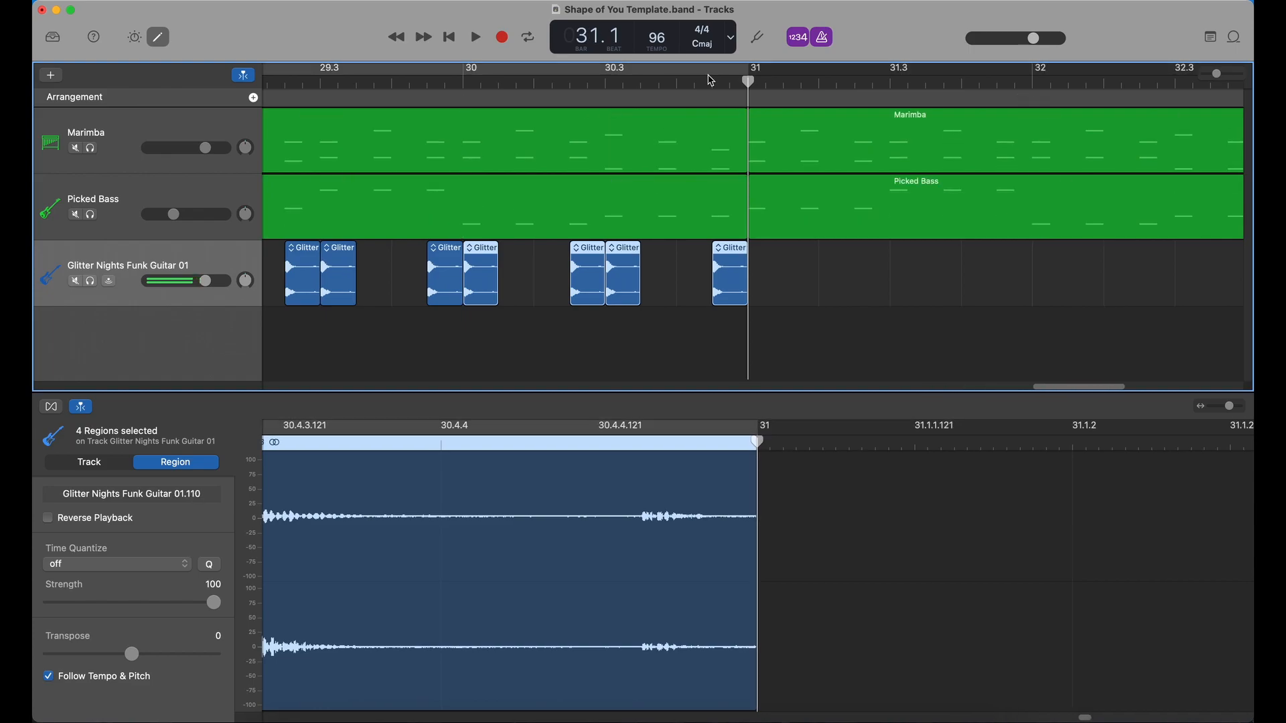
key("super+v")
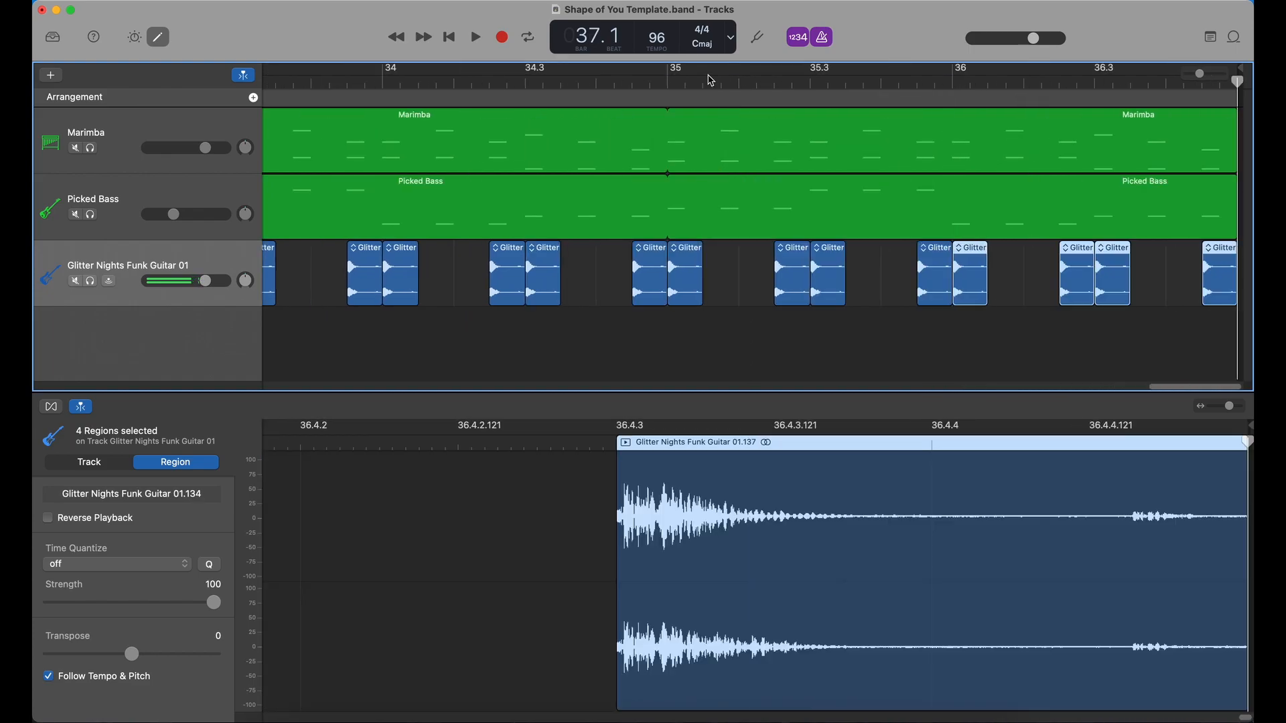
- Play the extended guitar rhythm with the marimba and bass through bar 4 to the start of bar 5
key("Return")
left_click(839, 80)
key("space")
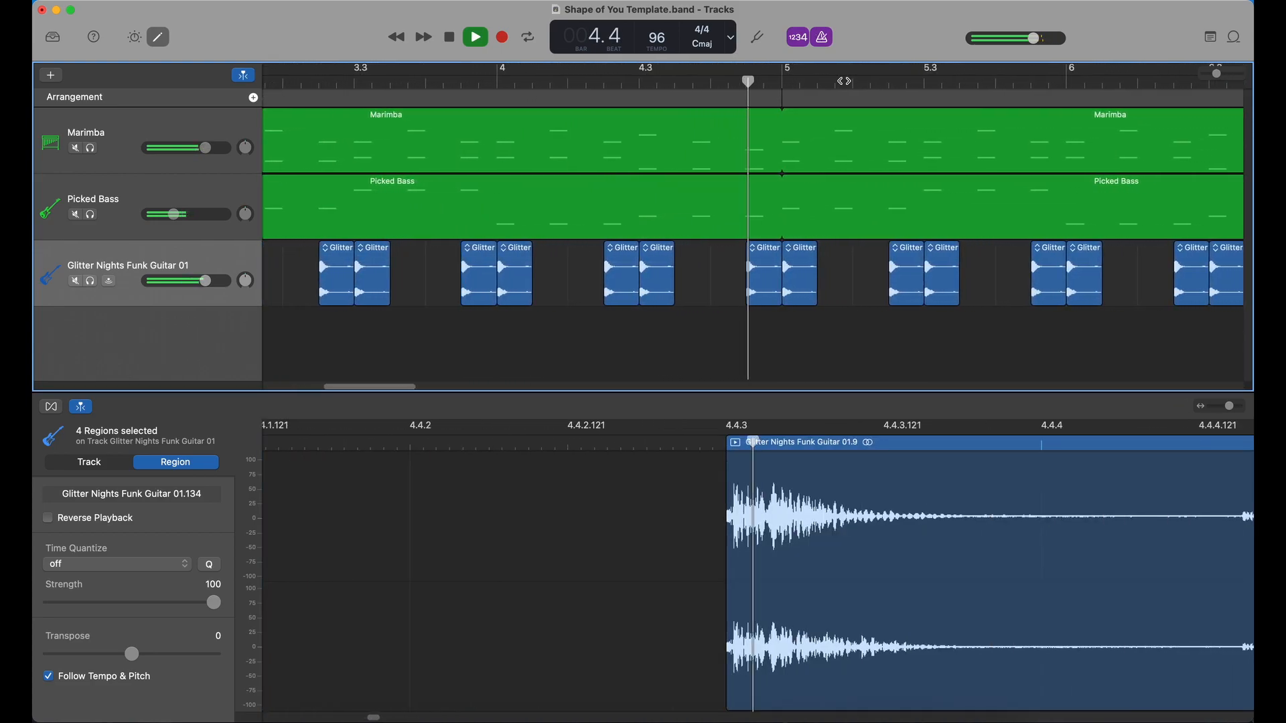
key("space")
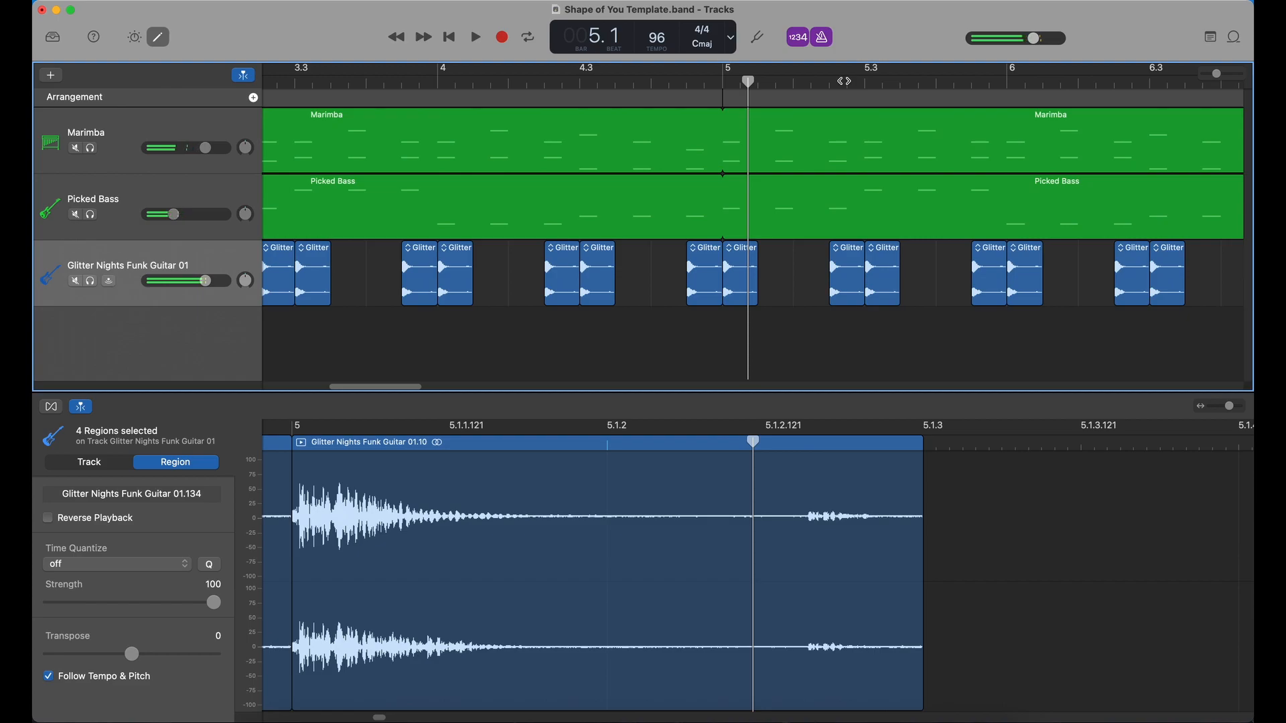
- On the Glitter Nights Funk Guitar 01 track, cut the low EQ fully, boost the high EQ fully, and add quarter-level master echo and mid-level master reverb
key("b")
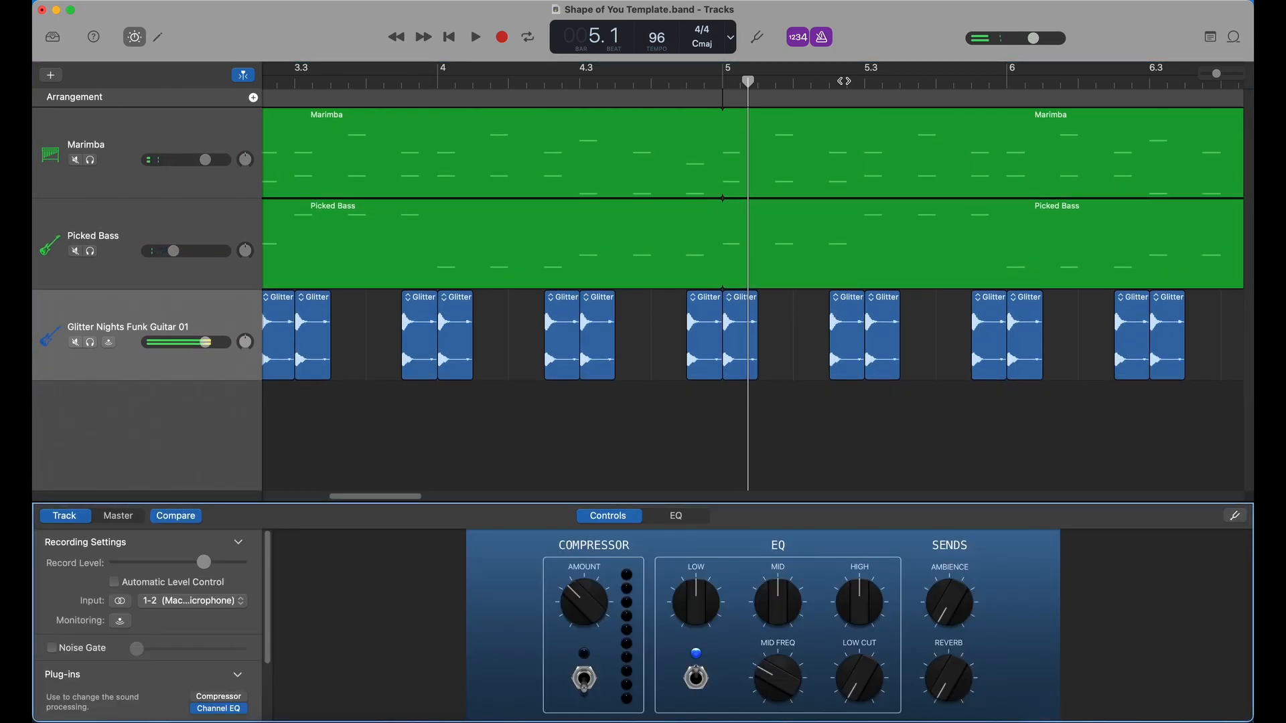
left_click_drag(700, 592, 703, 693)
left_click_drag(848, 601, 890, 450)
scroll(167, 636, "down", 3)
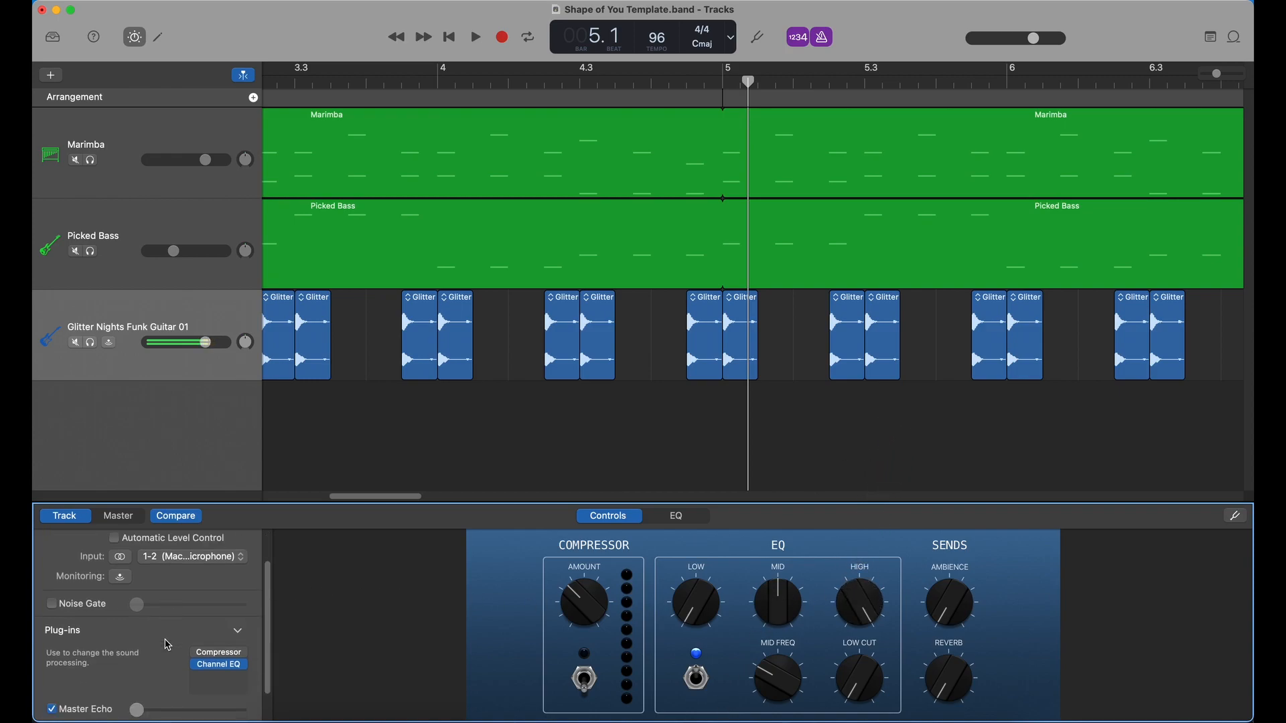
left_click_drag(142, 674, 196, 697)
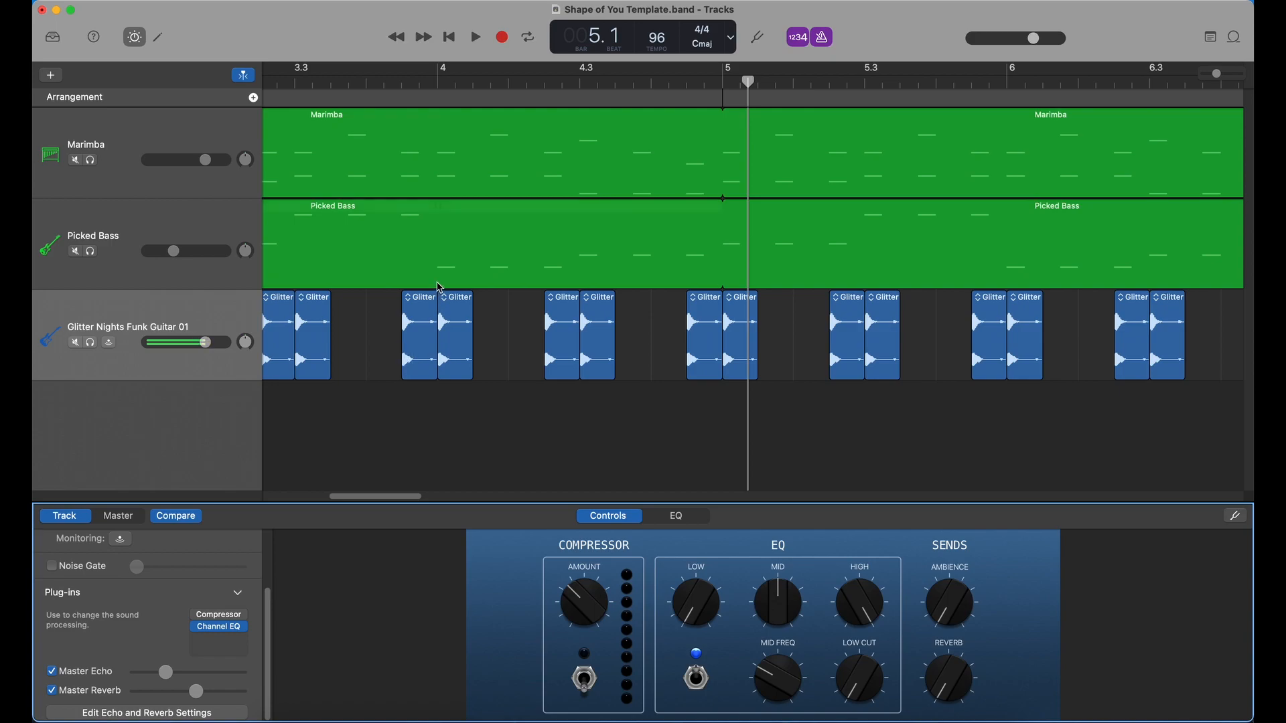
- Audition the processed guitar from bar 5 and set the Glitter Nights Funk Guitar 01 track volume to -5.4 dB
key("space")
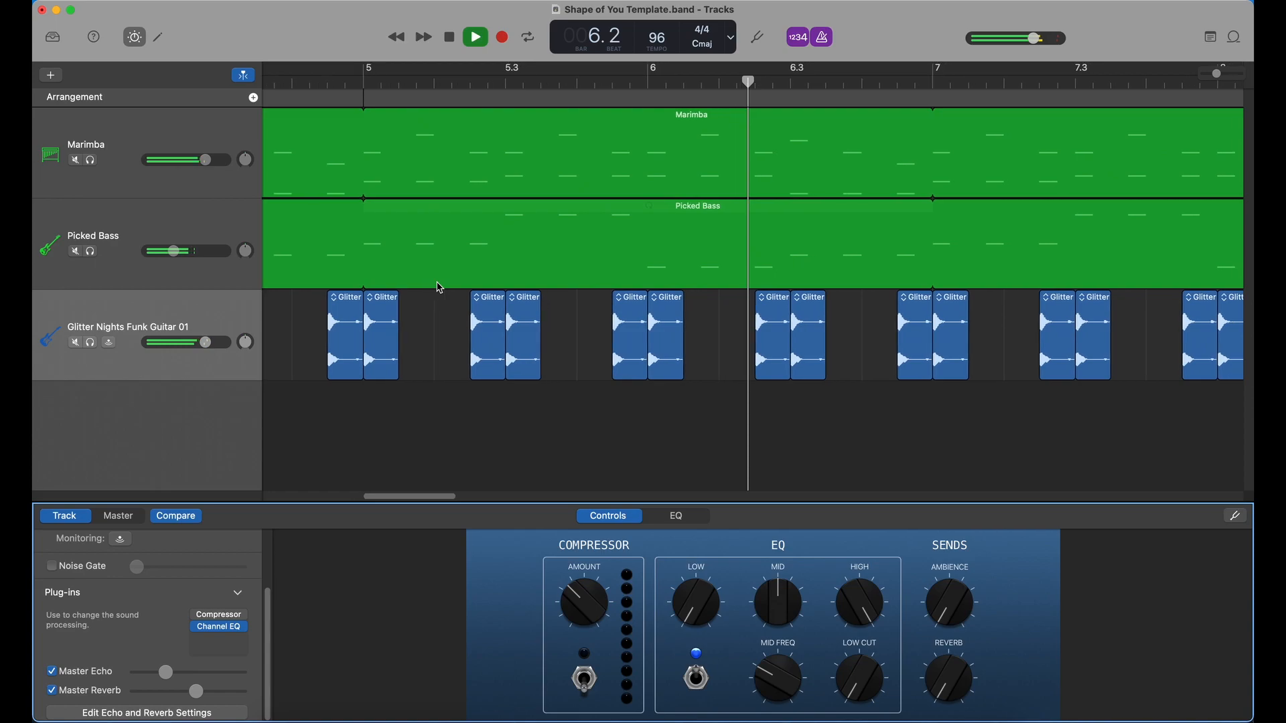
key("space")
left_click_drag(206, 342, 187, 342)
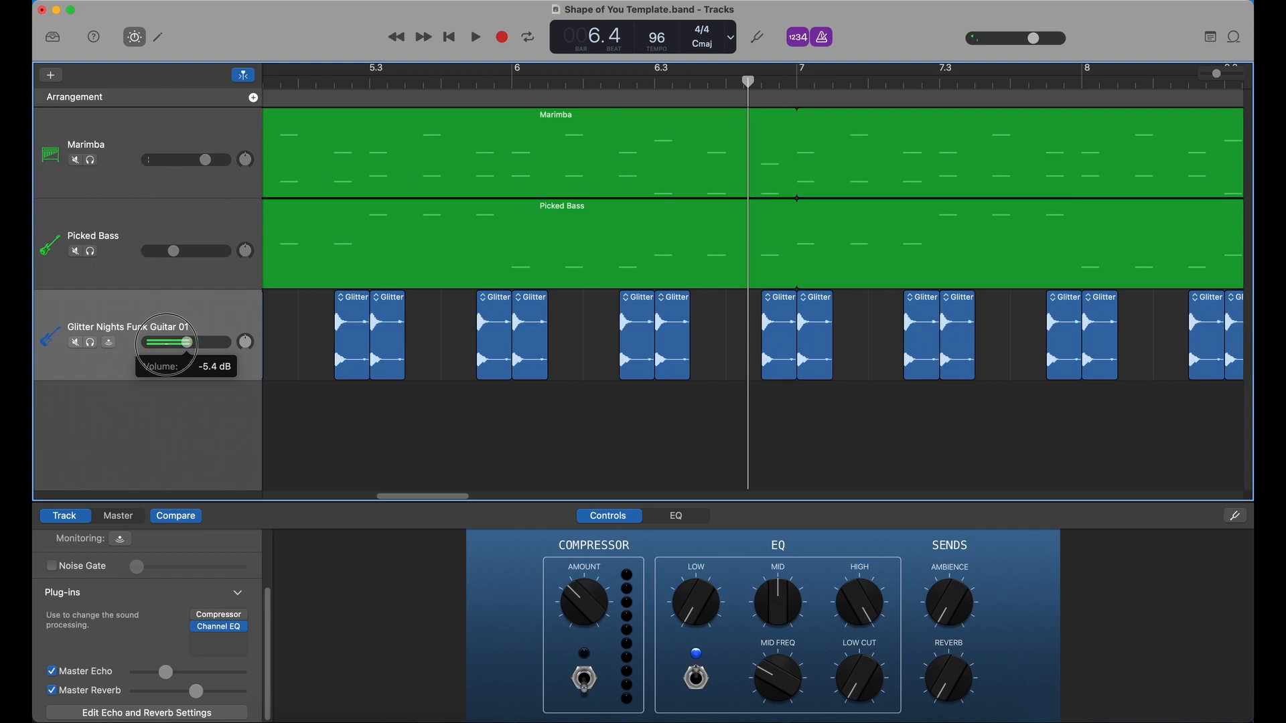
key("Return")
key("space")
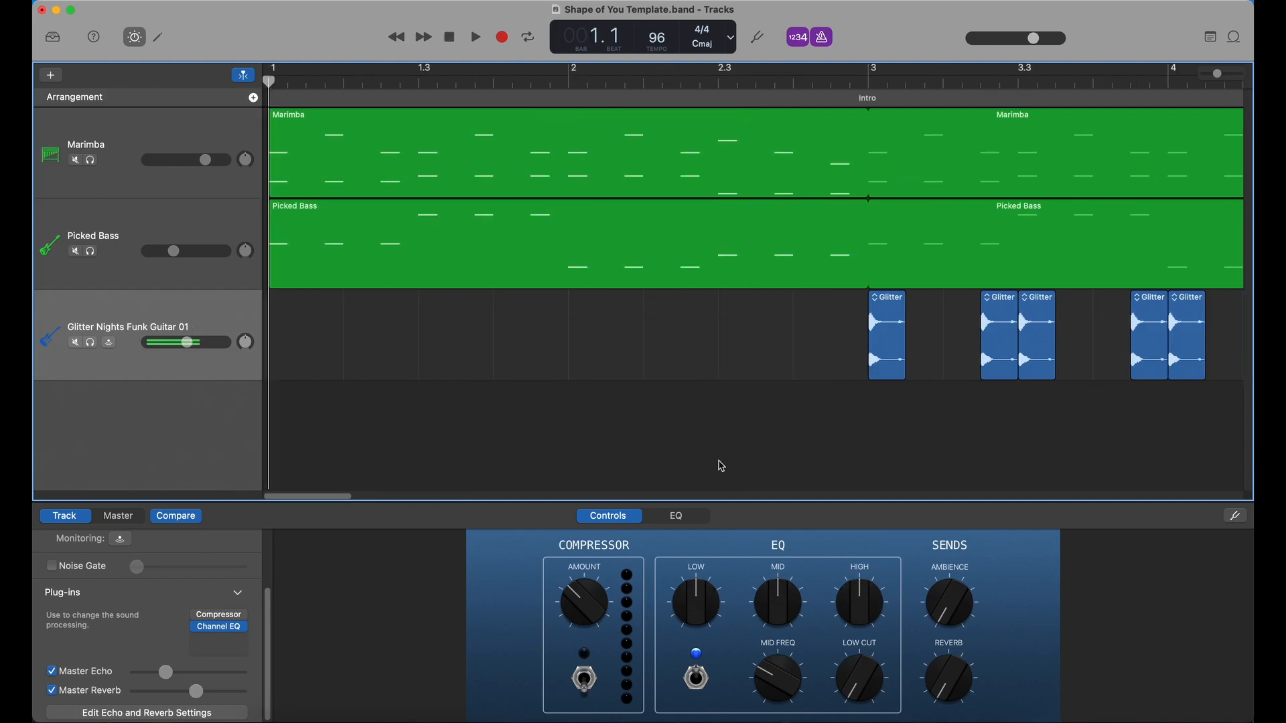
- Add the Glitter Nights Funk Guitar 03 loop on a new track starting at bar 3
key("o")
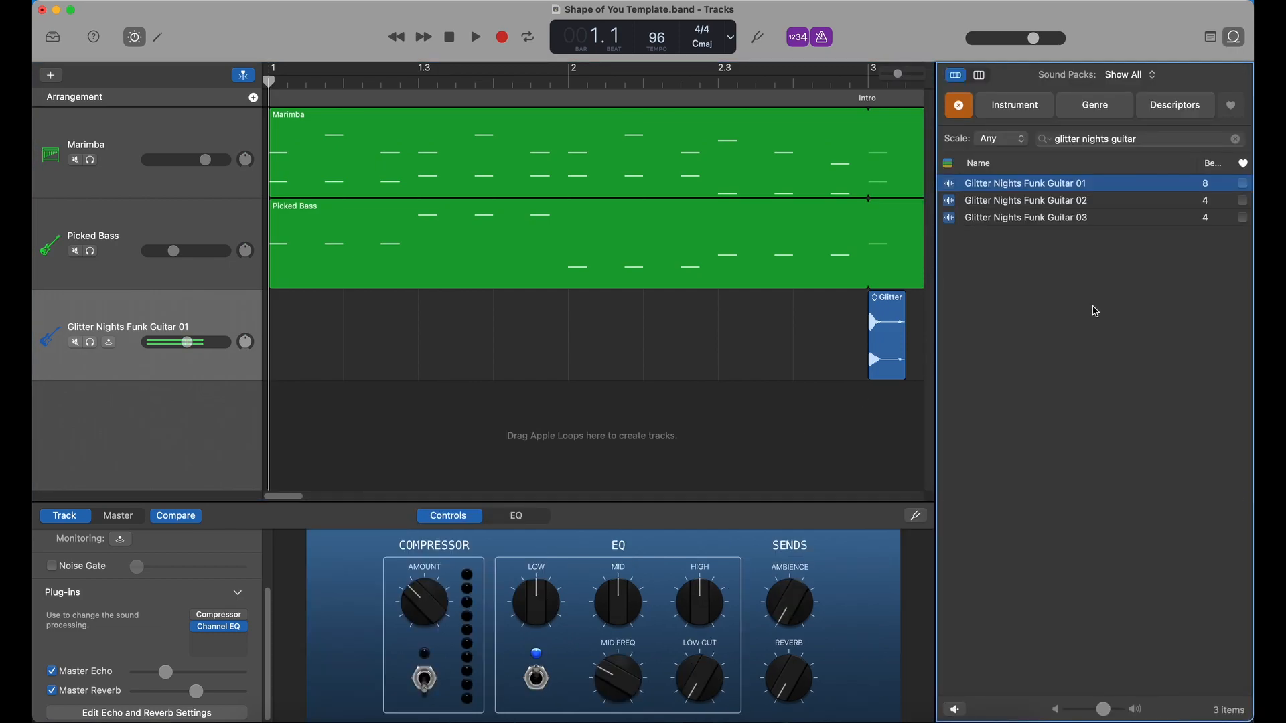
left_click_drag(1061, 221, 868, 429)
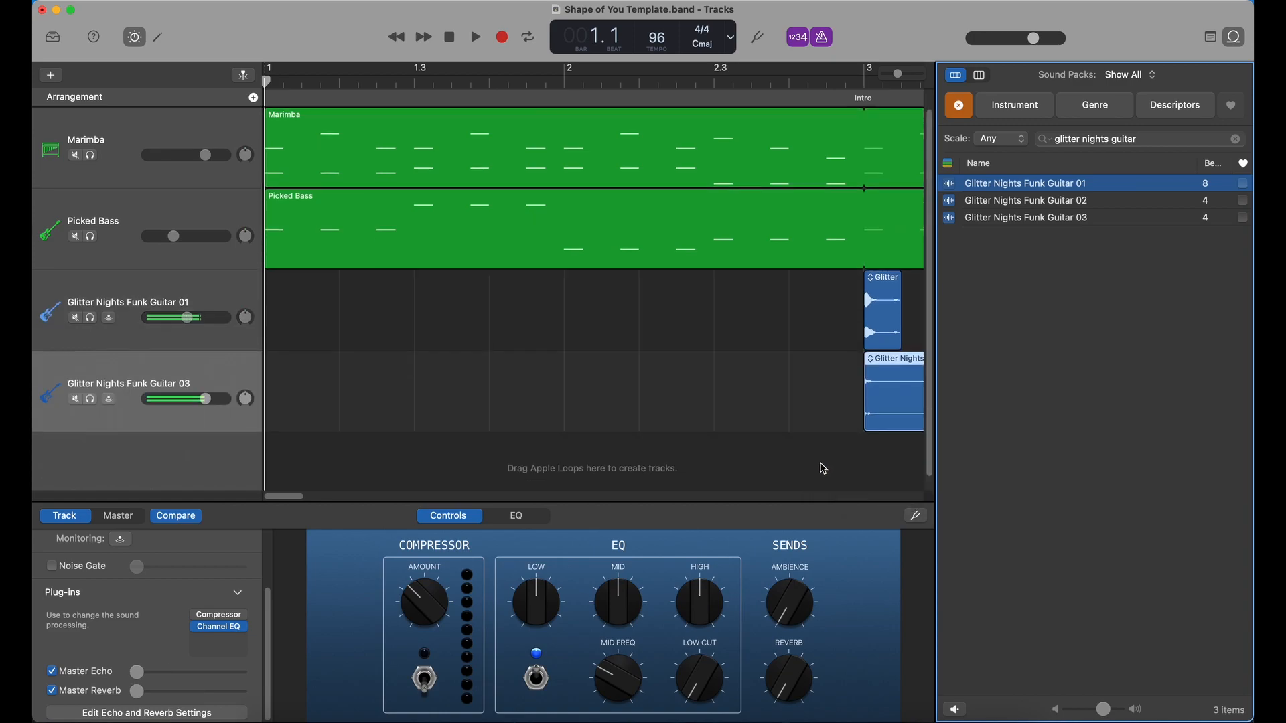
left_click(955, 710)
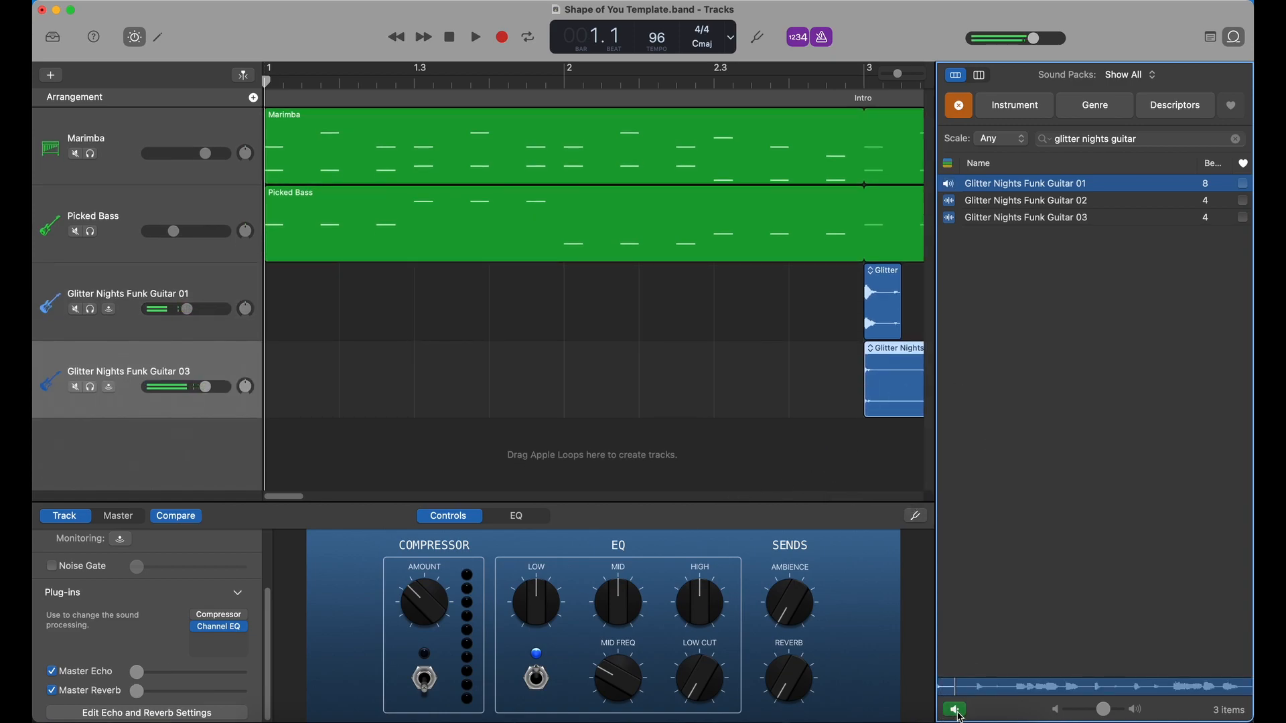
left_click_drag(289, 501, 315, 501)
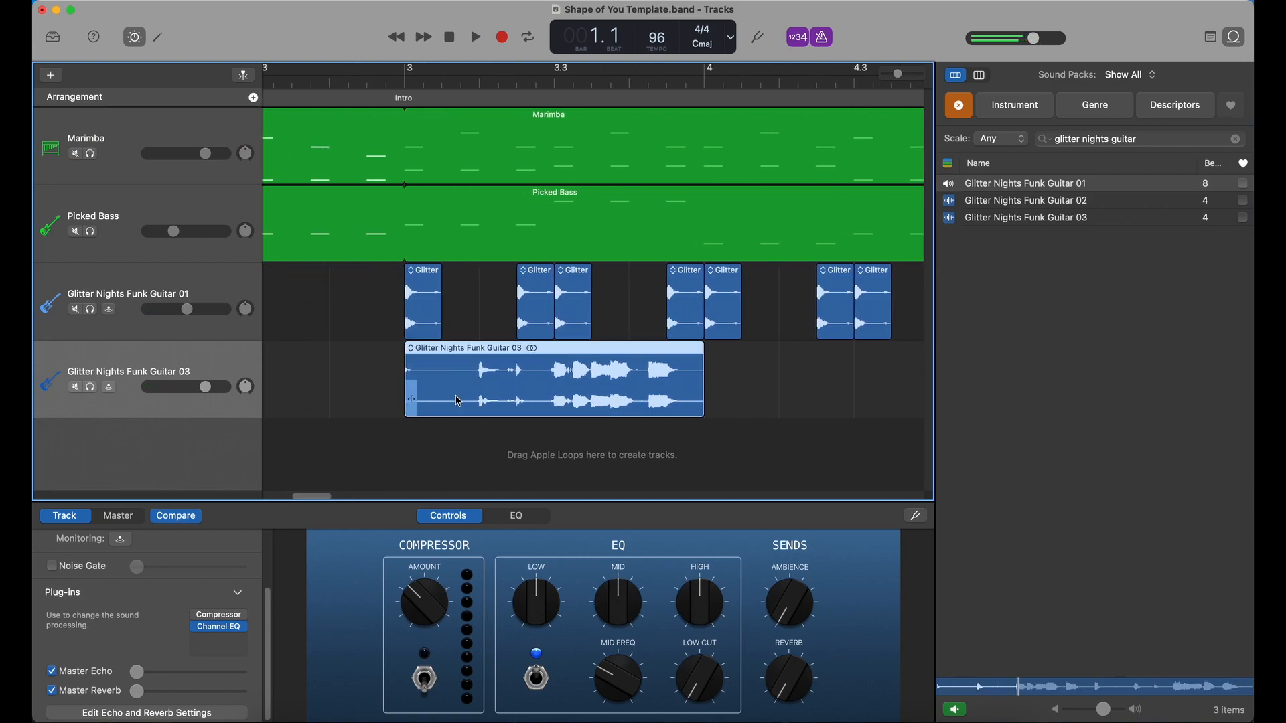
key("o")
- Split the Guitar 03 region a sixteenth note after bar 3, delete the remainder, and loop the short hit to bar 4
left_click_drag(407, 76, 423, 75)
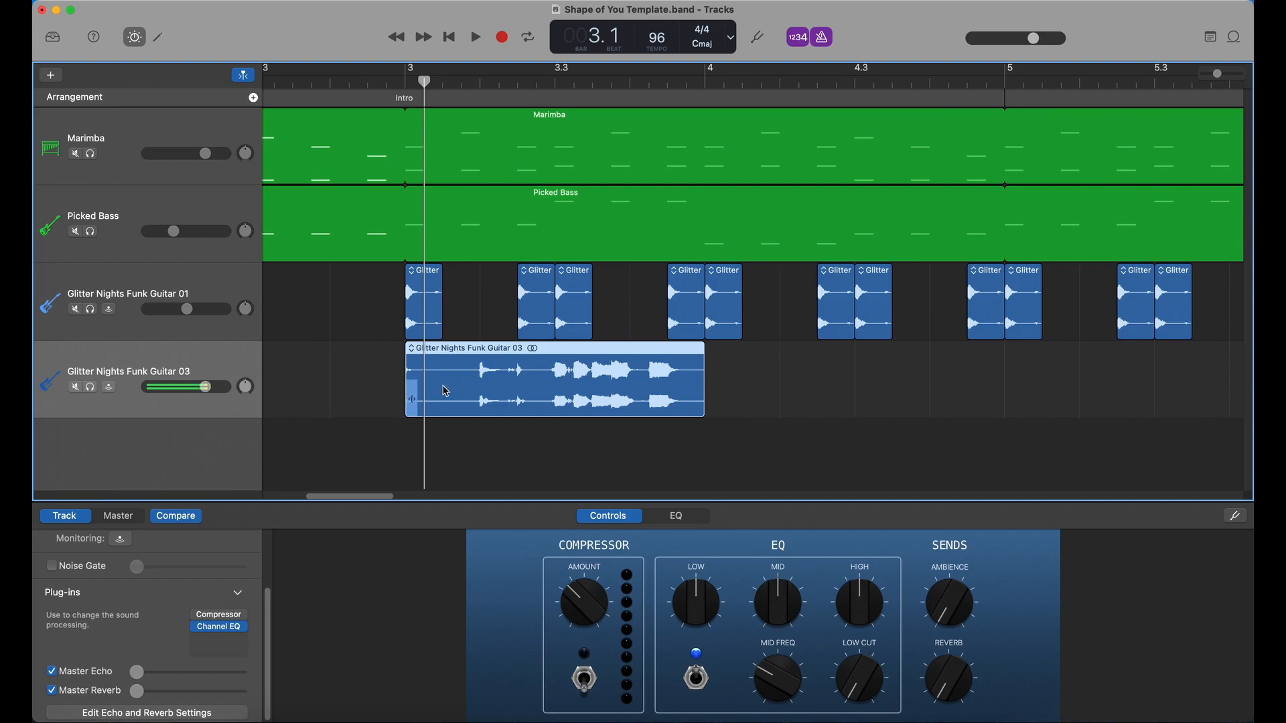
key("super+t")
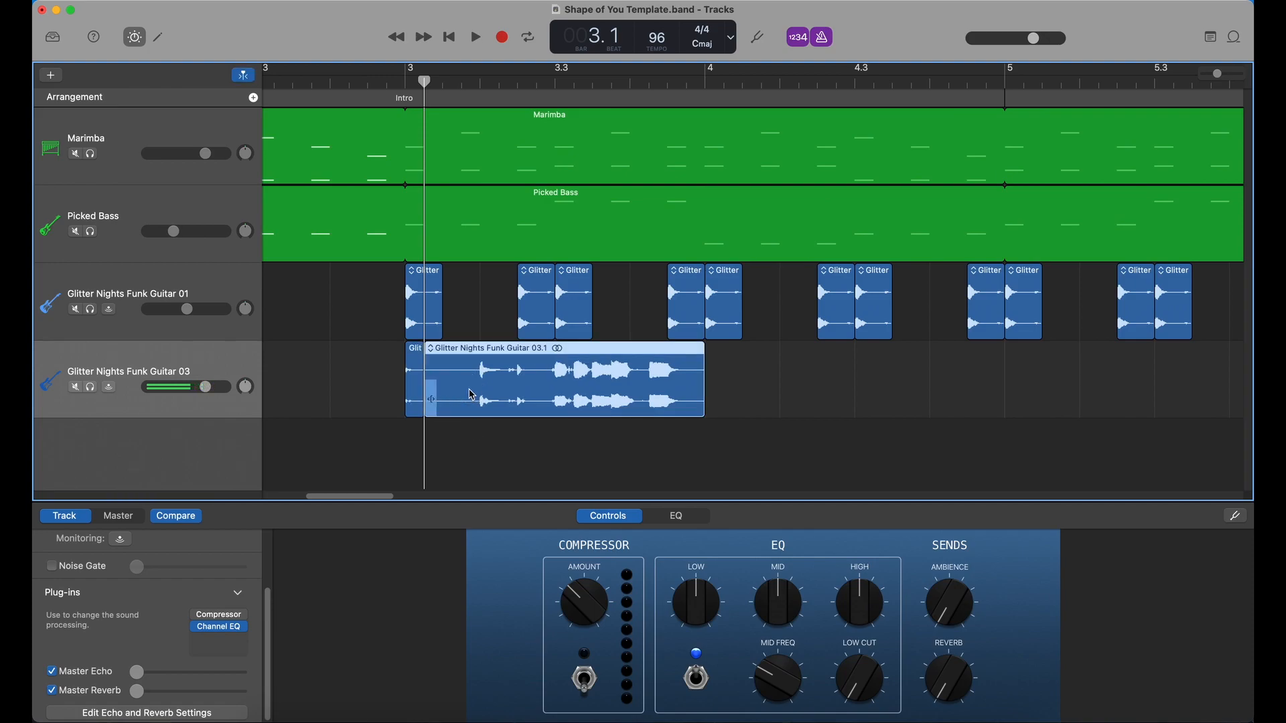
key("Delete")
left_click_drag(426, 373, 705, 365)
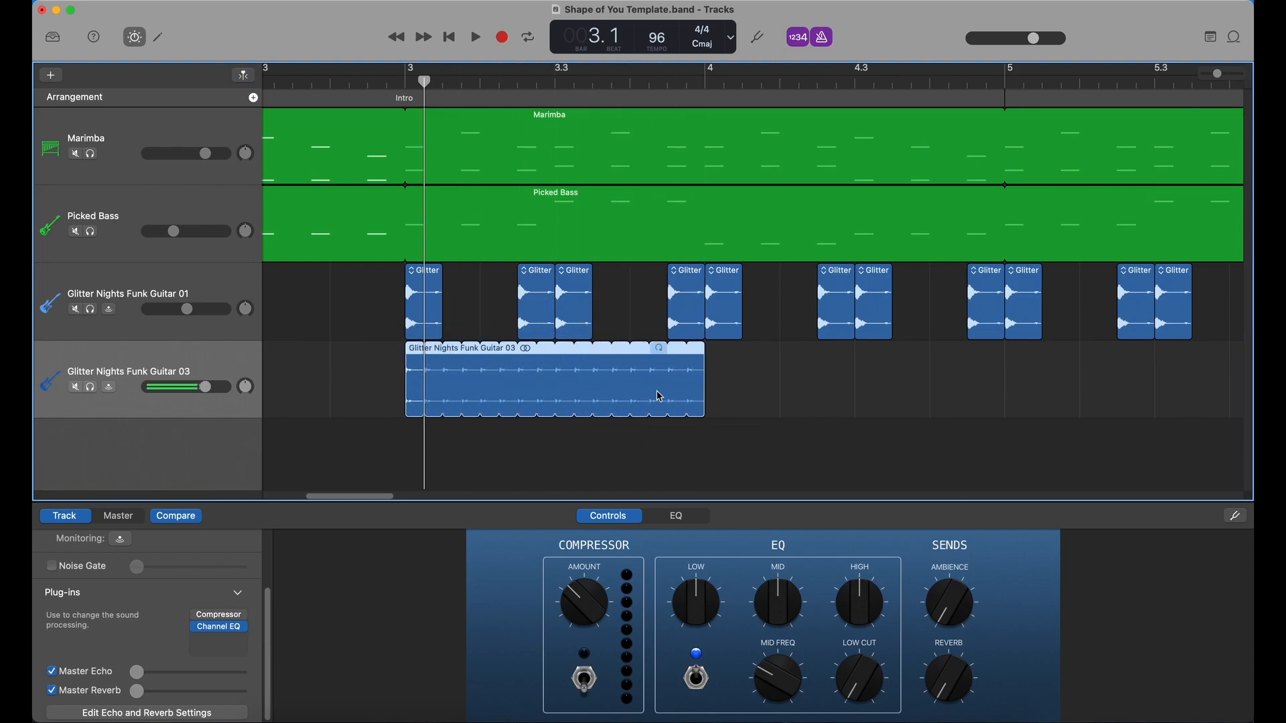
- Play the looped Guitar 03 hit from bar 3 and extend its looping to the end of the song at bar 37
left_click_drag(422, 81, 406, 81)
key("space")
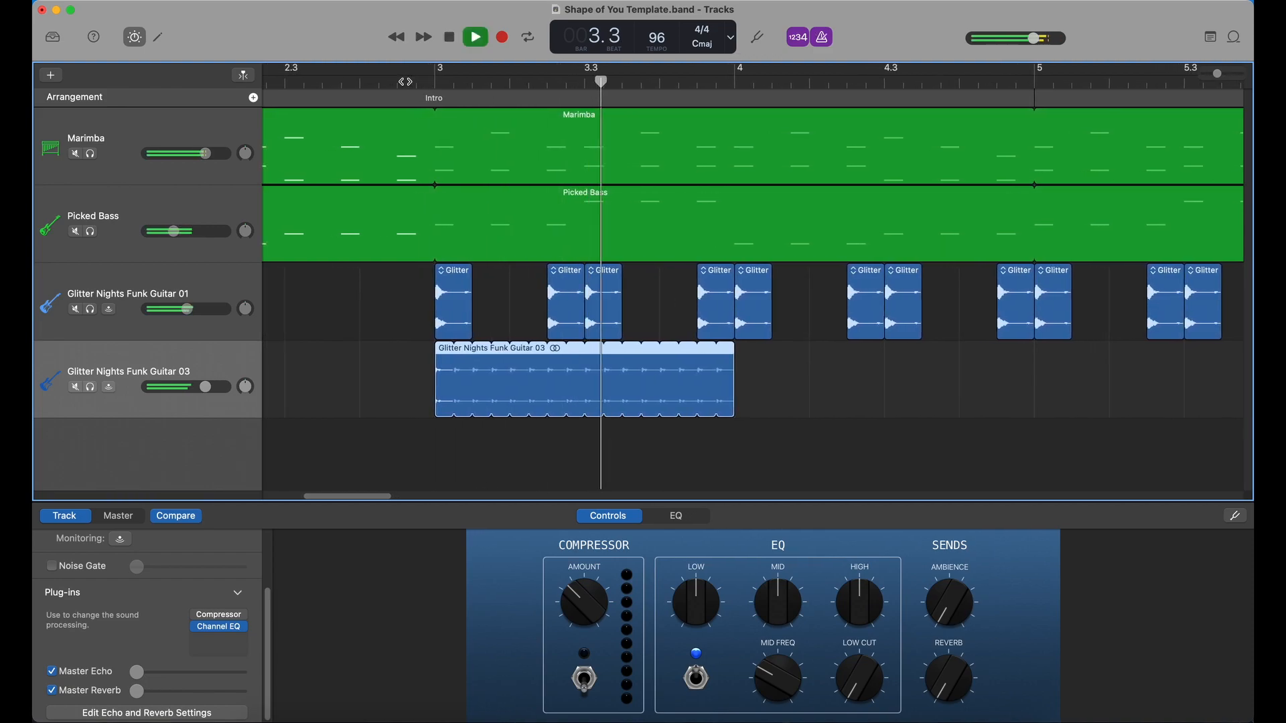
key("space")
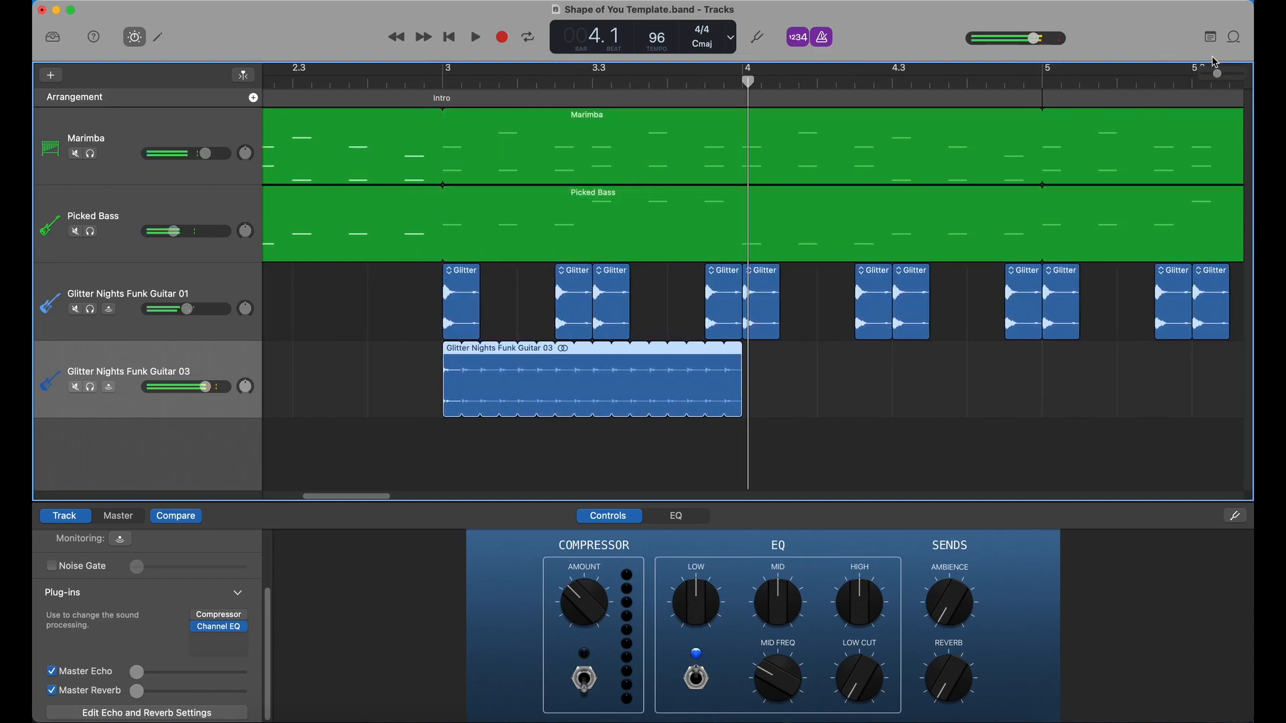
left_click_drag(1220, 78, 1209, 73)
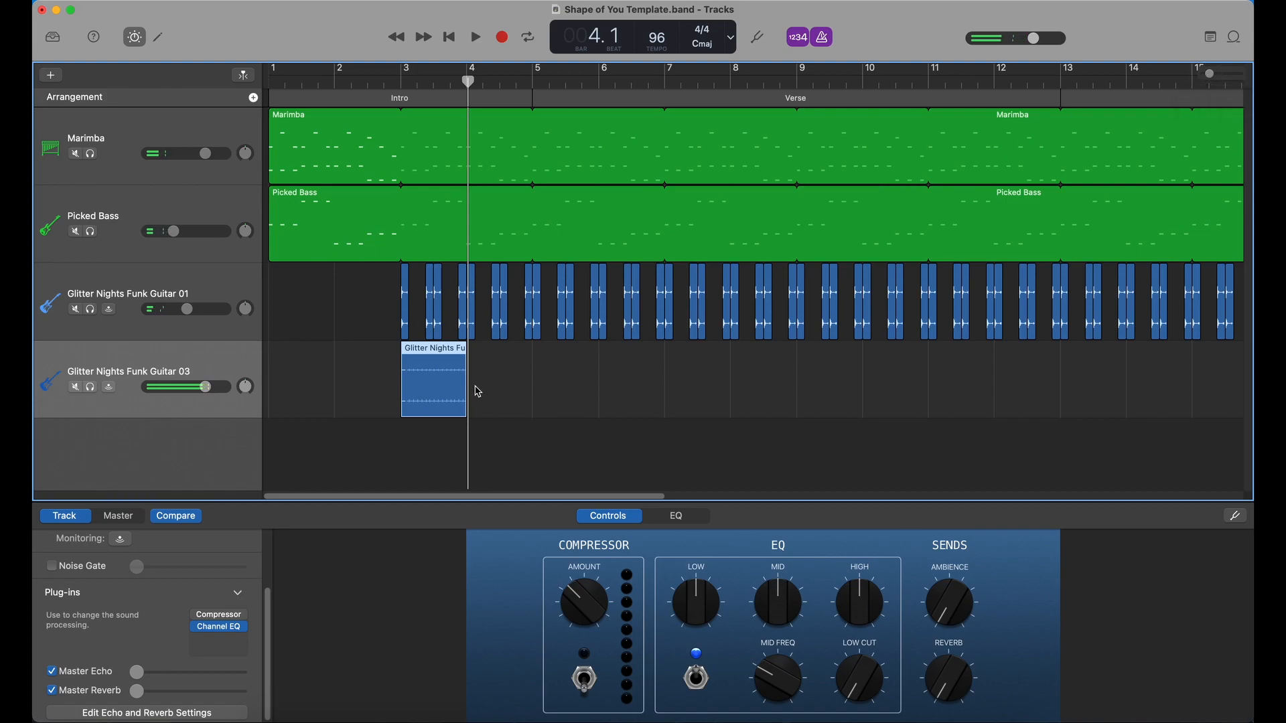
left_click_drag(466, 353, 1245, 375)
- On Guitar 03, minimise low and mid EQ, maximise high EQ, set ambience and reverb halfway, add slight master reverb, and audition from bar 23
key("b")
key("b")
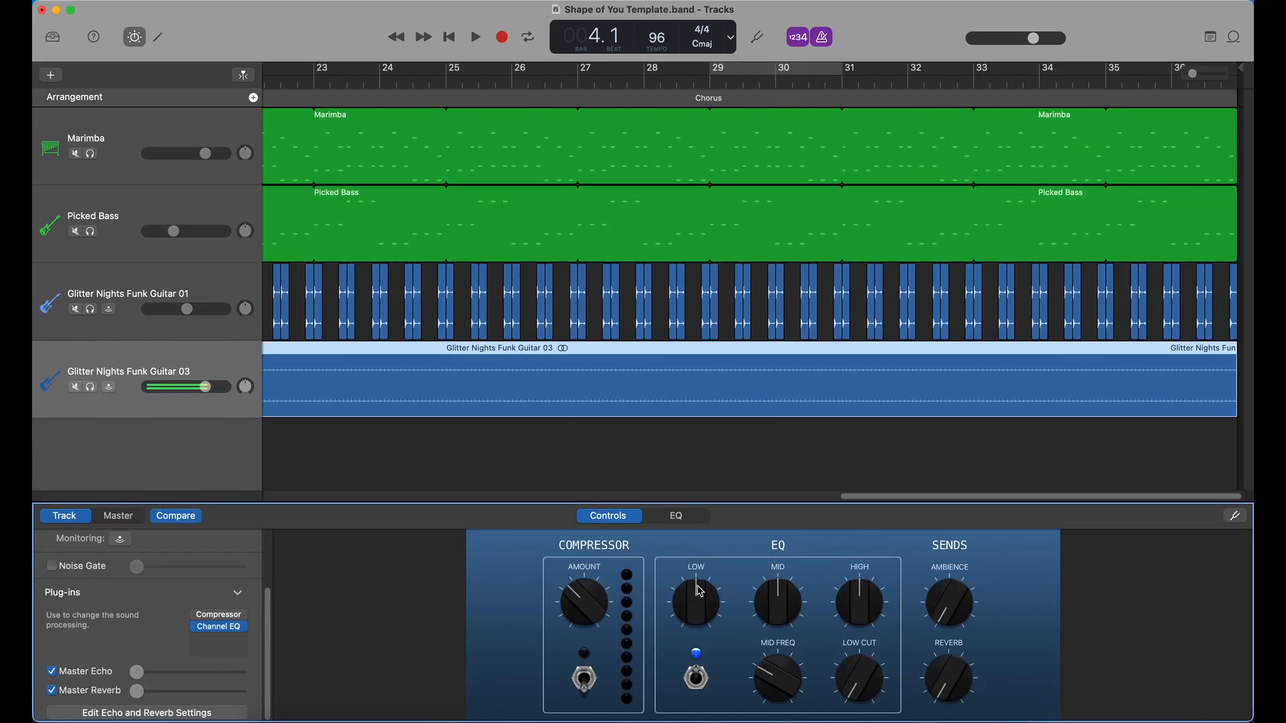
left_click_drag(699, 591, 693, 676)
left_click_drag(779, 594, 781, 679)
left_click_drag(861, 589, 861, 553)
left_click_drag(936, 617, 969, 532)
left_click_drag(948, 693, 954, 596)
left_click_drag(136, 698, 169, 693)
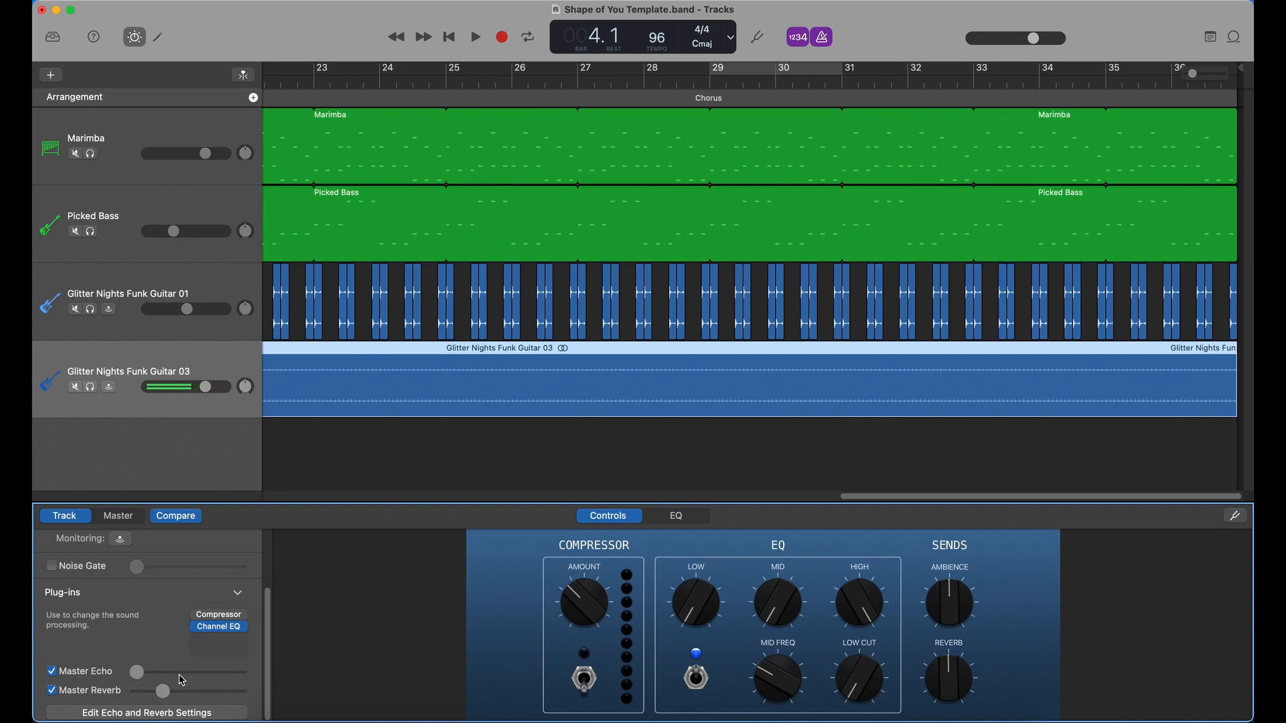
left_click_drag(380, 81, 317, 83)
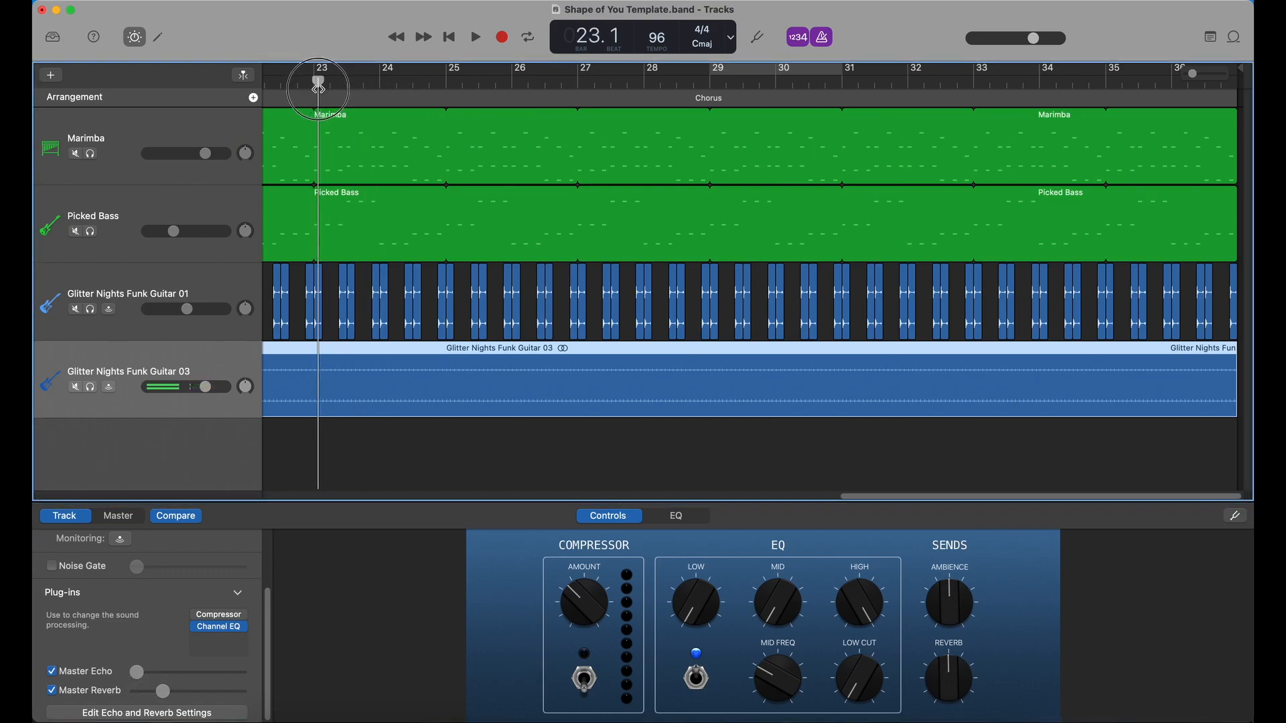
key("space")
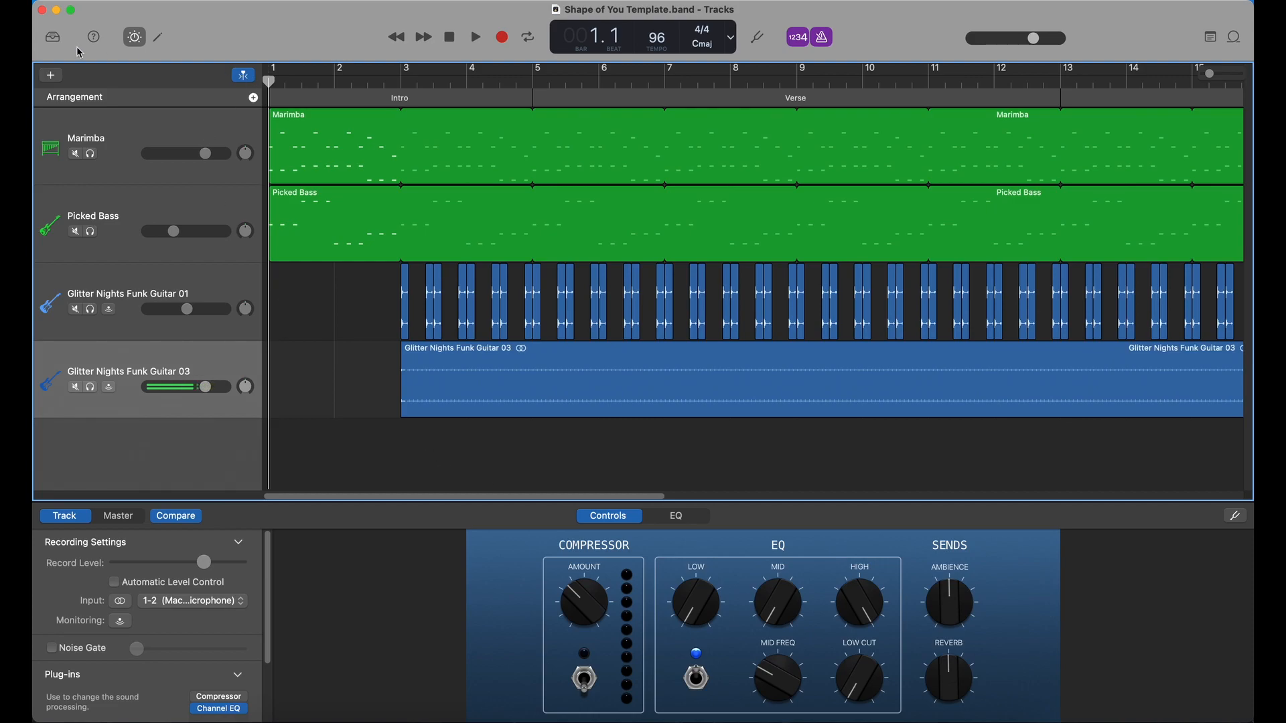
- Create a new software instrument track and load the Chinese Kit sound on it
left_click(47, 73)
left_click(932, 476)
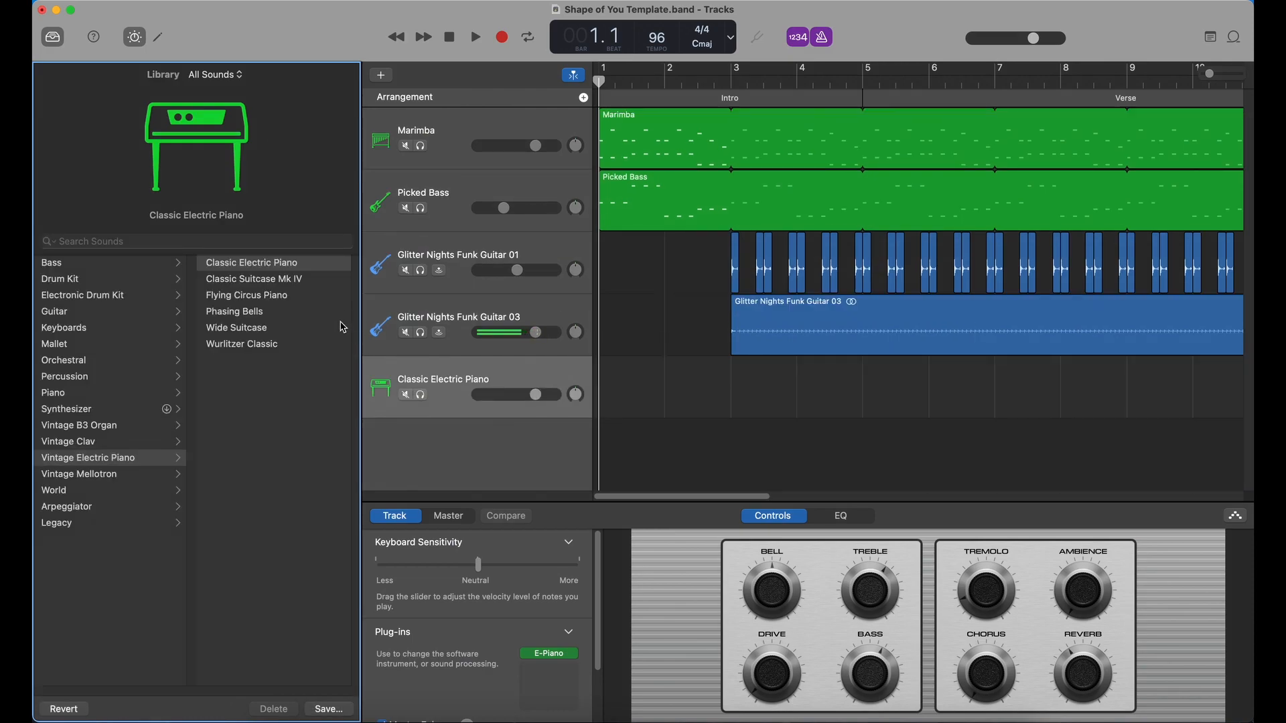
left_click(273, 242)
type("chinese kit")
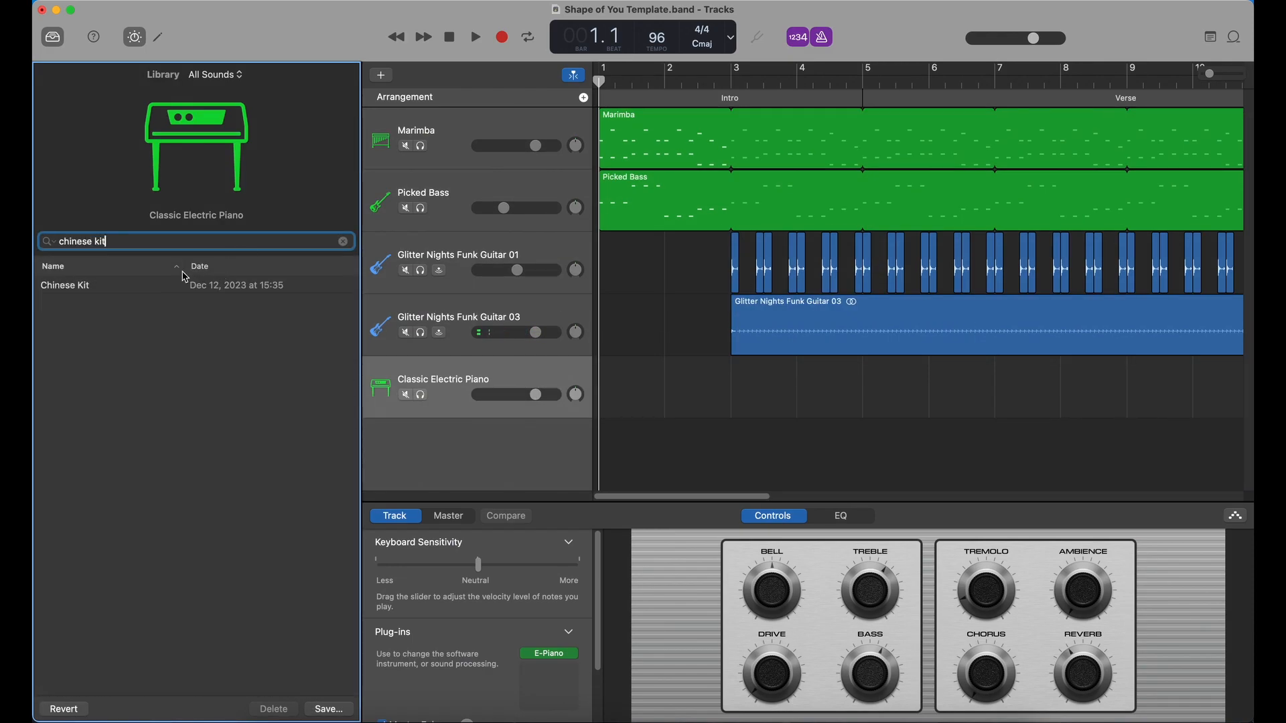
left_click(134, 286)
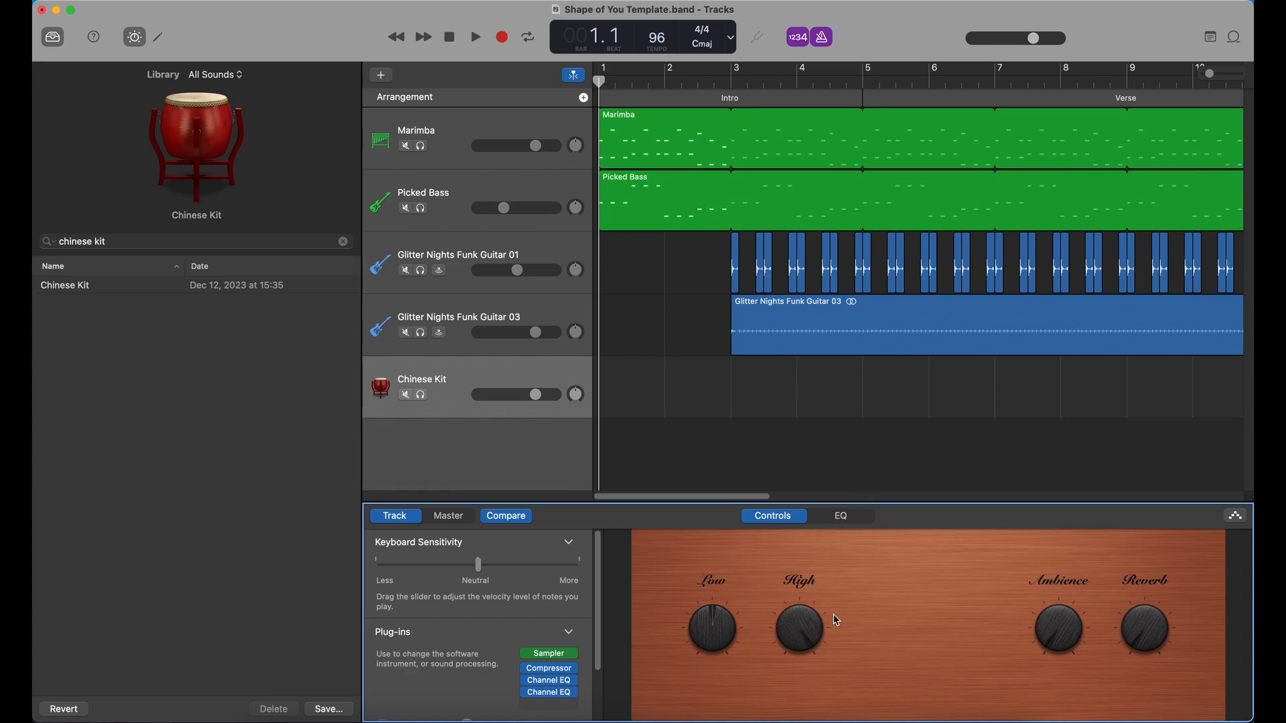
- Add pairs of sixteenth C2 notes on beats 2 and 4 of bar 3 in the Chinese Kit track and play the bar
key("e")
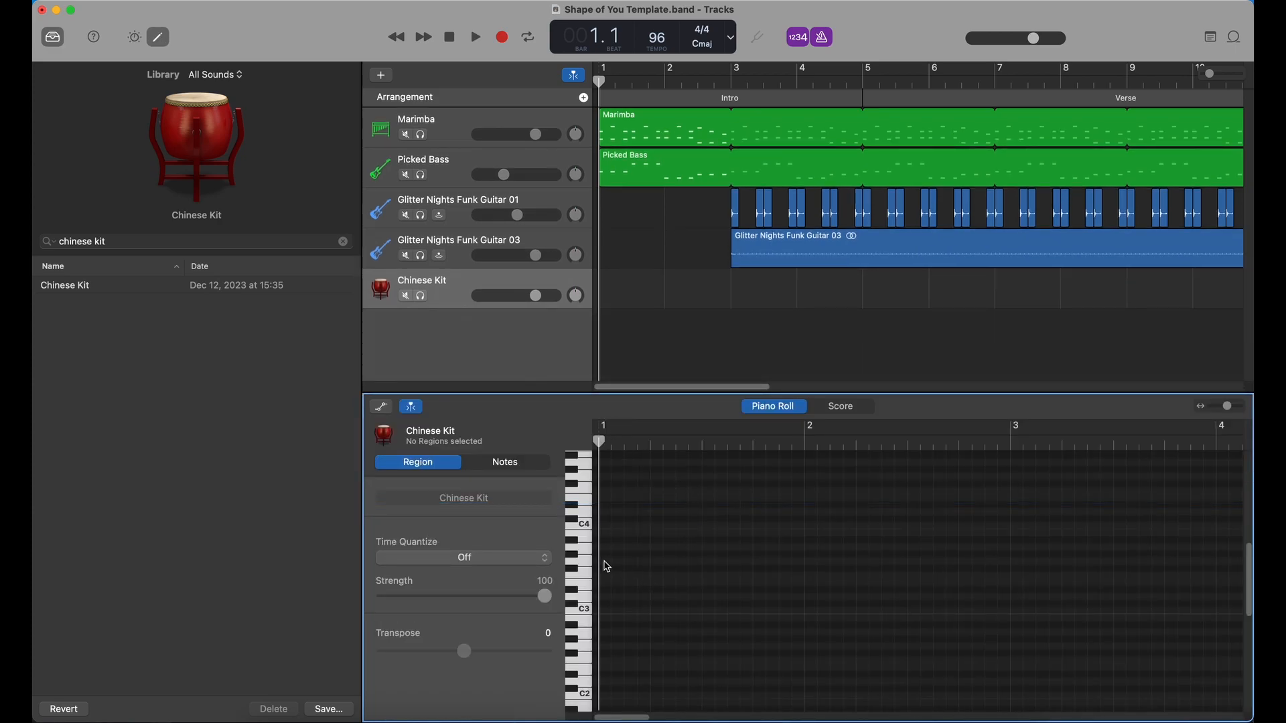
scroll(582, 572, "down", 5)
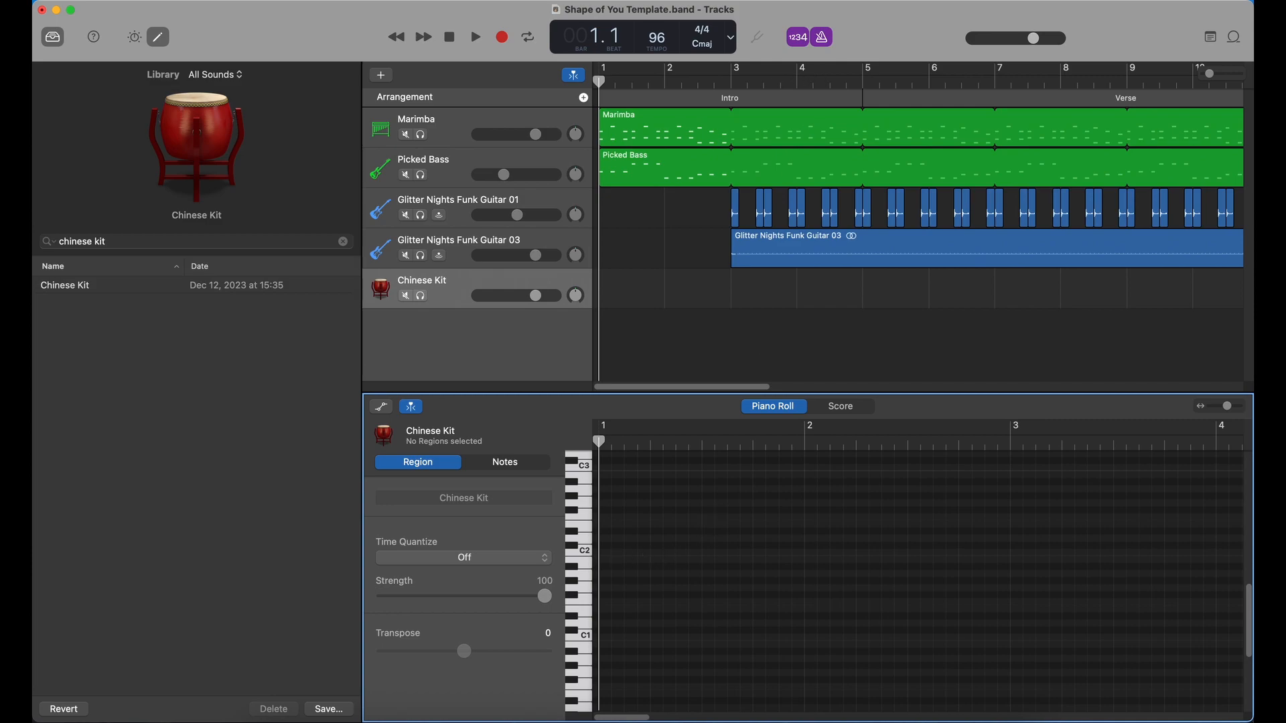
left_click(734, 83)
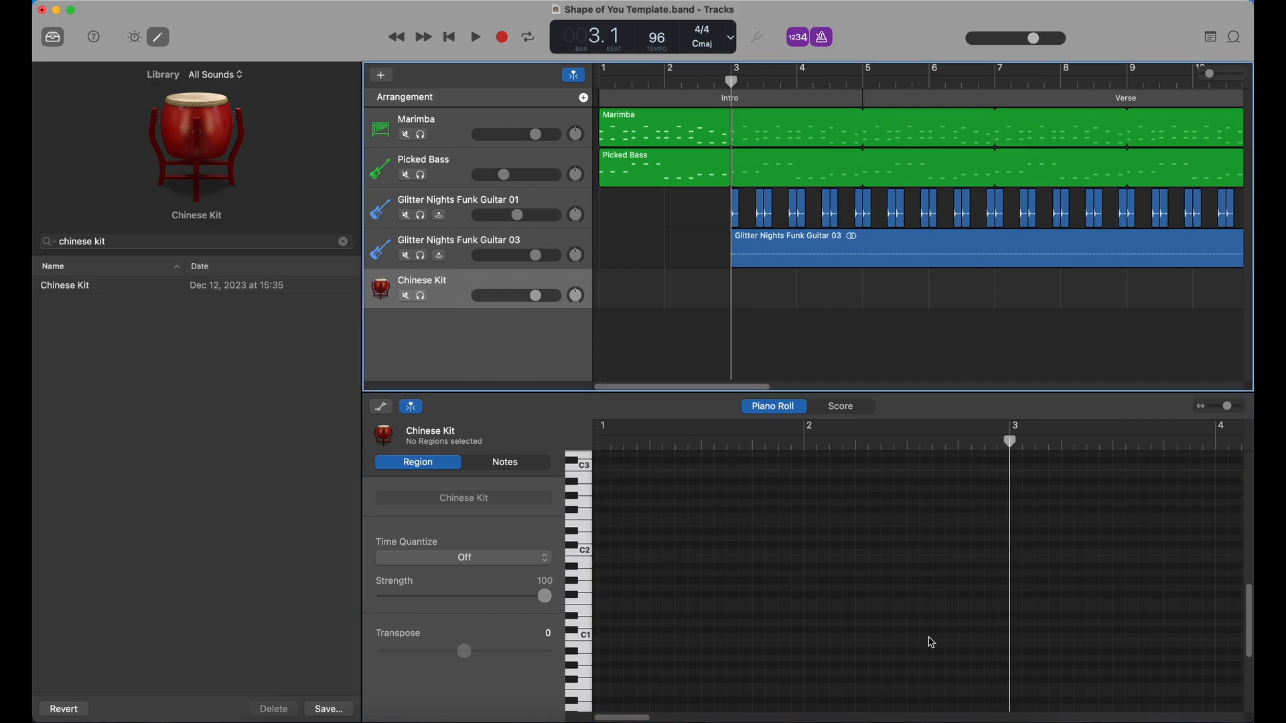
scroll(644, 718, "right", 5)
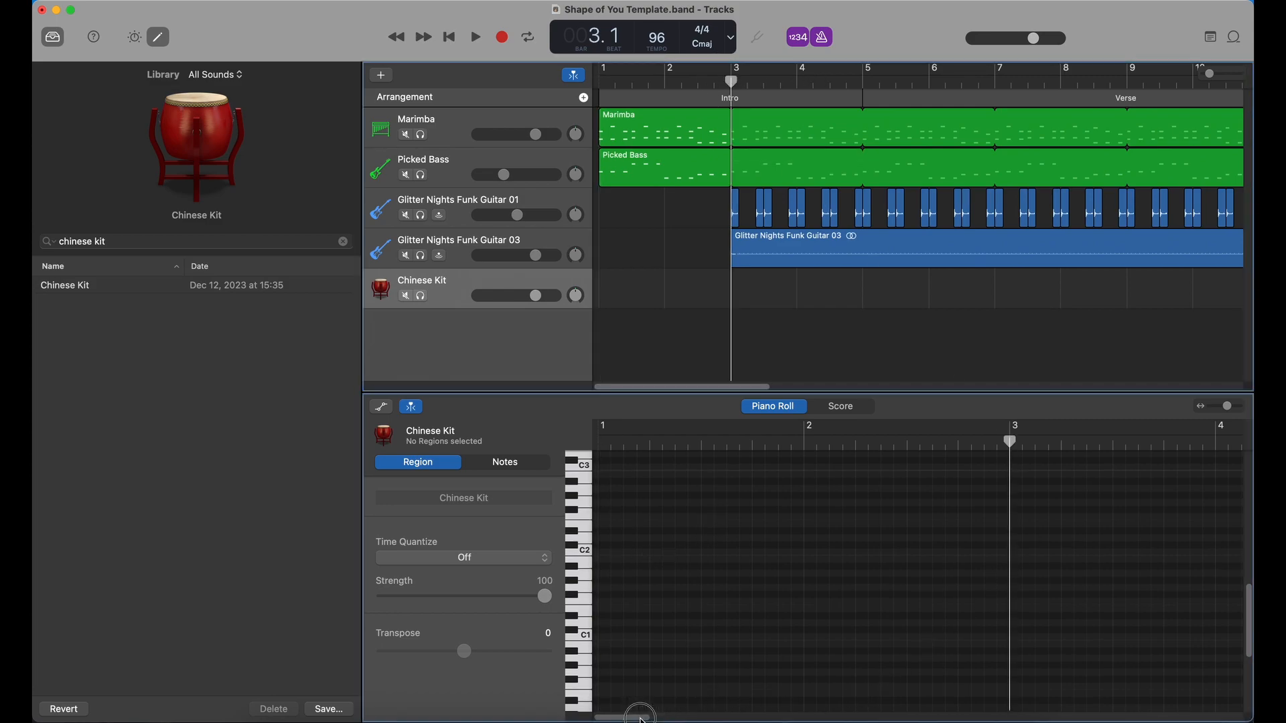
left_click(754, 552)
left_click(766, 553)
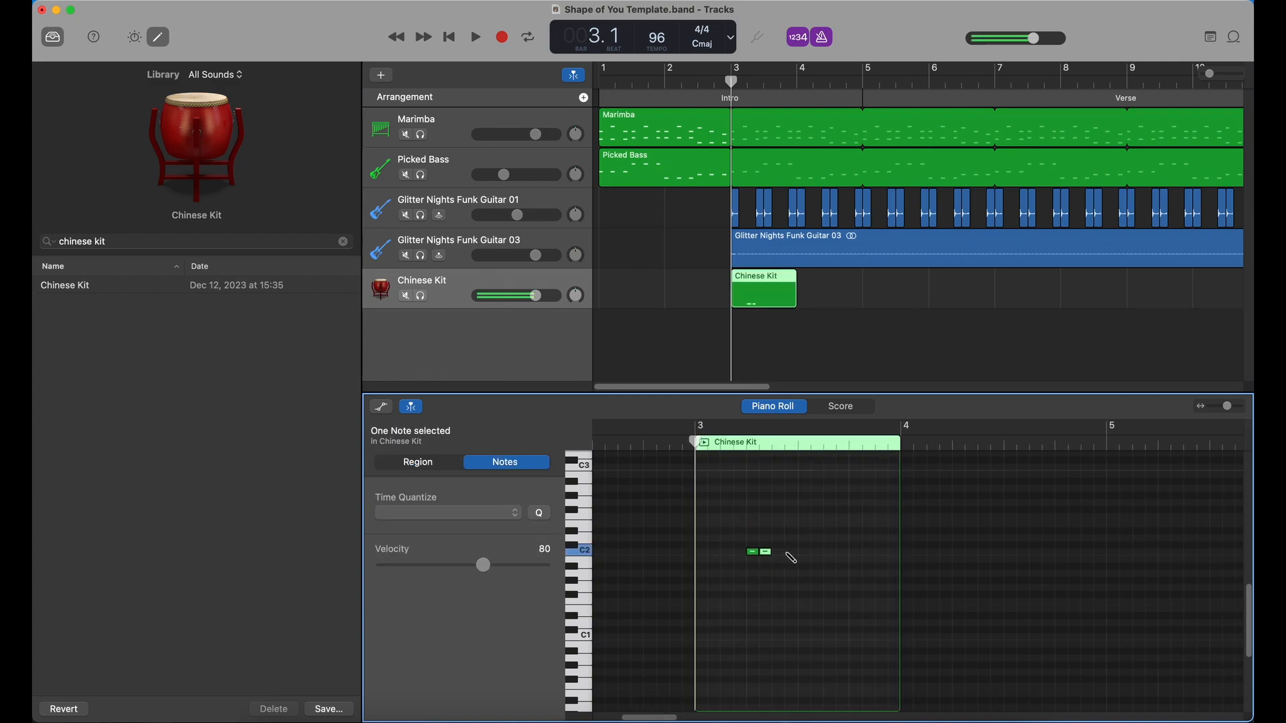
left_click(855, 552)
key("space")
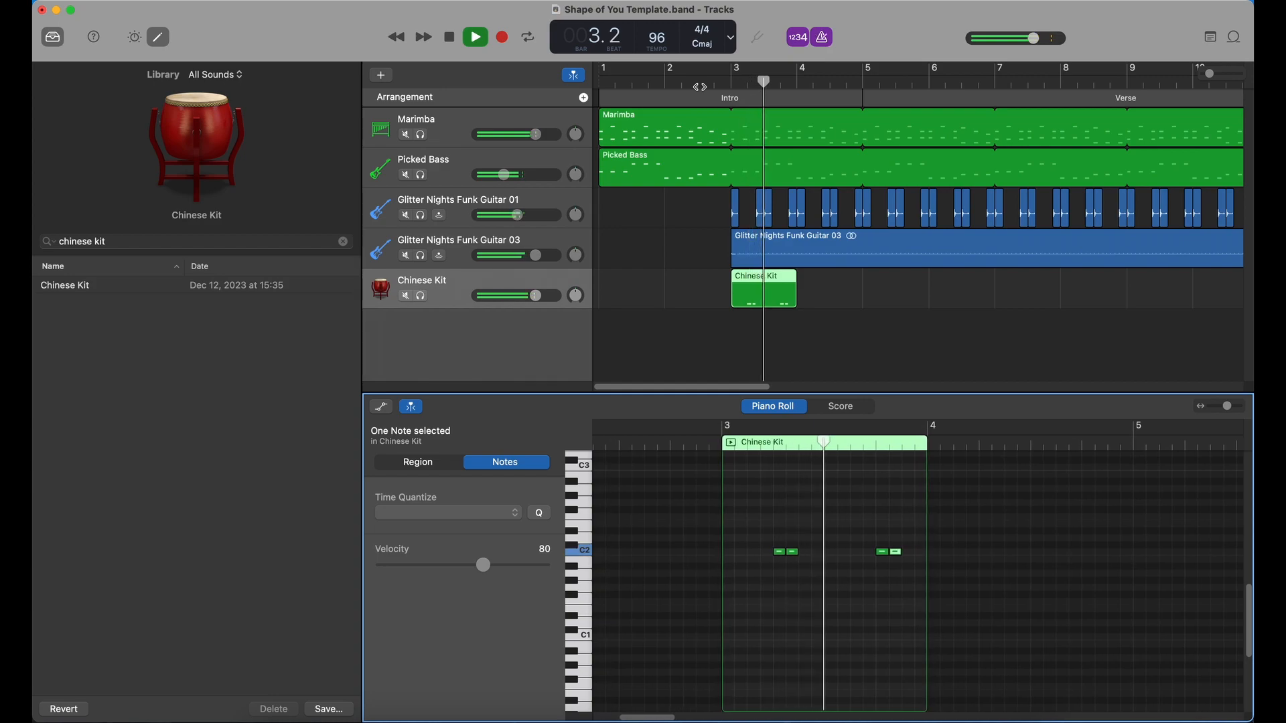
key("space")
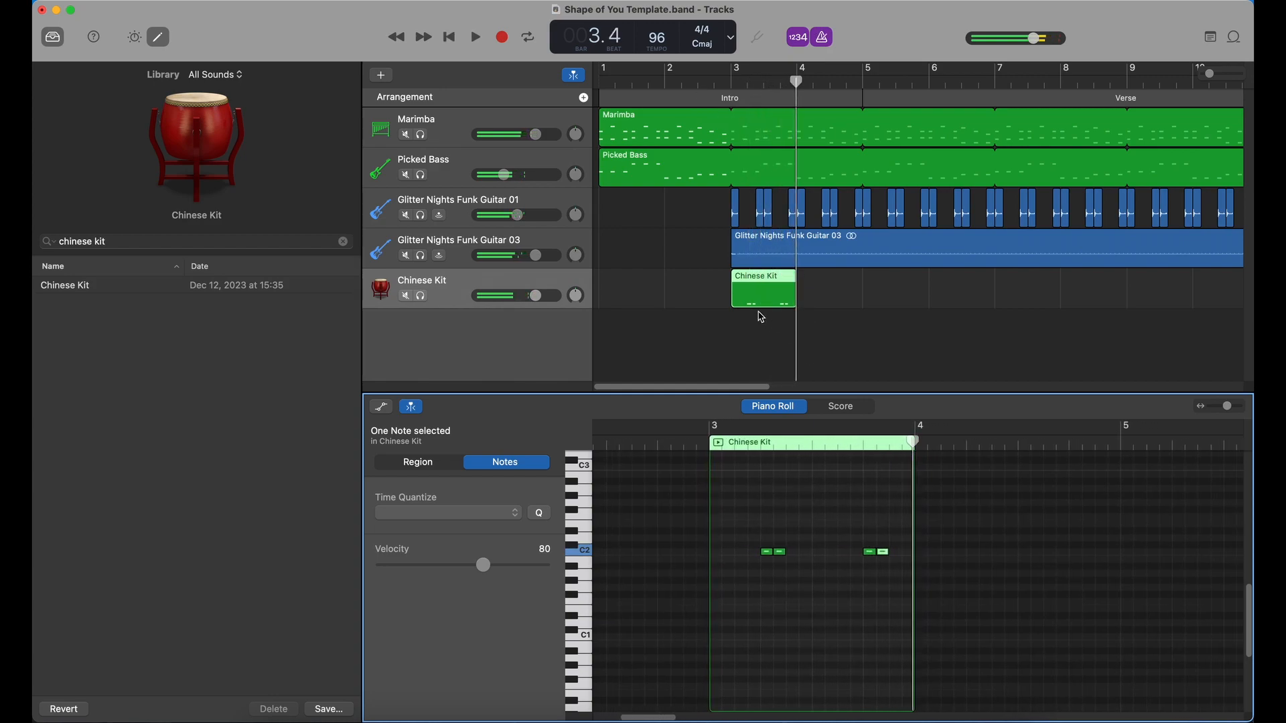
- Set the velocity of the second note in each Chinese Kit pair to 100, and loop the region through the song
left_click(783, 557)
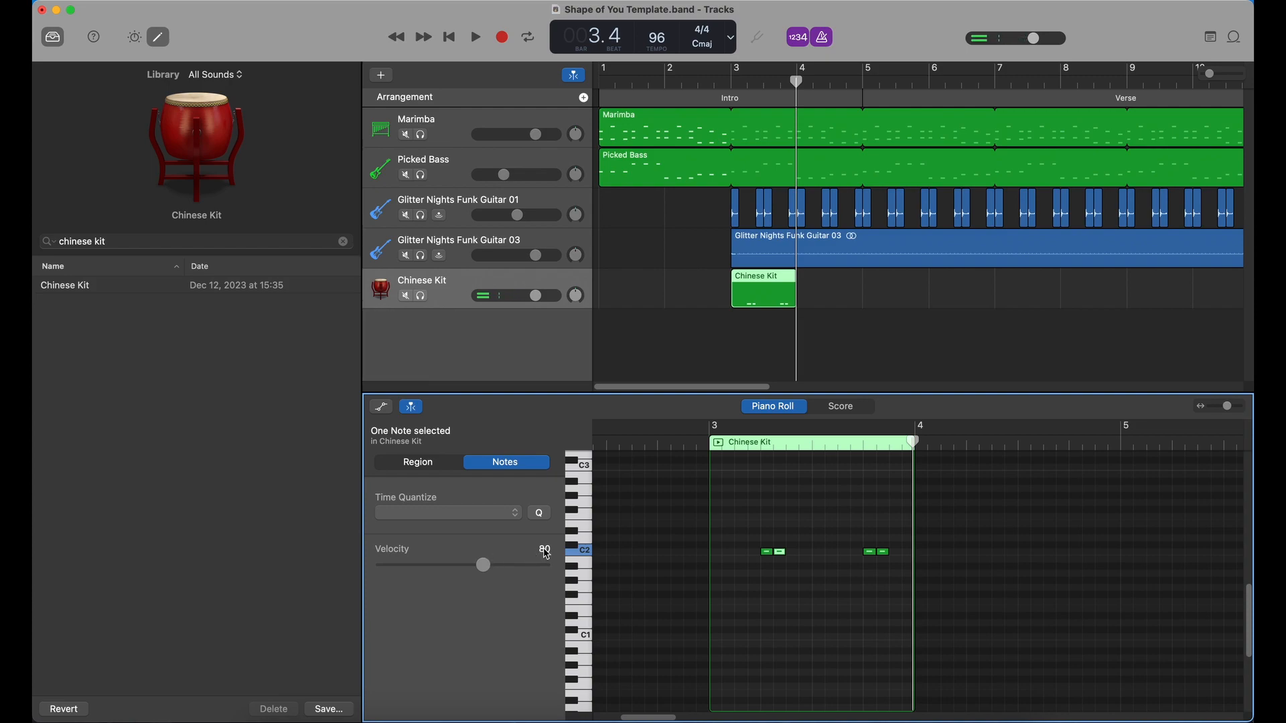
left_click_drag(490, 569, 513, 567)
left_click(877, 553)
key("space")
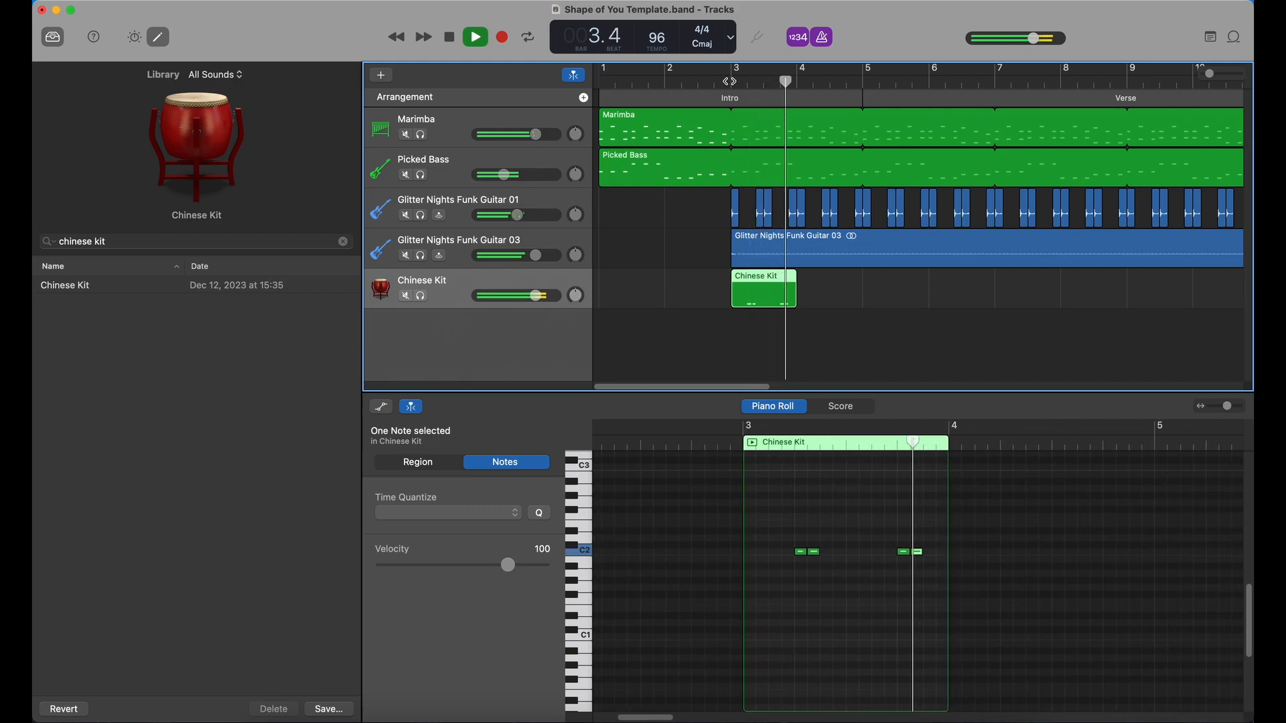
key("space")
left_click_drag(800, 286, 1250, 267)
key("Return")
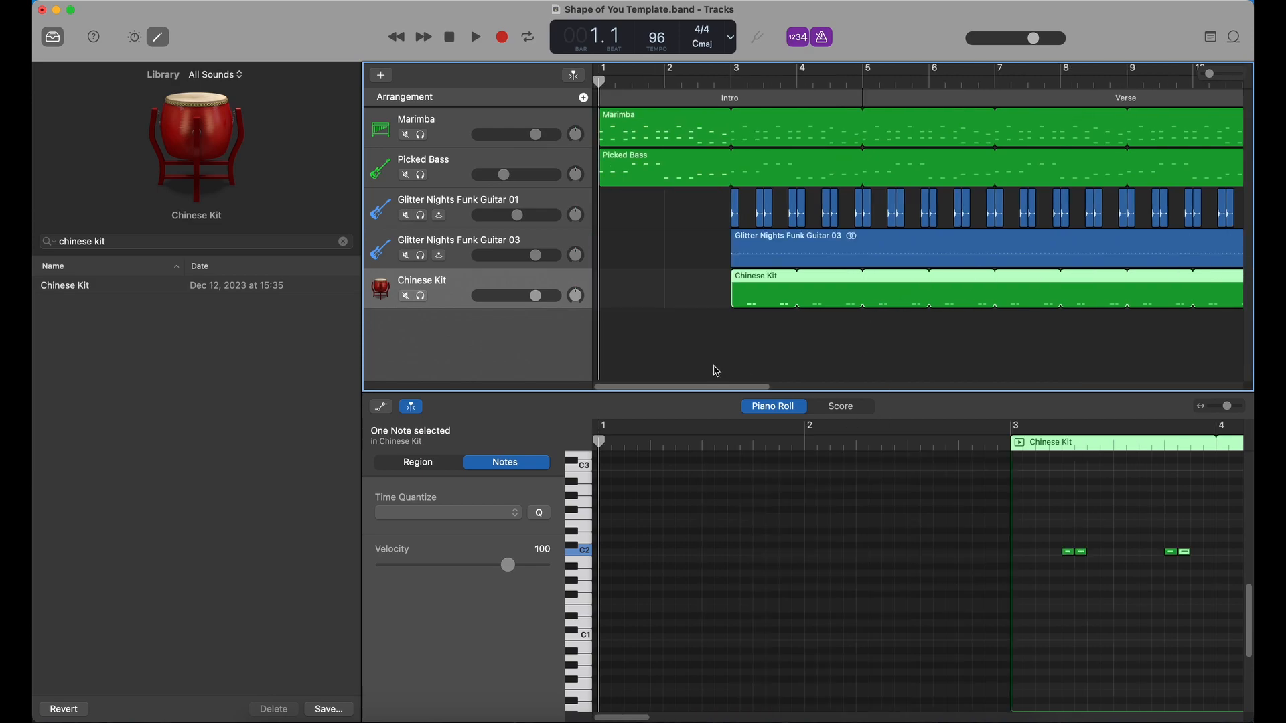
- Create a new software instrument track and load the Crate Digger sound on it
left_click(382, 75)
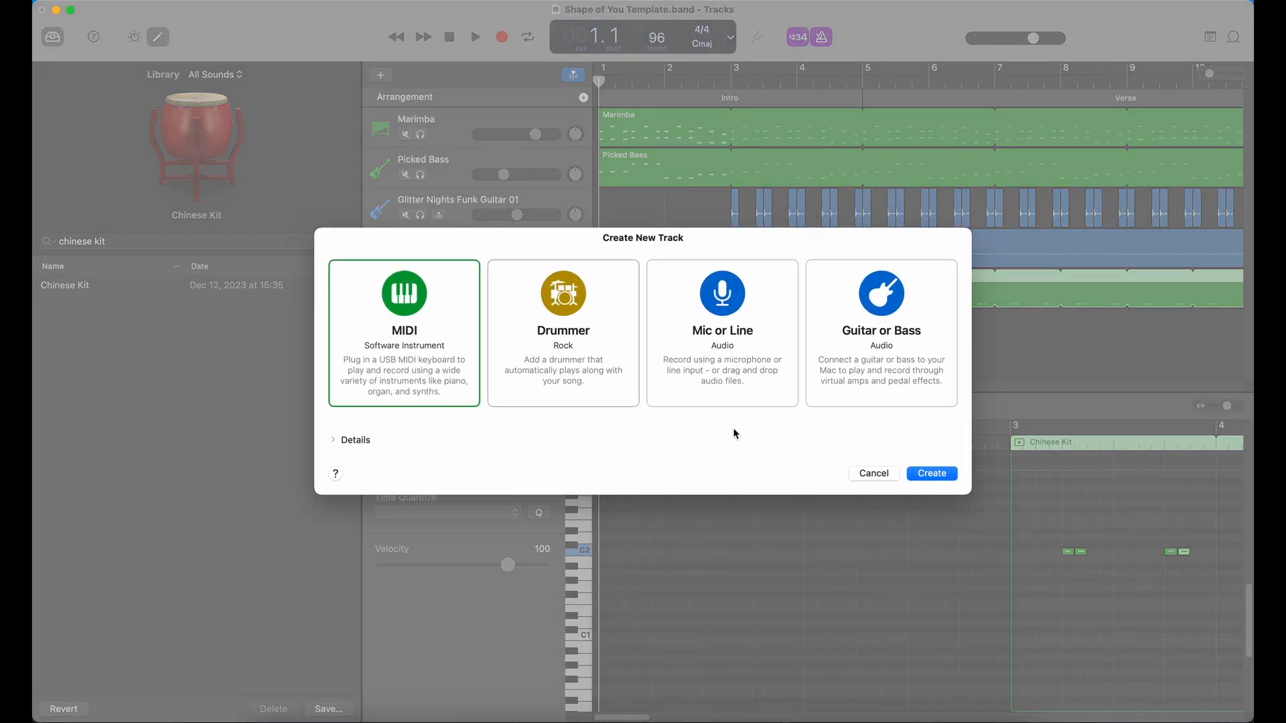
key("Return")
left_click(215, 241)
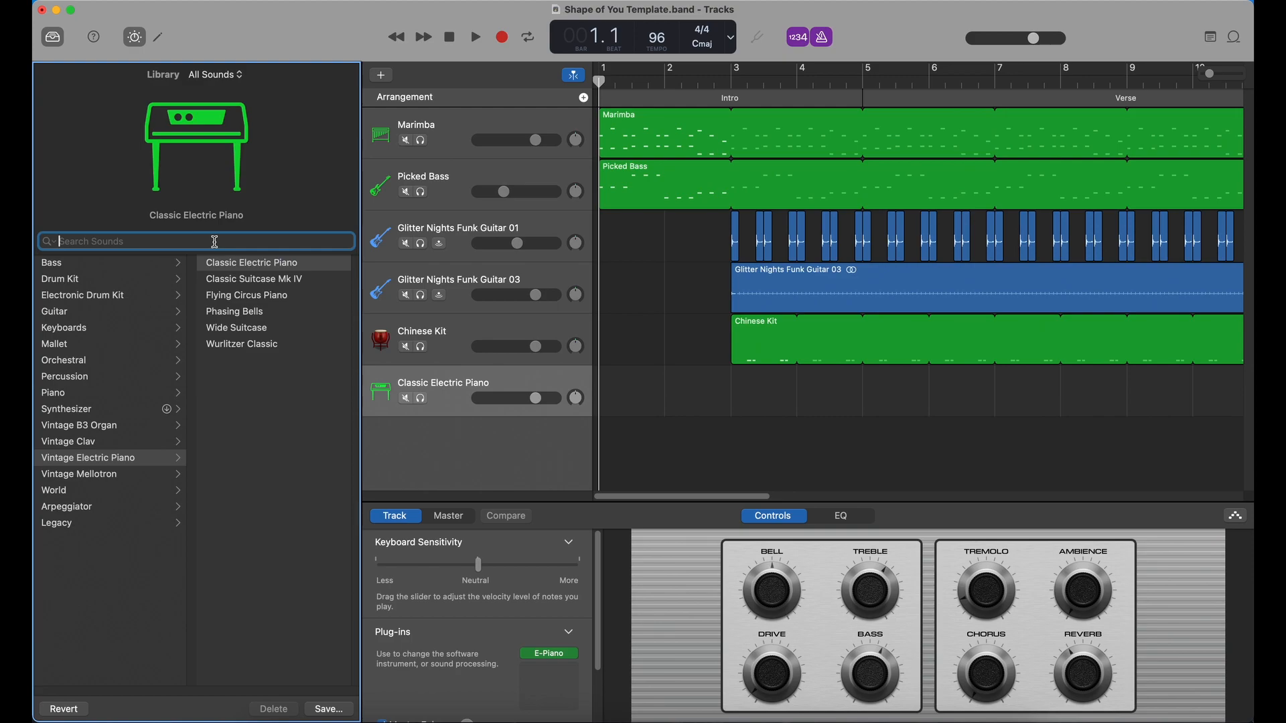
type("crate di")
left_click(148, 287)
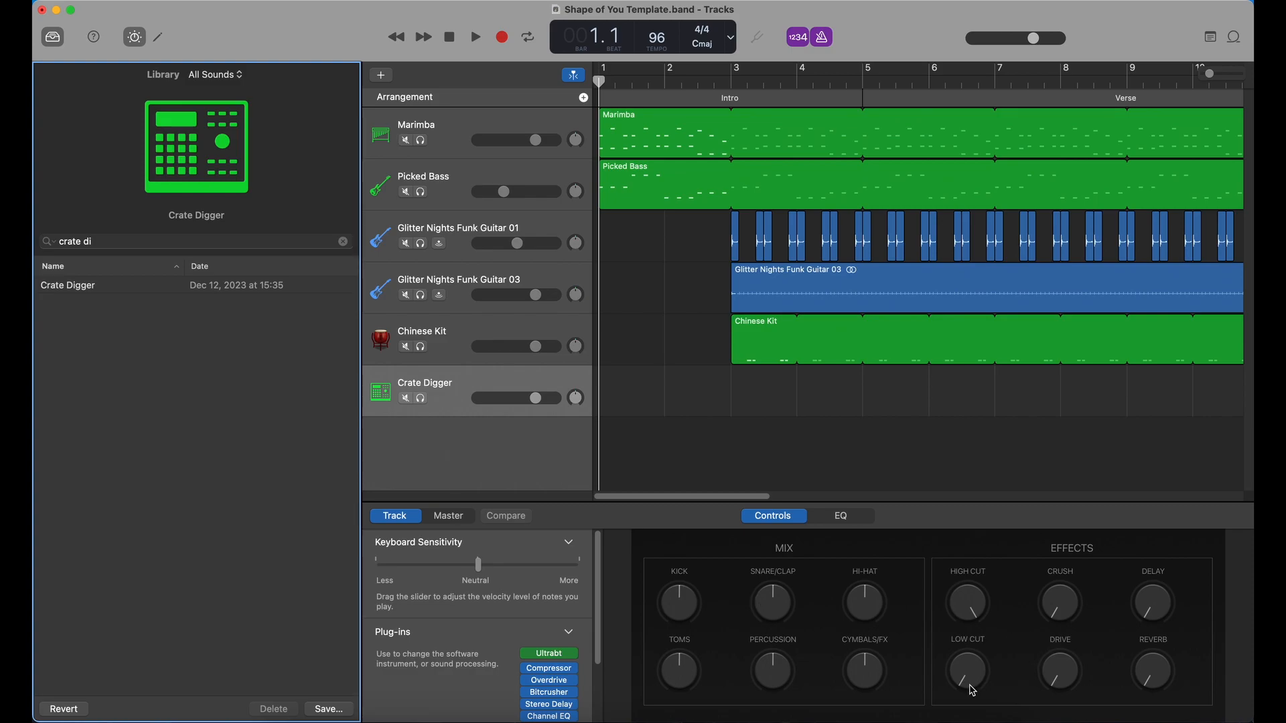
- Set the Crate Digger track's High Cut, Reverb and Master Reverb each to about halfway
mouse_move(974, 605)
left_mouse_down()
mouse_move(977, 627)
mouse_move(984, 574)
mouse_move(976, 616)
left_mouse_up()
scroll(519, 625, "down", 3)
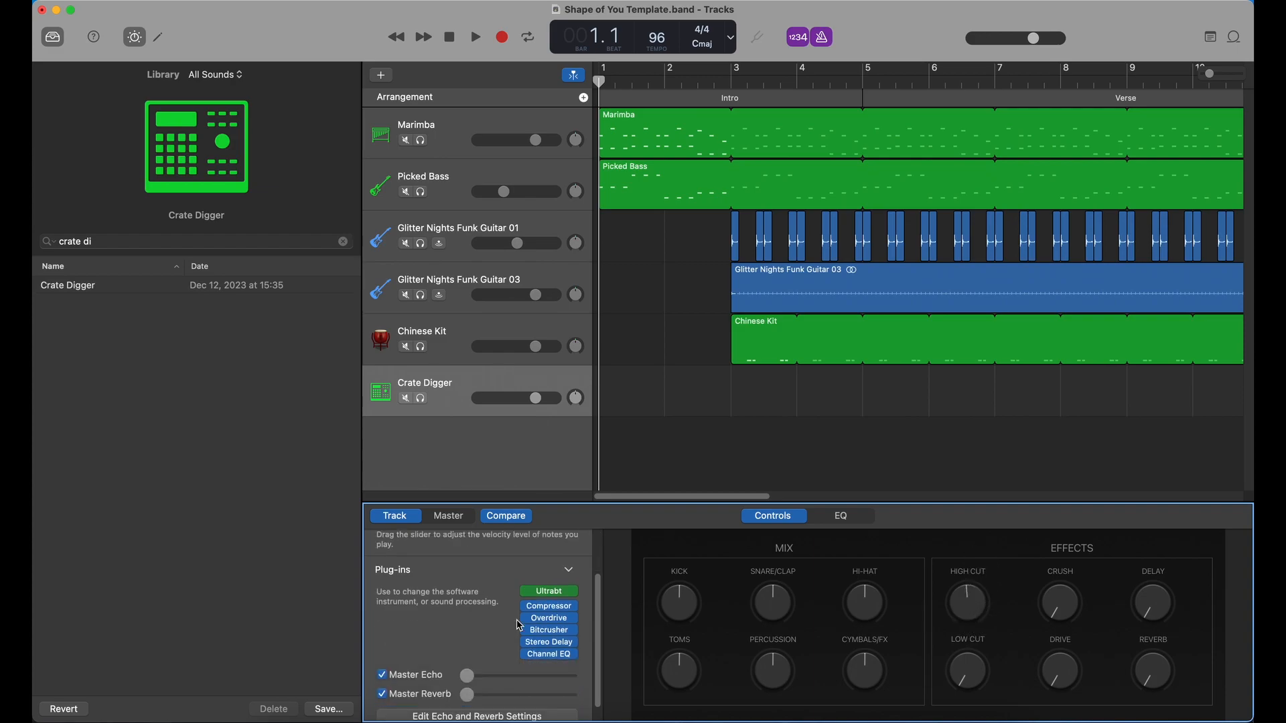
left_click_drag(470, 682, 524, 684)
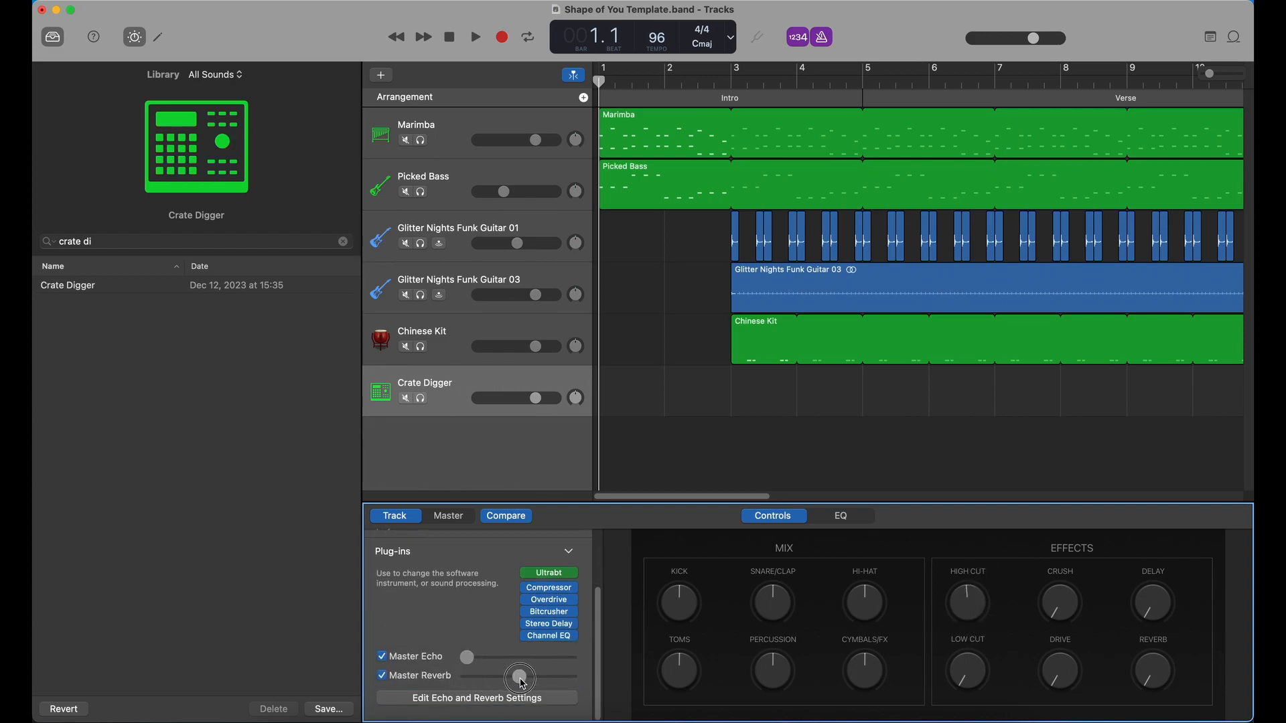
left_click_drag(1152, 678, 1164, 595)
- Audition the low Crate Digger drum keys and add sixteenth G1 notes on beats 1 and 3 of bar 3
key("e")
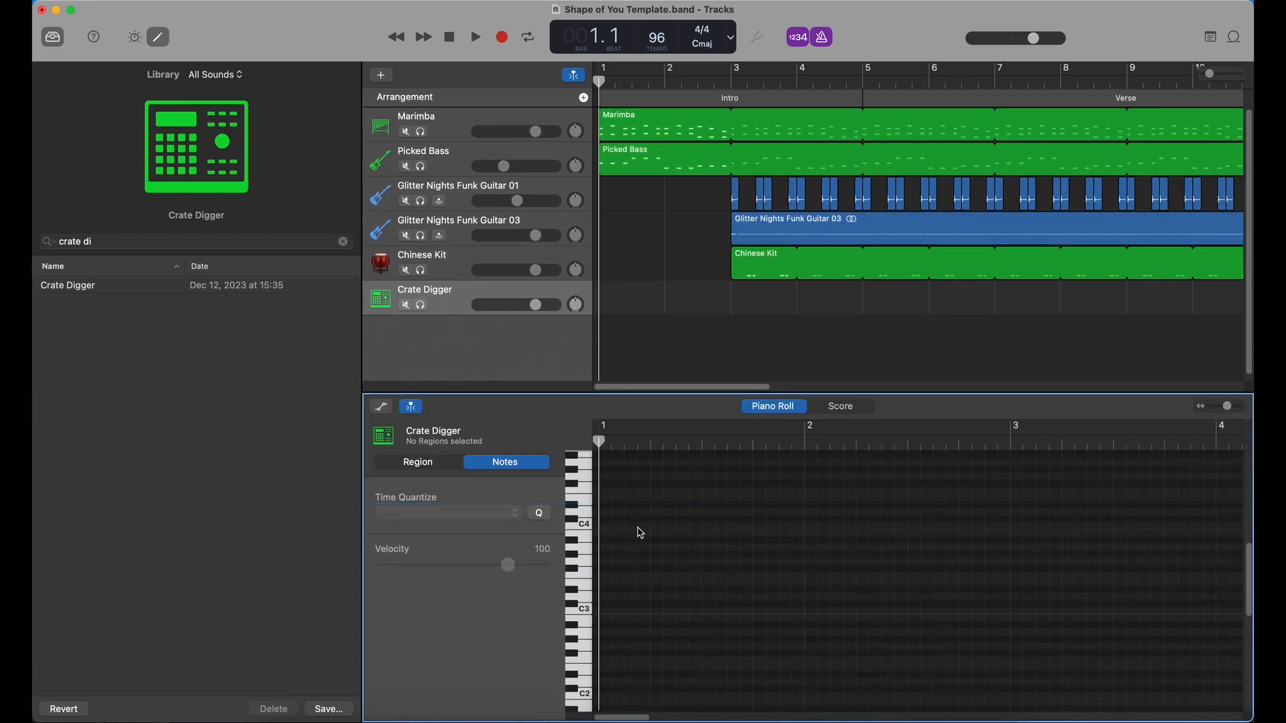
scroll(640, 594, "down", 1)
scroll(640, 595, "down", 5)
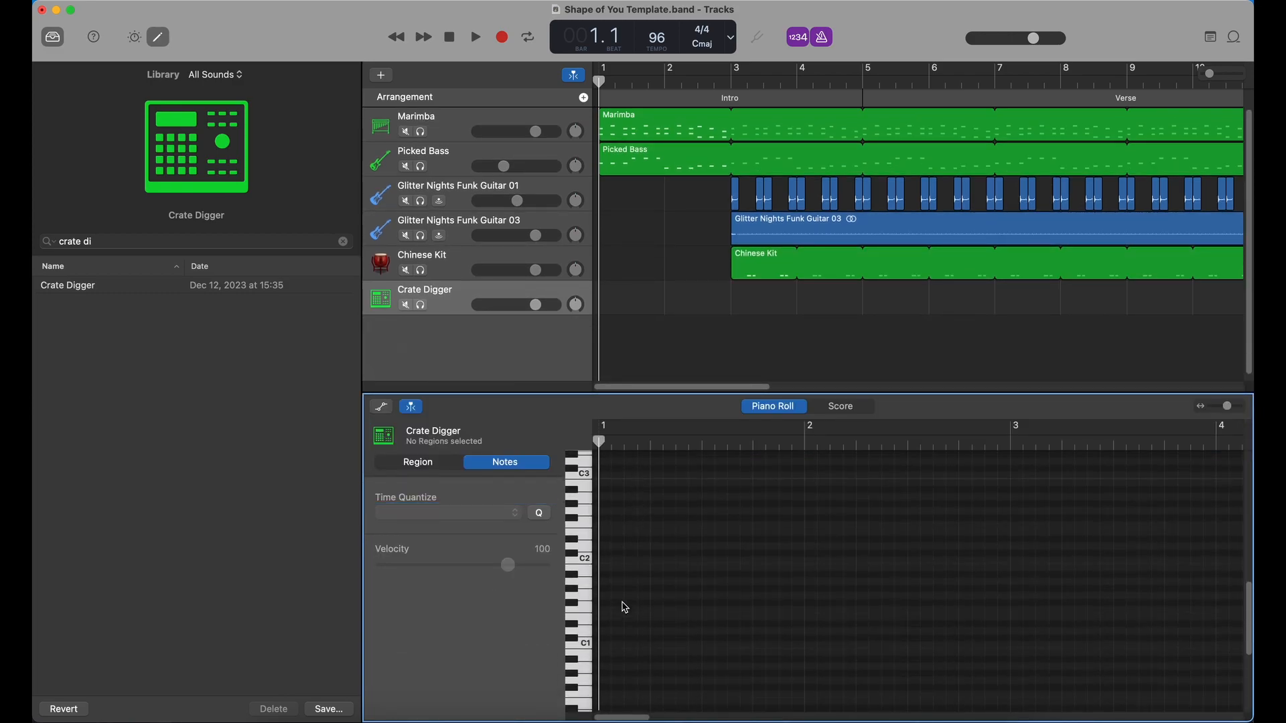
left_click_drag(589, 645, 590, 597)
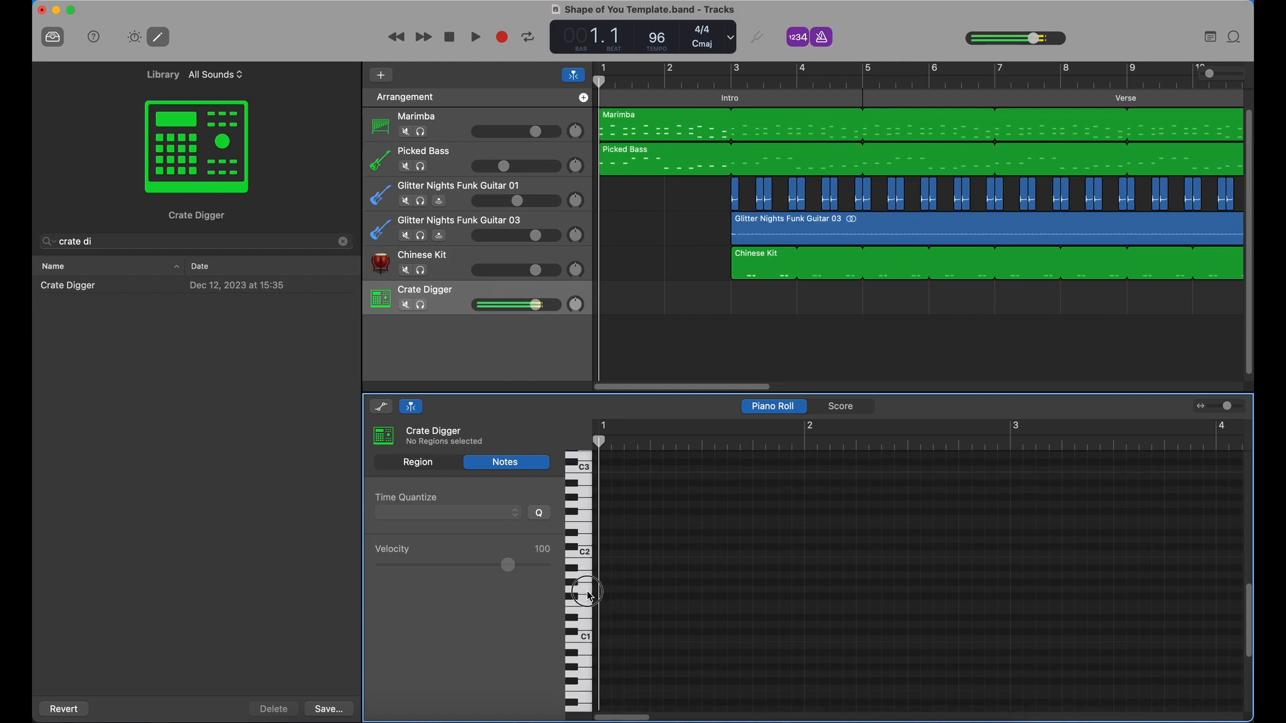
left_click(736, 79)
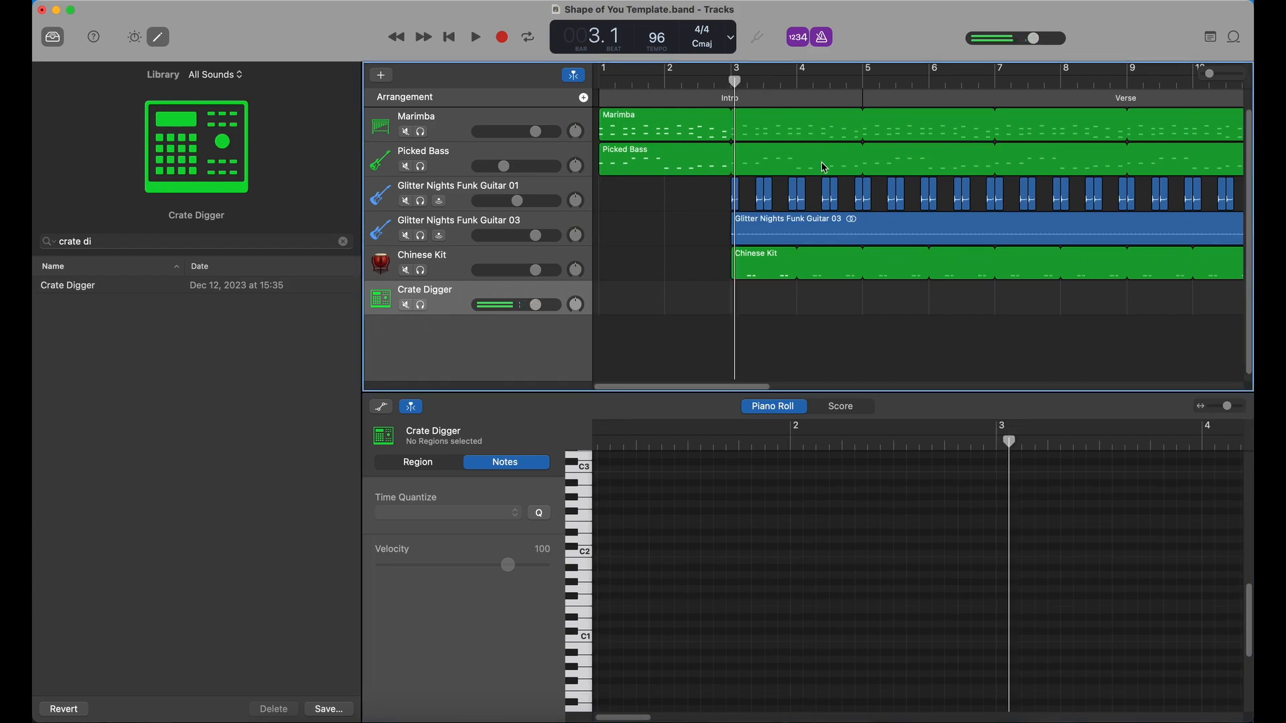
left_click_drag(1008, 439, 997, 441)
scroll(729, 582, "down", 3)
scroll(671, 576, "up", 2)
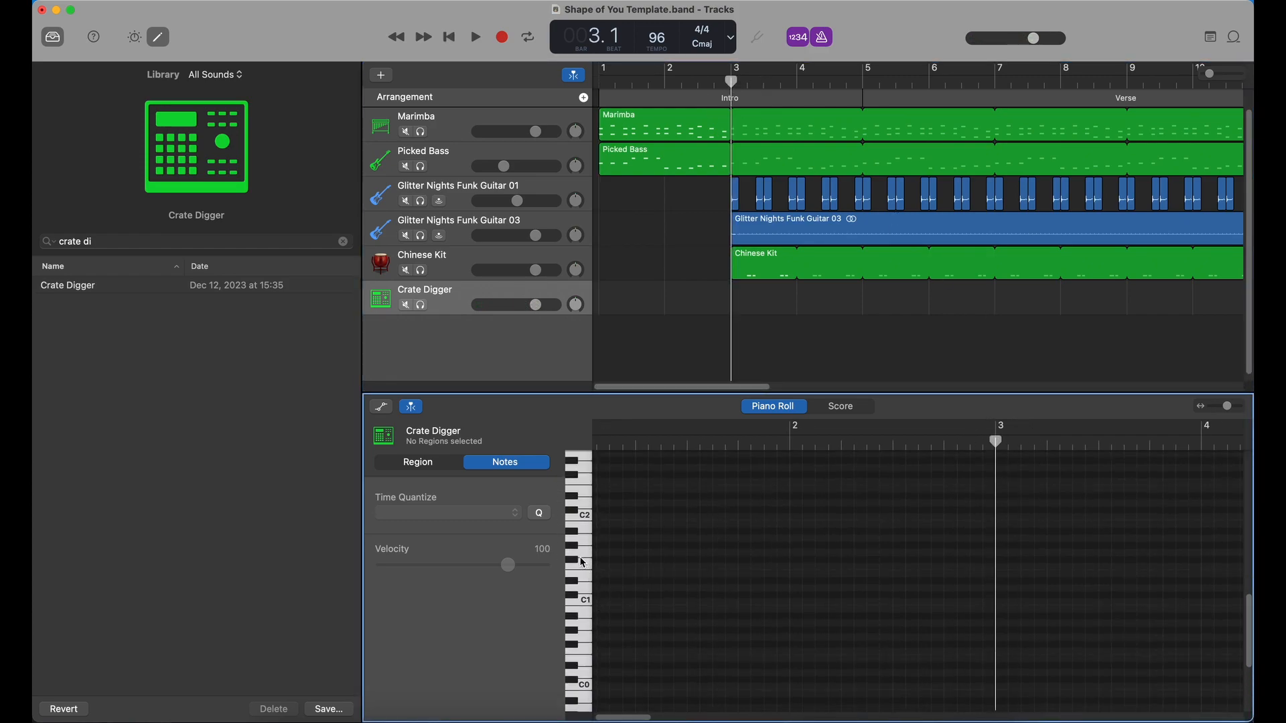
left_click(1002, 555, "super")
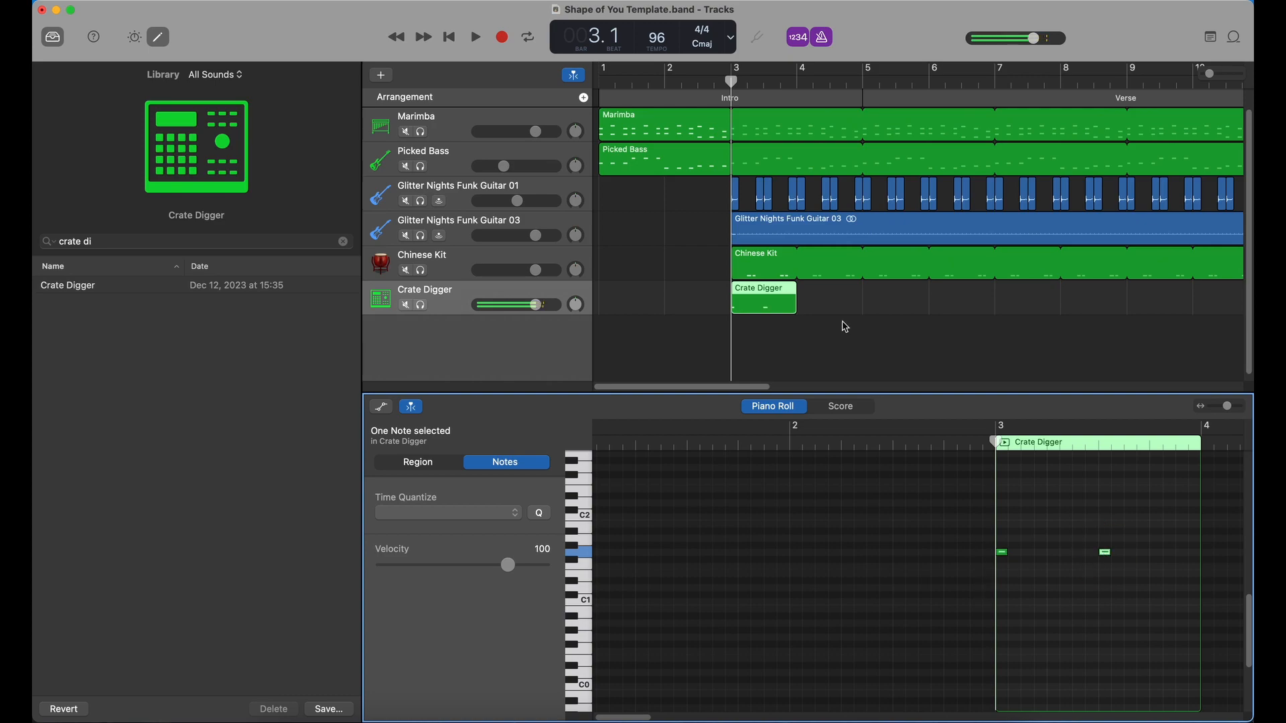
- Audition the Crate Digger bar, loop its region through the song, and play the arrangement from the start
key("space")
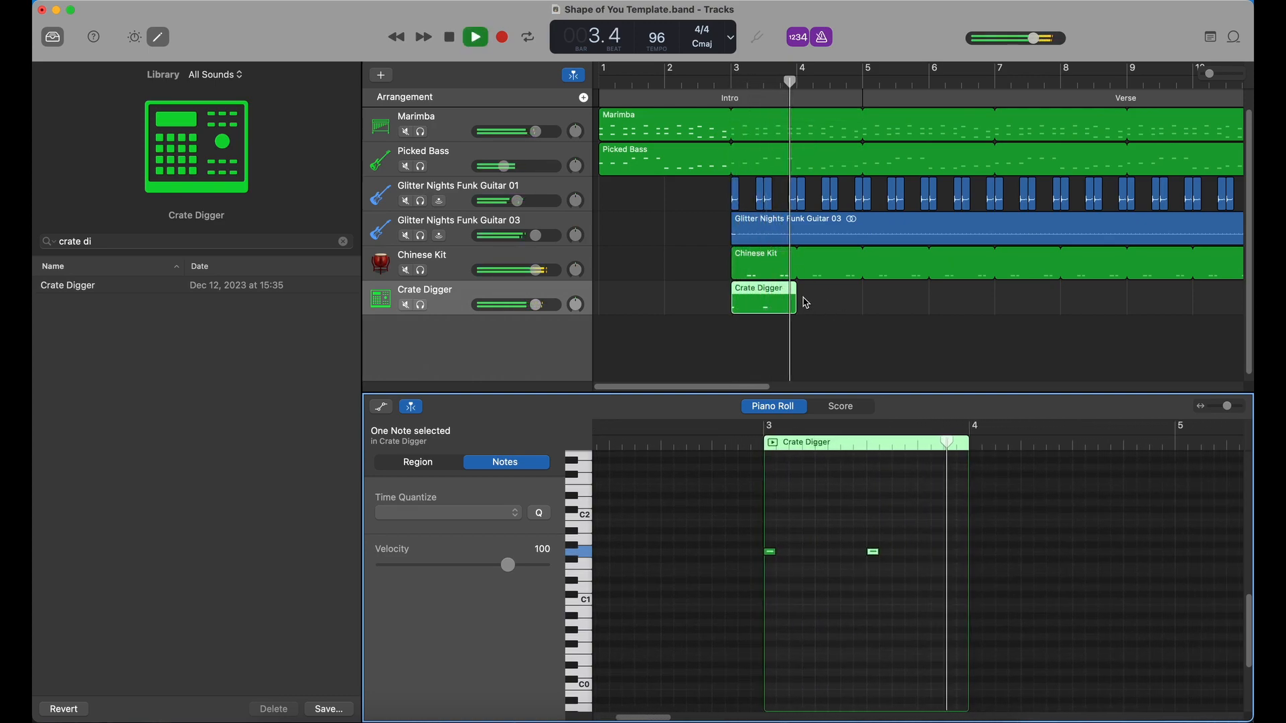
key("space")
left_click_drag(795, 292, 1239, 296)
key("Return")
key("space")
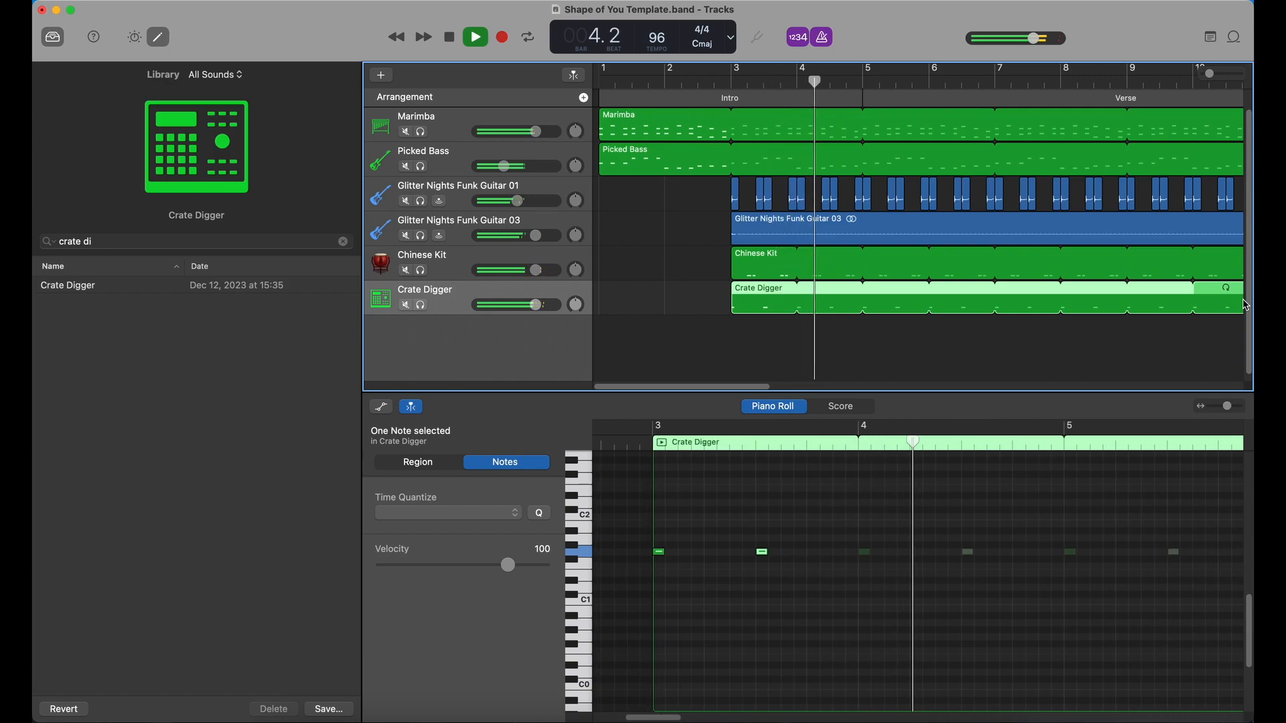
key("space")
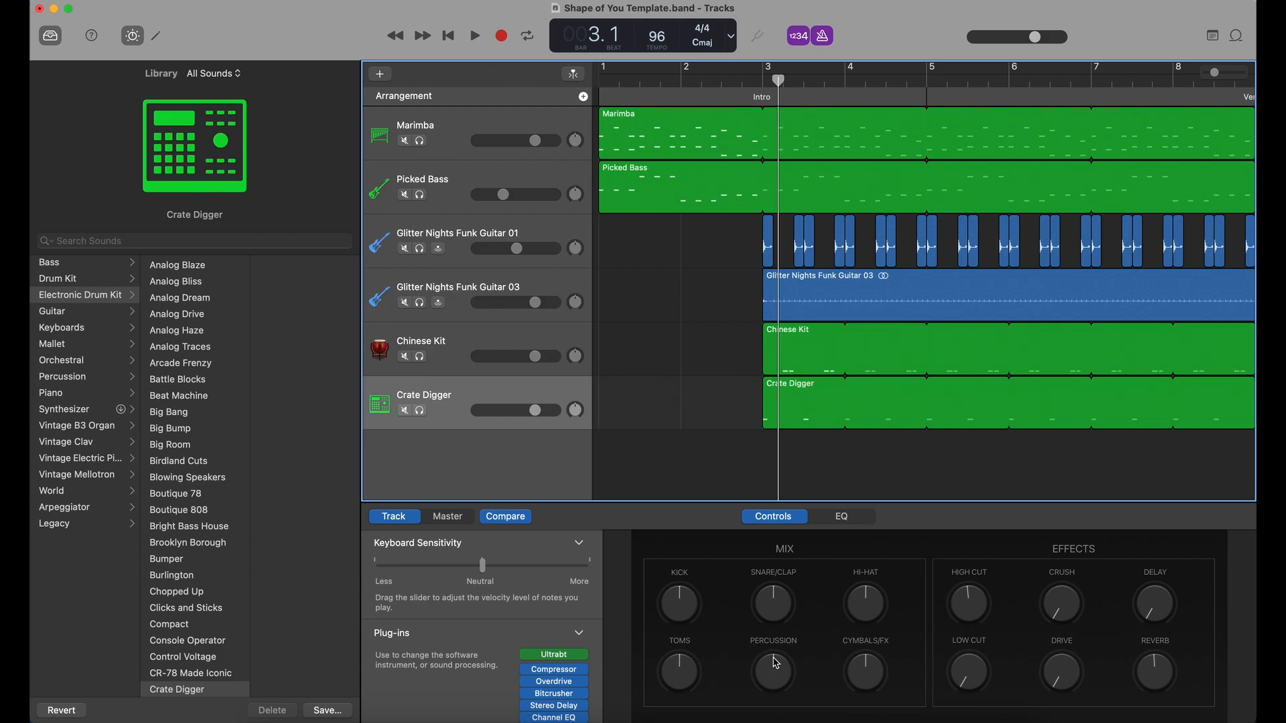
- Create a new software instrument track and load the SoCal drum kit on it
left_click(381, 74)
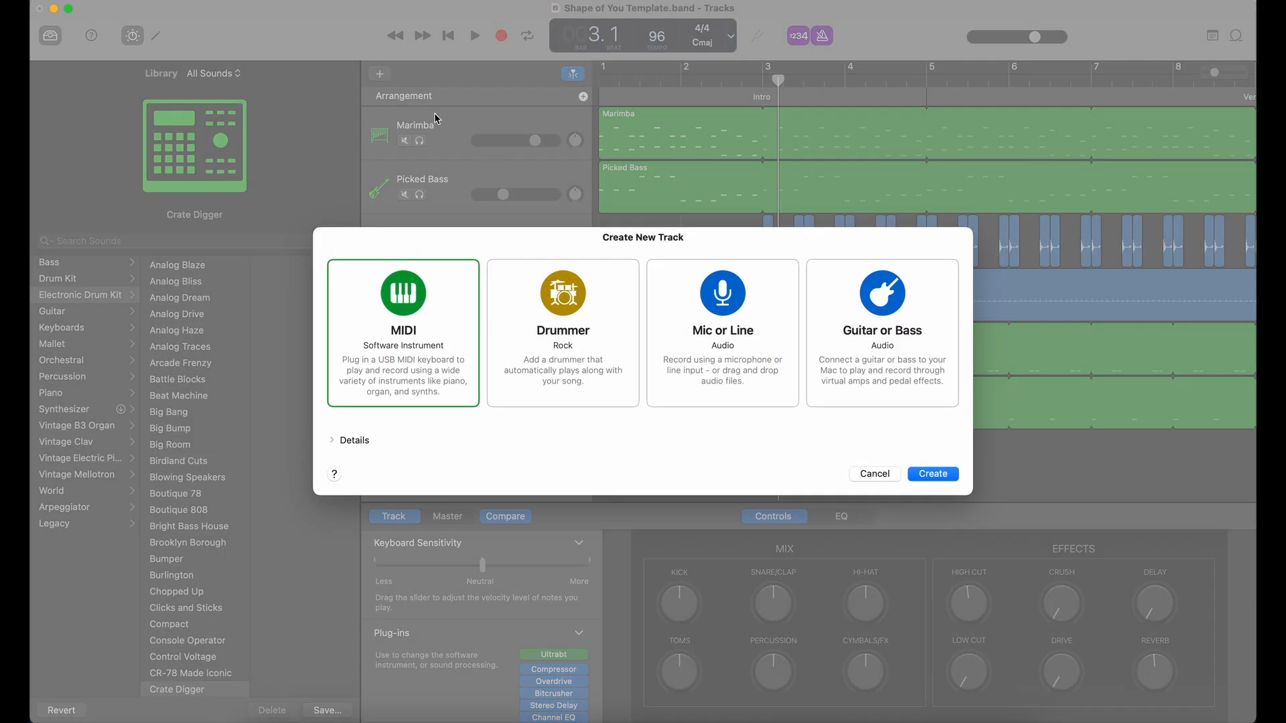
left_click(924, 475)
left_click(274, 241)
type("socal")
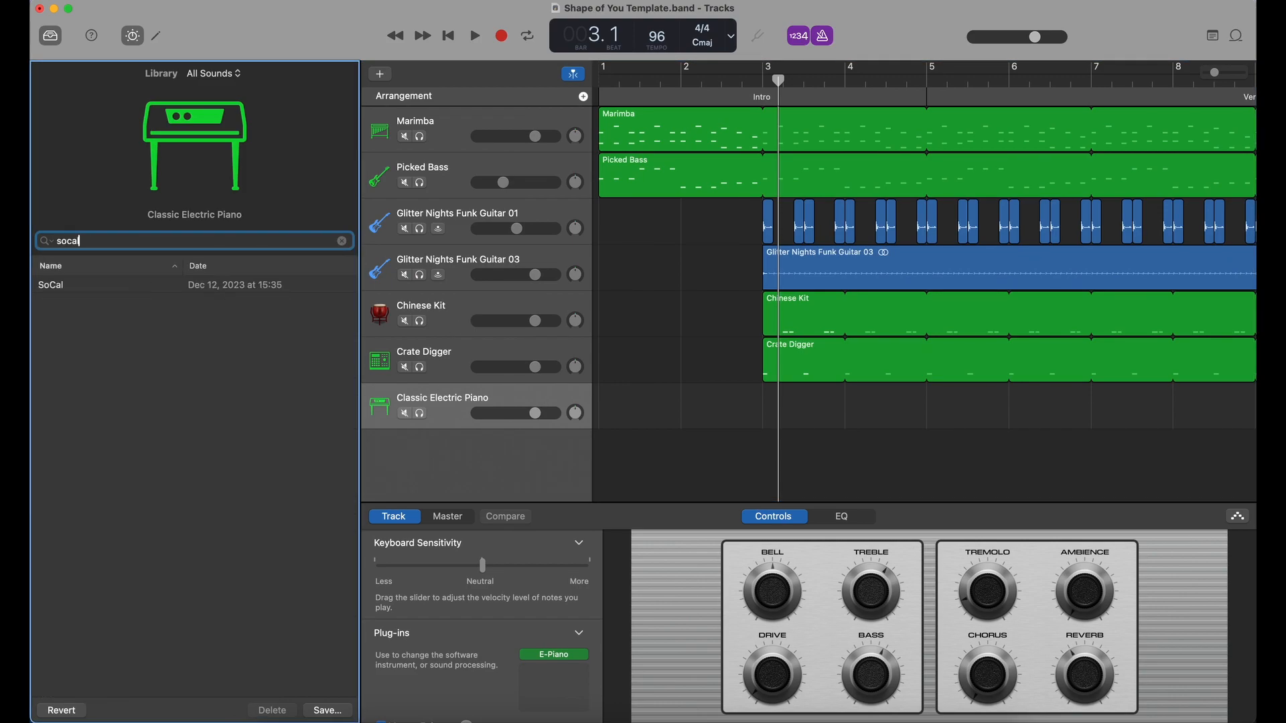
left_click(192, 289)
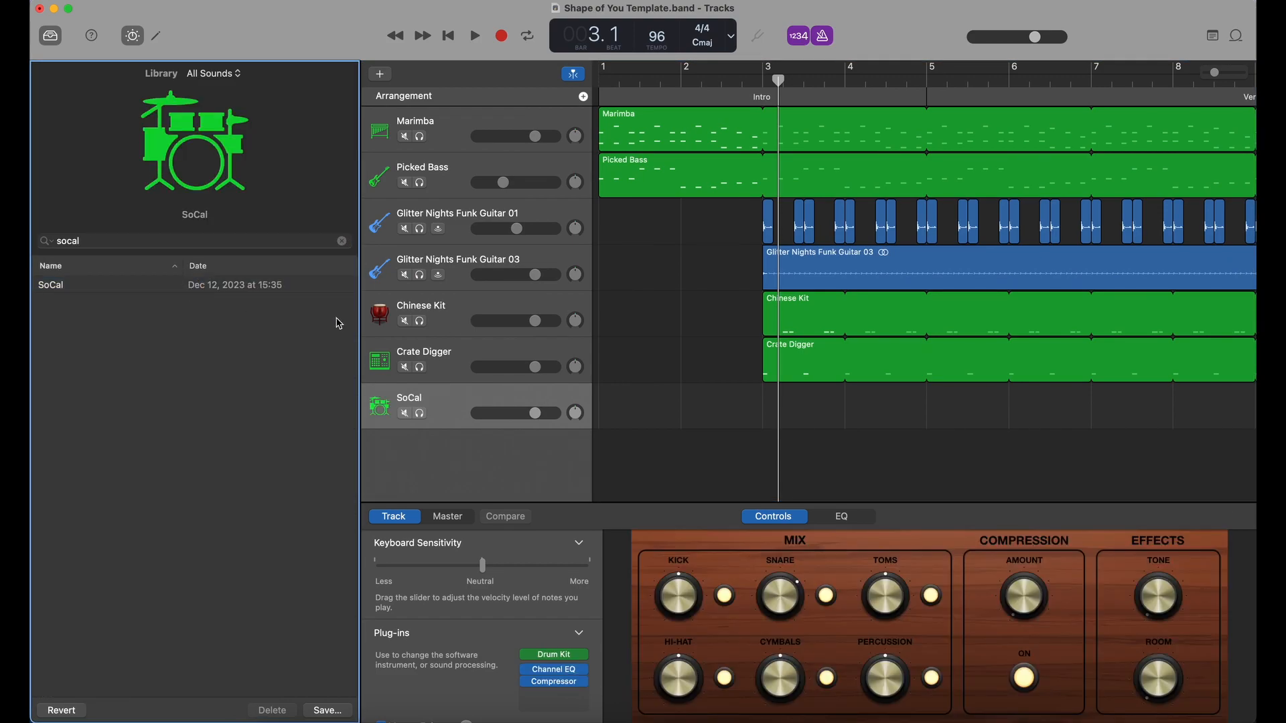
- Audition the SoCal side stick key and add a sixteenth C#1 note on the fourth sixteenth of beat 1 in bar 3
key("e")
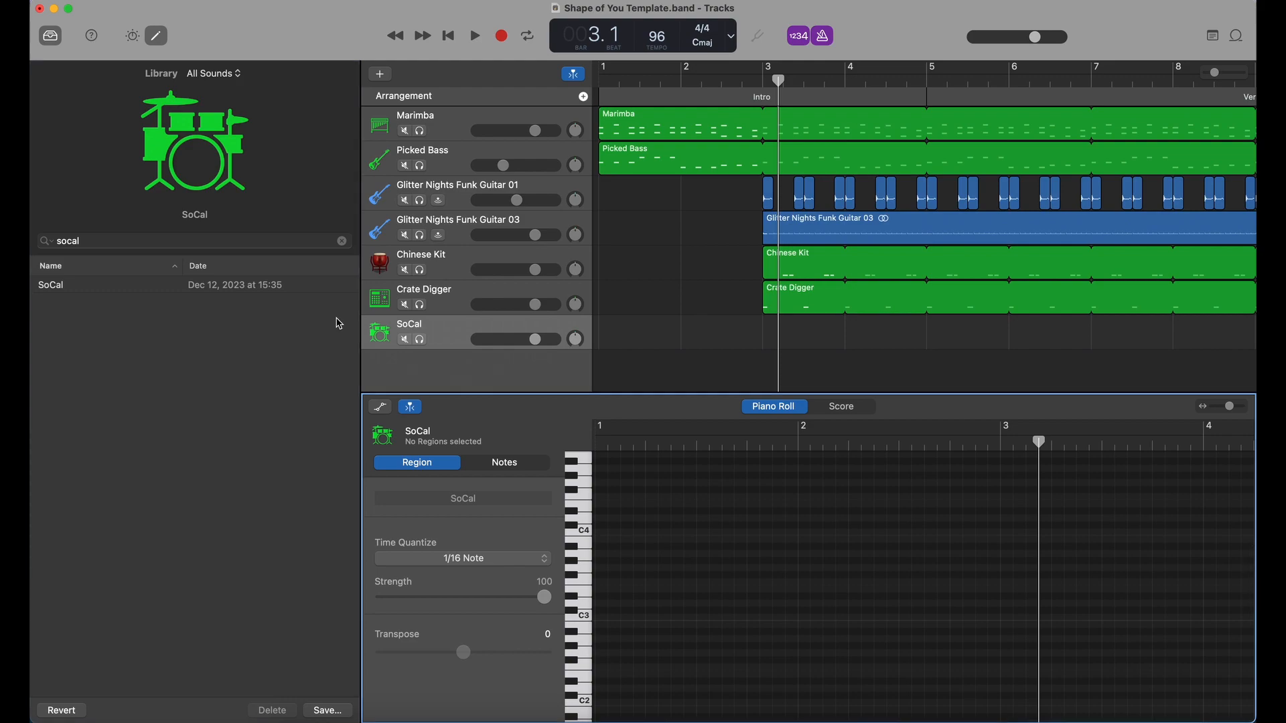
scroll(579, 549, "down", 5)
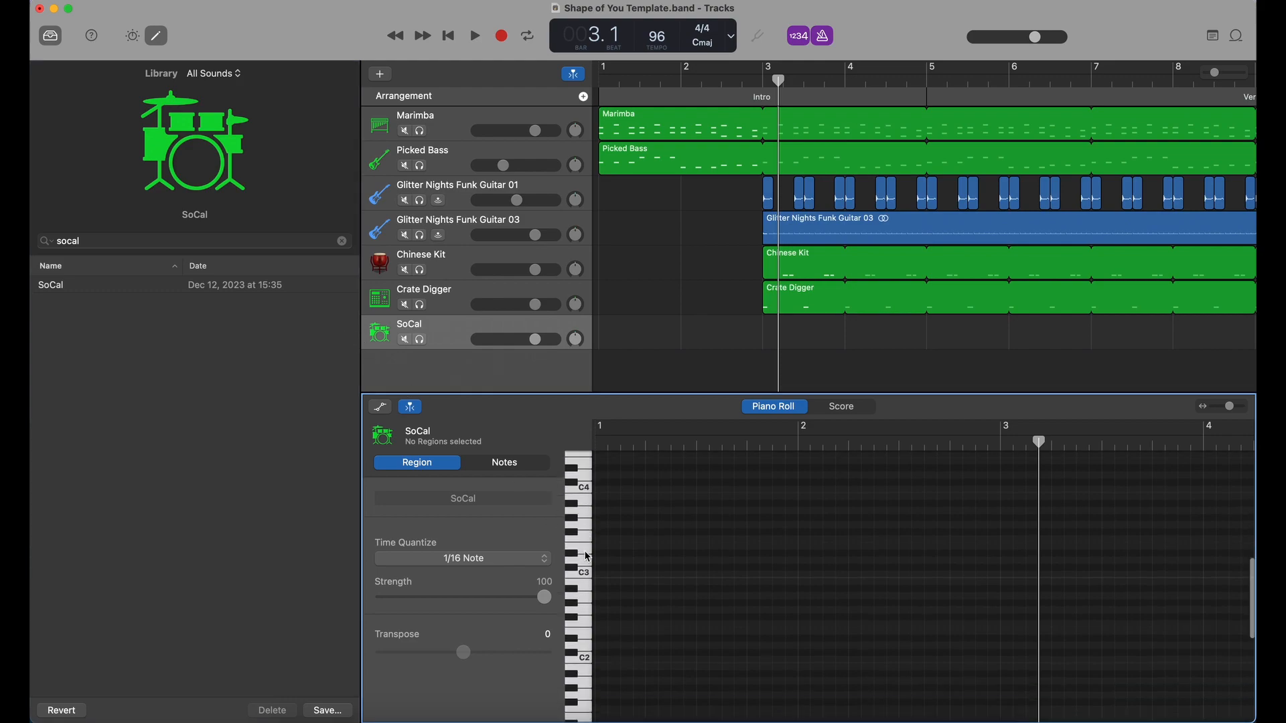
scroll(588, 563, "down", 3)
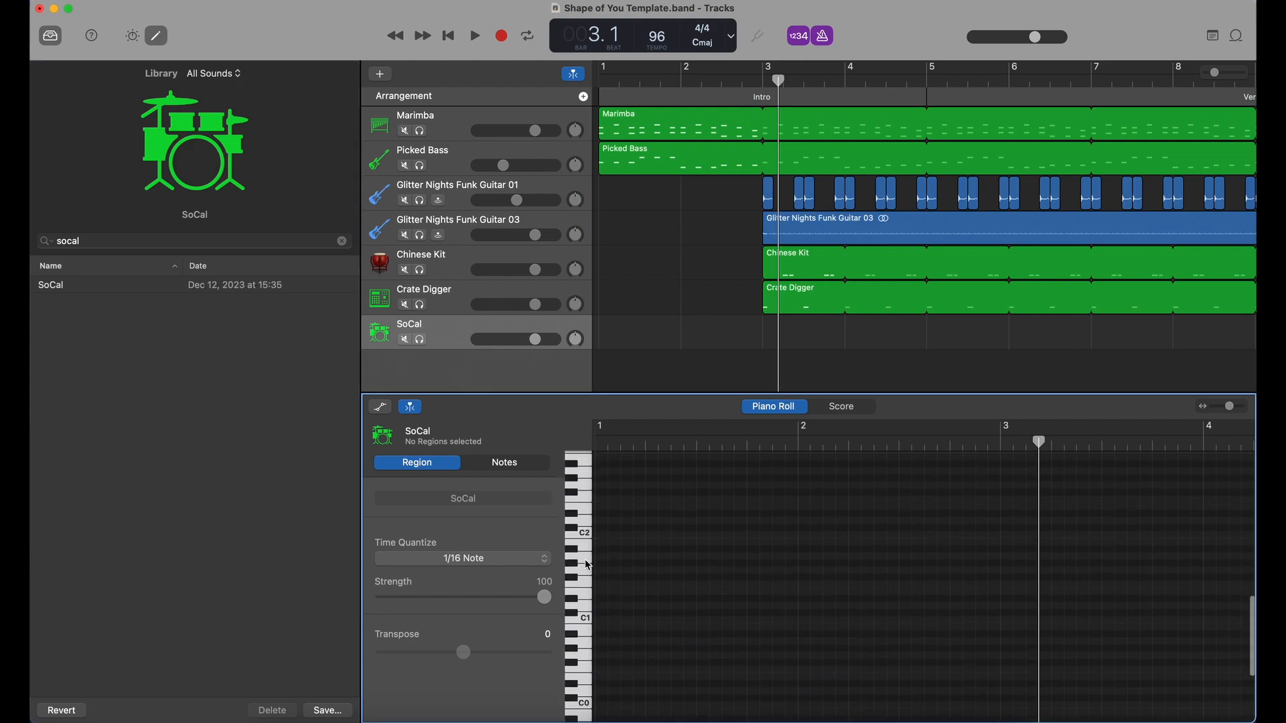
left_click(572, 617)
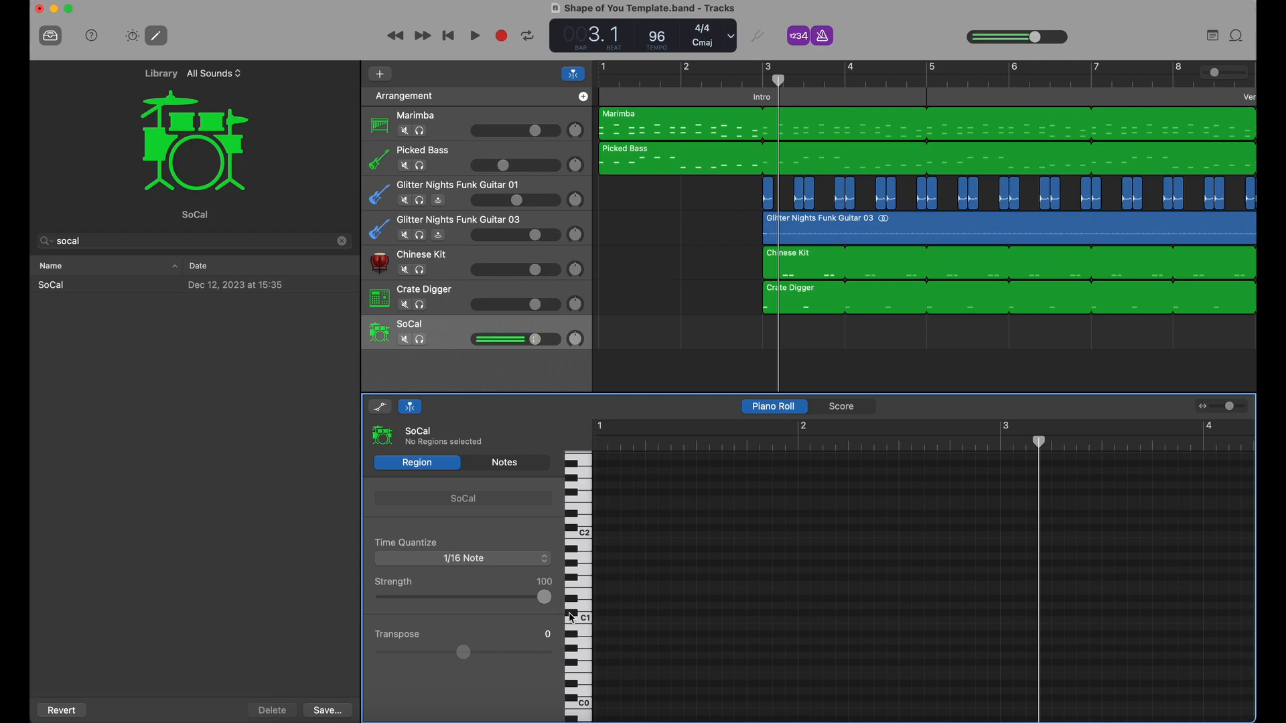
key("comma")
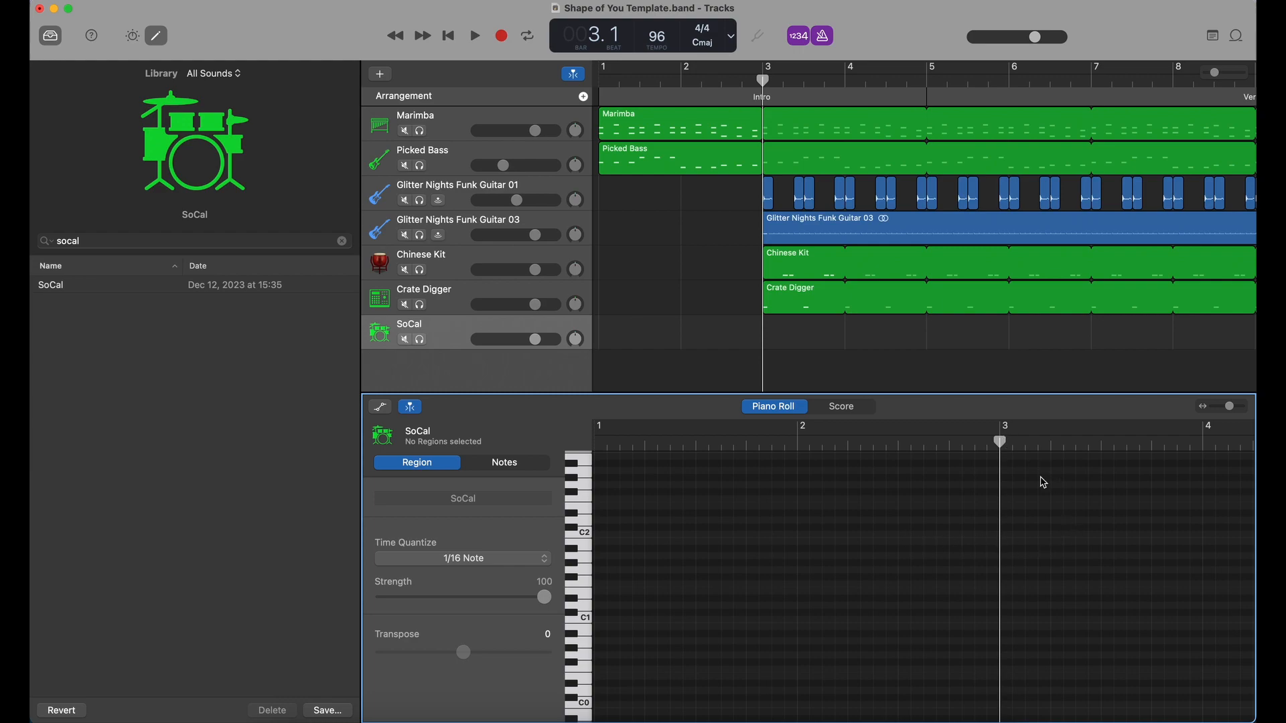
left_click(1046, 612)
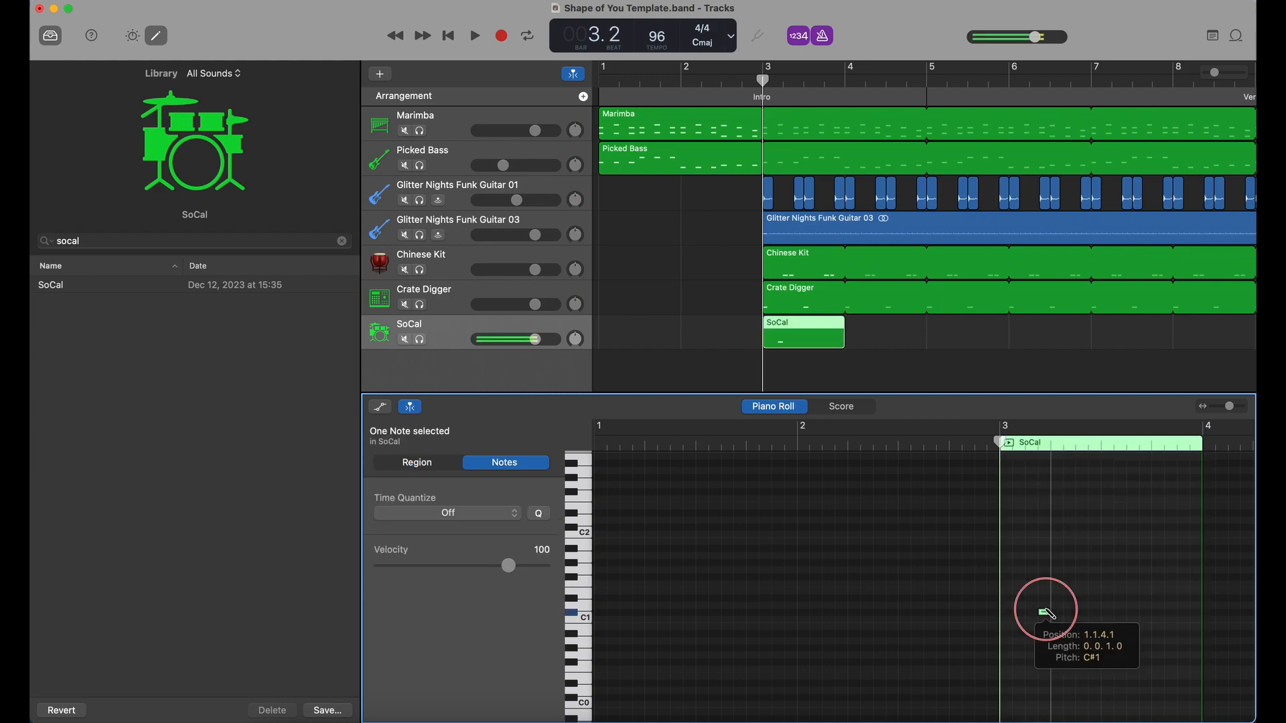
- Split the SoCal region slightly past 3.1.4, partway through its note, and delete the part after the split
left_click_drag(1002, 443, 1036, 442)
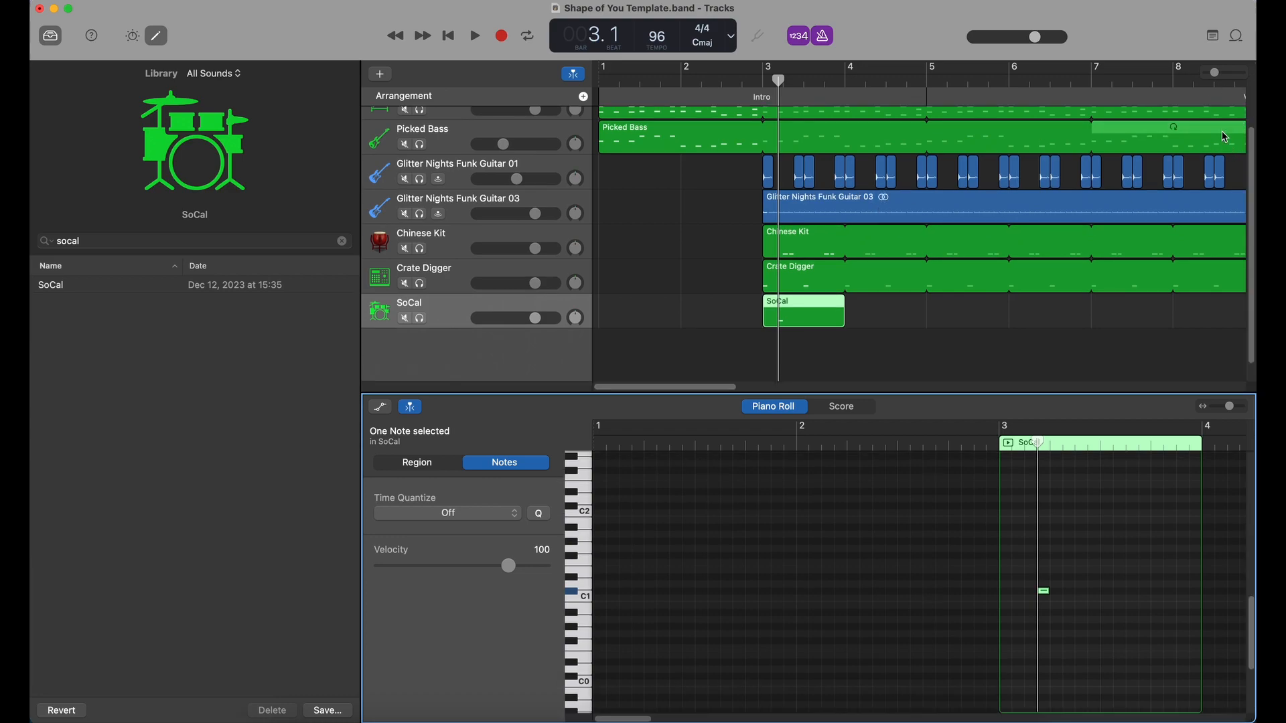
left_click_drag(1218, 74, 1232, 73)
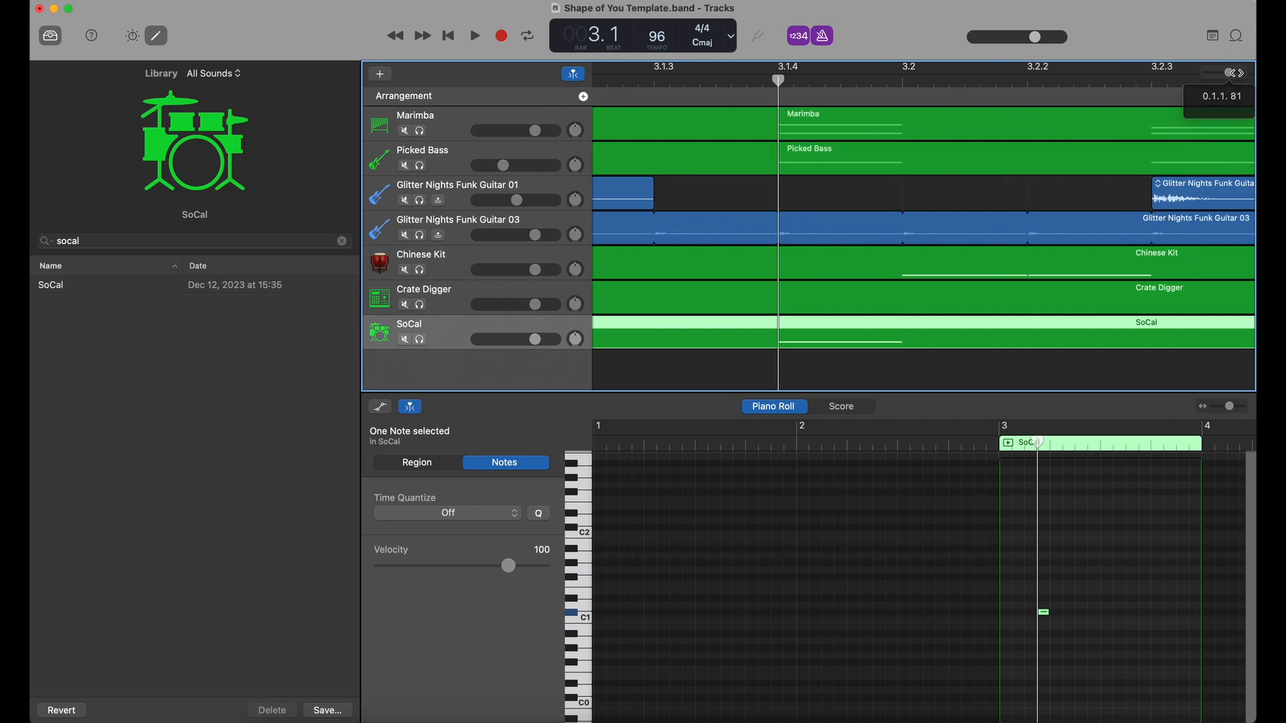
left_click_drag(778, 79, 812, 79)
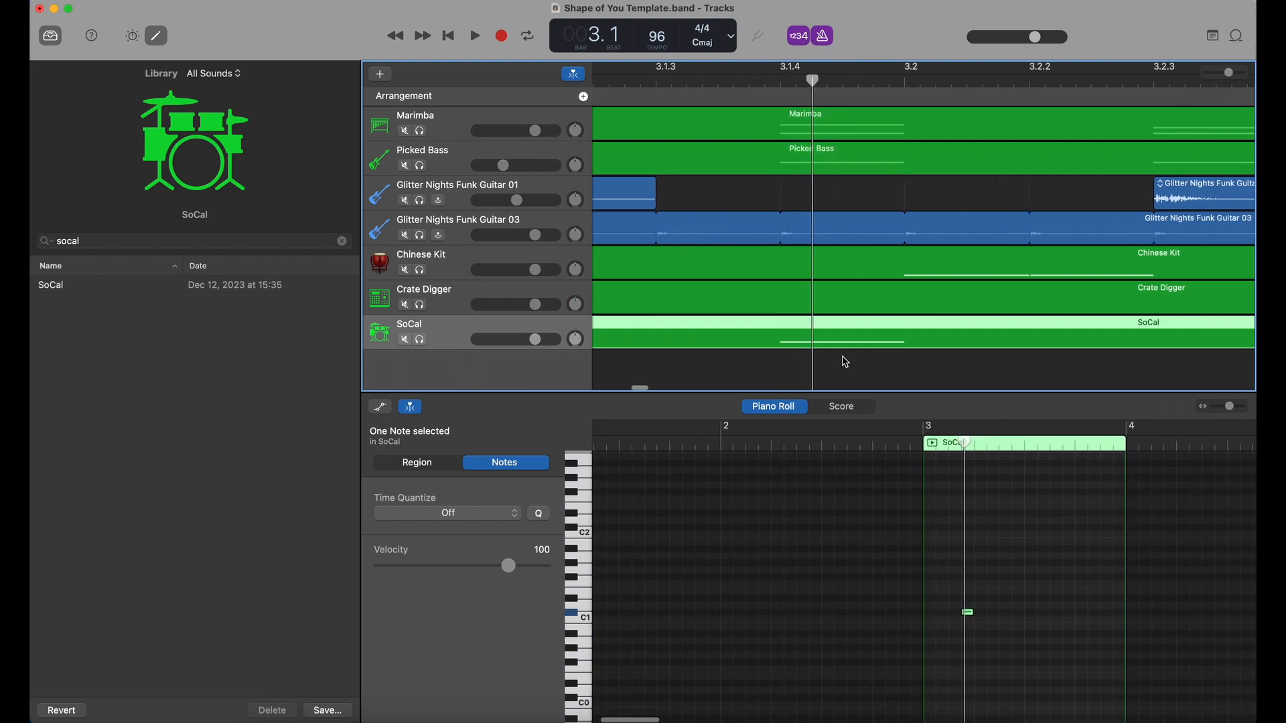
key("super+t")
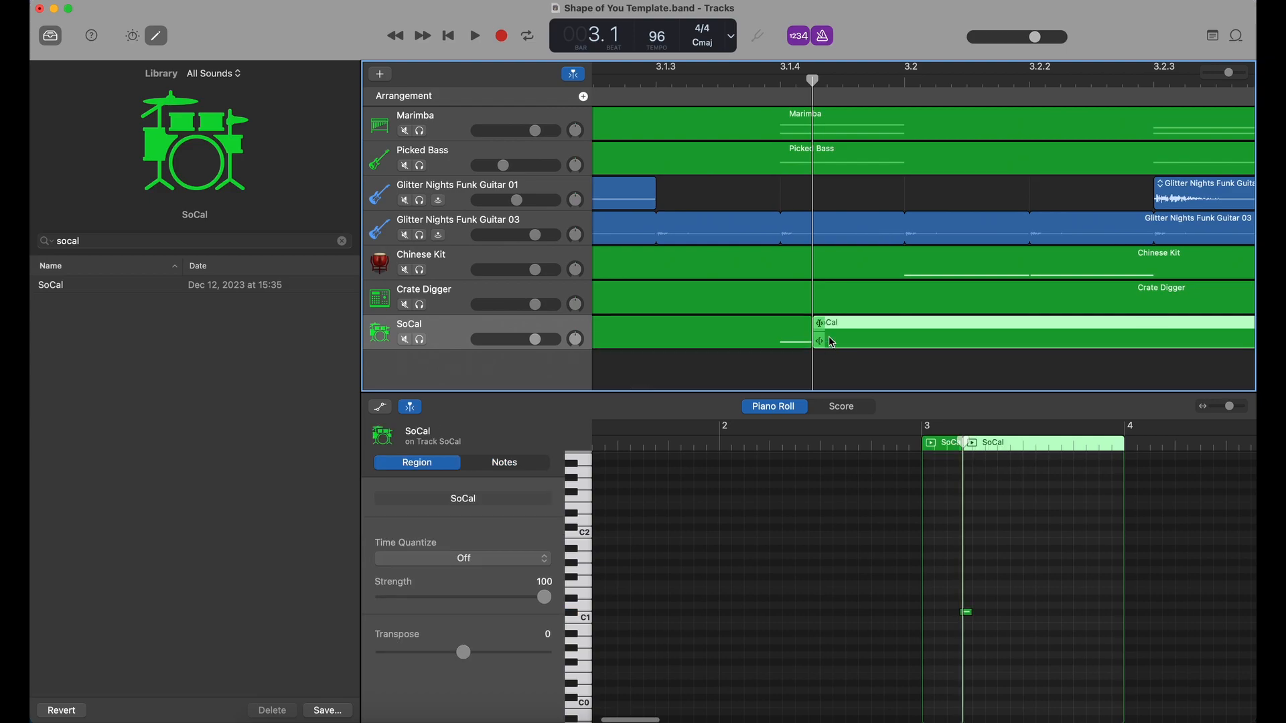
left_click(867, 367)
left_click(858, 325)
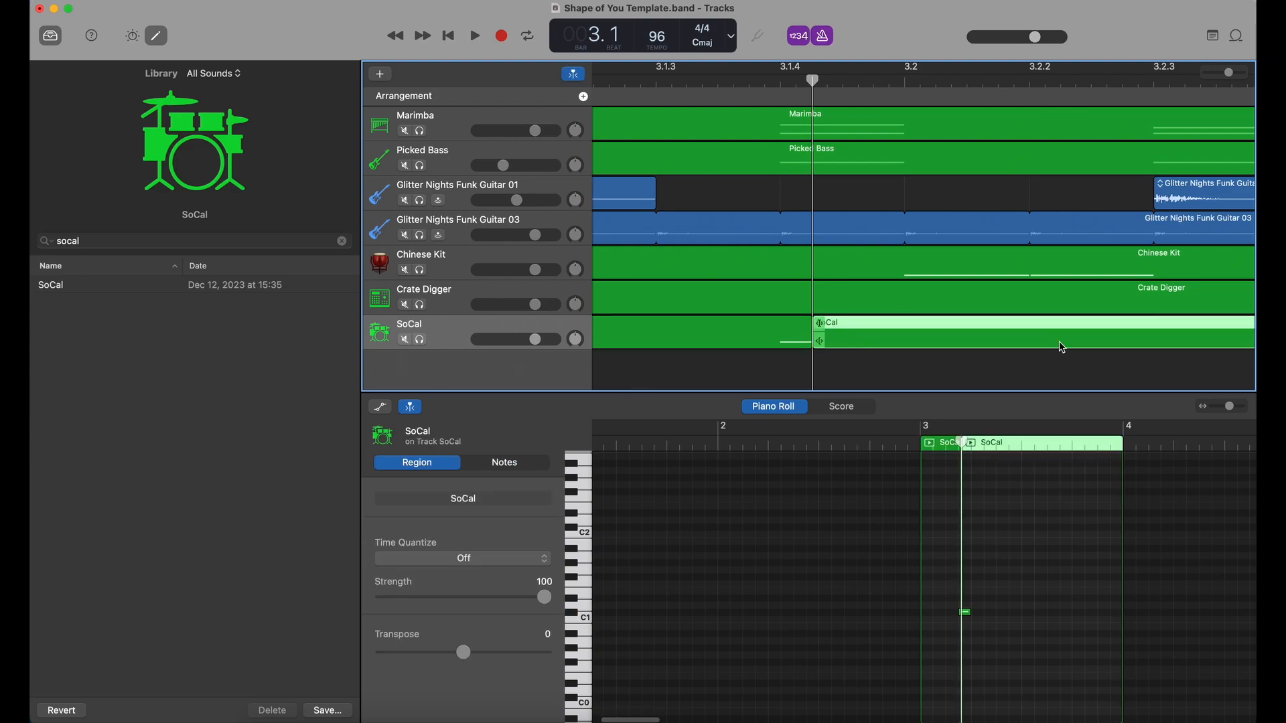
key("Delete")
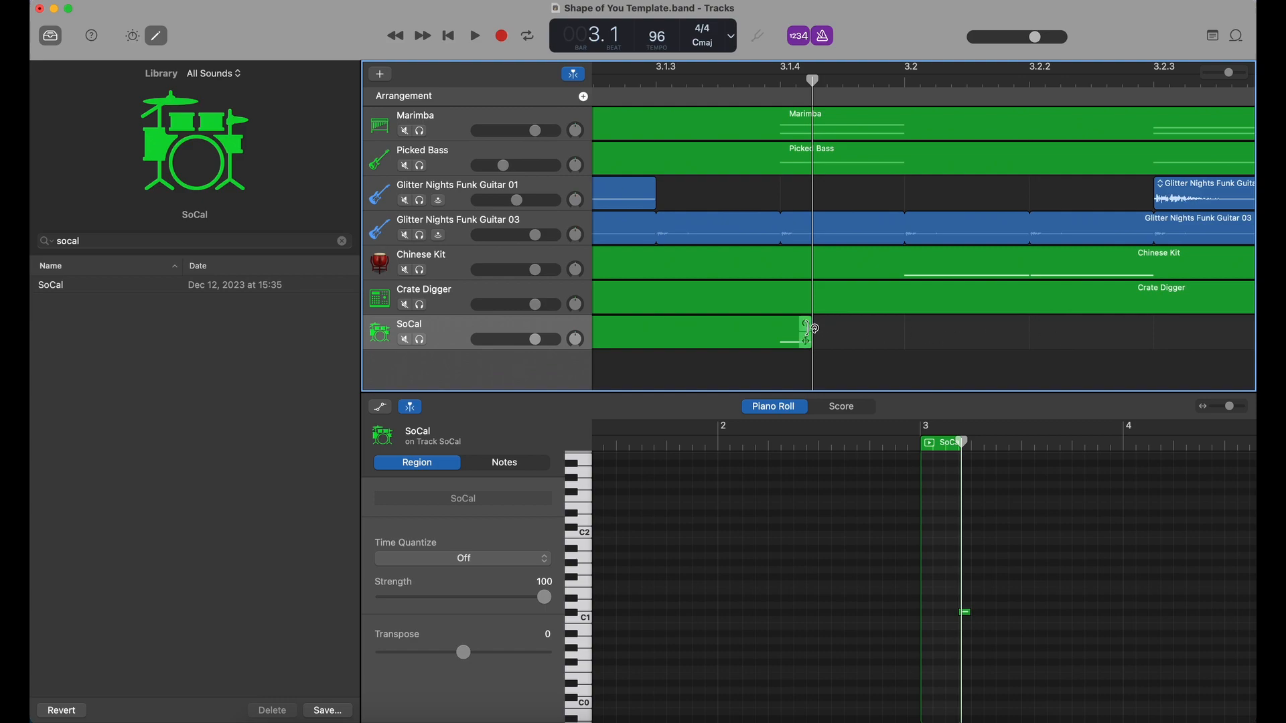
- Extend the SoCal region to a length of two beats, ending at 3.3
left_click_drag(808, 341, 1011, 341)
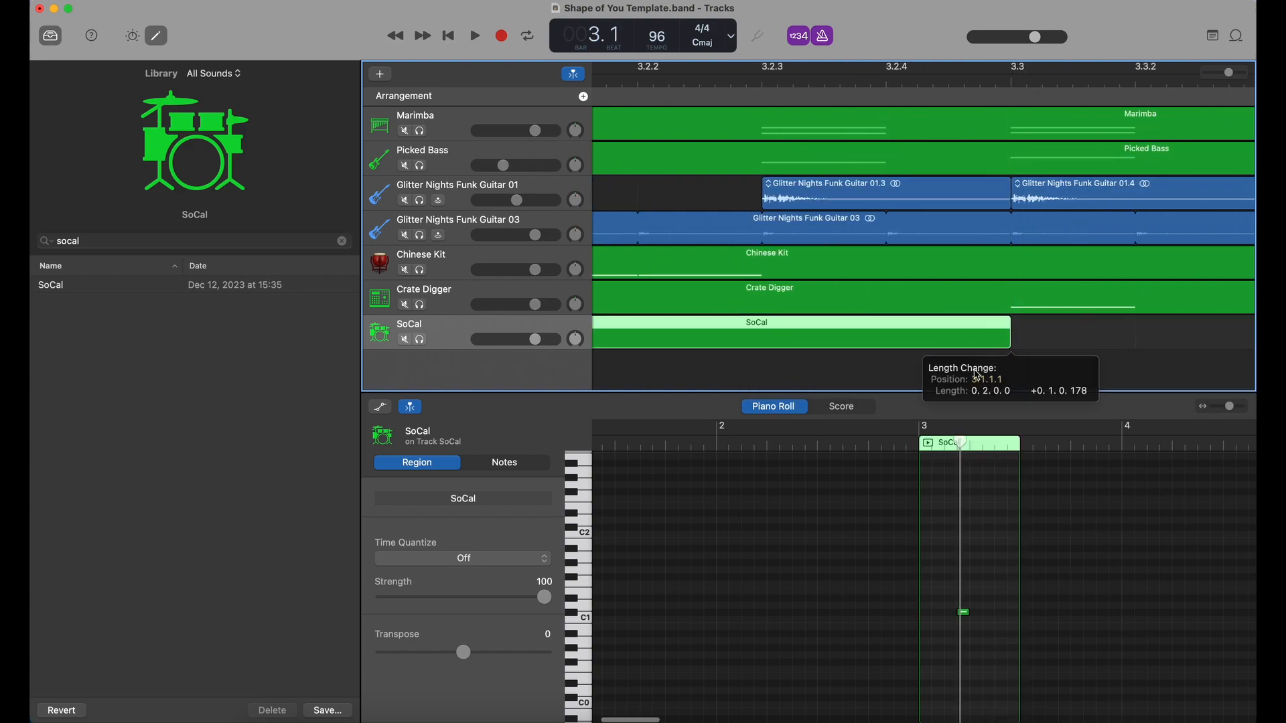
scroll(950, 522, "down", 3)
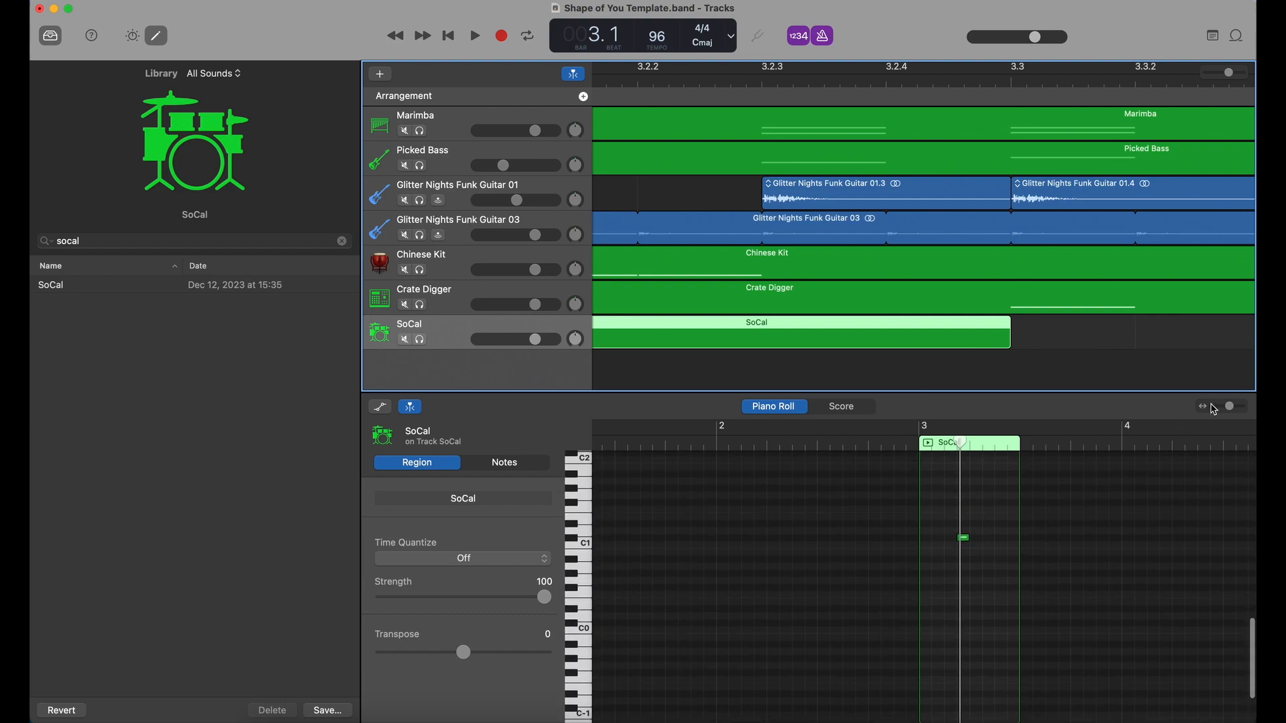
left_click_drag(1231, 406, 1239, 406)
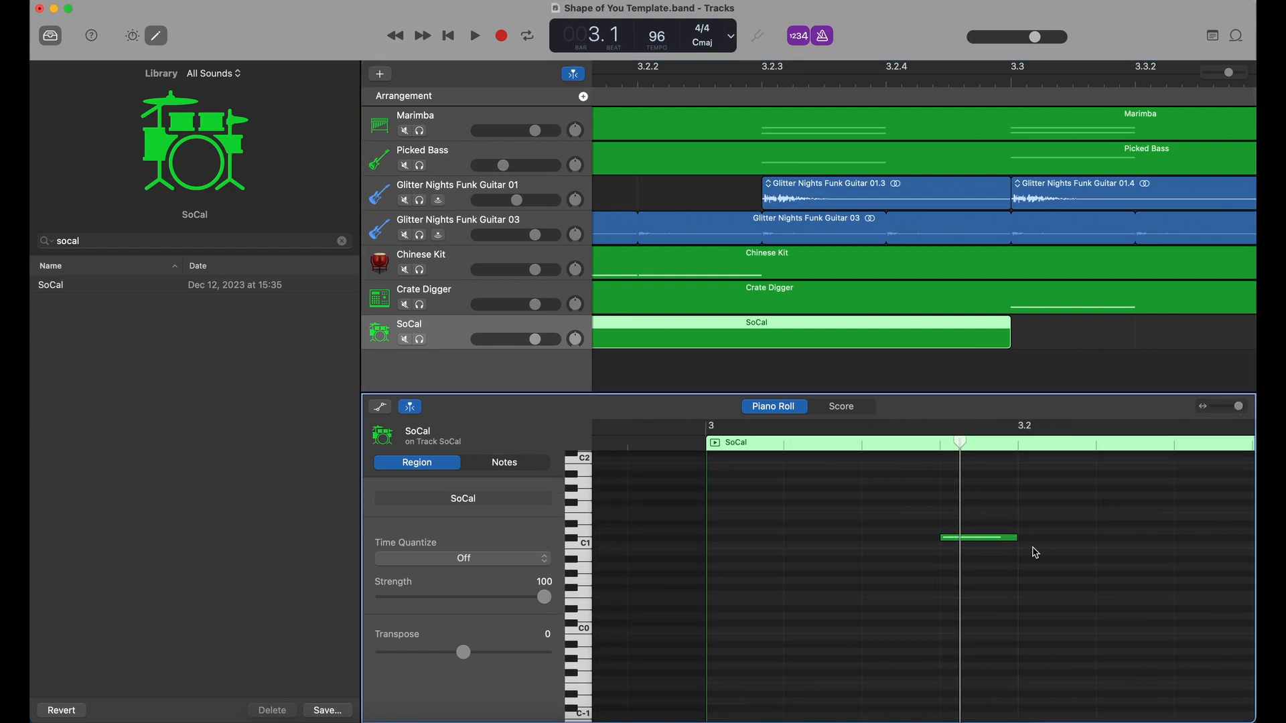
- Turn the SoCal side stick note into a roll of six back-to-back notes, each a quarter of its length, ending at 3.1.4
left_click_drag(1016, 538, 960, 541)
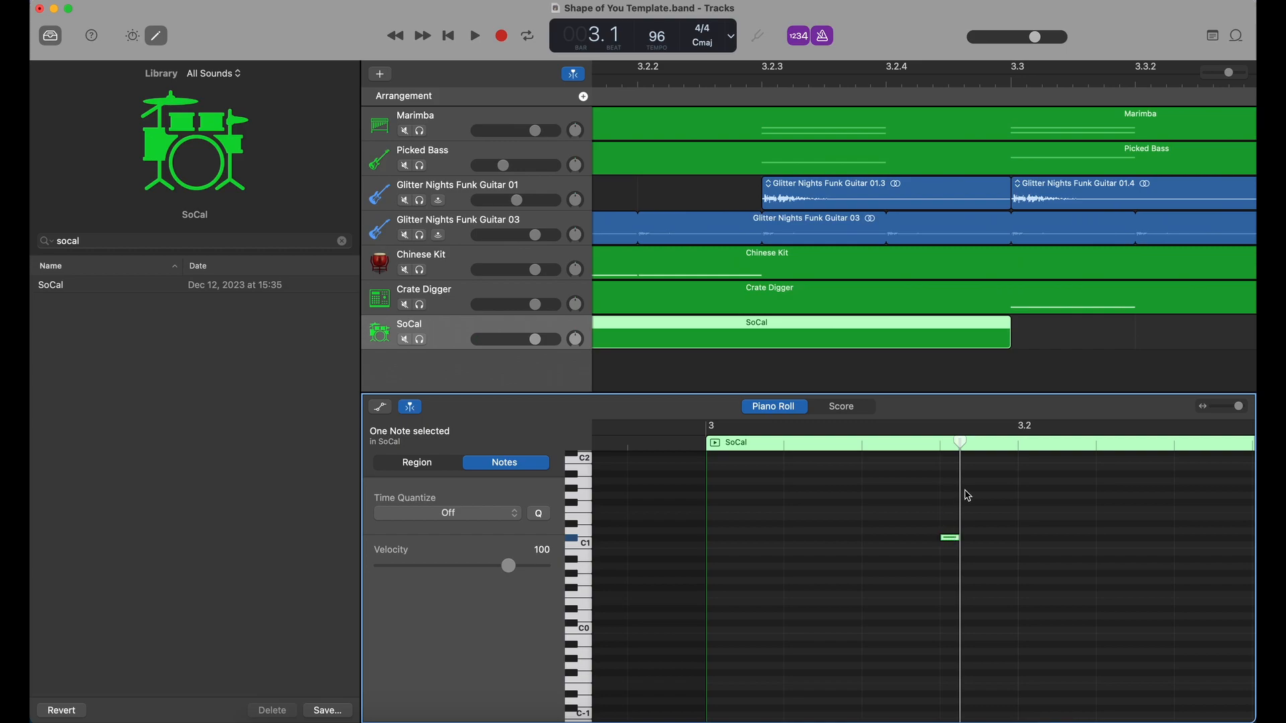
left_click(954, 537)
key("super+r")
key("super+r")
key("super+r")
key("super+r")
key("super+r")
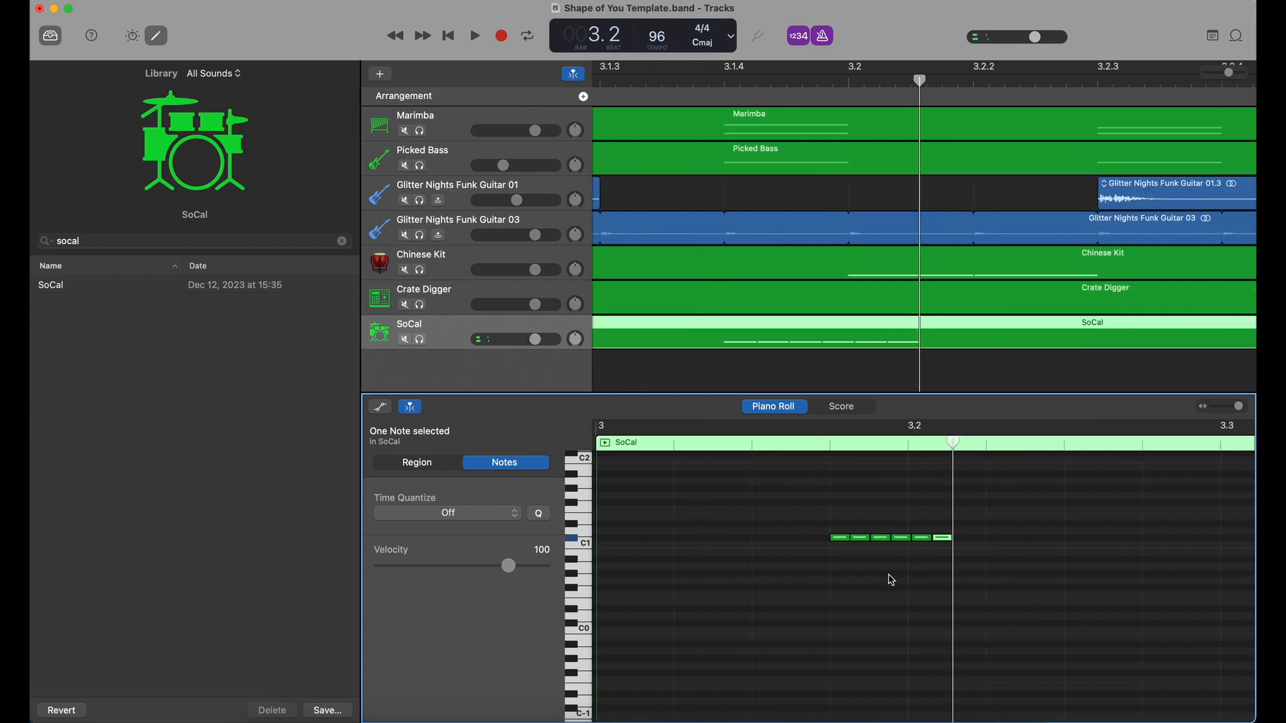
left_click_drag(835, 520, 959, 567)
left_click_drag(841, 540, 722, 544)
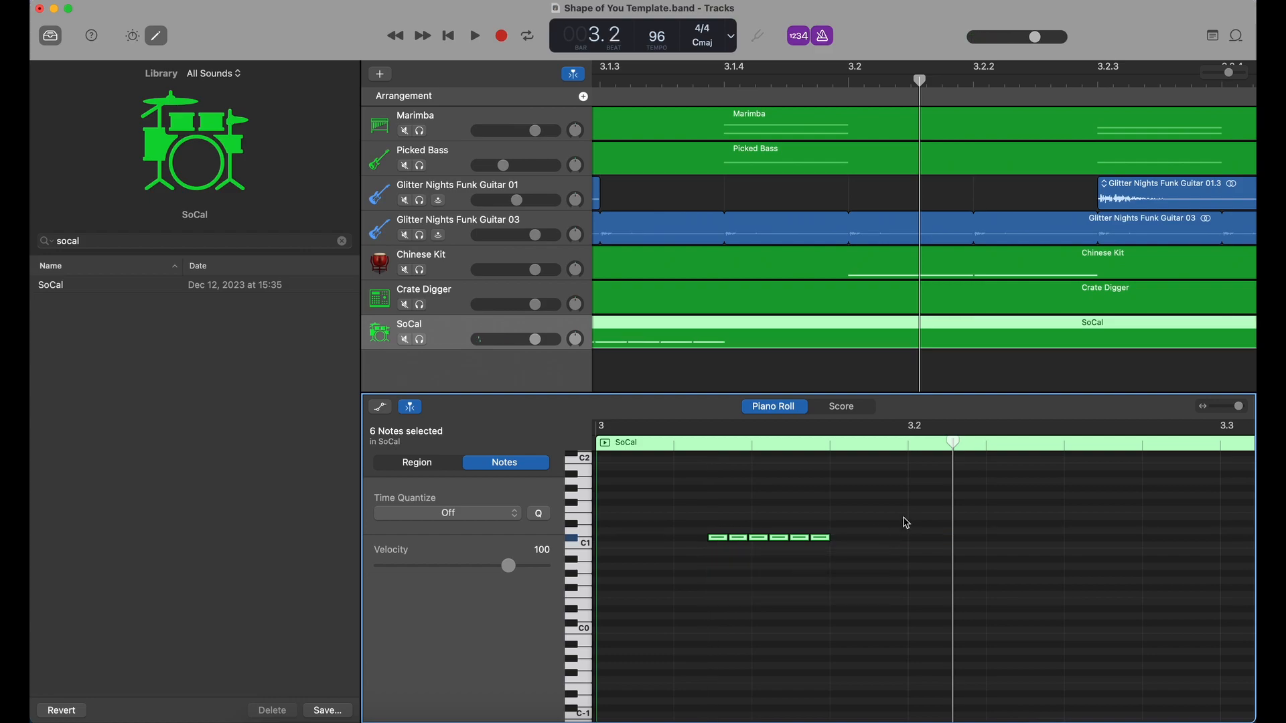
- Shorten the SoCal region to end at 3.3 and play the arrangement from bar 3
left_click_drag(1241, 406, 1230, 406)
left_click_drag(1228, 75, 1220, 72)
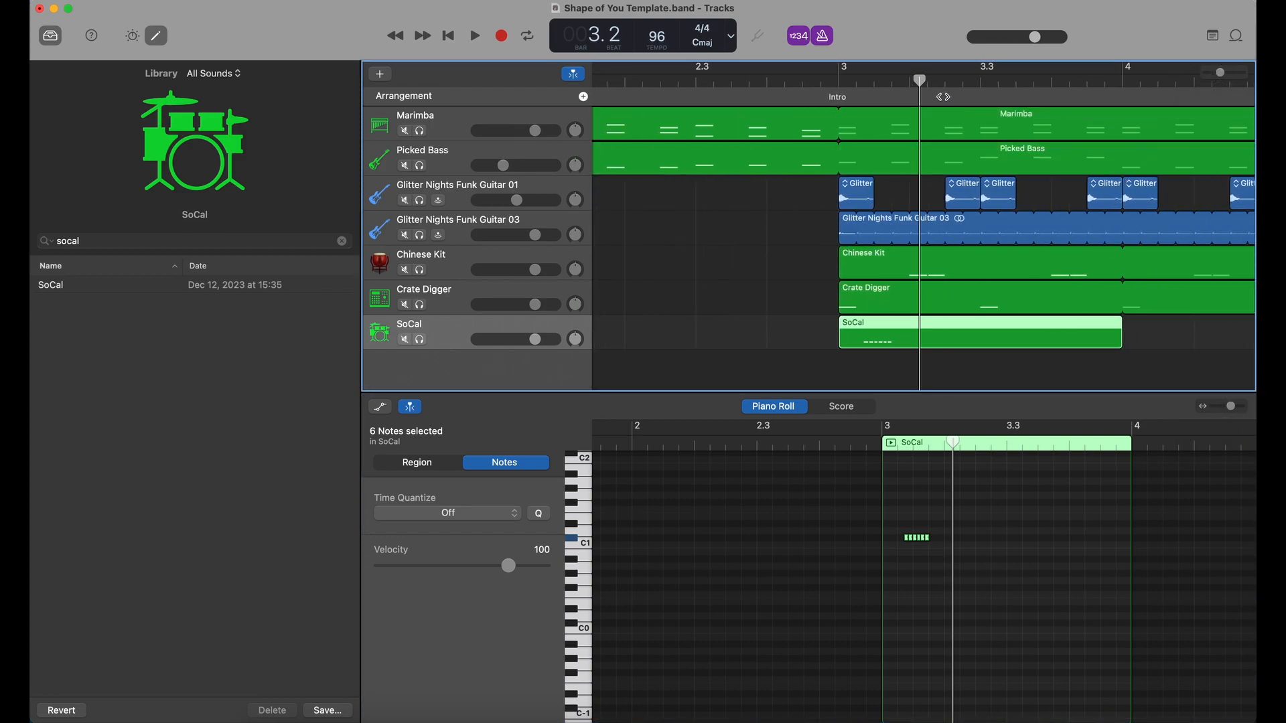
left_click_drag(920, 80, 976, 79)
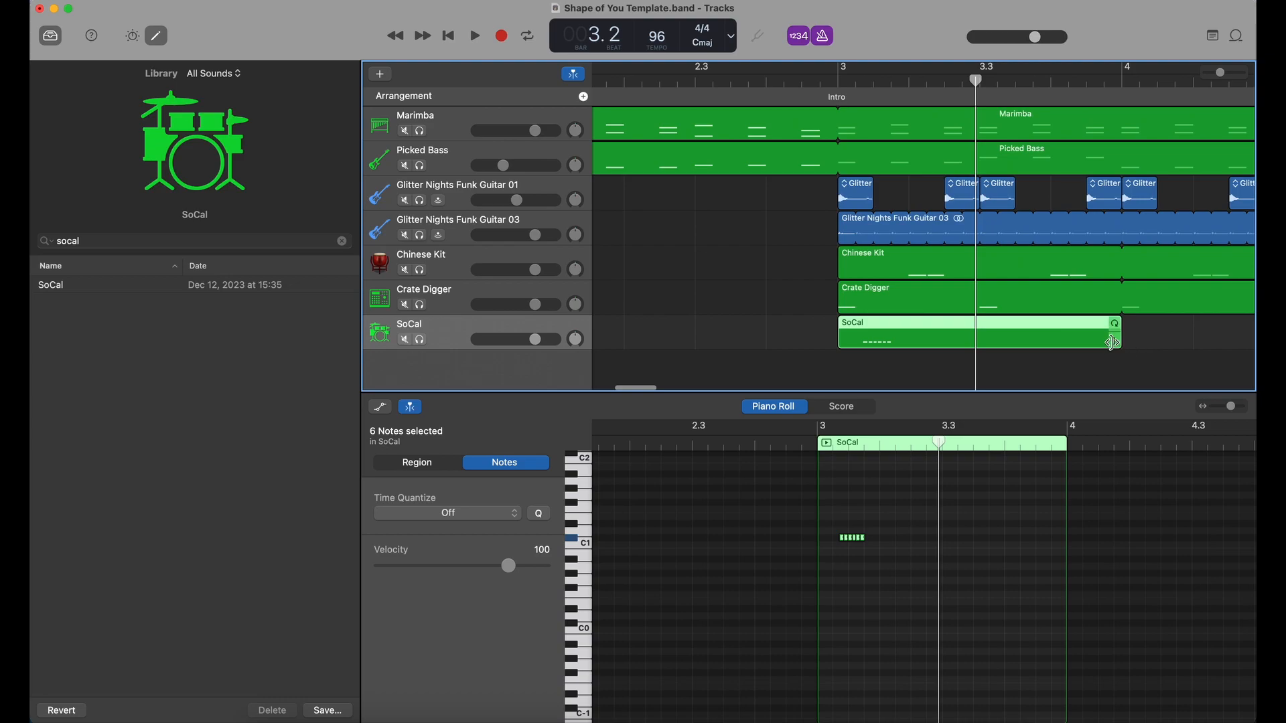
left_click_drag(1119, 342, 978, 348)
left_click_drag(976, 79, 839, 94)
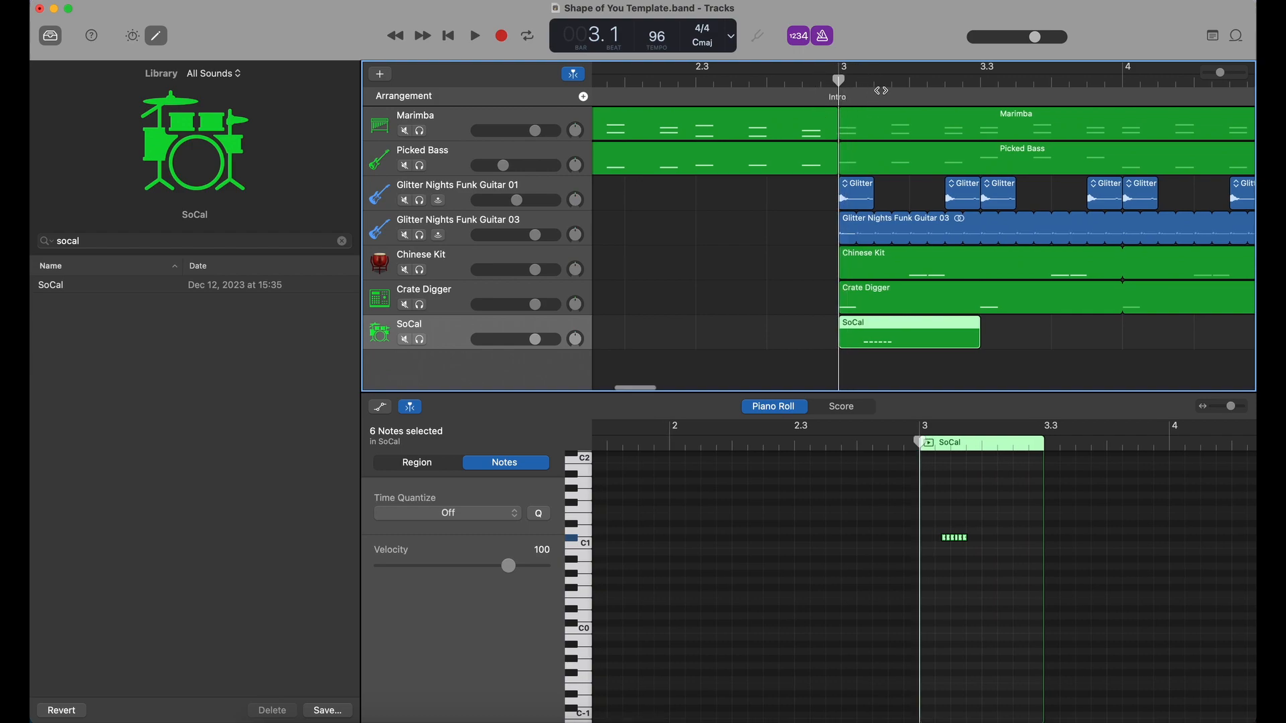
key("space")
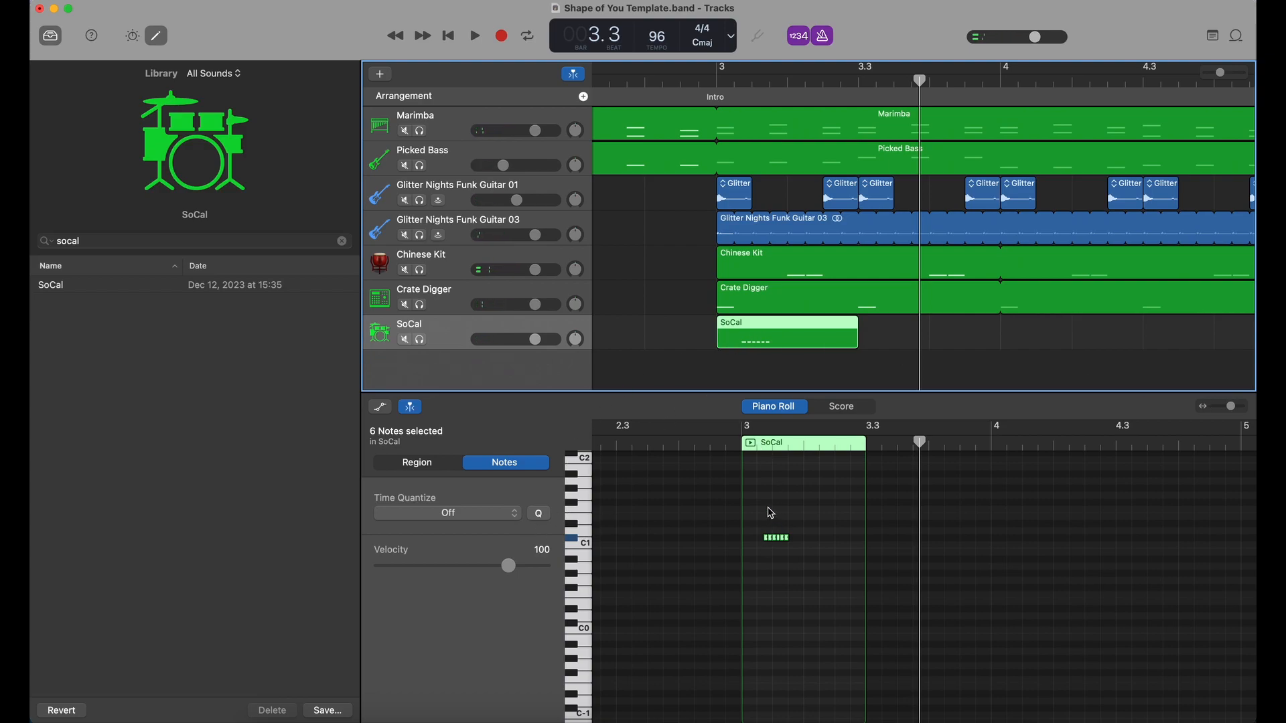
- Lower the first roll note's velocity to a very soft level and set the second to 20 and the third to 30
left_click(766, 549)
left_click(770, 539)
left_click_drag(1232, 407, 1243, 406)
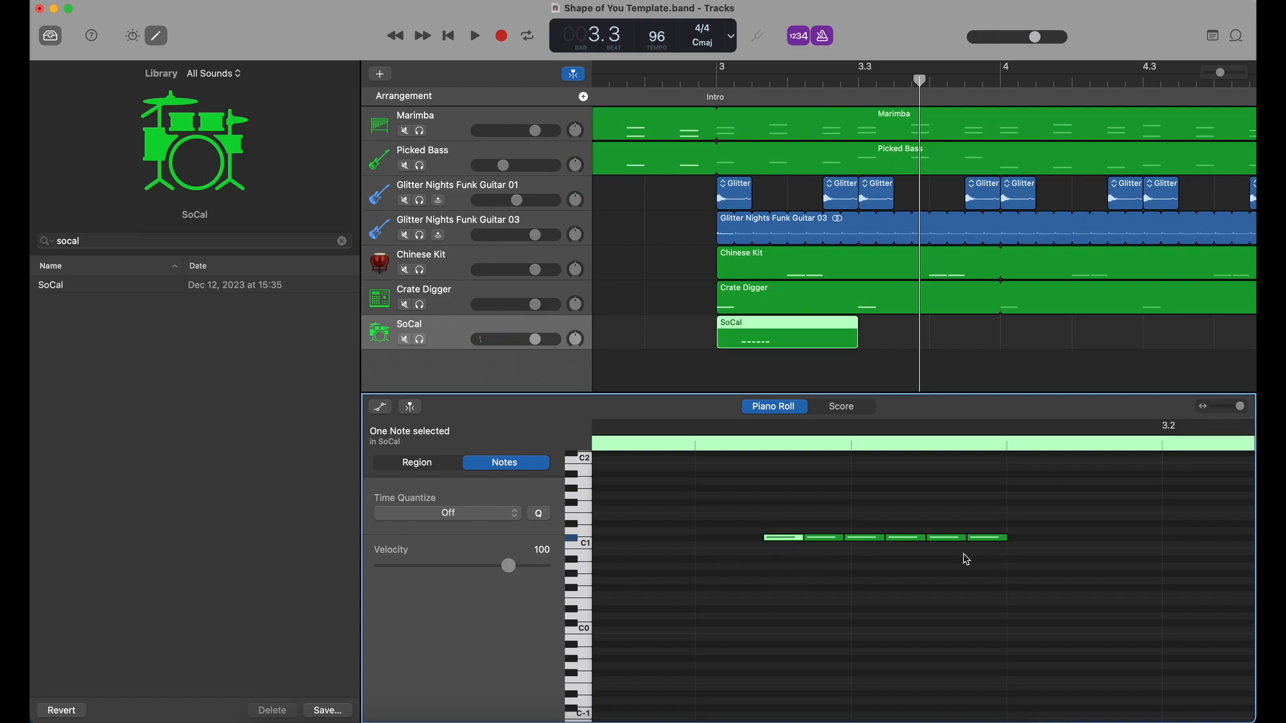
left_click(792, 574)
left_click(790, 538)
left_click_drag(507, 570, 391, 571)
left_click(829, 568)
left_click(828, 538)
left_click_drag(511, 573, 407, 575)
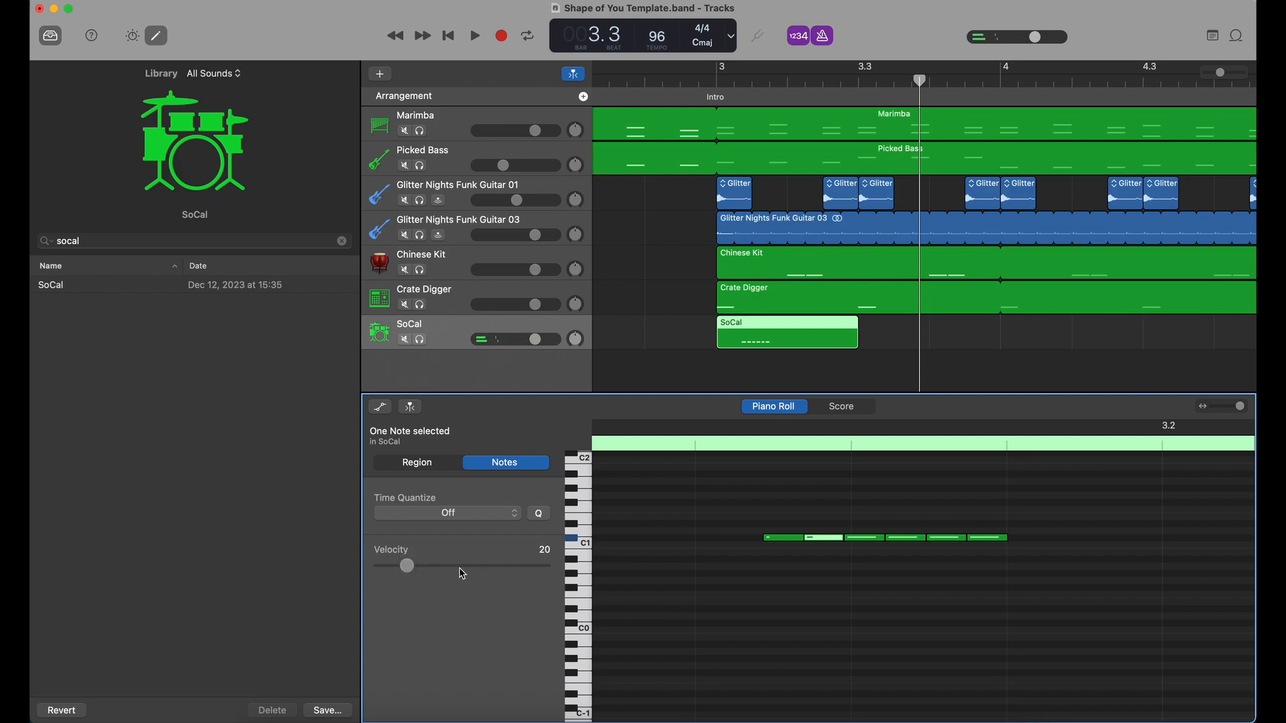
left_click(871, 544)
left_click_drag(507, 568, 422, 575)
- Lower the velocities of the fourth and fifth roll notes in rising order and set the sixth to 61
left_click(908, 539)
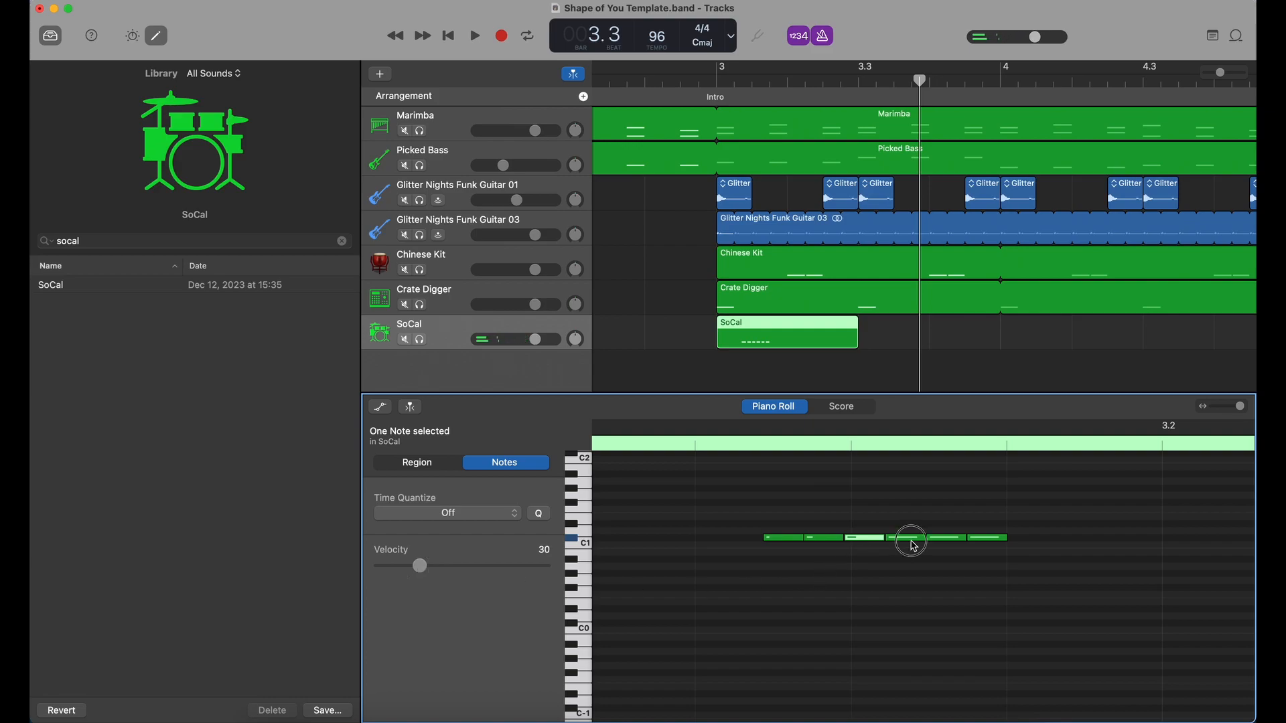
left_click_drag(510, 569, 433, 576)
left_click(952, 539)
left_click_drag(521, 567, 466, 575)
left_click(985, 538)
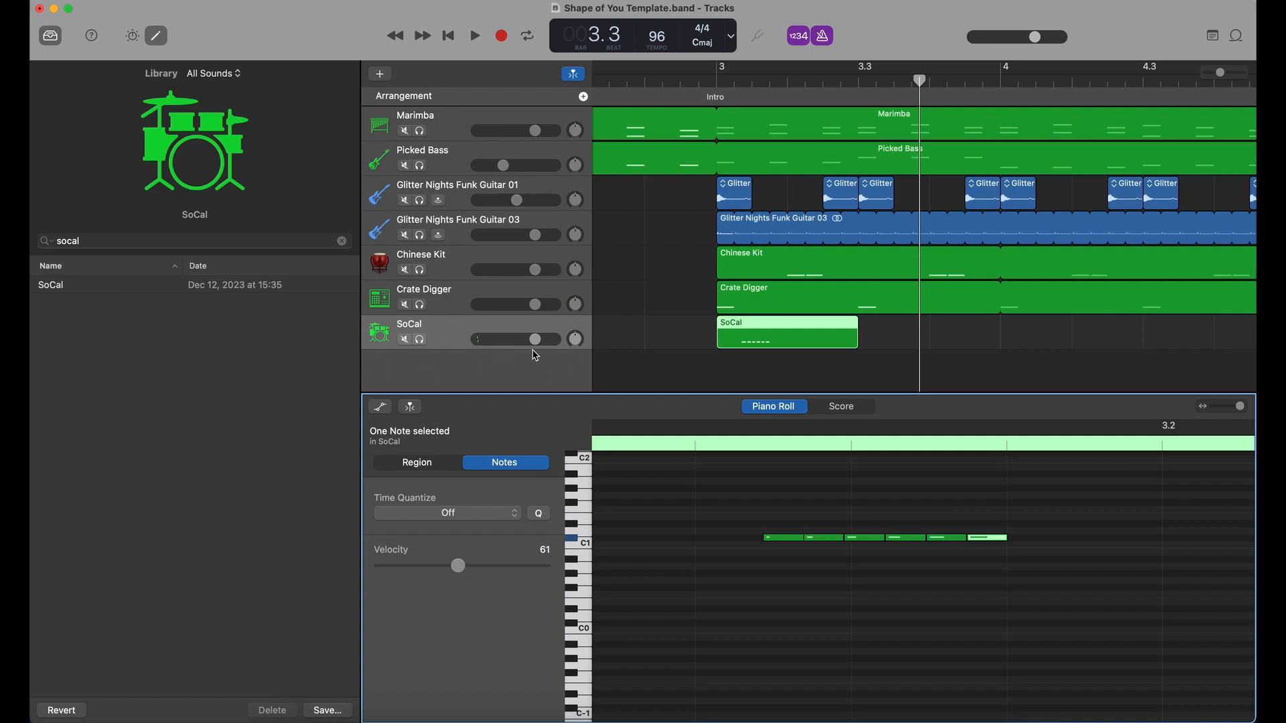
- Lower the SoCal track's volume and loop its region onward past bar 5, checking playback from bar 3
left_click_drag(538, 346, 493, 343)
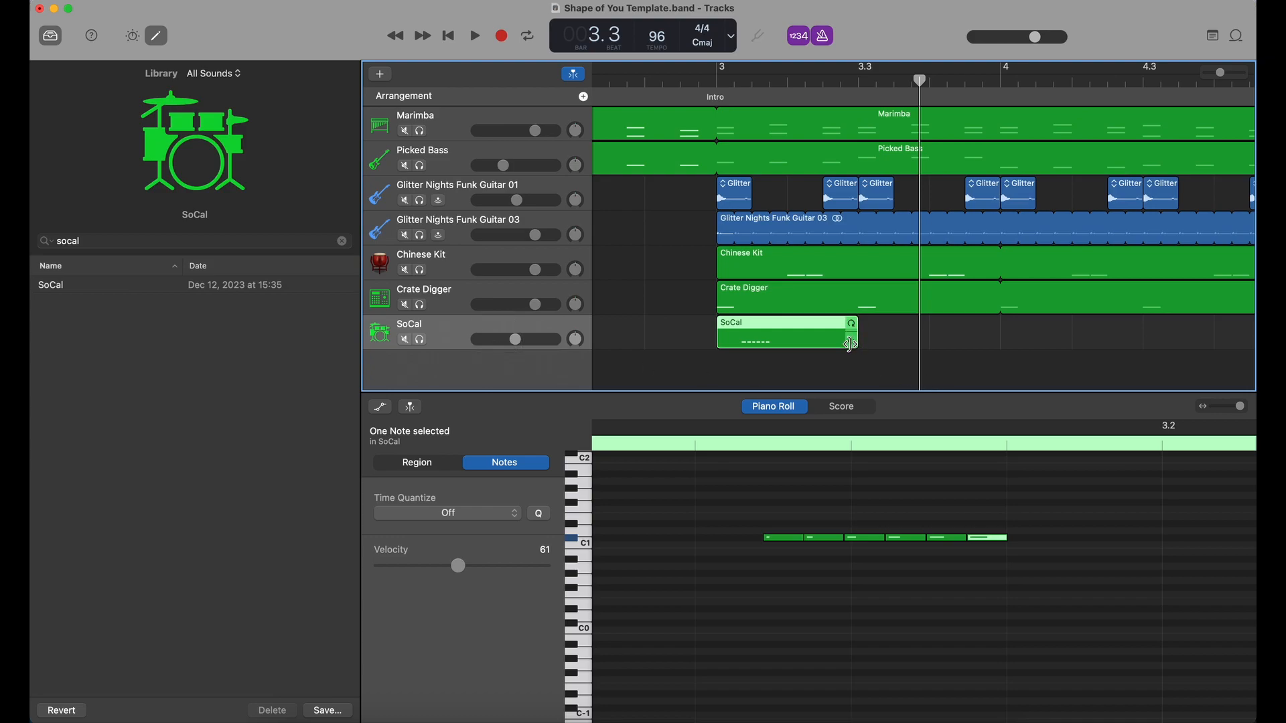
left_click_drag(859, 326, 1003, 343)
left_click(718, 82)
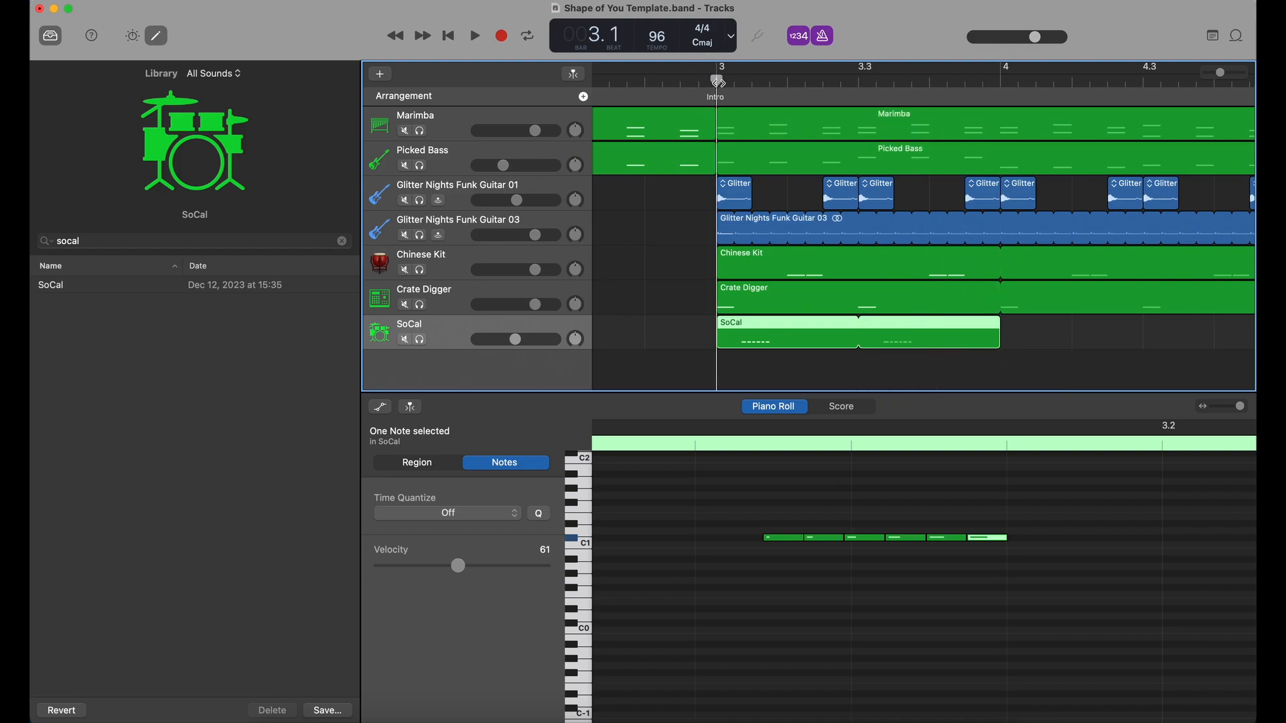
key("space")
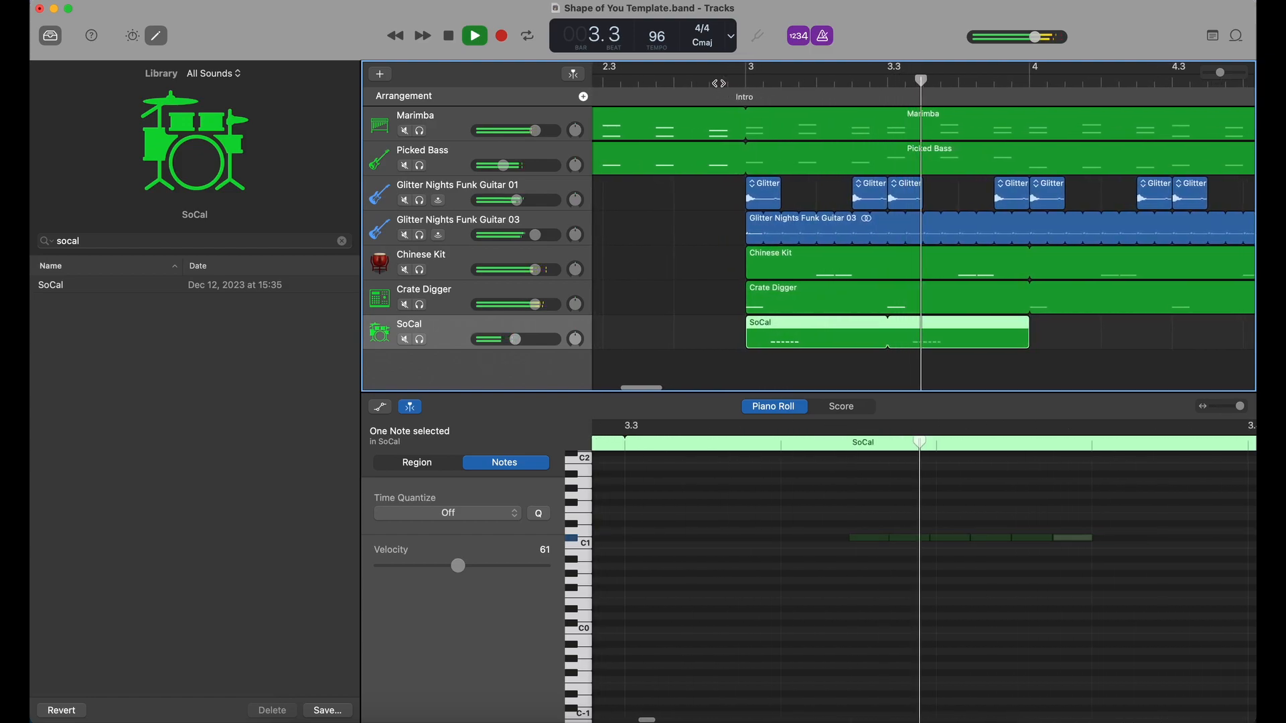
key("space")
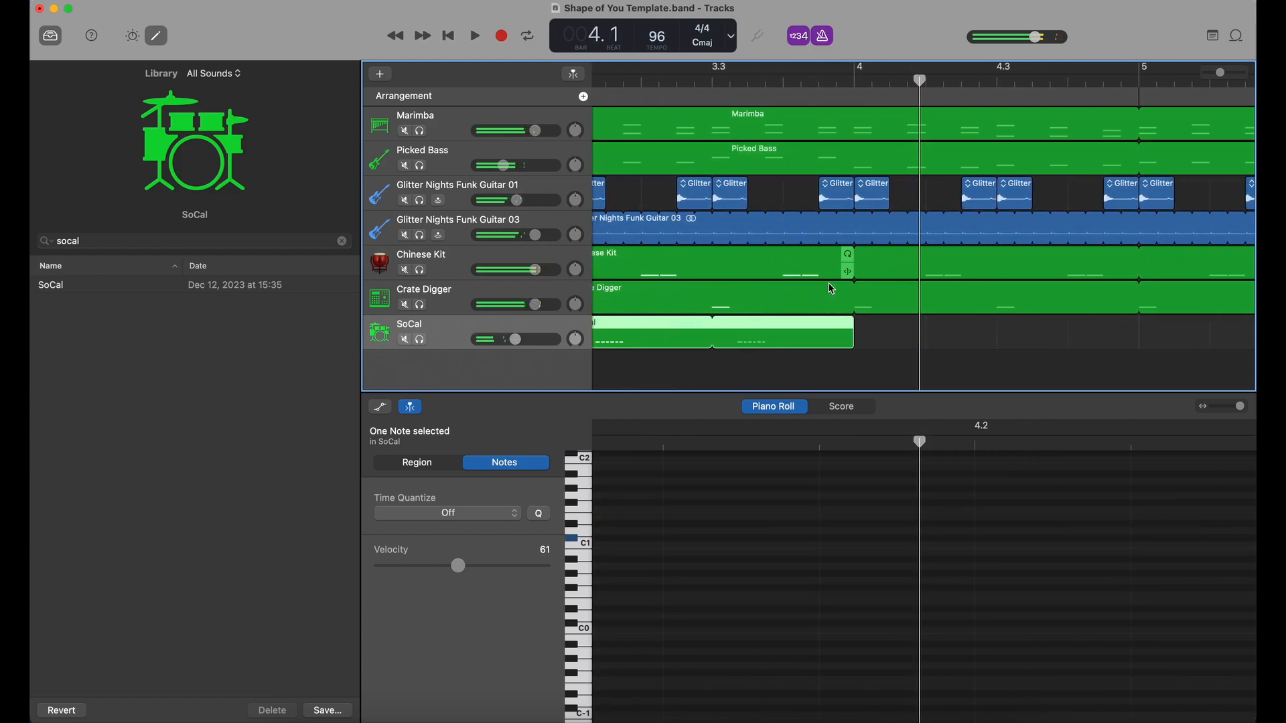
left_click_drag(849, 327, 1234, 335)
left_click_drag(1220, 74, 1200, 72)
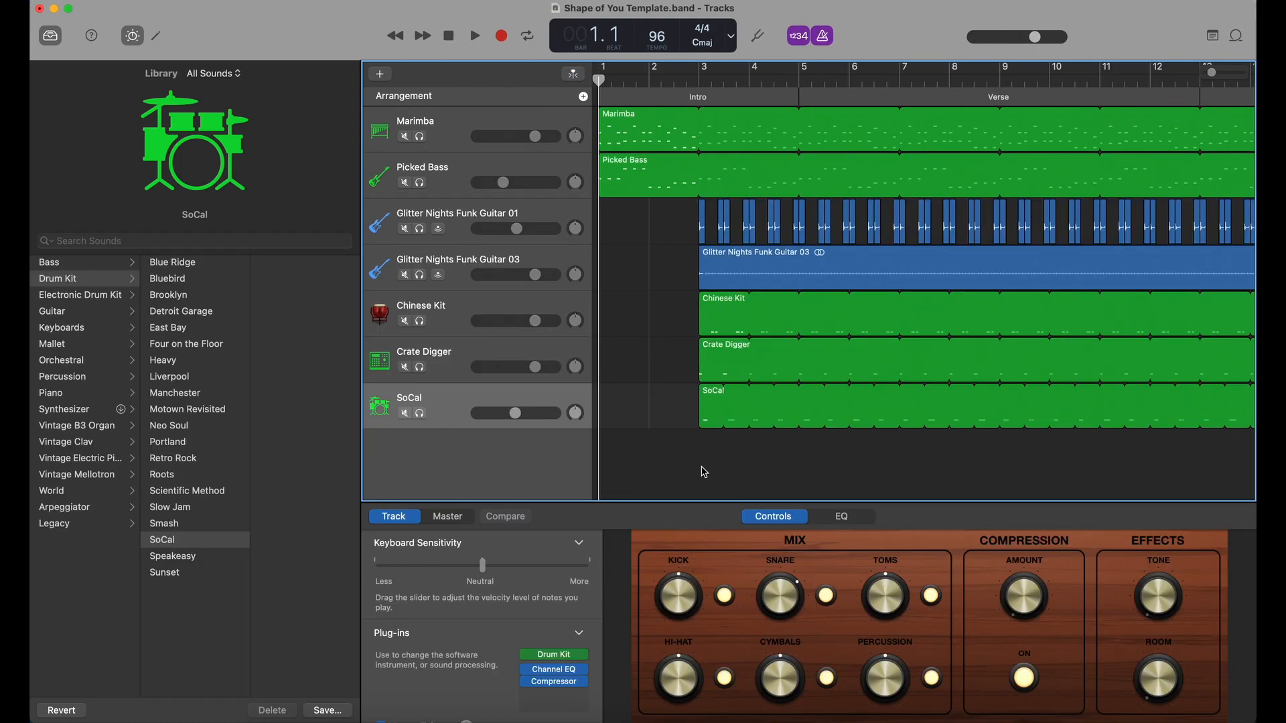
- Split the Marimba, Picked Bass, Glitter Nights Funk Guitar 03, Chinese Kit, Crate Digger and SoCal regions at bar 20
scroll(704, 472, "right", 15)
scroll(704, 472, "right", 2)
left_click(732, 79)
left_click_drag(732, 79, 728, 80)
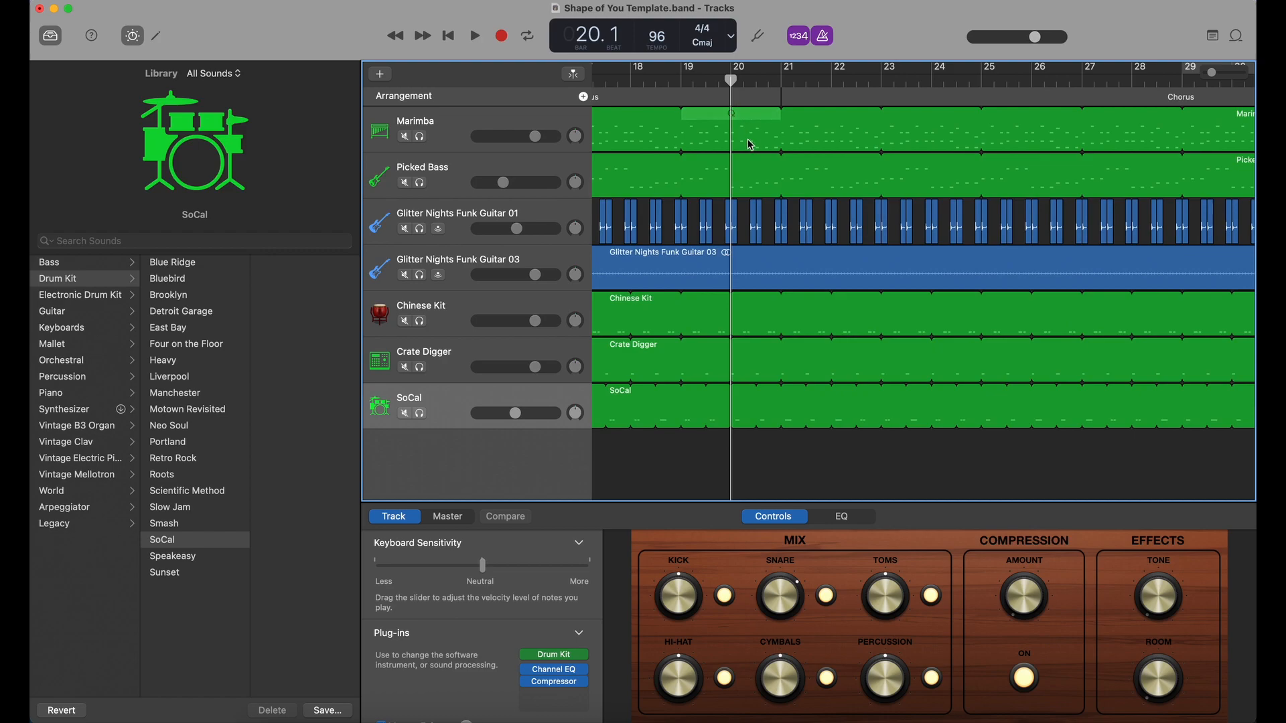
left_click(750, 146)
key("super+t")
left_click(754, 180)
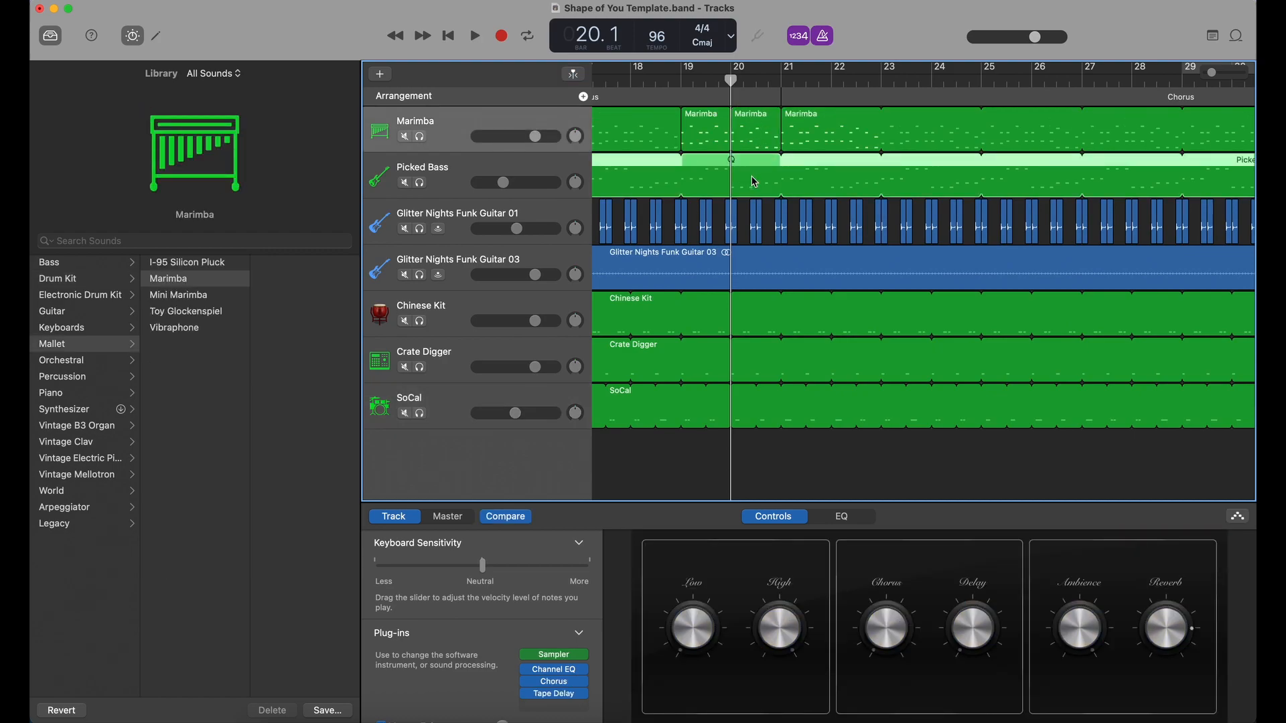
key("super+t")
left_click(746, 323)
key("super+t")
left_click(747, 275)
key("super+t")
left_click(749, 367)
key("super+t")
left_click(742, 402)
key("super+t")
- Split the Marimba, Picked Bass, Glitter Nights Funk Guitar 03, Chinese Kit, Crate Digger and SoCal regions at bar 21
left_click_drag(730, 79, 781, 81)
key("super+t")
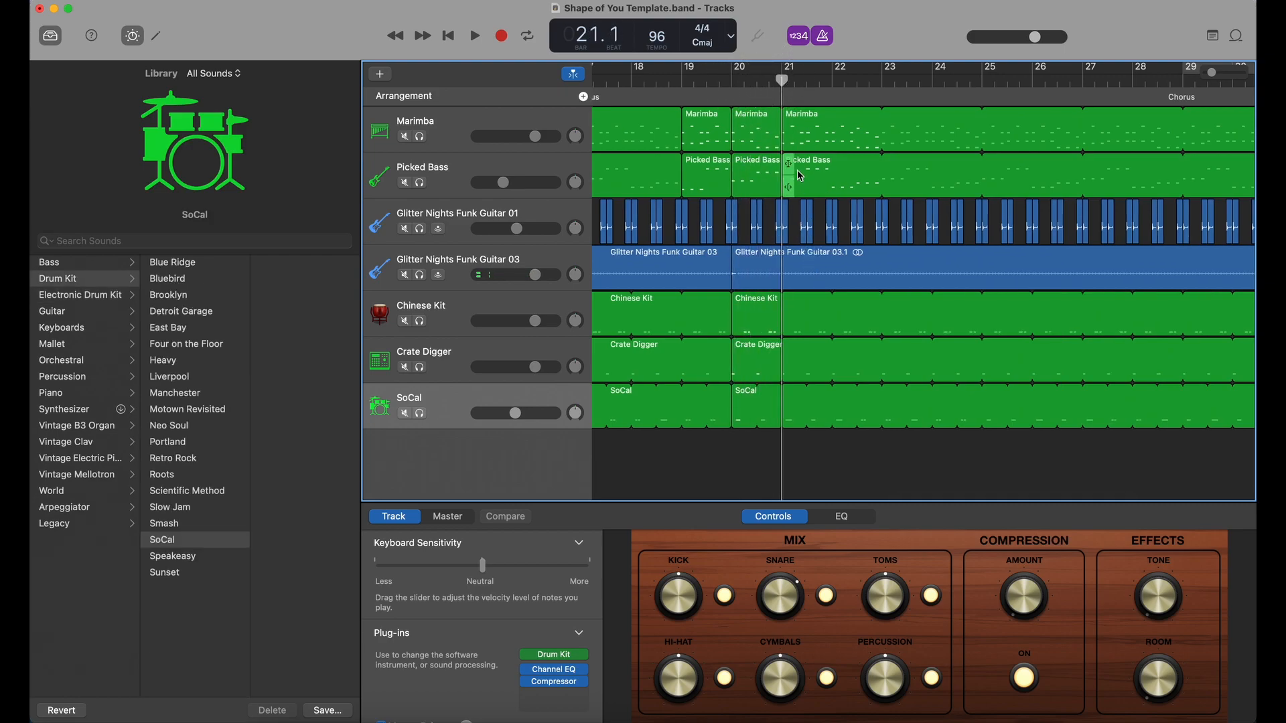
left_click(799, 134)
key("super+t")
left_click(798, 176)
key("super+t")
left_click(807, 304)
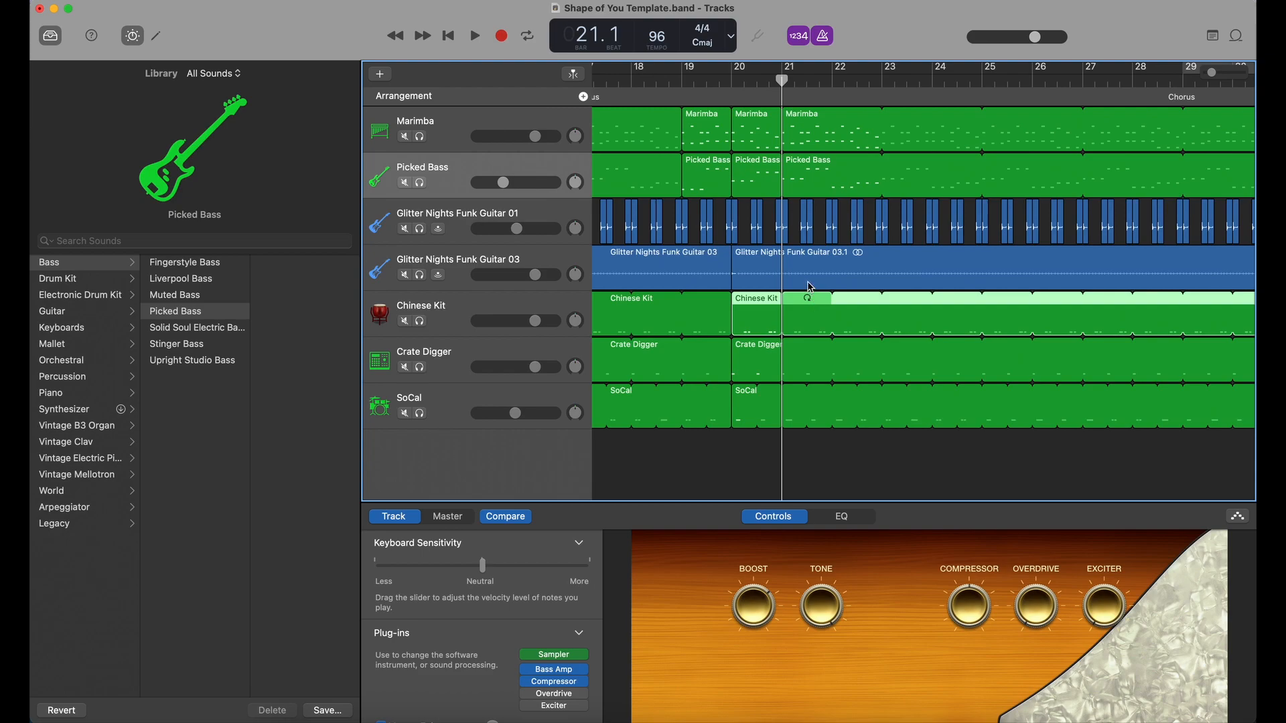
key("super+t")
left_click(809, 278)
key("super+t")
left_click(816, 359)
key("super+t")
left_click(810, 406)
key("super+t")
- Delete the region pieces between bars 20 and 21 on all seven tracks to leave a one-bar break
left_click(760, 416)
key("Delete")
left_click(756, 358)
key("Delete")
left_click(756, 313)
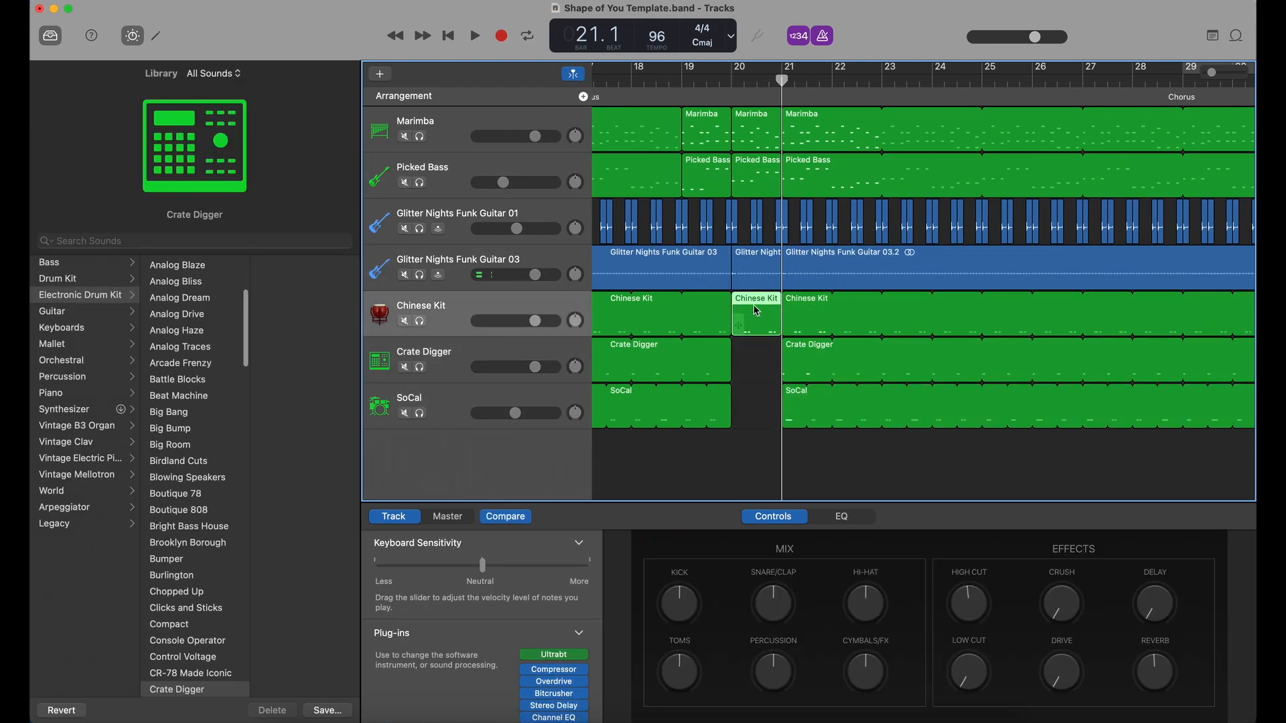
key("Delete")
left_click(757, 272)
key("Delete")
left_click(758, 175)
key("Delete")
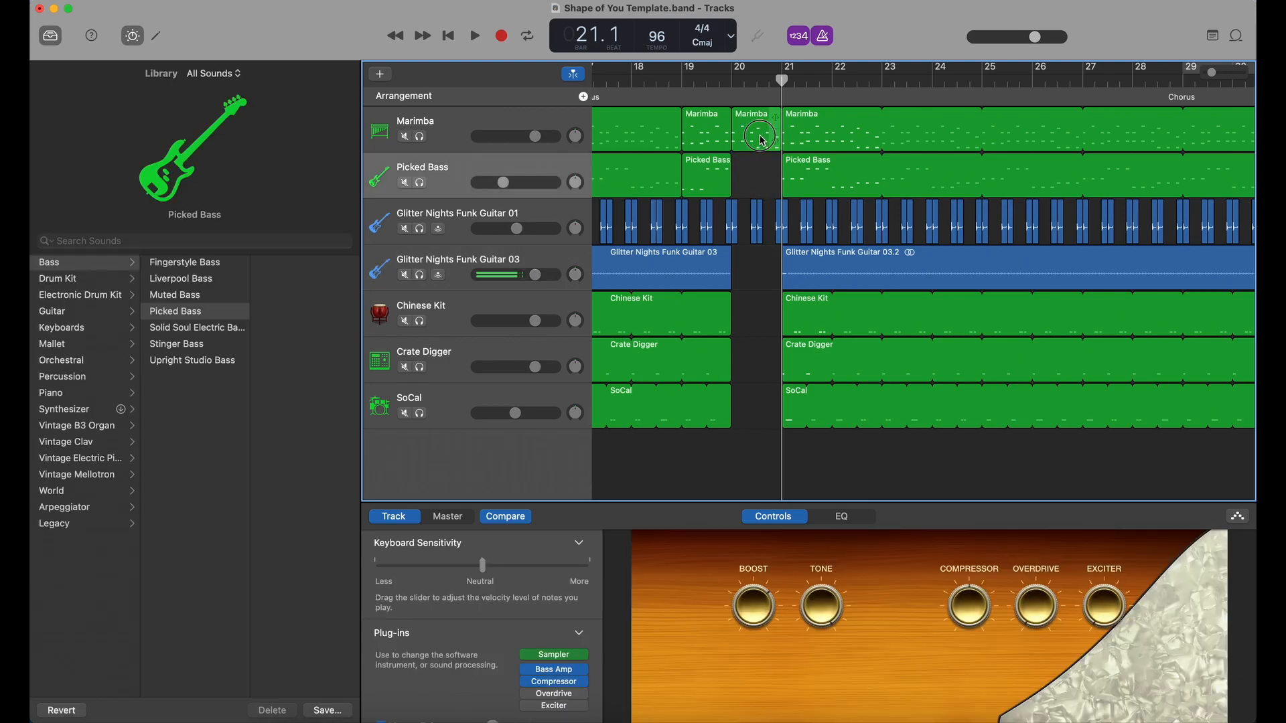
left_click(763, 140)
key("Delete")
left_click(759, 237)
key("Delete")
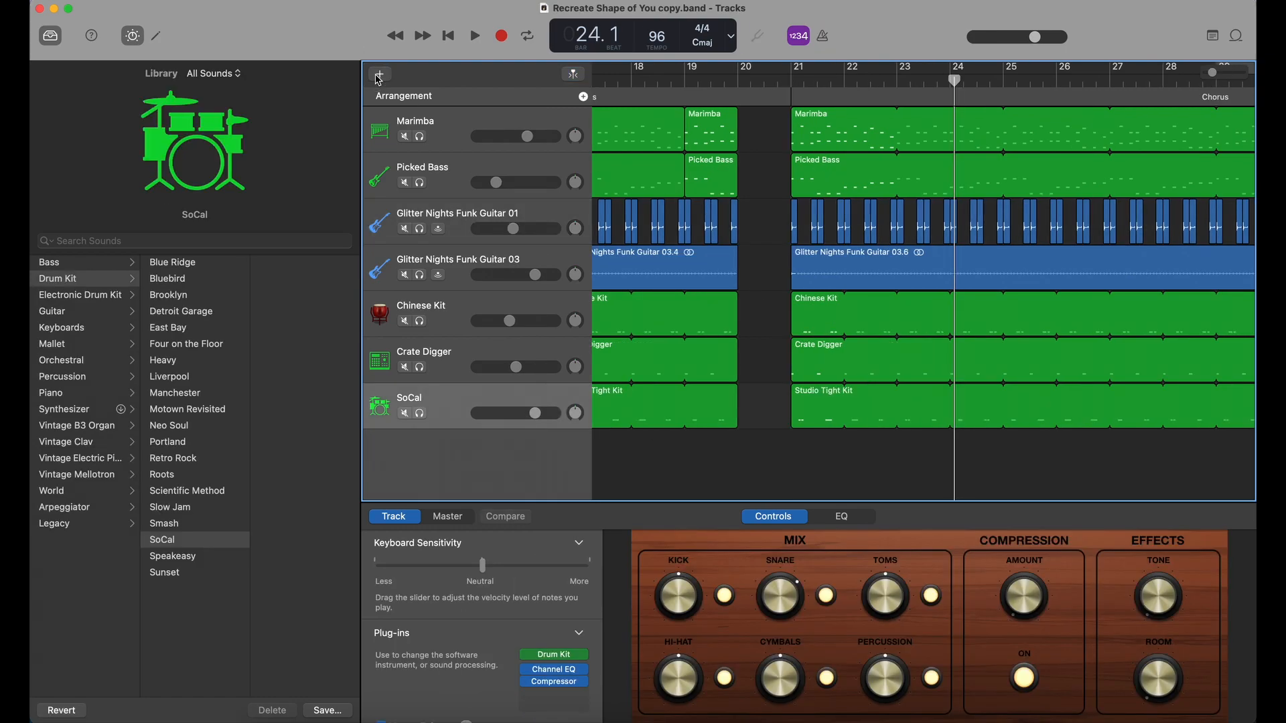
- Create a second SoCal drum track as a new software instrument track
left_click(379, 75)
left_click(921, 474)
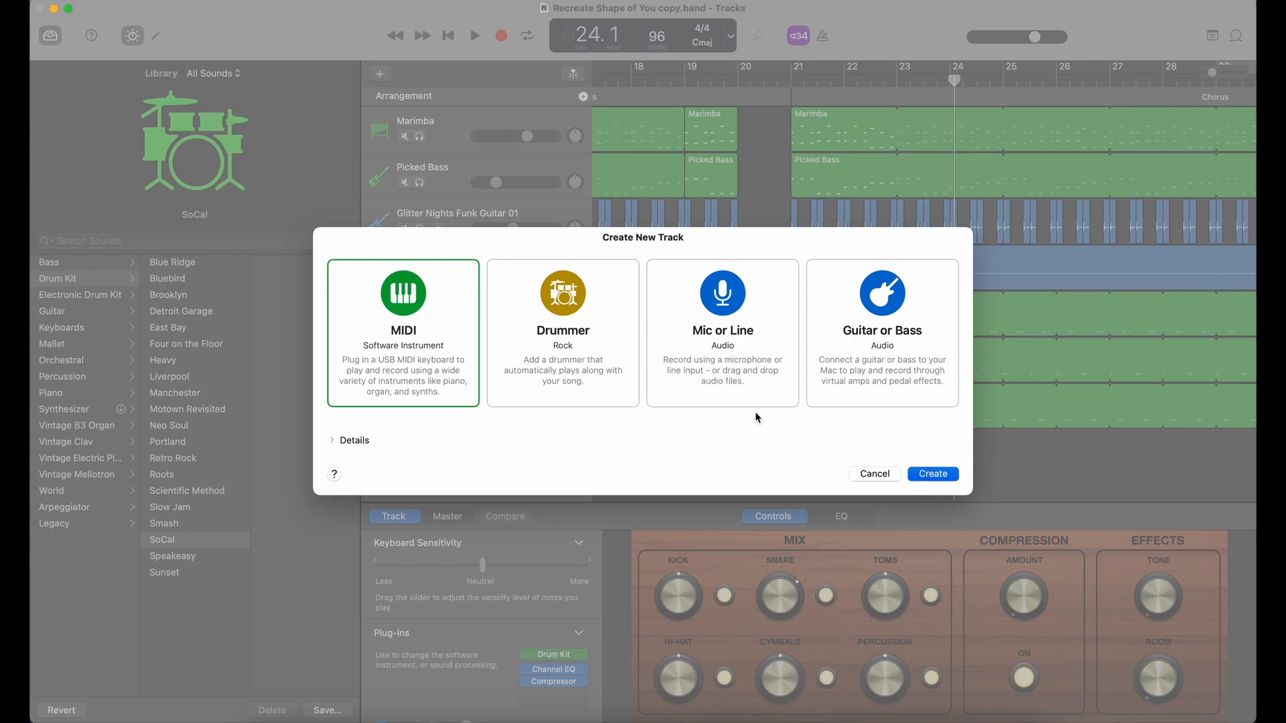
left_click(187, 240)
type("socal")
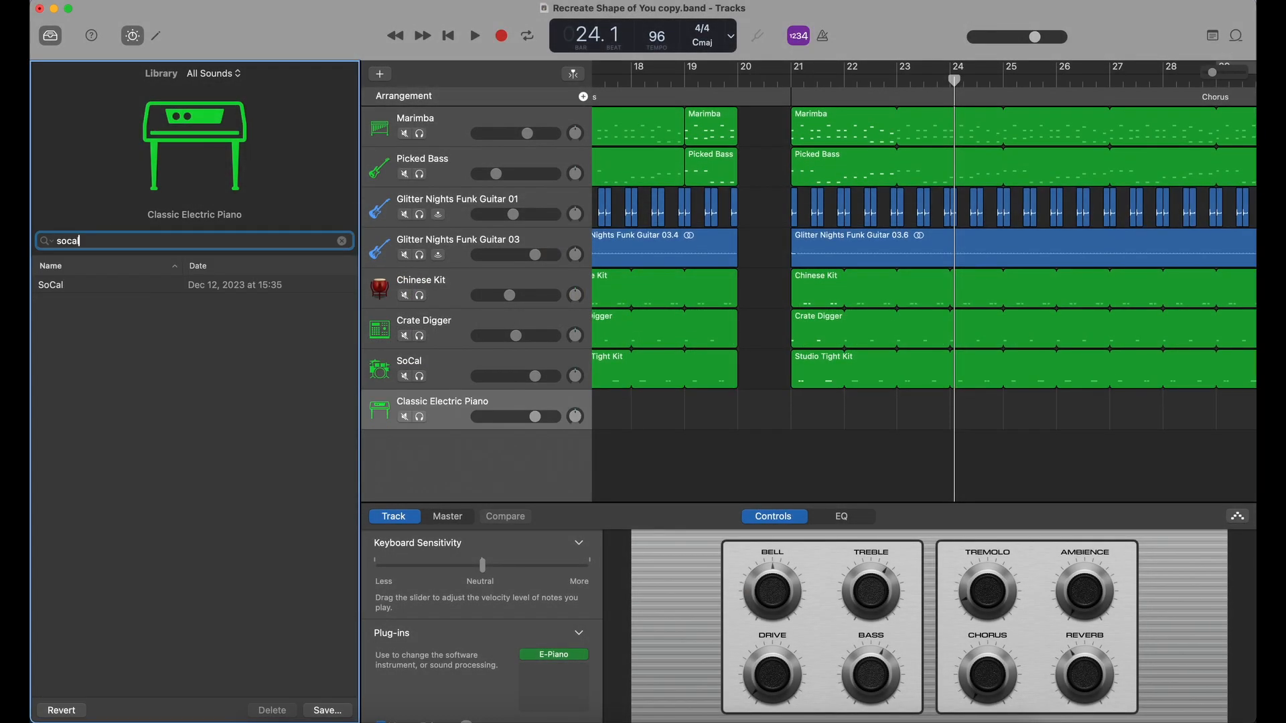
left_click(115, 289)
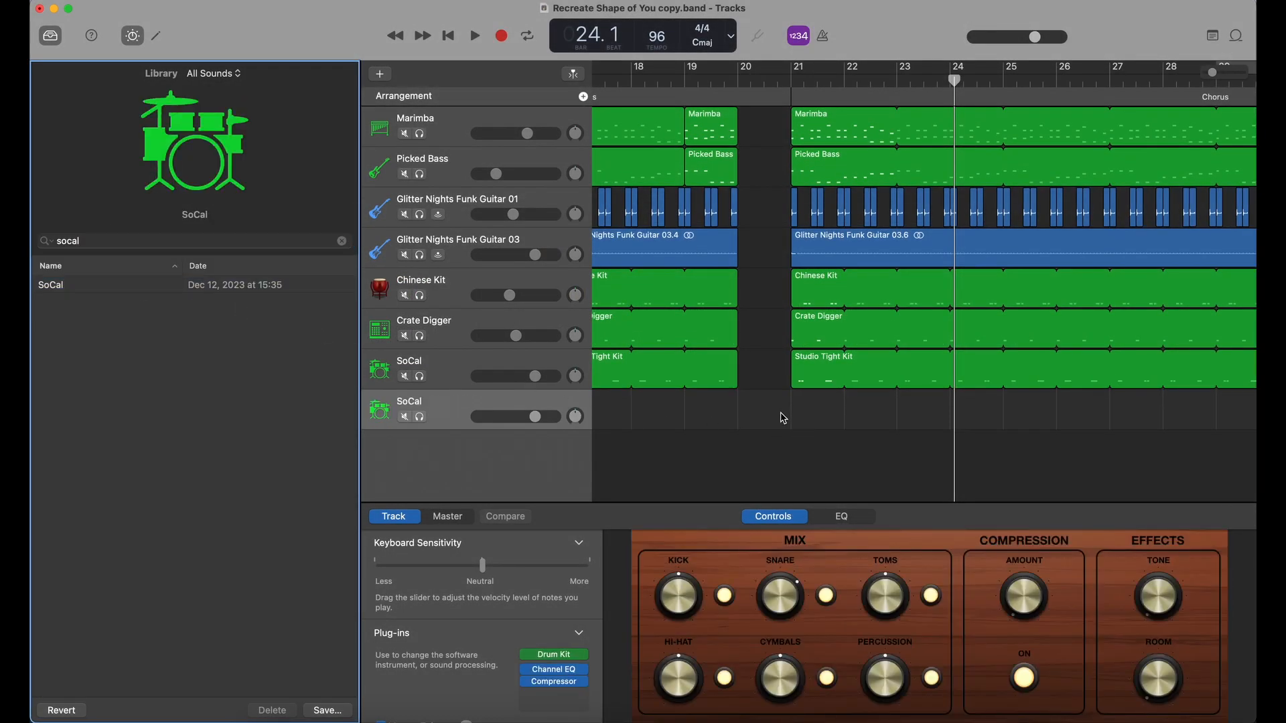
- Place the playhead at bar 21 and raise the new SoCal track's Master Reverb to about halfway
left_click(792, 79)
scroll(509, 603, "down", 2)
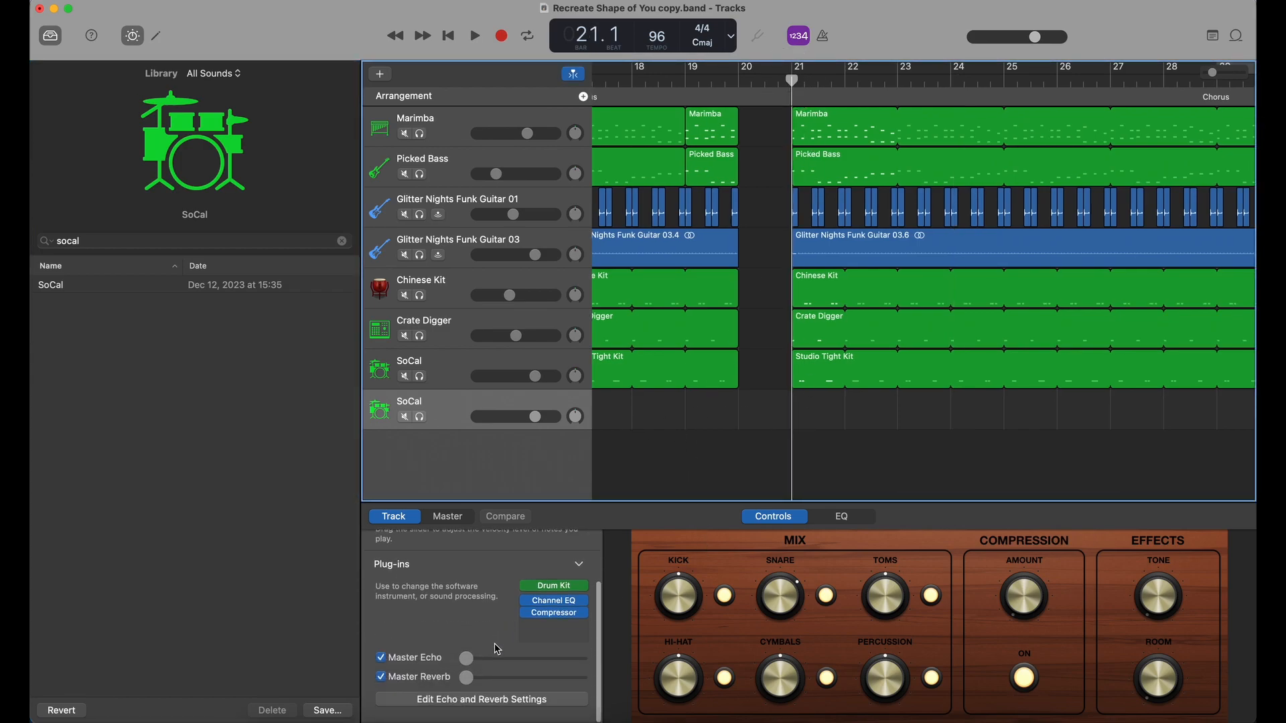
left_click_drag(476, 682, 528, 687)
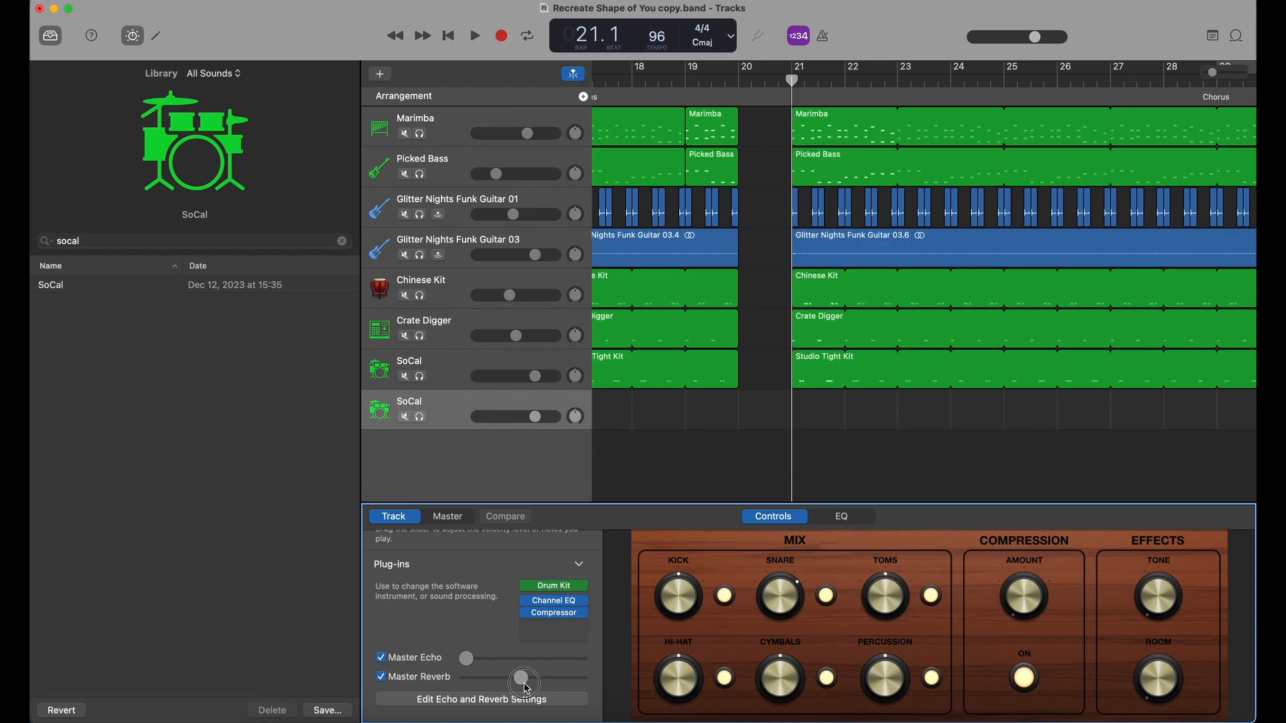
- Audition the C1 kick and add a sixteenth C1 note at the start of bar 21 with a velocity of about 80
key("e")
scroll(860, 549, "down", 3)
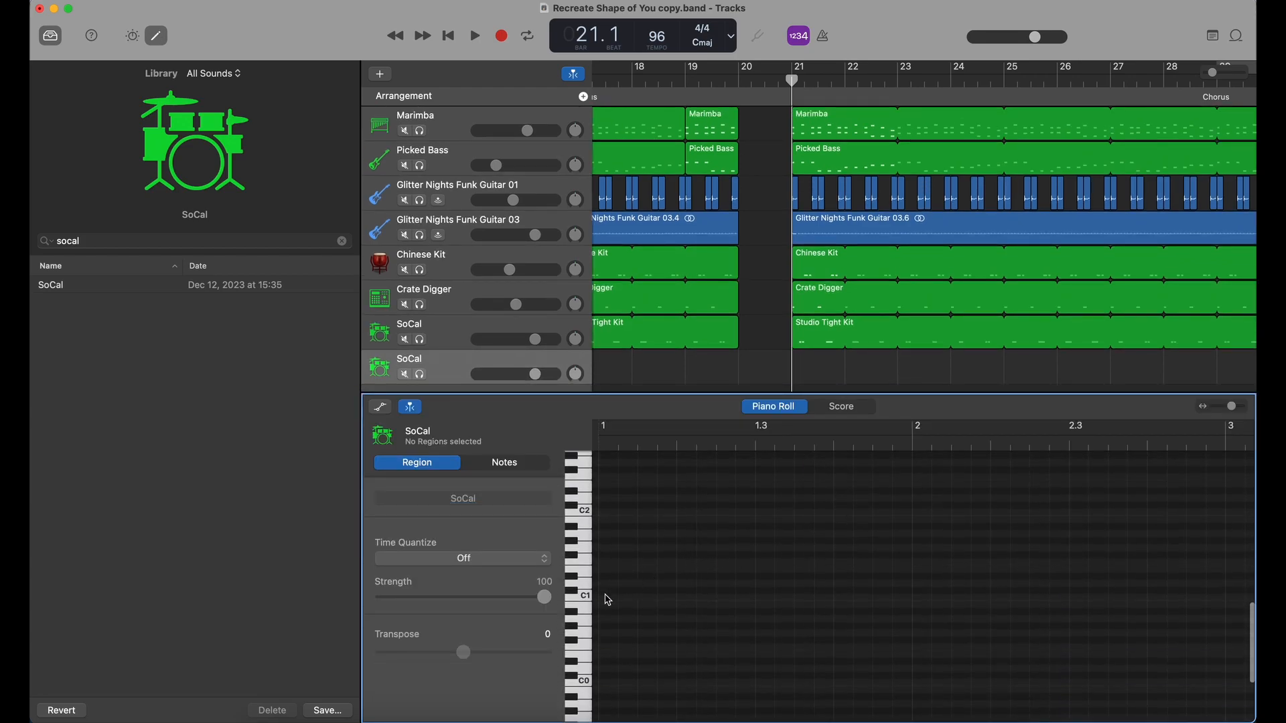
left_click(582, 600)
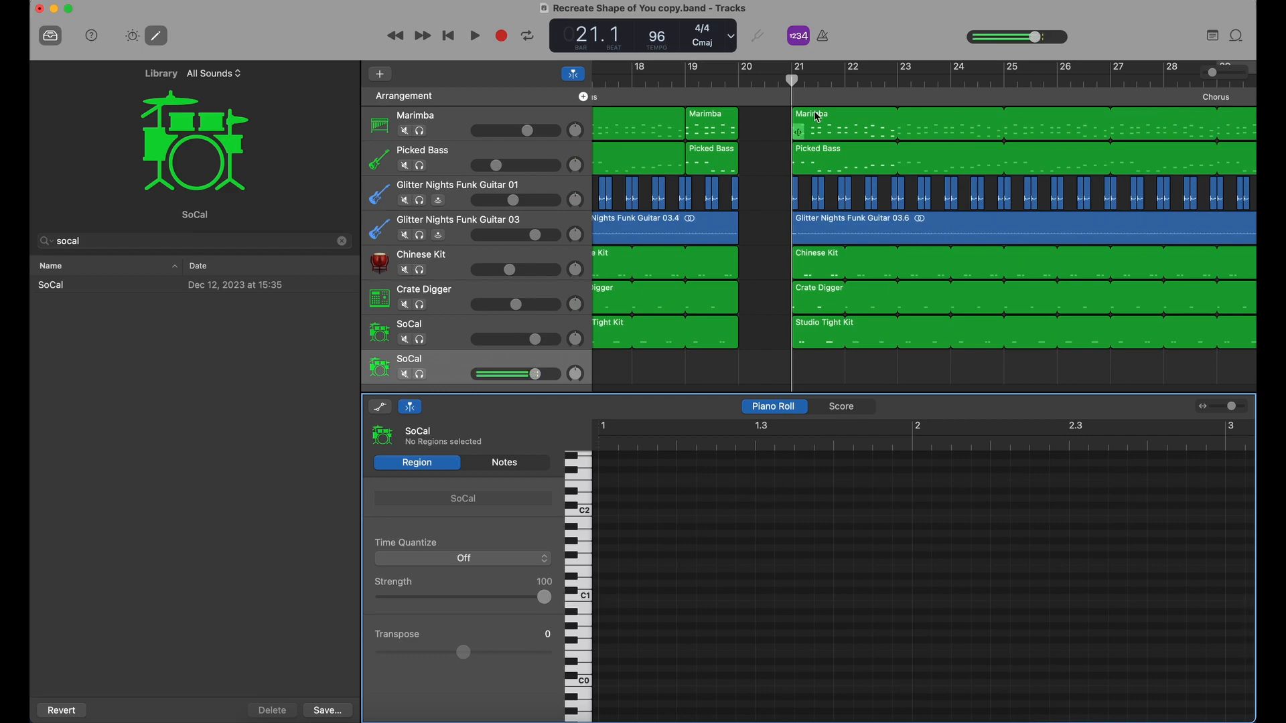
left_click(794, 81)
scroll(871, 556, "down", 4)
scroll(670, 552, "up", 2)
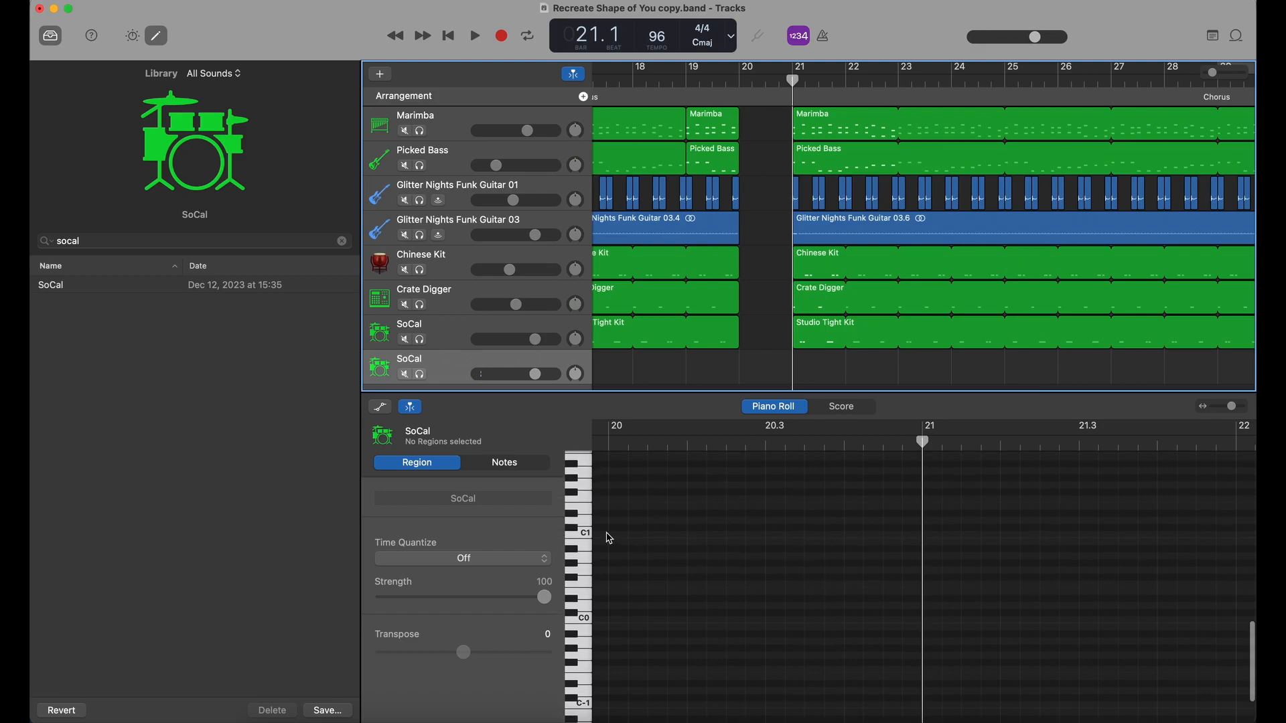
left_click(927, 535, "super")
left_click_drag(927, 535, 940, 536)
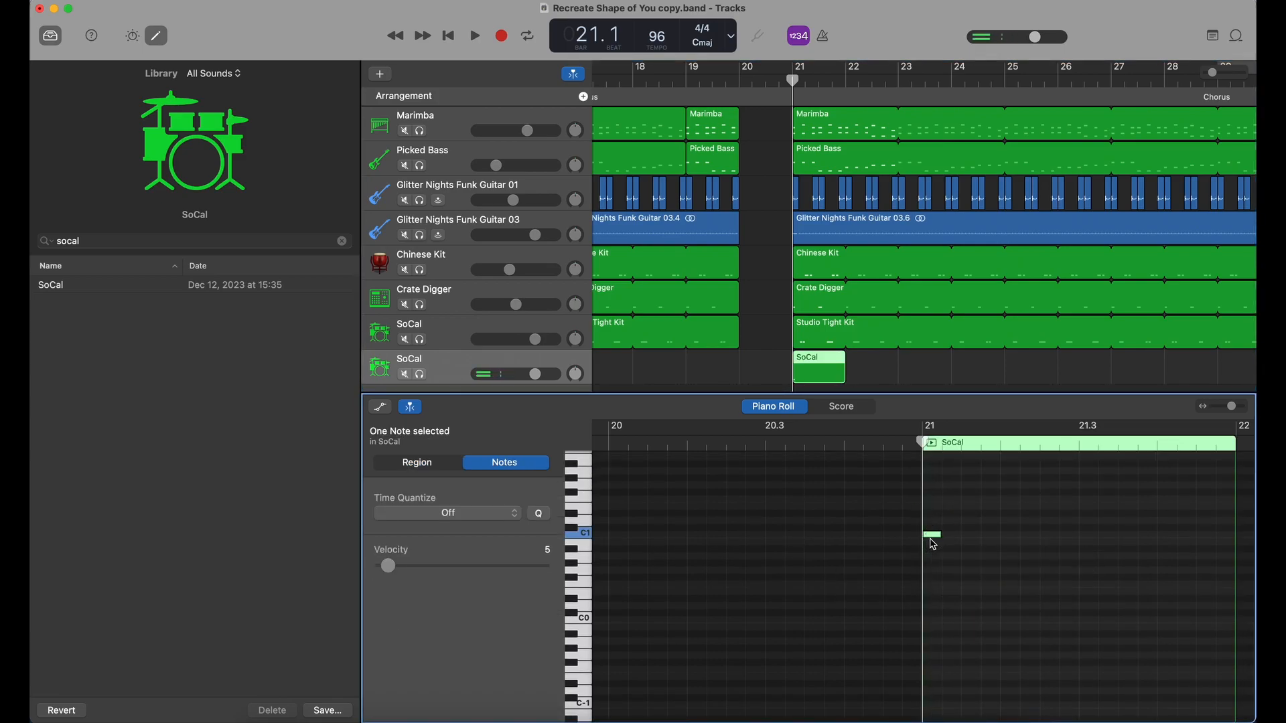
left_click(934, 537)
left_click_drag(396, 568, 492, 580)
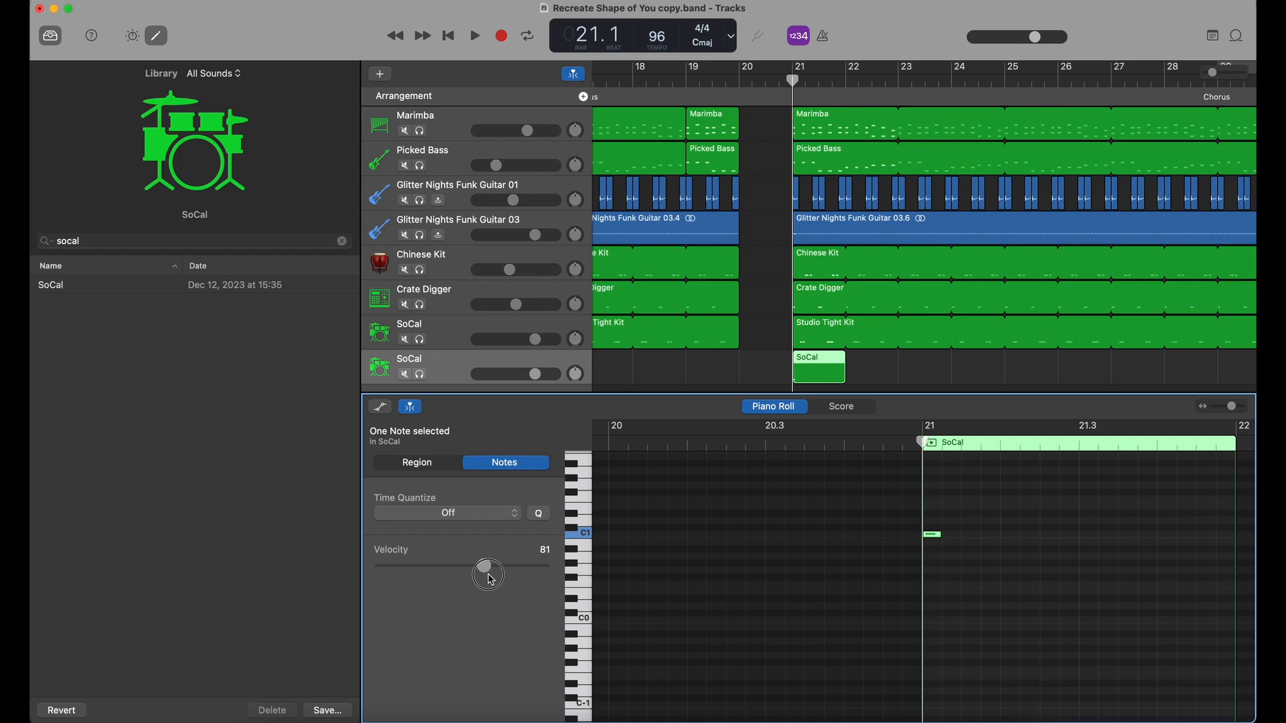
- Add an E1 note at the start of bar 21 above the C1 note and set its velocity to 61
left_click(934, 511)
left_click(932, 507)
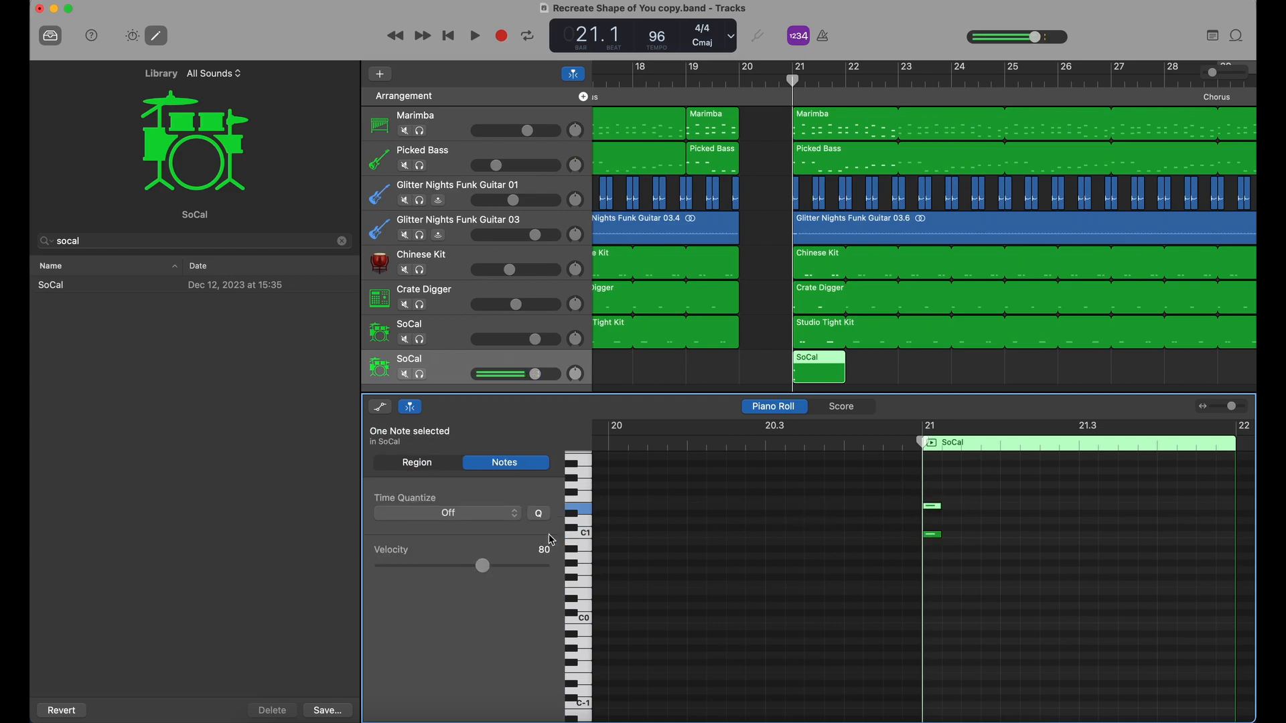
left_click_drag(485, 573, 464, 574)
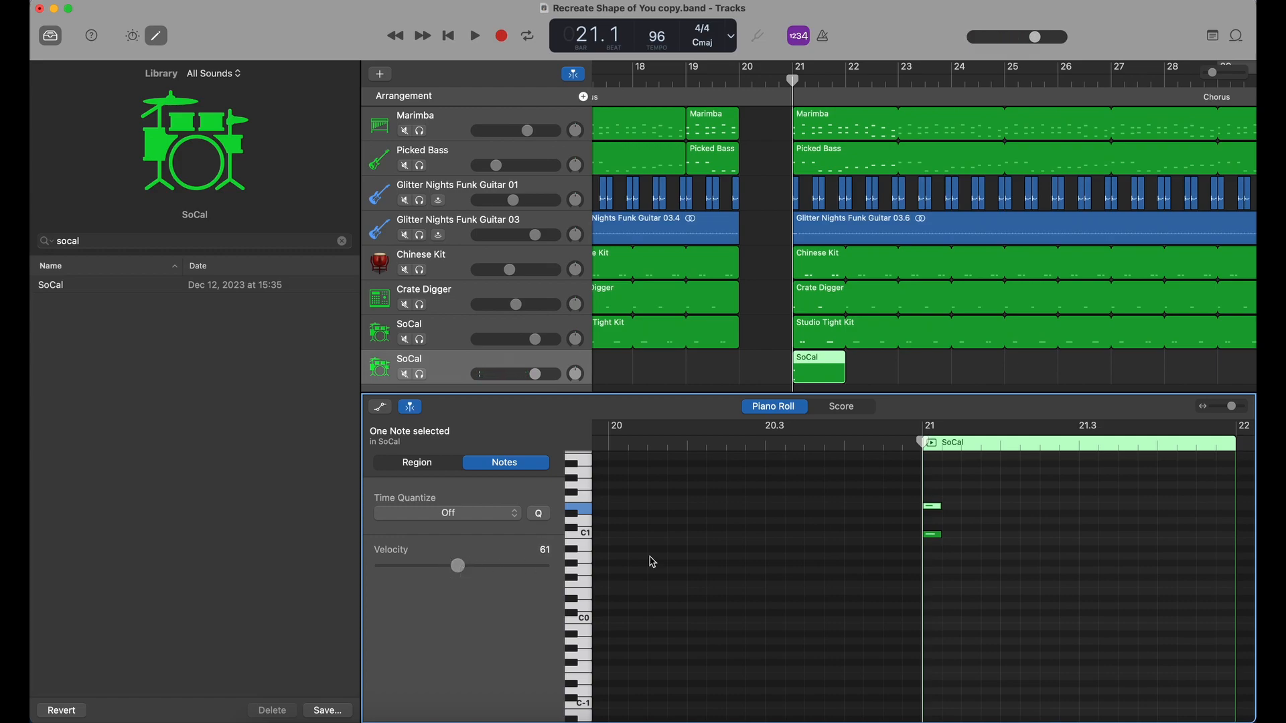
- Add a C1 note on beat 2 of bar 21 in the SoCal region and set its velocity to 81
left_click(1010, 534)
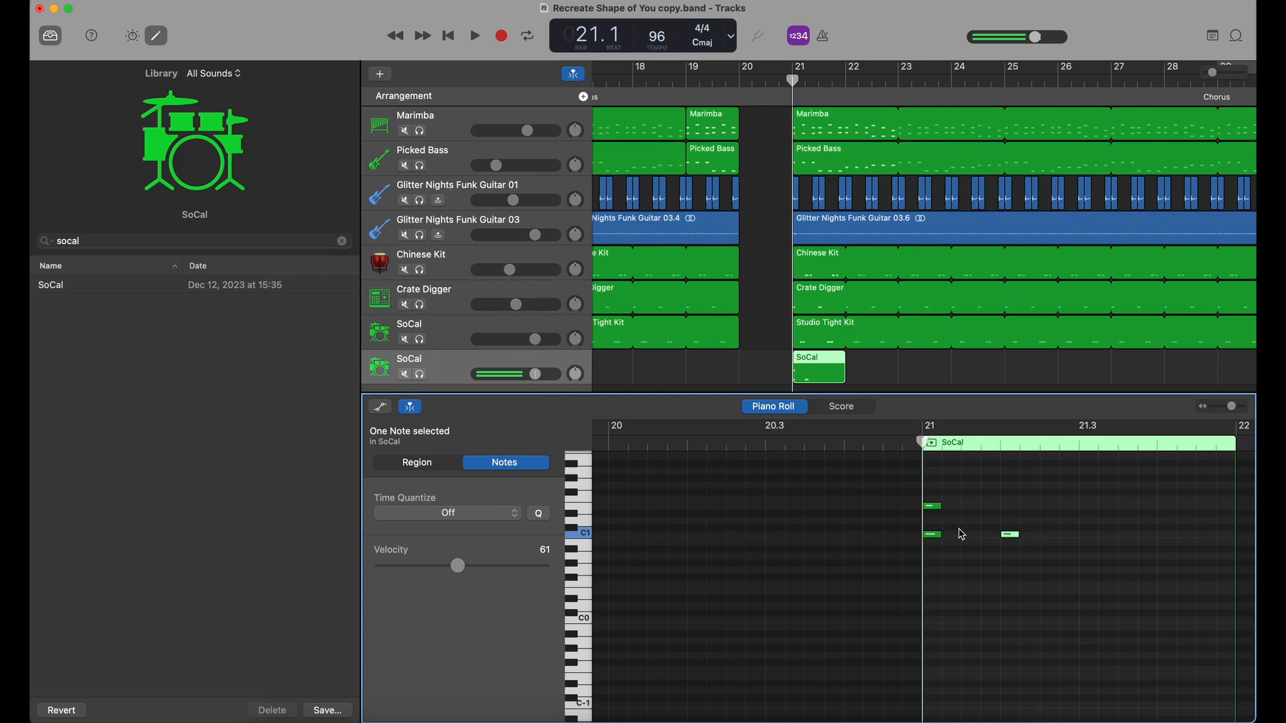
left_click_drag(458, 570, 487, 570)
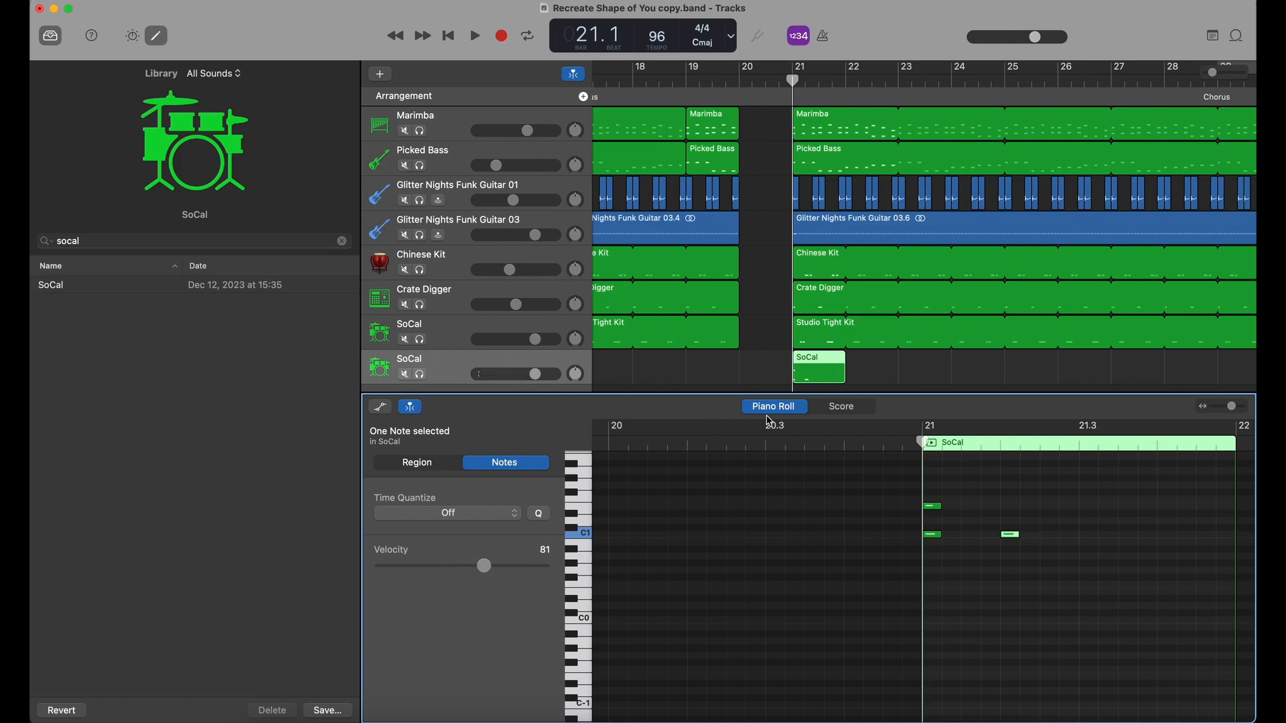
- Shorten the new SoCal region to half a bar and loop it up to bar 29
left_click_drag(837, 373, 1112, 365)
scroll(791, 342, "up", 2)
key("space")
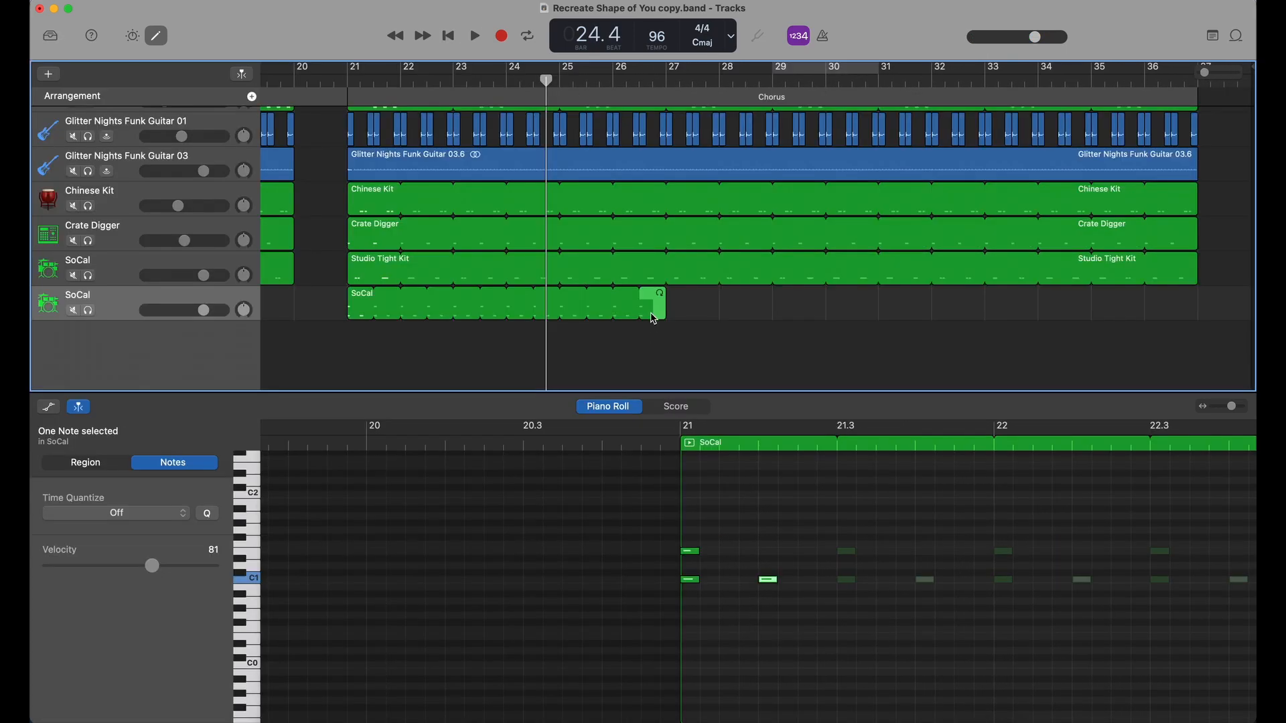
left_click_drag(665, 293, 769, 292)
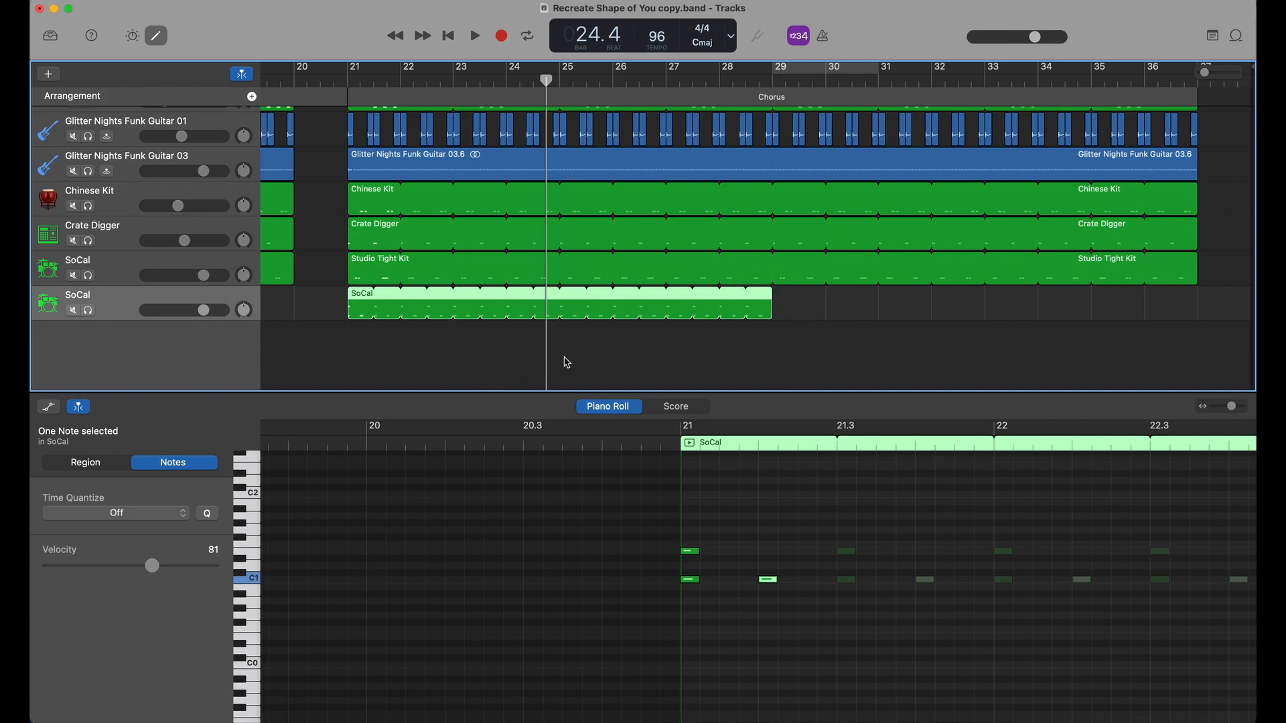
left_click(567, 362)
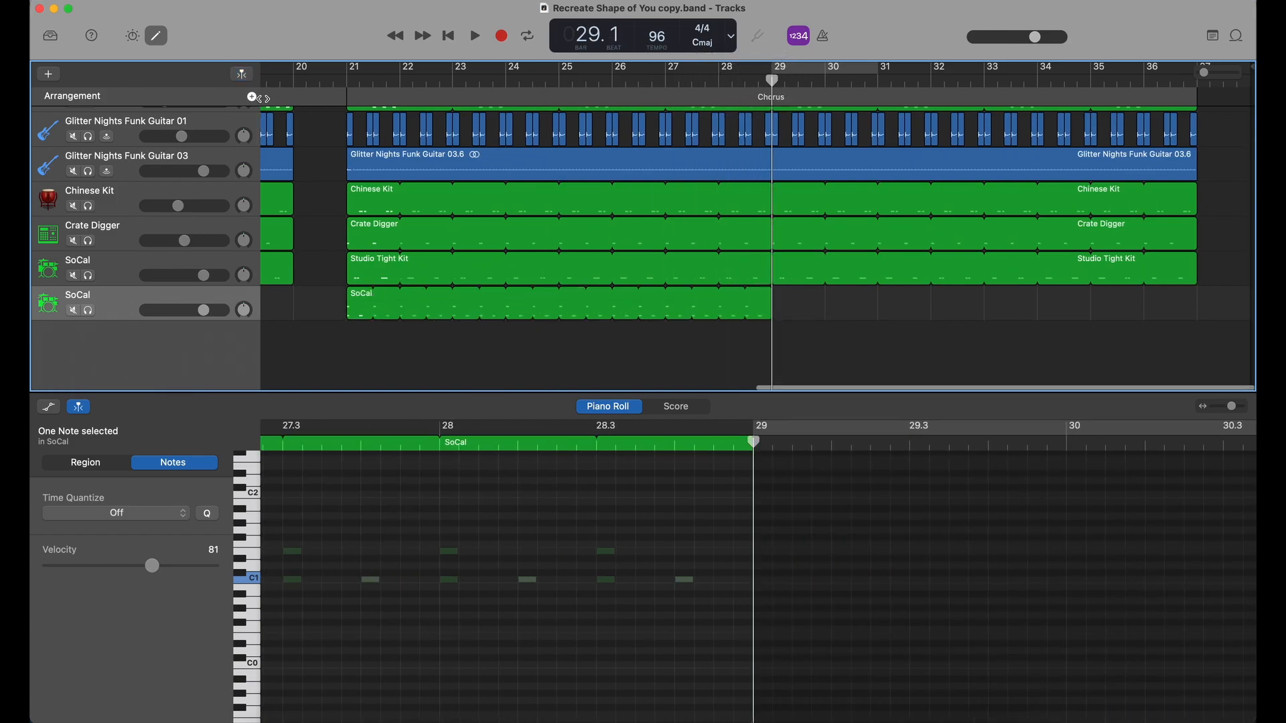
- Create a new software instrument track and assign it the Heavy drum kit
left_click(48, 74)
left_click(923, 474)
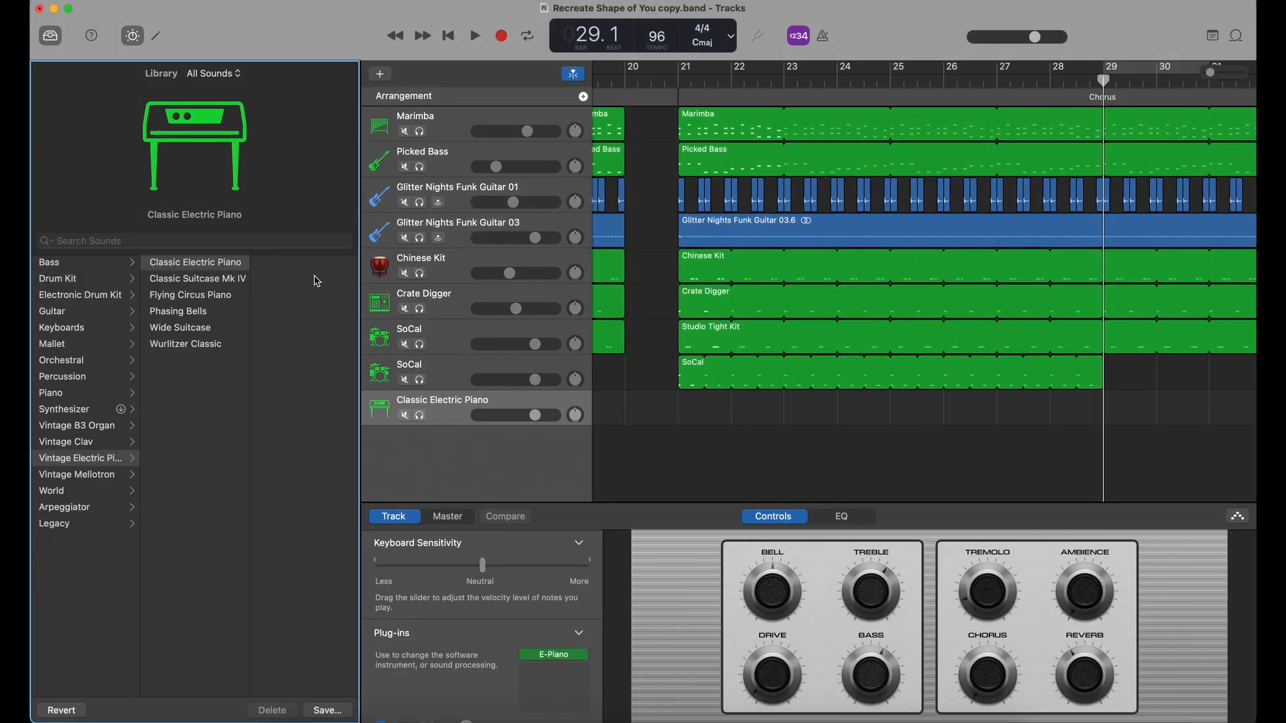
left_click(162, 241)
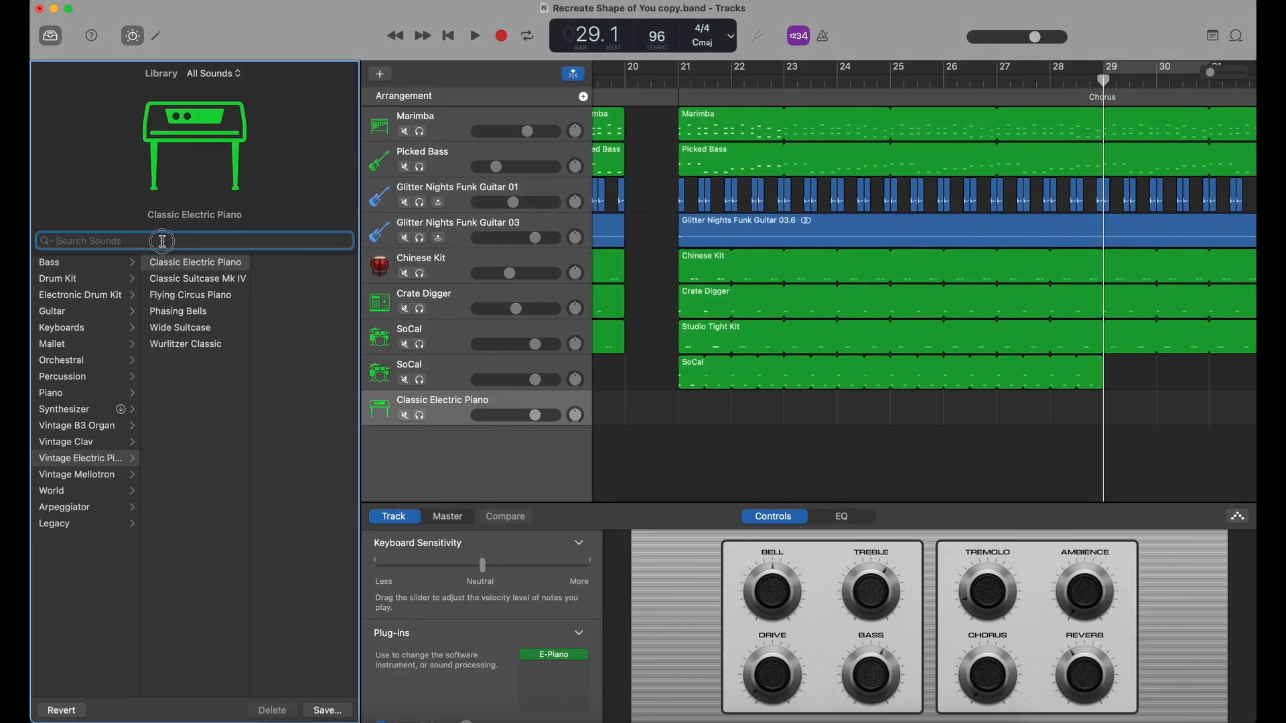
type("heavy")
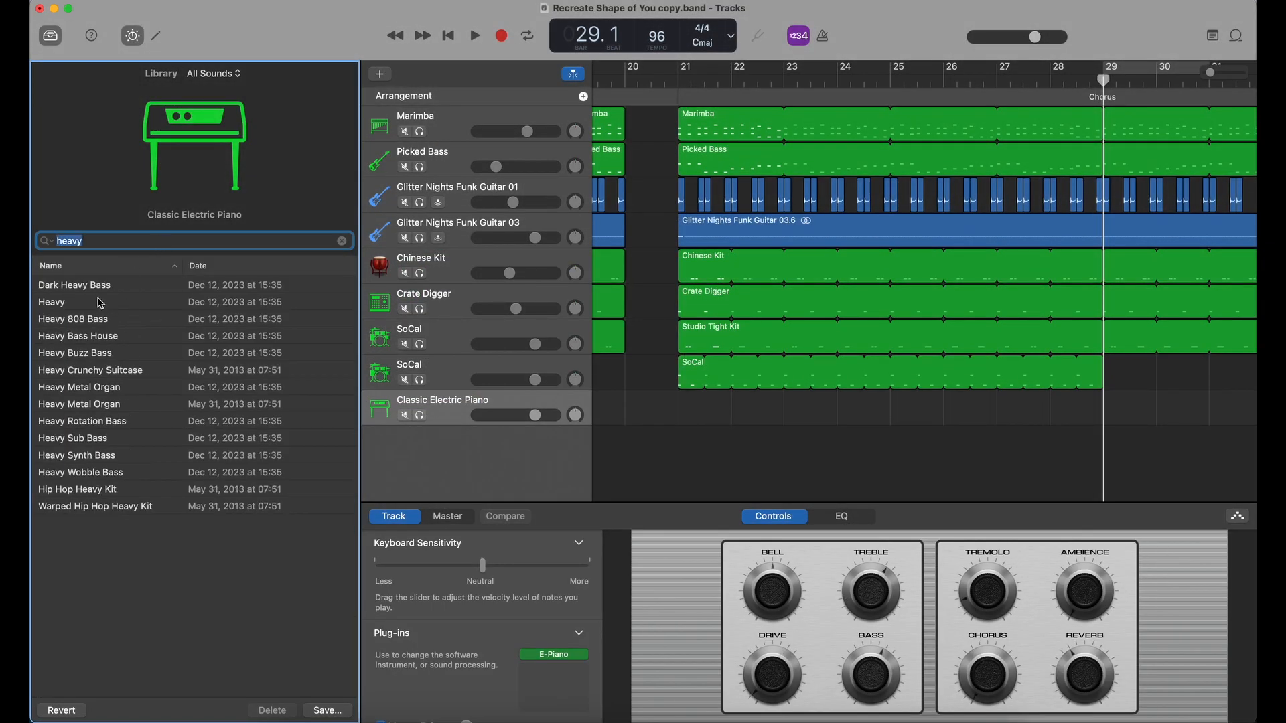
left_click(100, 304)
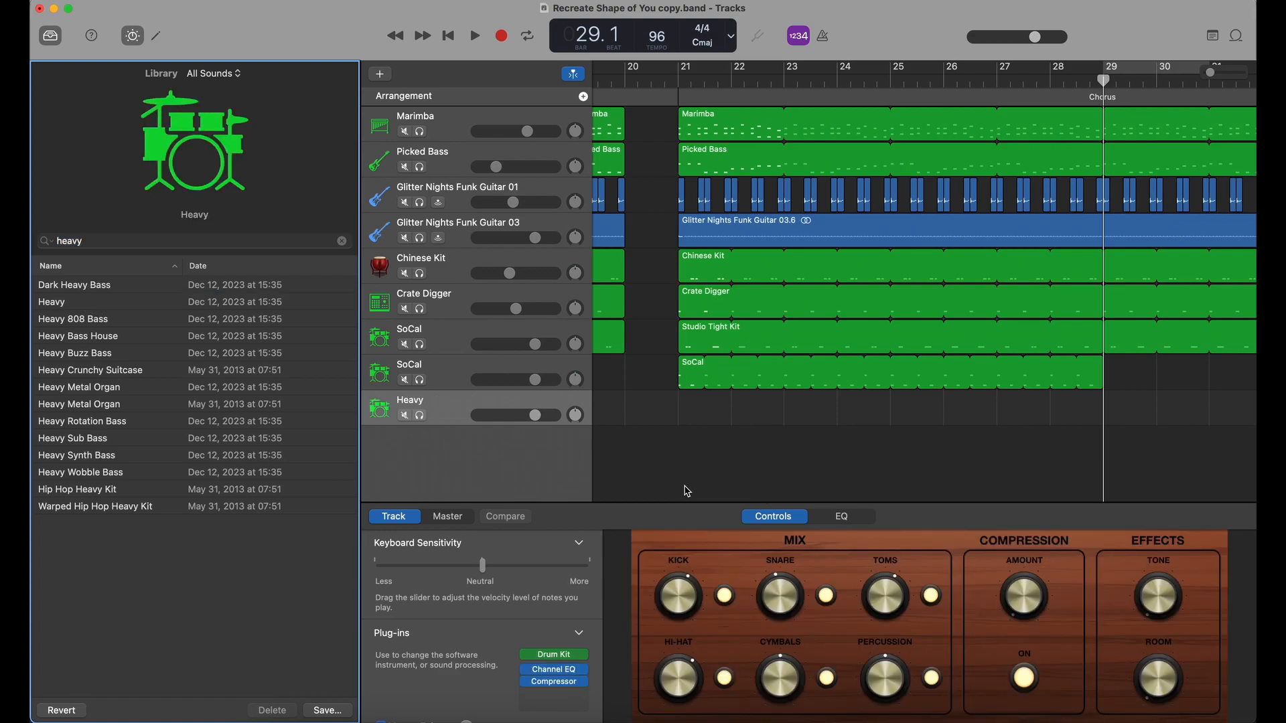
- Raise the Heavy track's Master Reverb to about three quarters
left_click(687, 576)
left_click(692, 432)
scroll(497, 638, "down", 3)
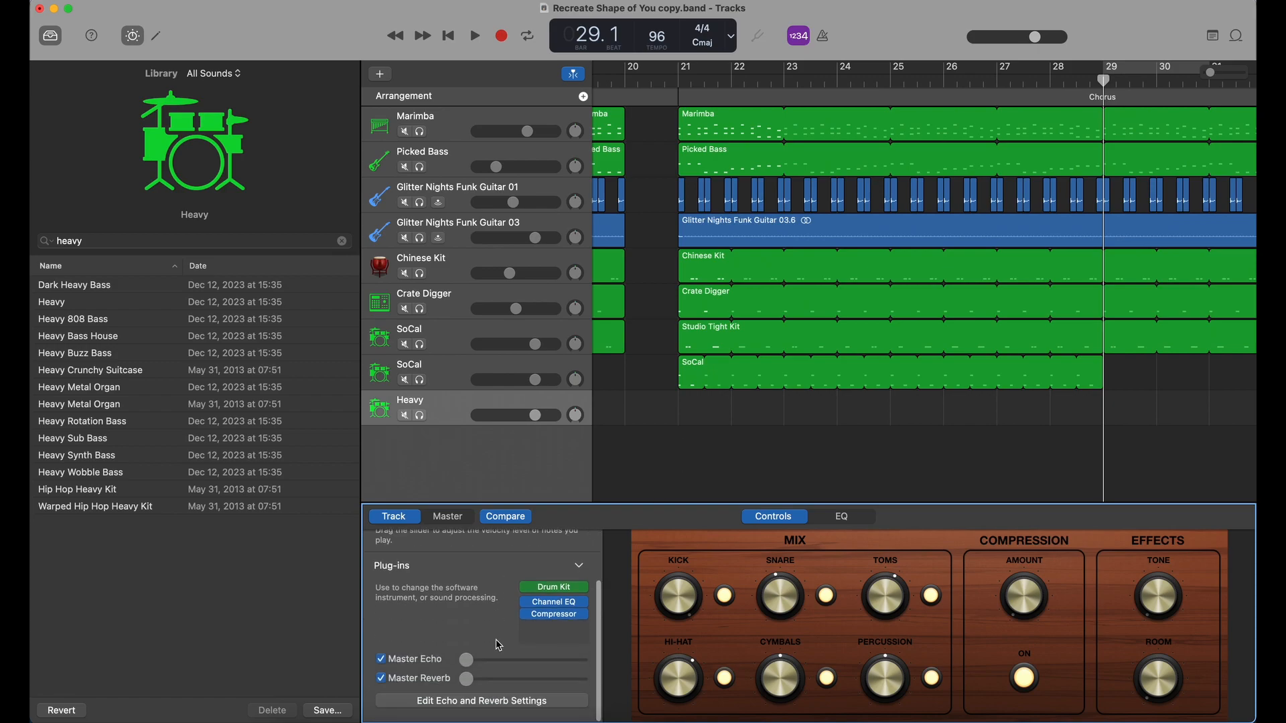
left_click(553, 679)
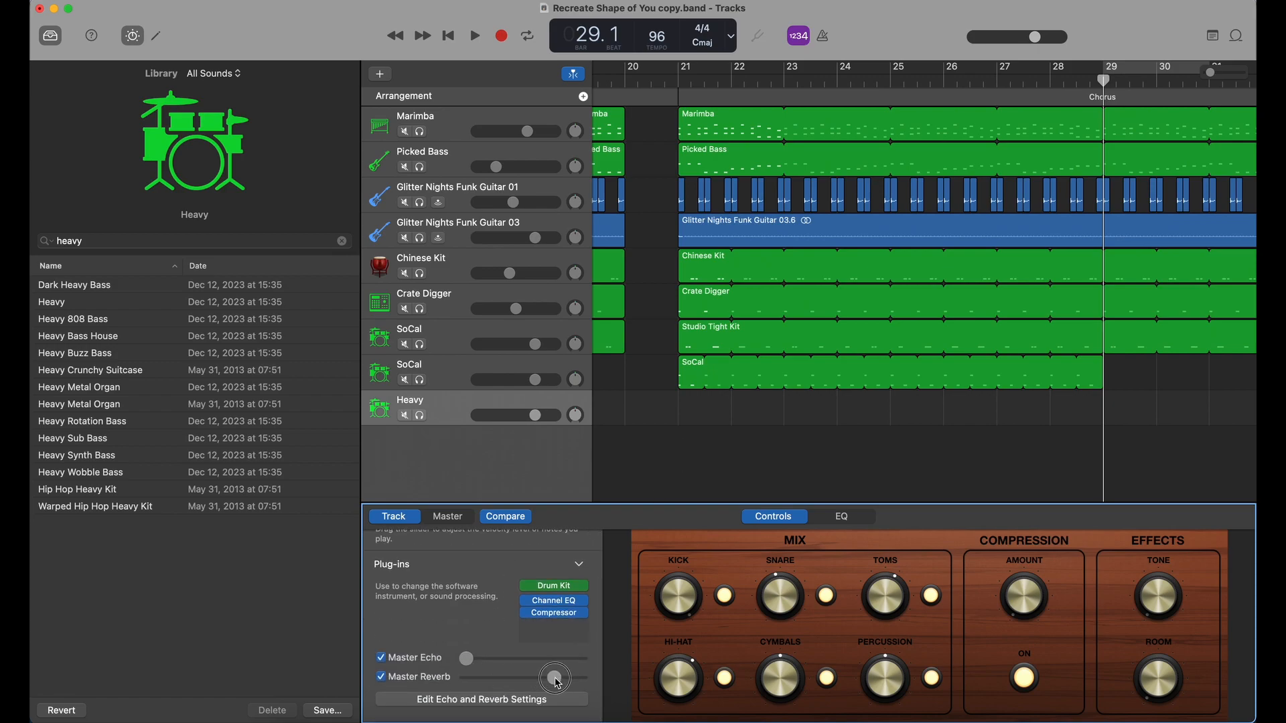
- Audition the Heavy kick and add C1 notes on the 1st, 4th, 9th and 12th sixteenths of bar 29
key("e")
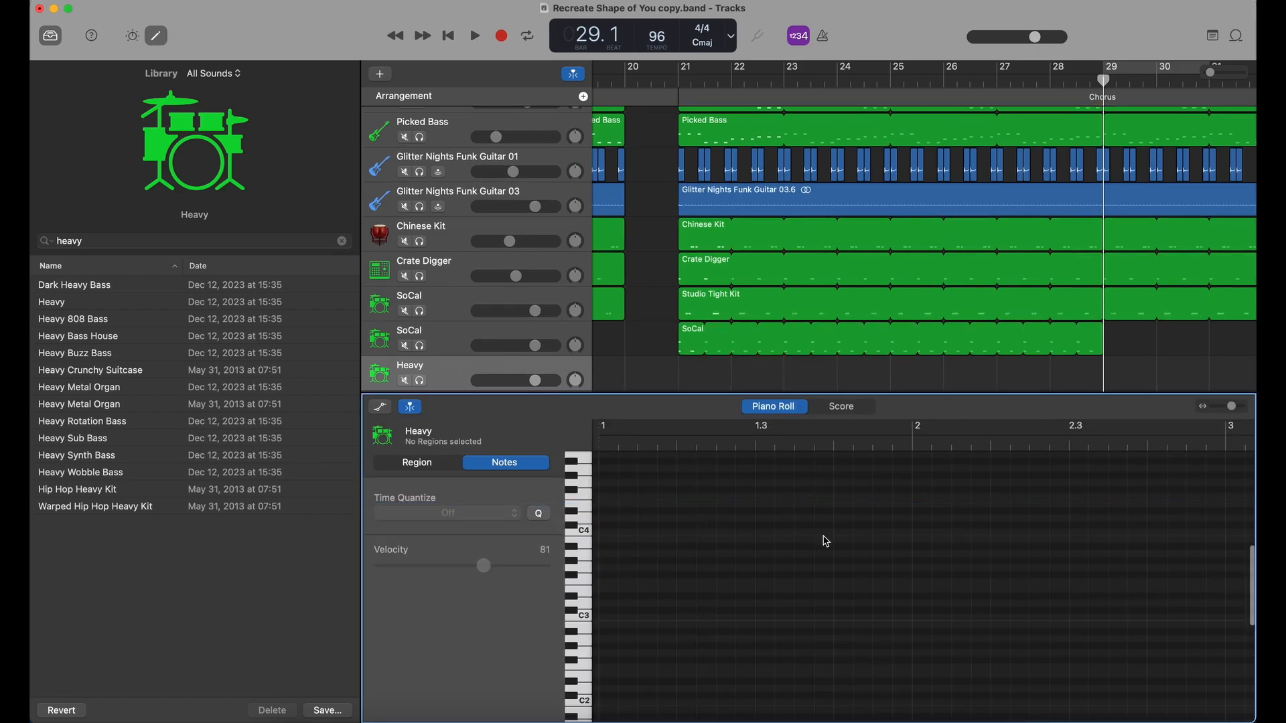
left_click(1105, 81)
left_click_drag(1105, 80, 1102, 81)
scroll(919, 626, "down", 3)
scroll(914, 625, "down", 3)
left_click(584, 580)
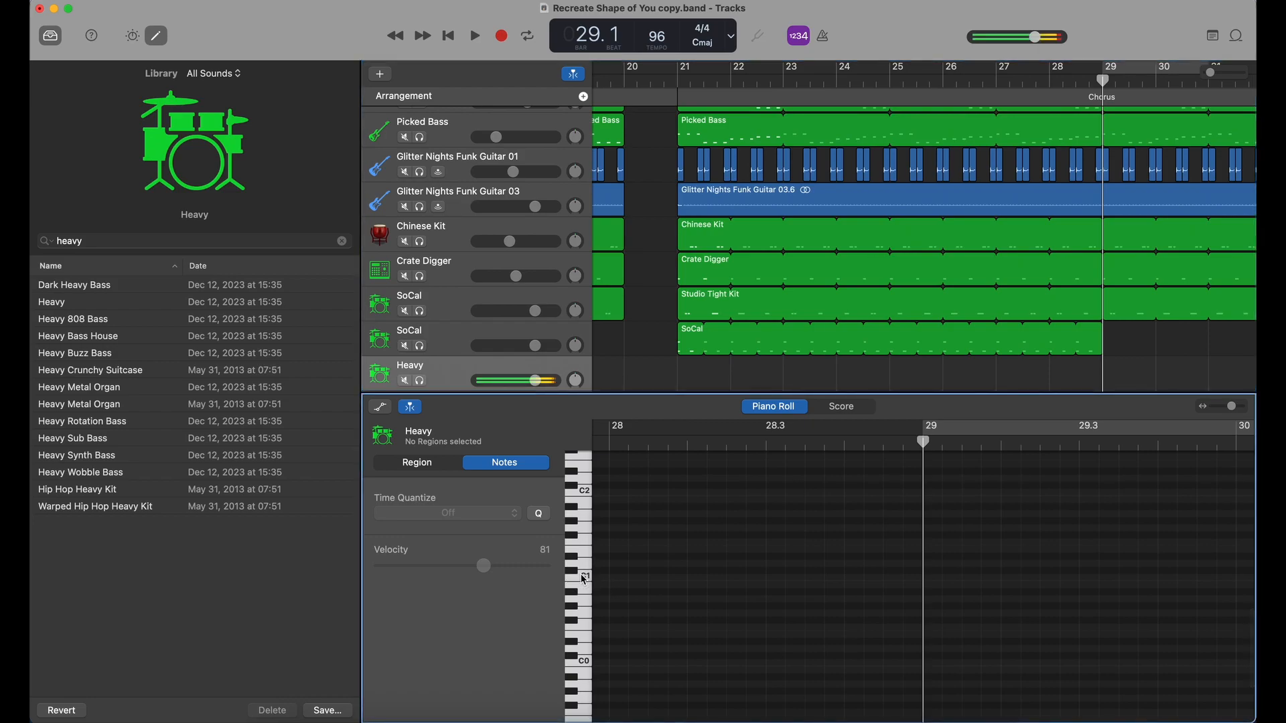
left_click(933, 577, "super")
left_click(987, 577, "super")
left_click(1089, 577, "super")
left_click(1147, 577, "super")
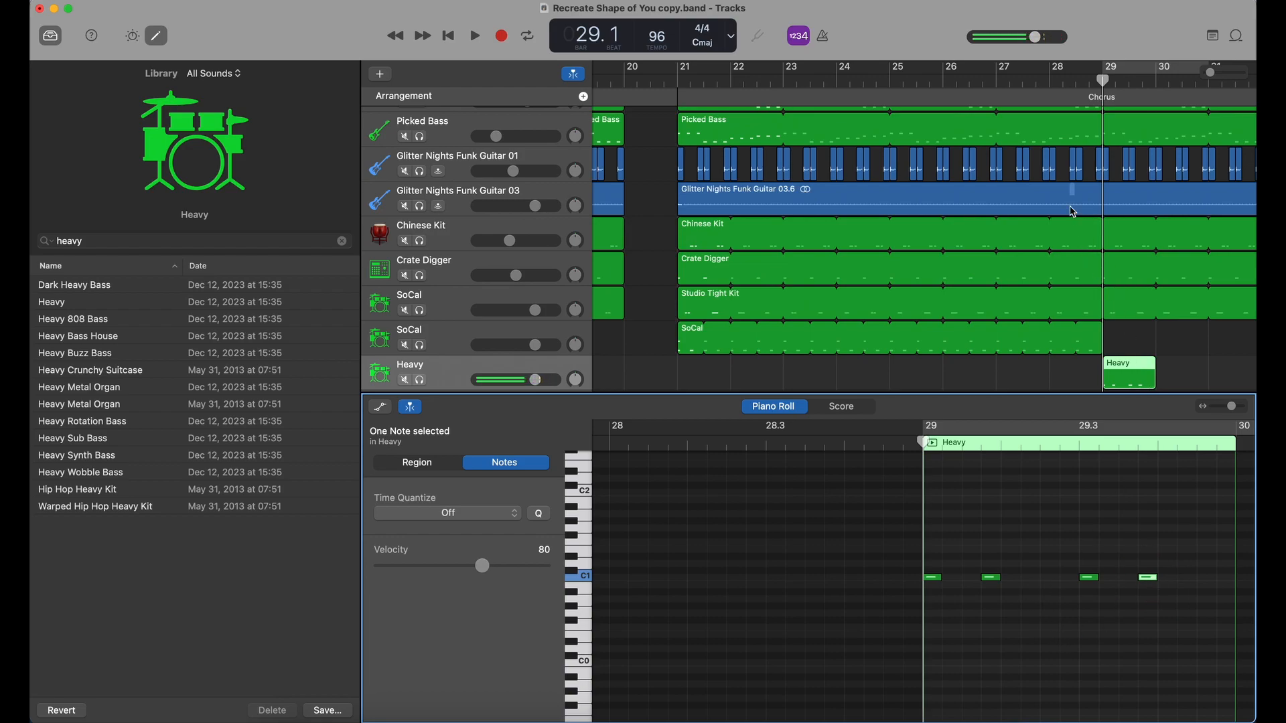
- Play back the Heavy kick pattern and loop its region to the end of the chorus at bar 37
key("space")
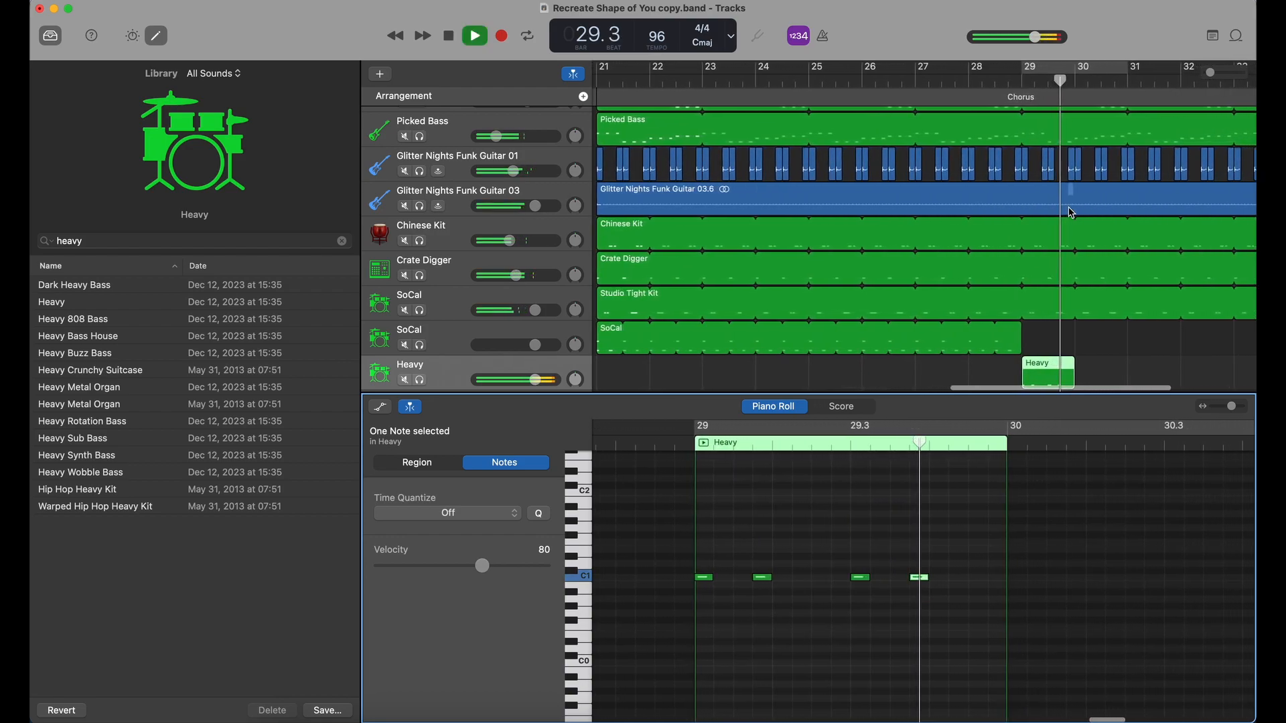
key("space")
left_click_drag(1050, 367, 1205, 369)
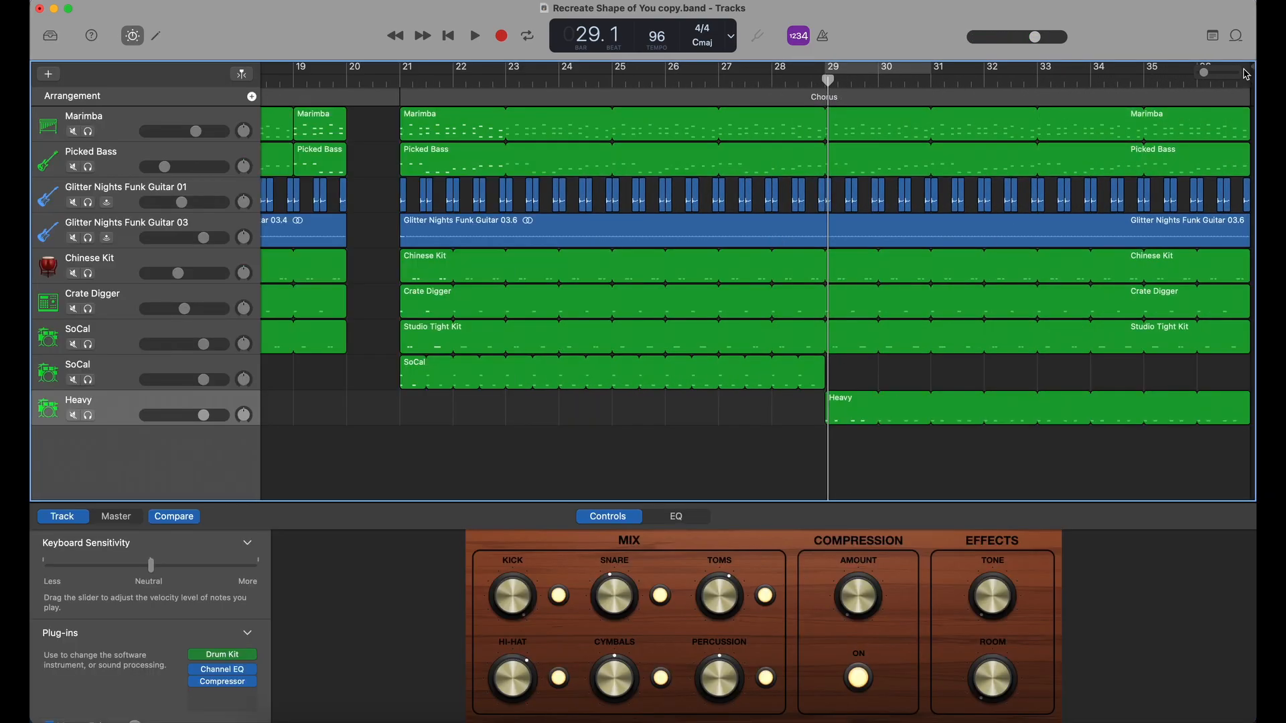
- Search the Apple Loops for tambourine and add Tambourine 04 as a new track at bar 29
left_click(1235, 37)
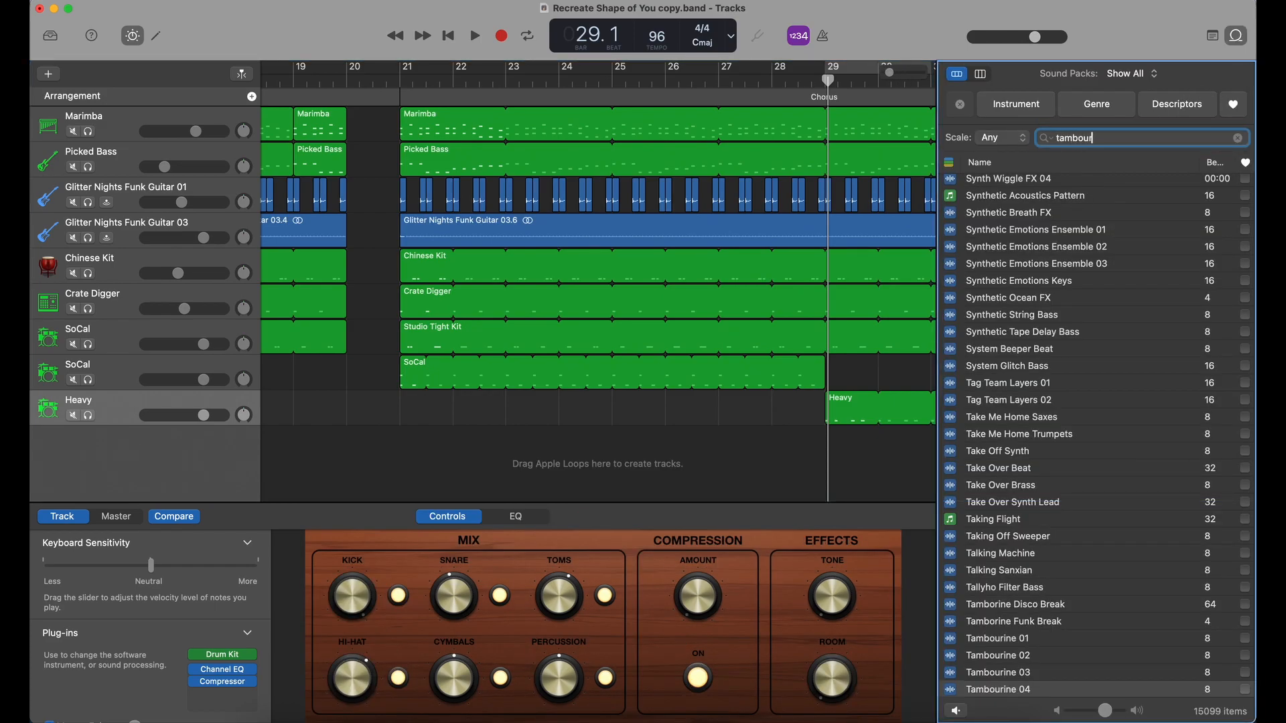
type("tambourine")
key("Return")
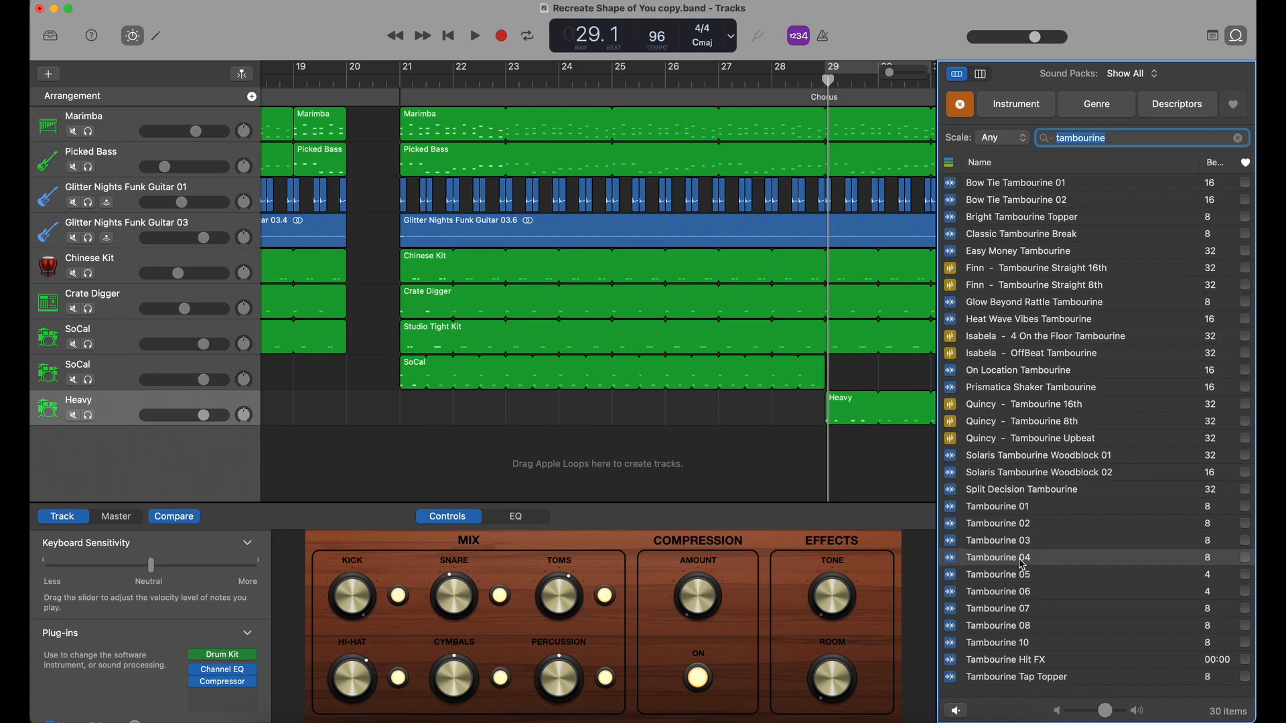
left_click(1007, 560)
left_click_drag(1007, 565, 827, 478)
- Close the loop browser and loop the Tambourine 04 region to the end of the chorus at bar 37
key("o")
left_click_drag(927, 424, 1249, 435)
left_click_drag(833, 82, 827, 82)
- Lower the Tambourine 04 track's volume to about a quarter of its range while listening to the chorus
left_click_drag(202, 443, 160, 444)
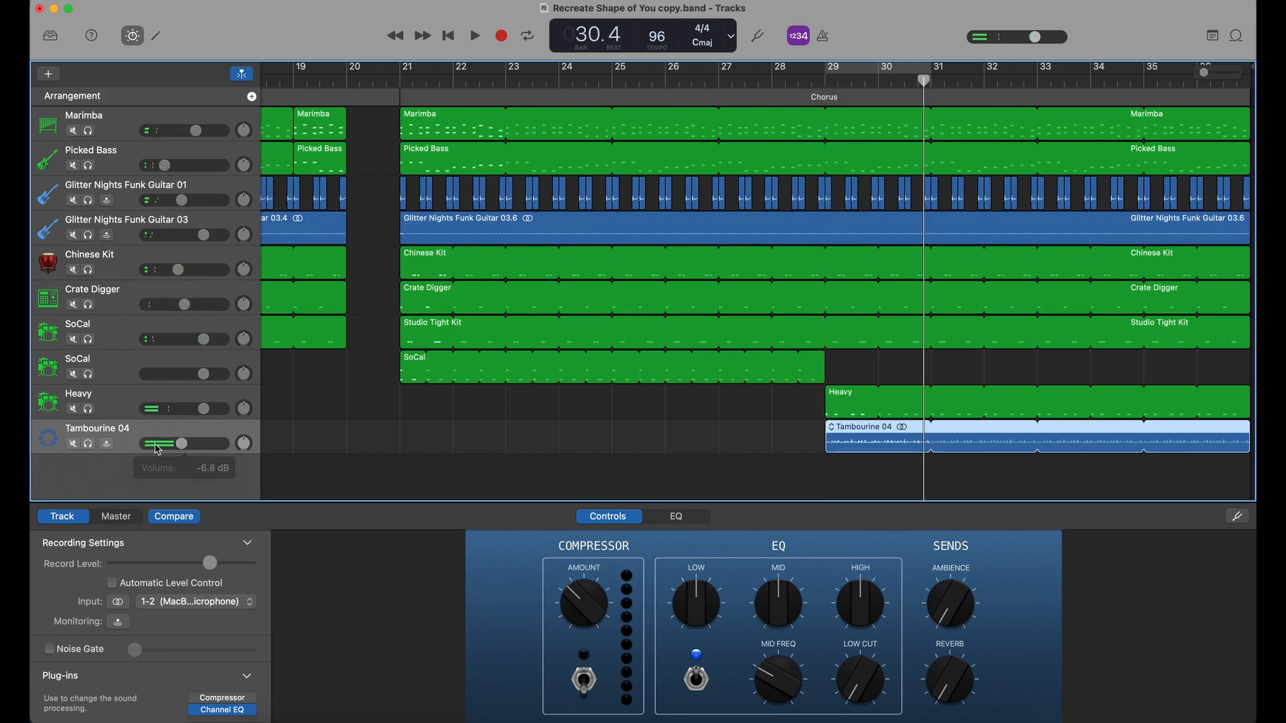
key("space")
key("space")
left_click_drag(167, 444, 145, 446)
key("space")
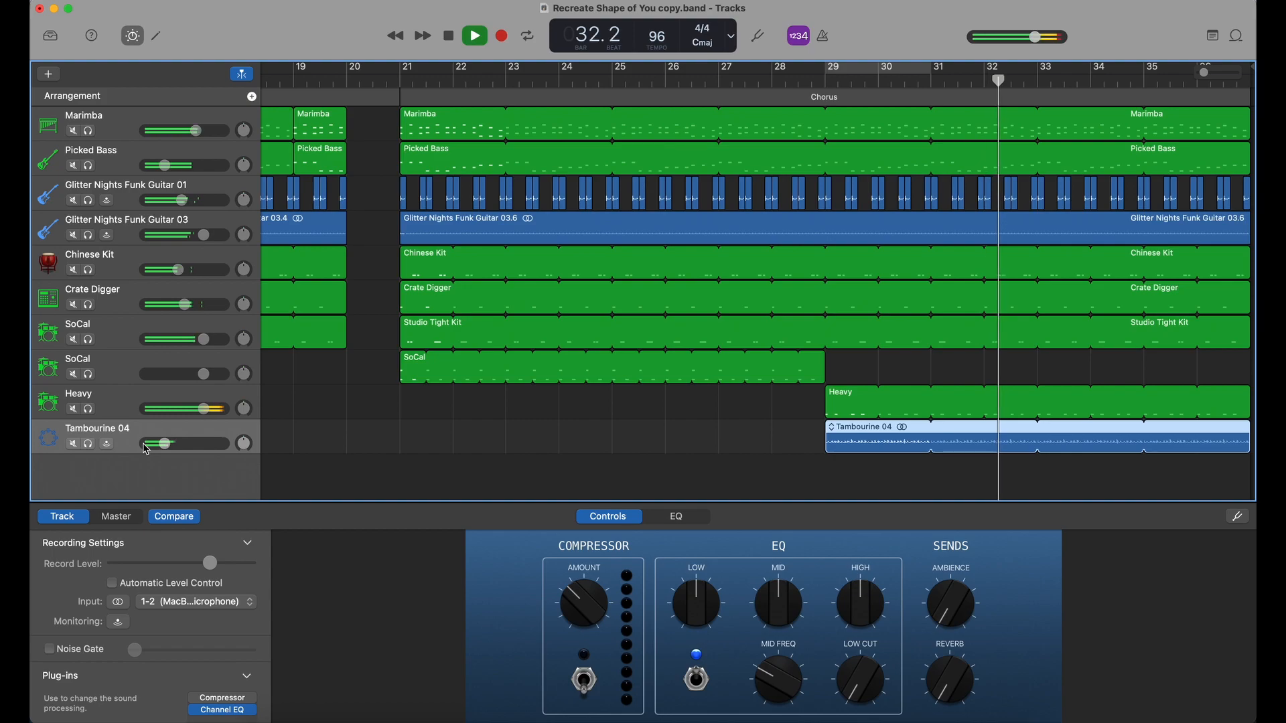
key("space")
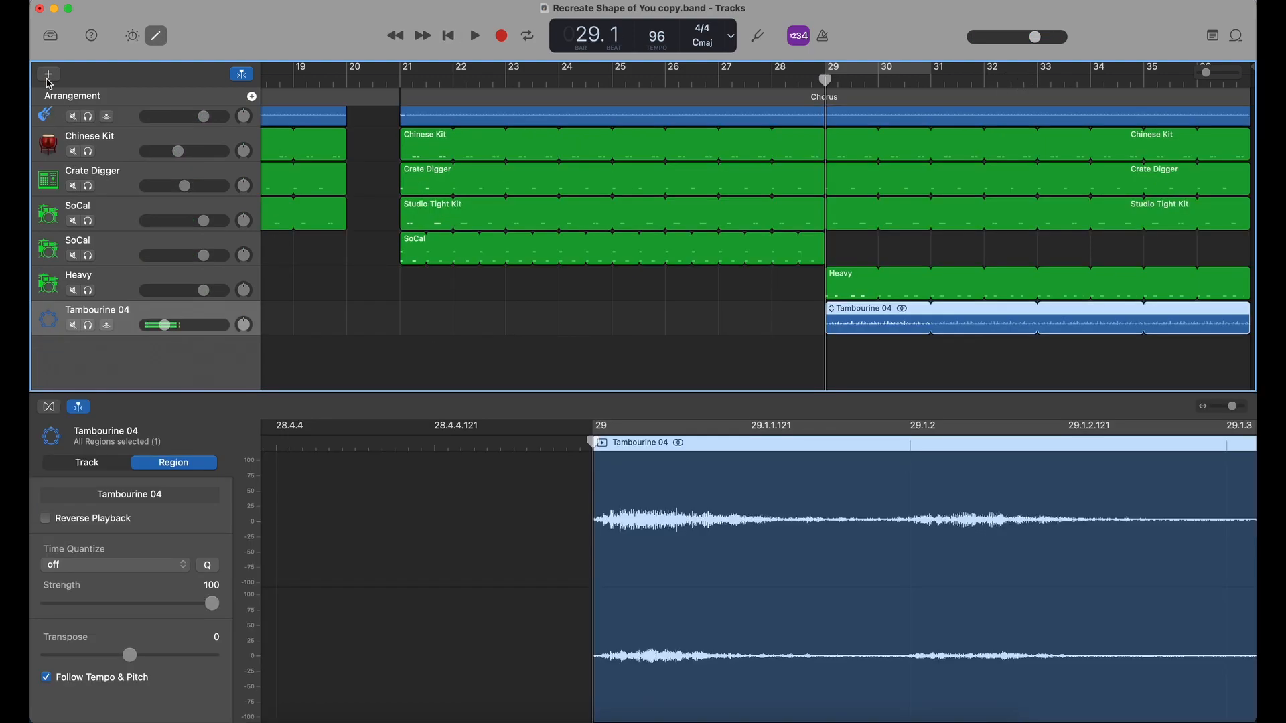
- Create a new software instrument track and assign it the Trap Door drum kit
left_click(48, 79)
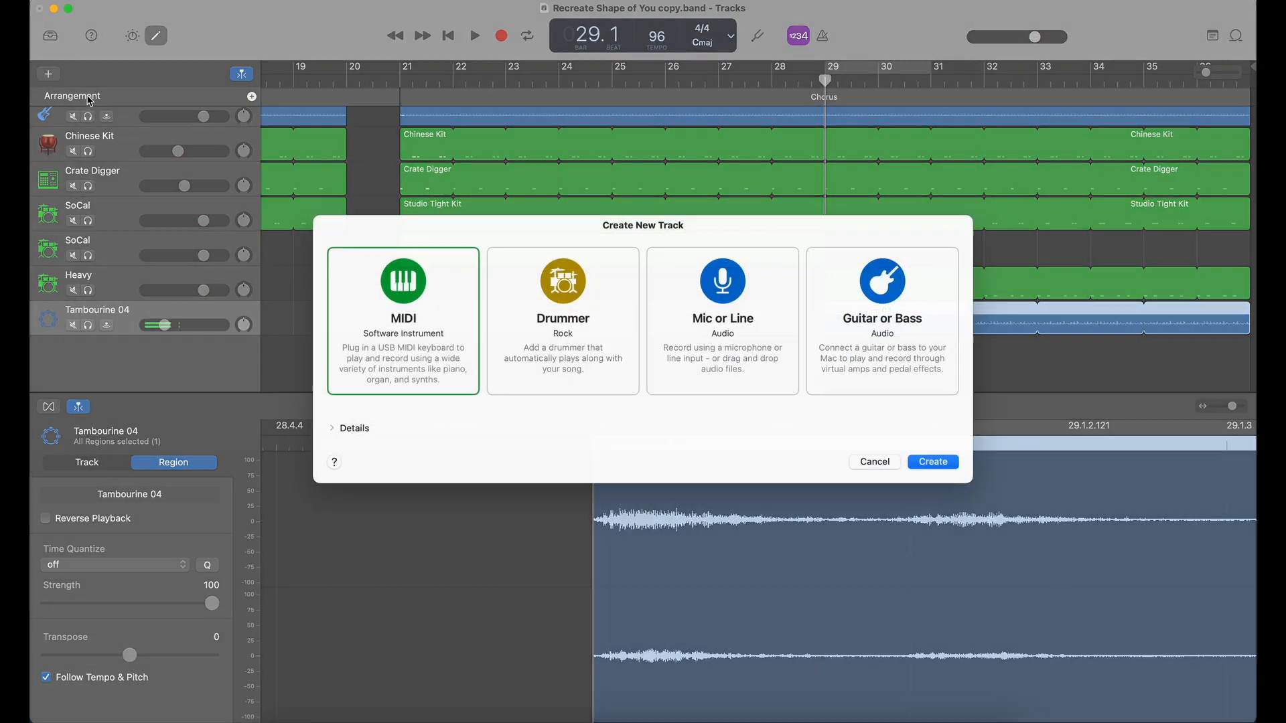
left_click(919, 469)
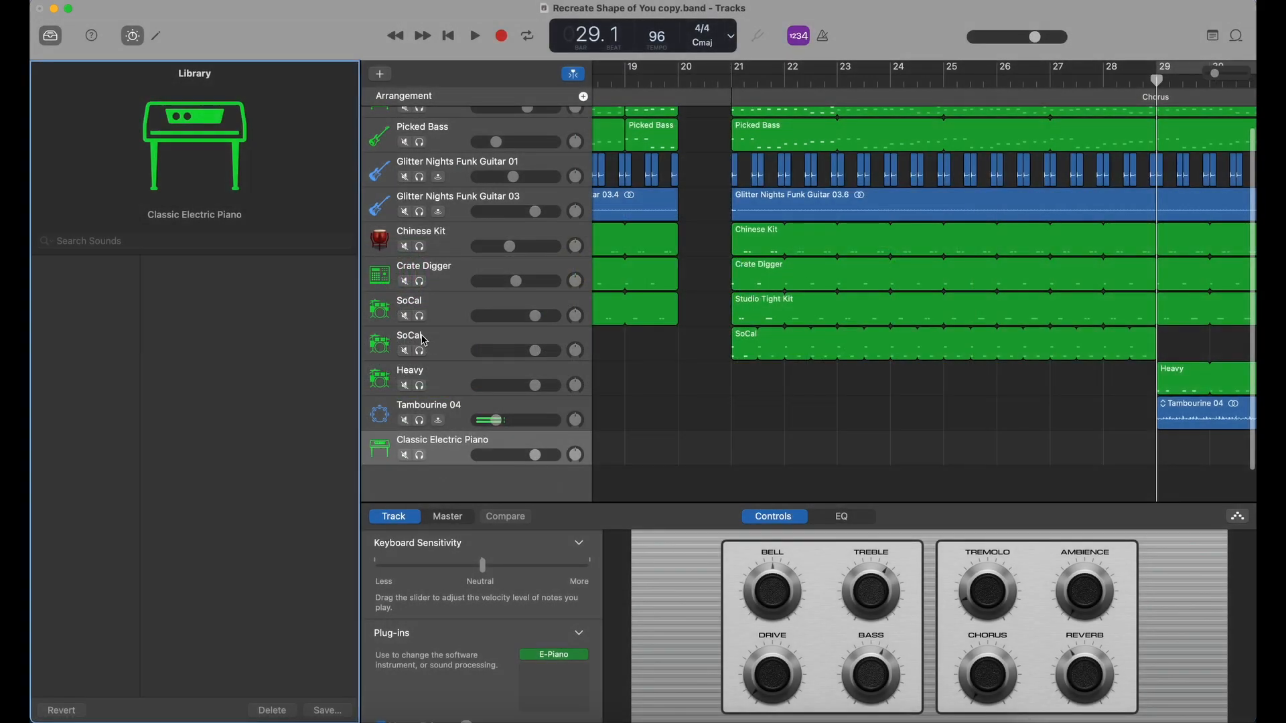
left_click(101, 241)
type("trap")
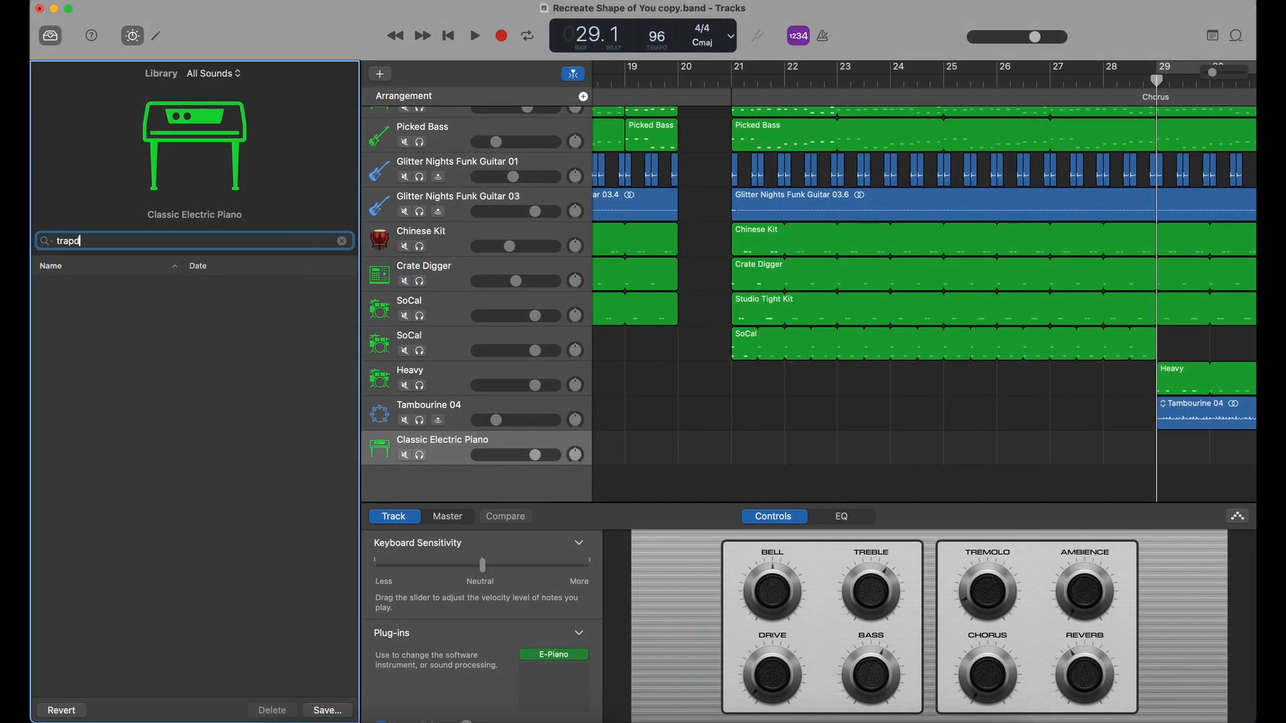
left_click(291, 305)
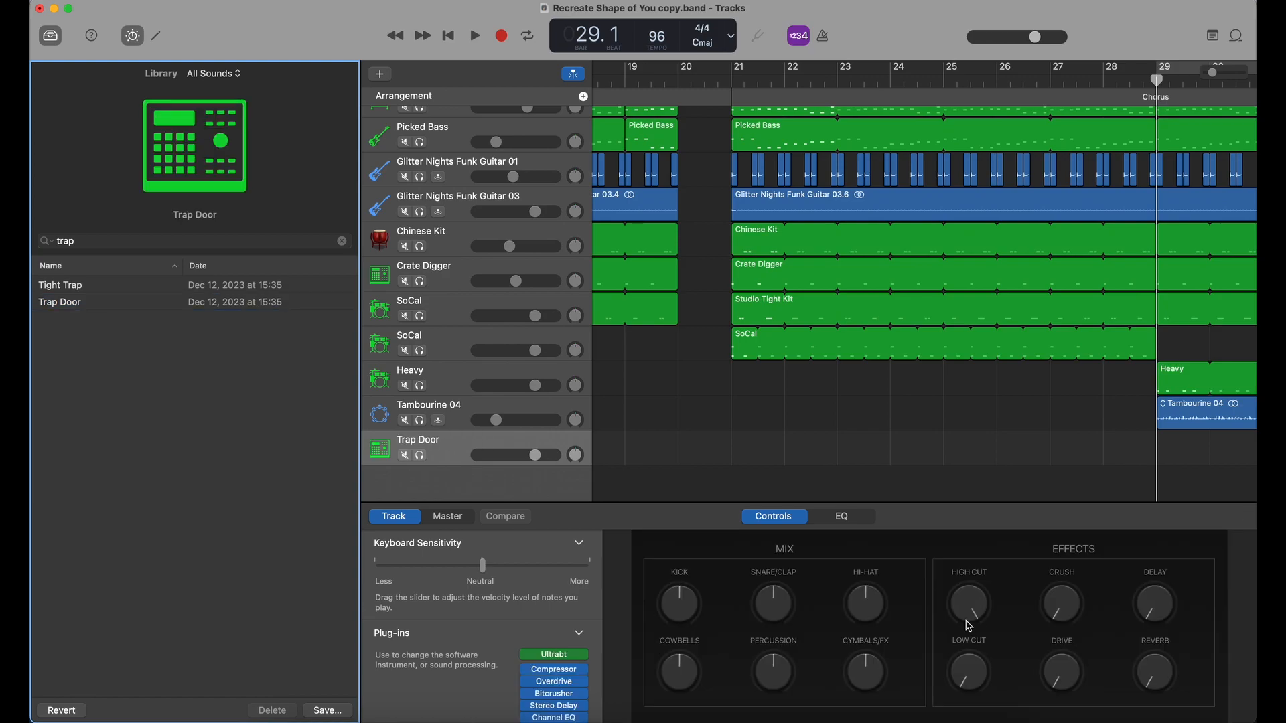
- Audition the Trap Door sounds and add a D1 note on the seventh sixteenth of bar 29
key("e")
left_click(1157, 76)
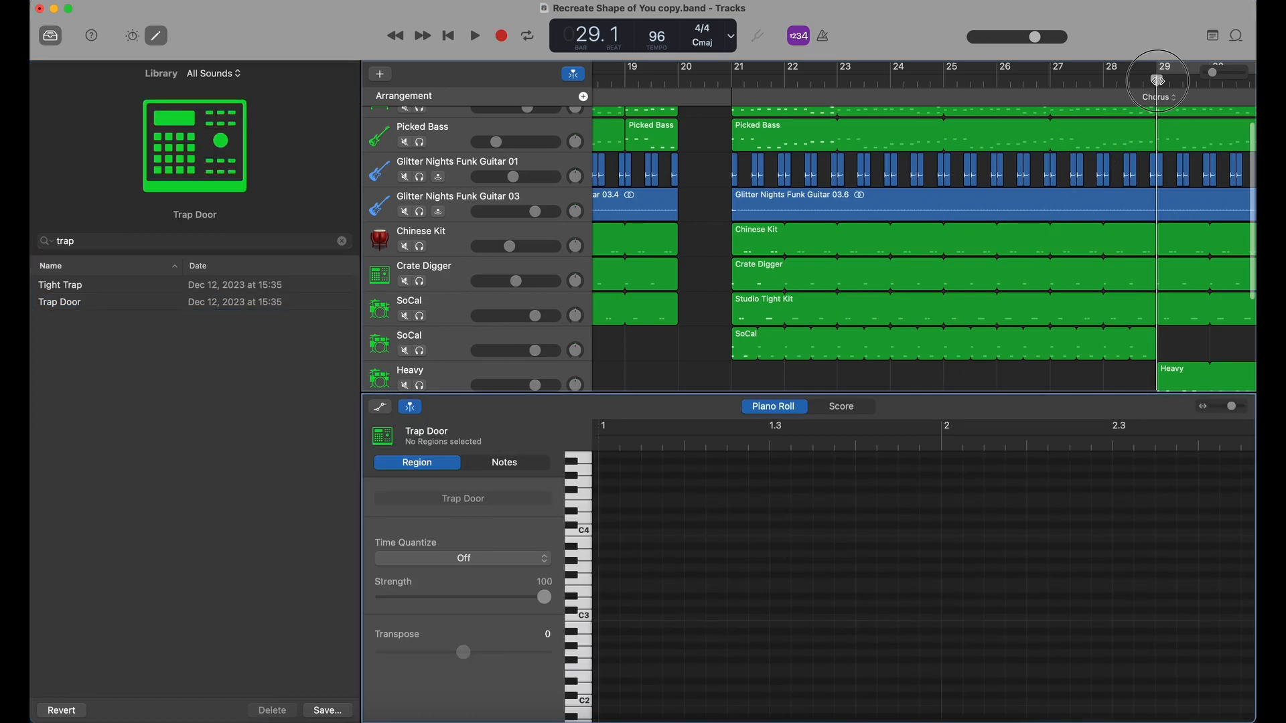
scroll(879, 549, "down", 2)
scroll(879, 548, "down", 6)
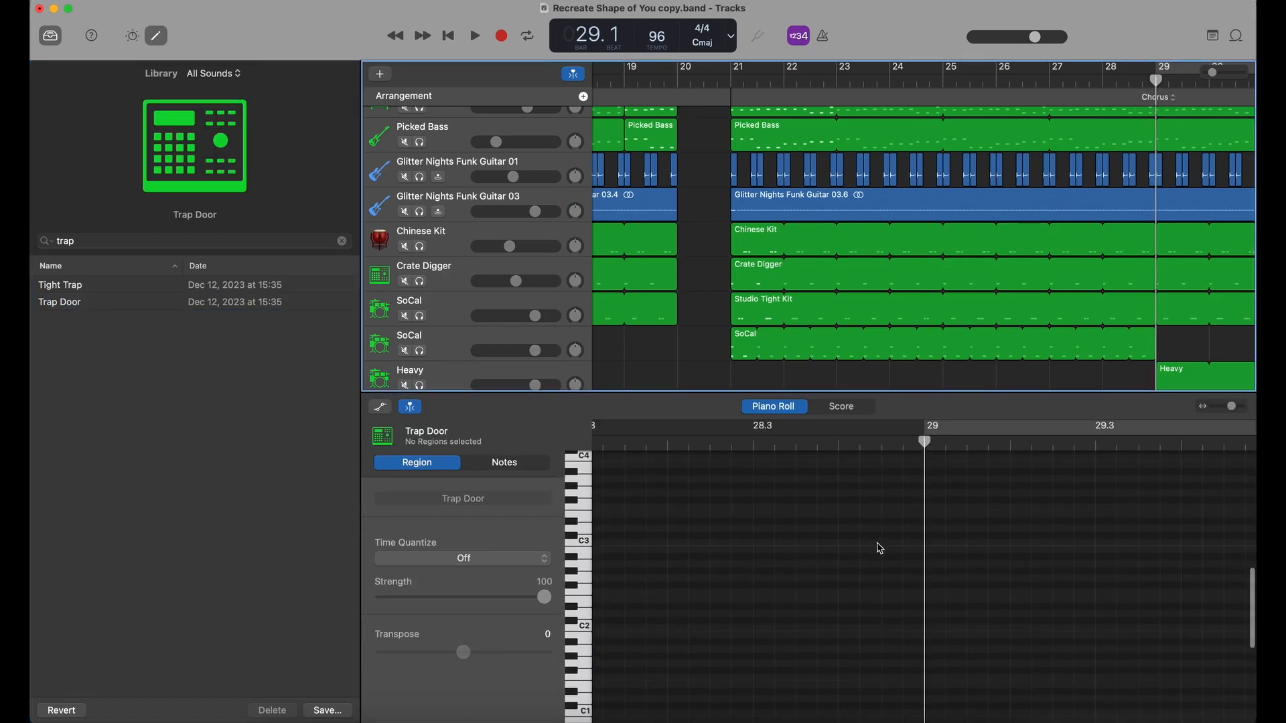
left_click(589, 555)
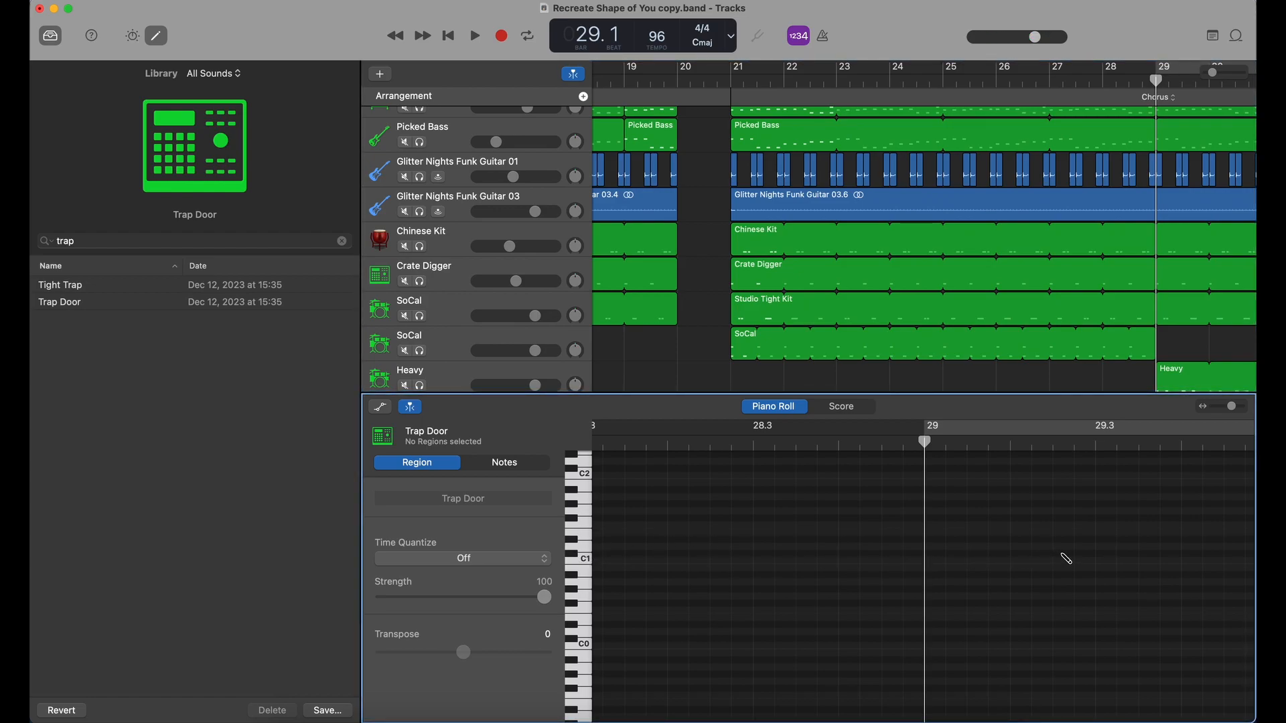
left_click(1065, 550)
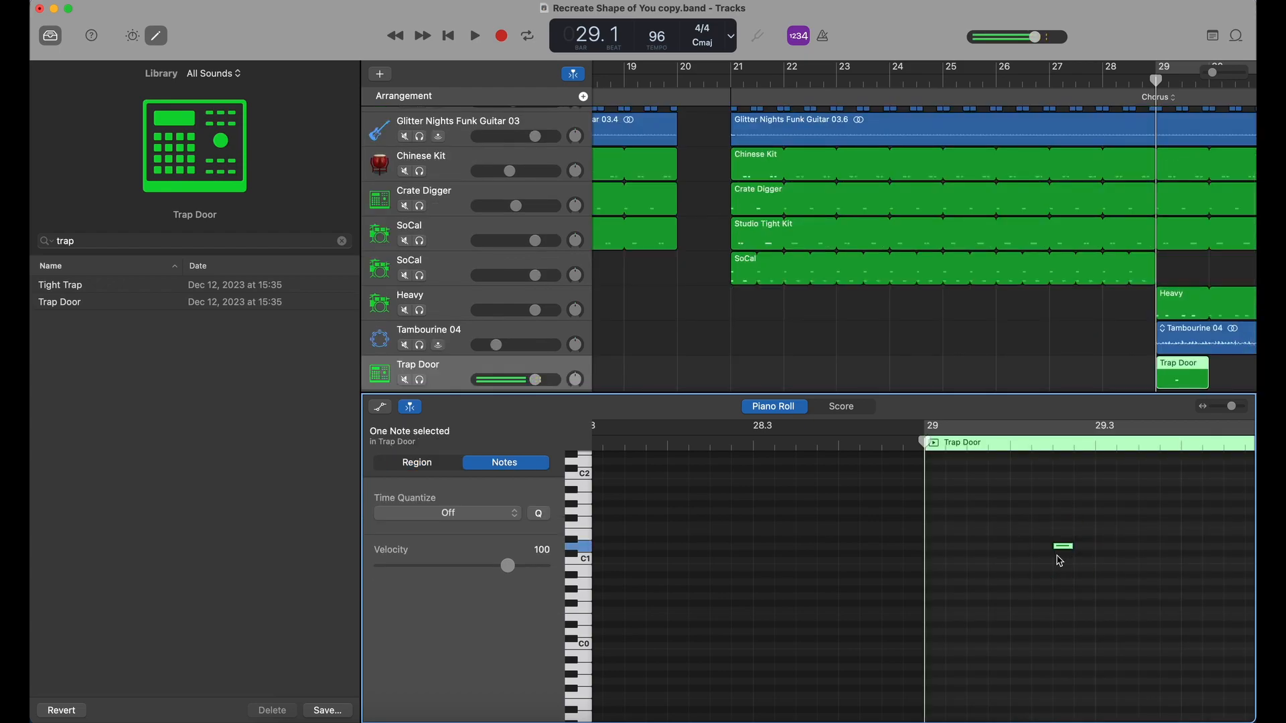
- Extend the Trap Door region to four bars, ending at bar 33
scroll(1060, 561, "right", 4)
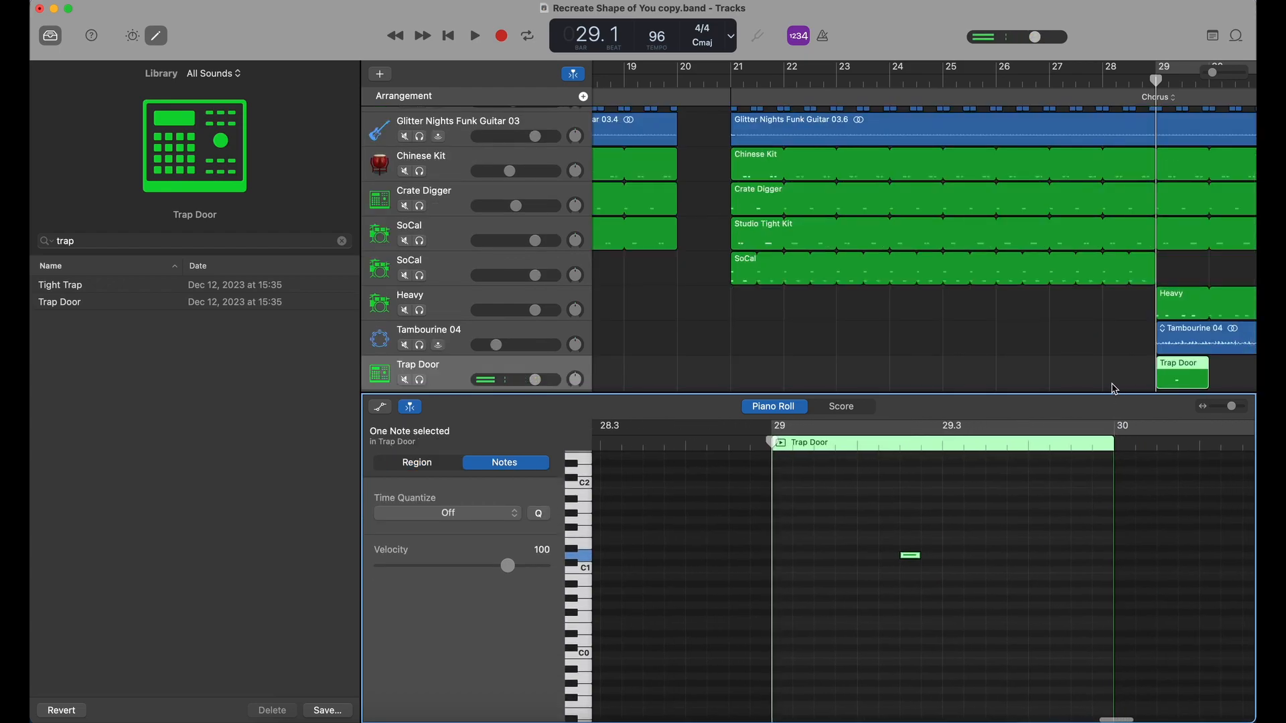
scroll(1114, 389, "right", 8)
scroll(1024, 359, "down", 2)
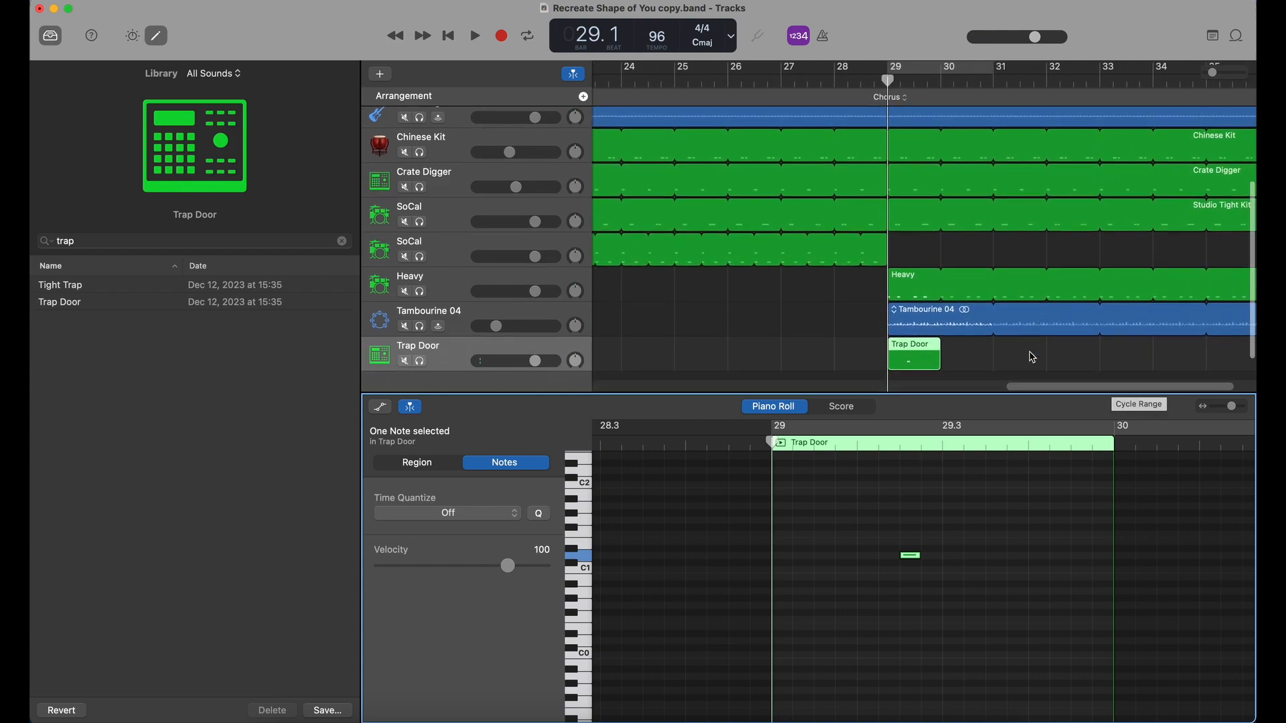
left_click_drag(939, 317, 1093, 319)
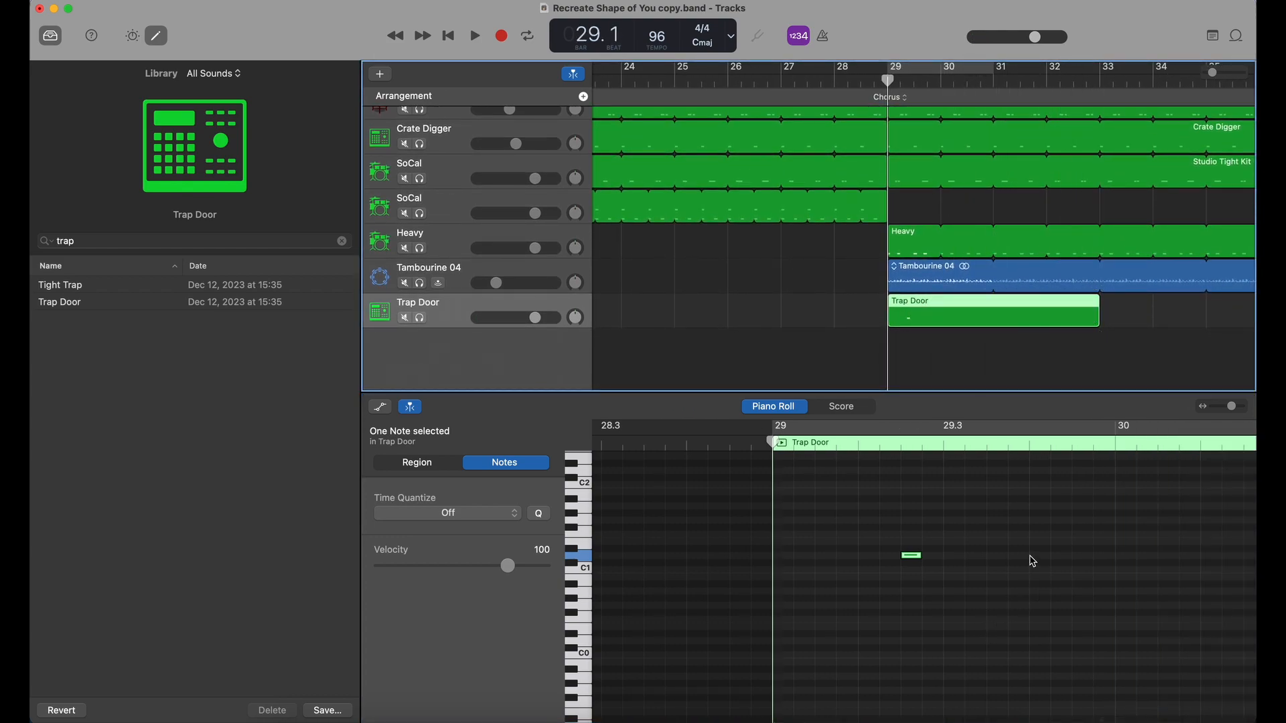
- Add D1 notes to the Trap Door region at 29.4.3, 30.2.3, 30.4.3 and 31.2.3, one every half bar
left_click(1076, 555)
scroll(1105, 559, "right", 3)
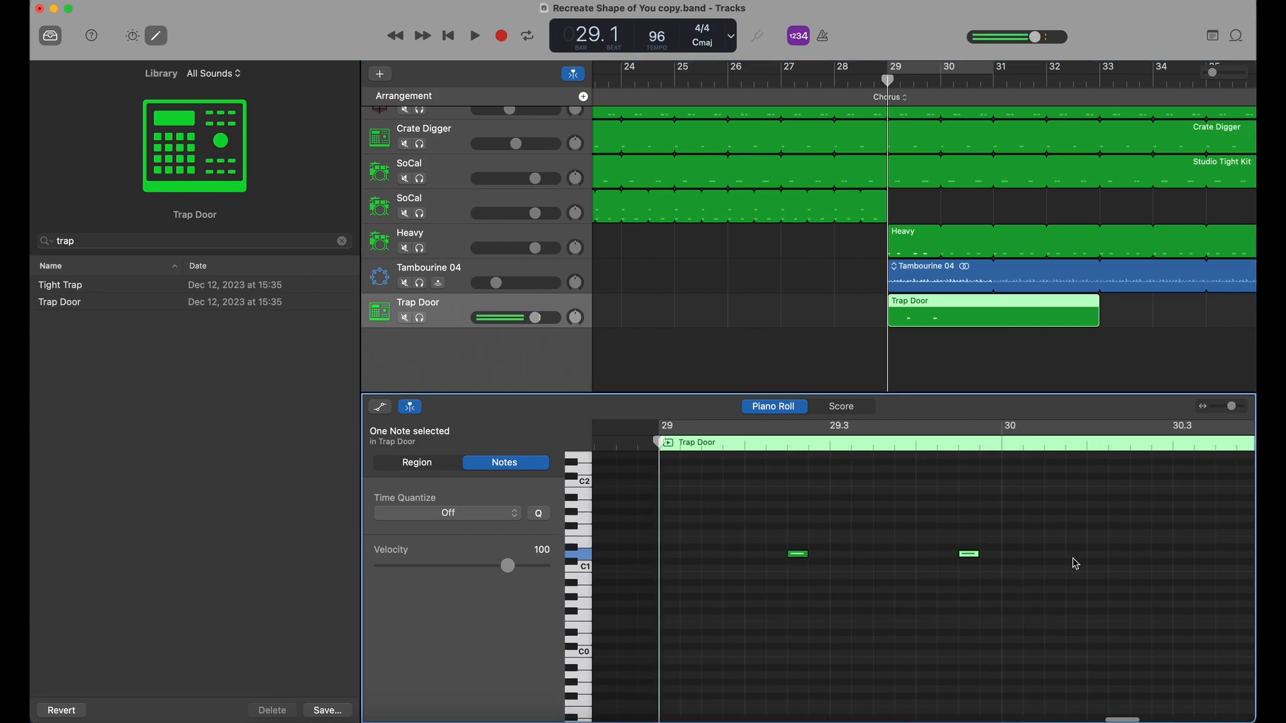
scroll(1139, 559, "right", 5)
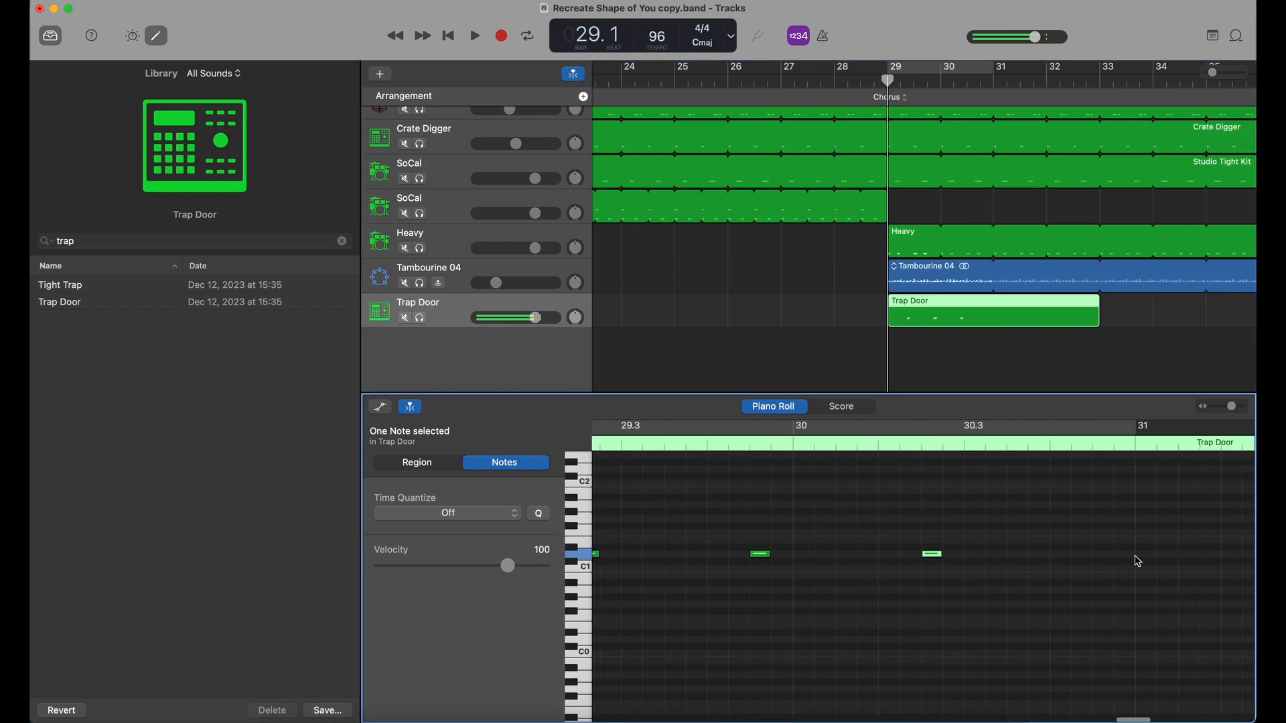
left_click(986, 557)
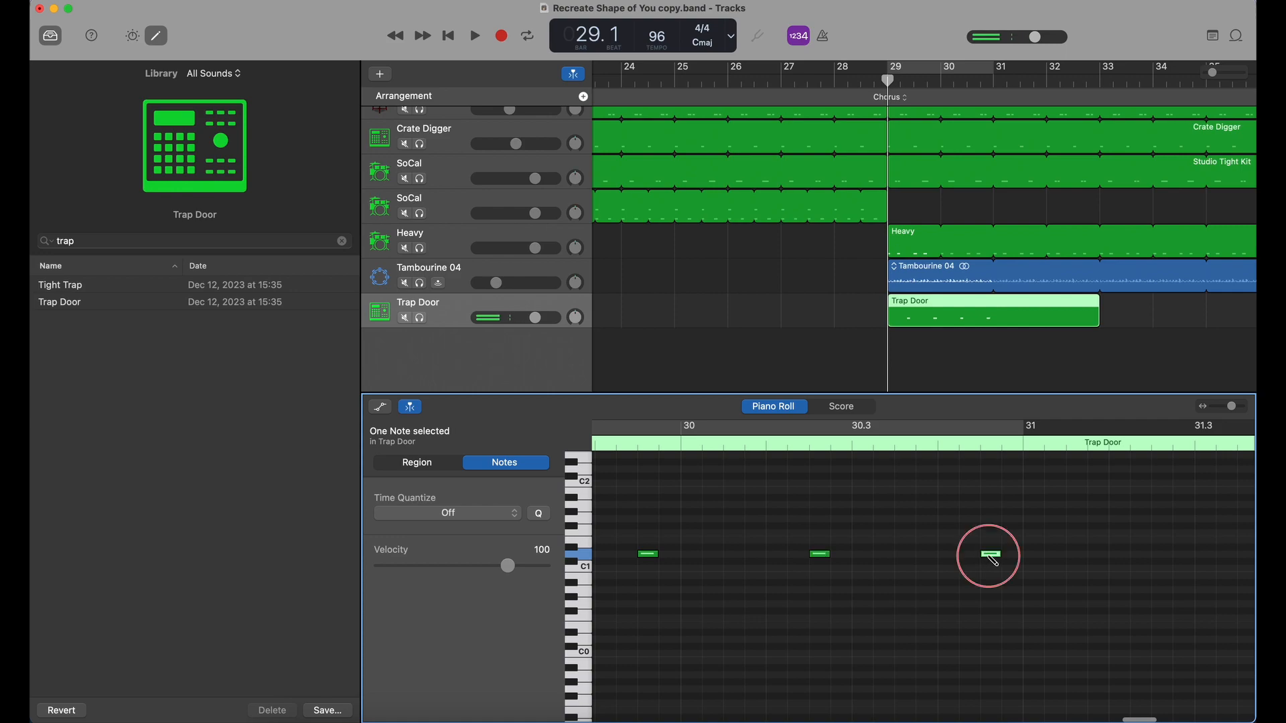
scroll(991, 559, "right", 3)
scroll(993, 562, "up", 2)
left_click(1009, 582)
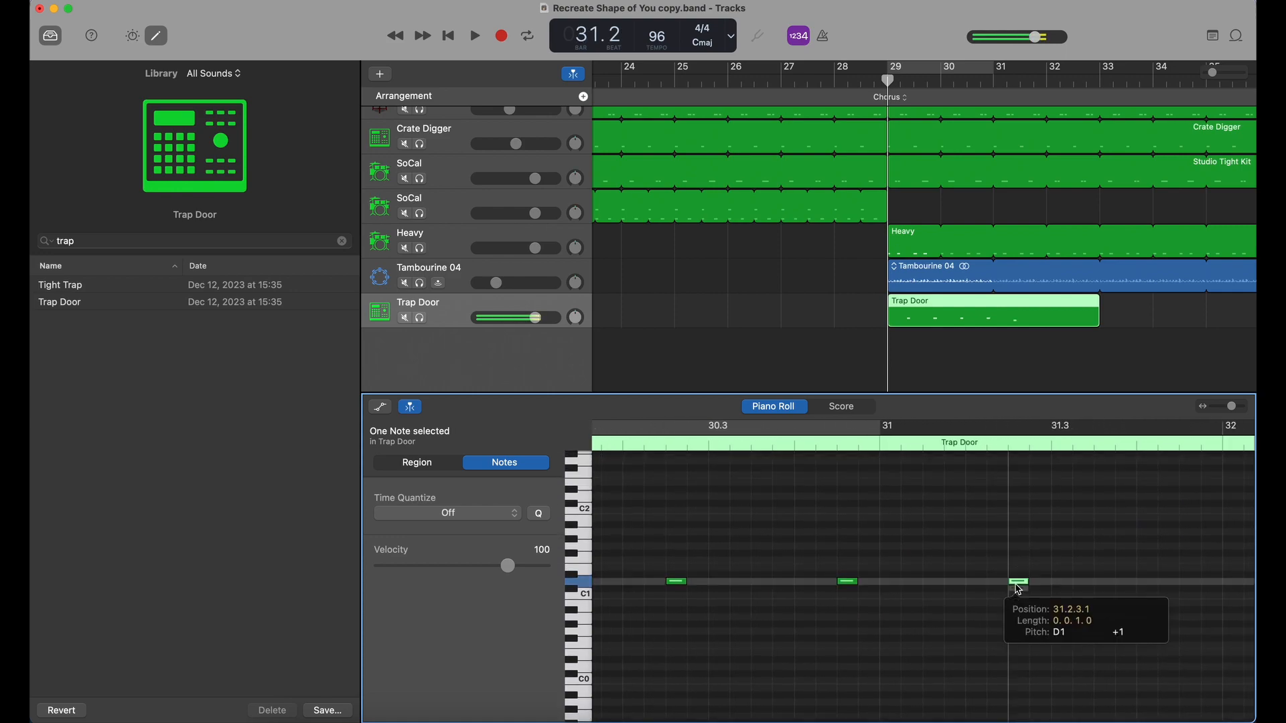
- Add D1 notes to the Trap Door region at 31.4.3 and 32.2.3, and on the last three sixteenths of bar 32
scroll(1008, 585, "right", 3)
left_click(1003, 580)
scroll(1002, 582, "right", 3)
scroll(1003, 583, "up", 1)
scroll(987, 564, "right", 2)
scroll(988, 564, "down", 2)
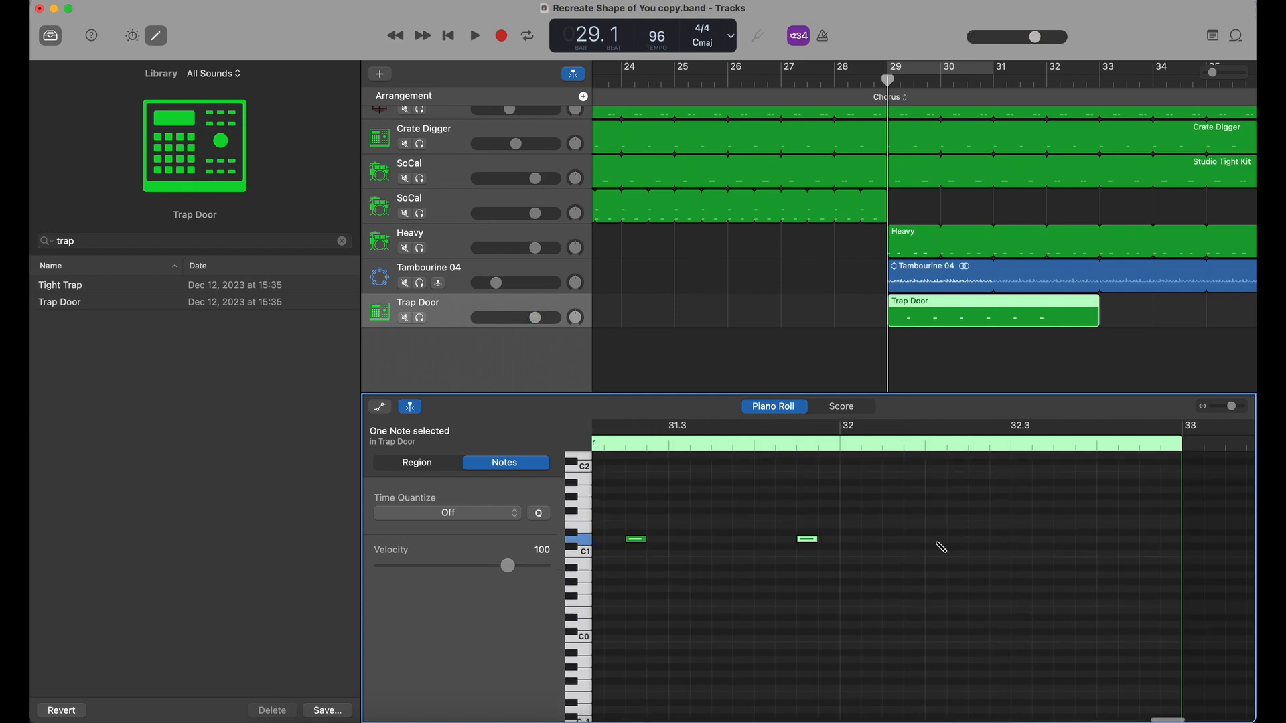
left_click(977, 539)
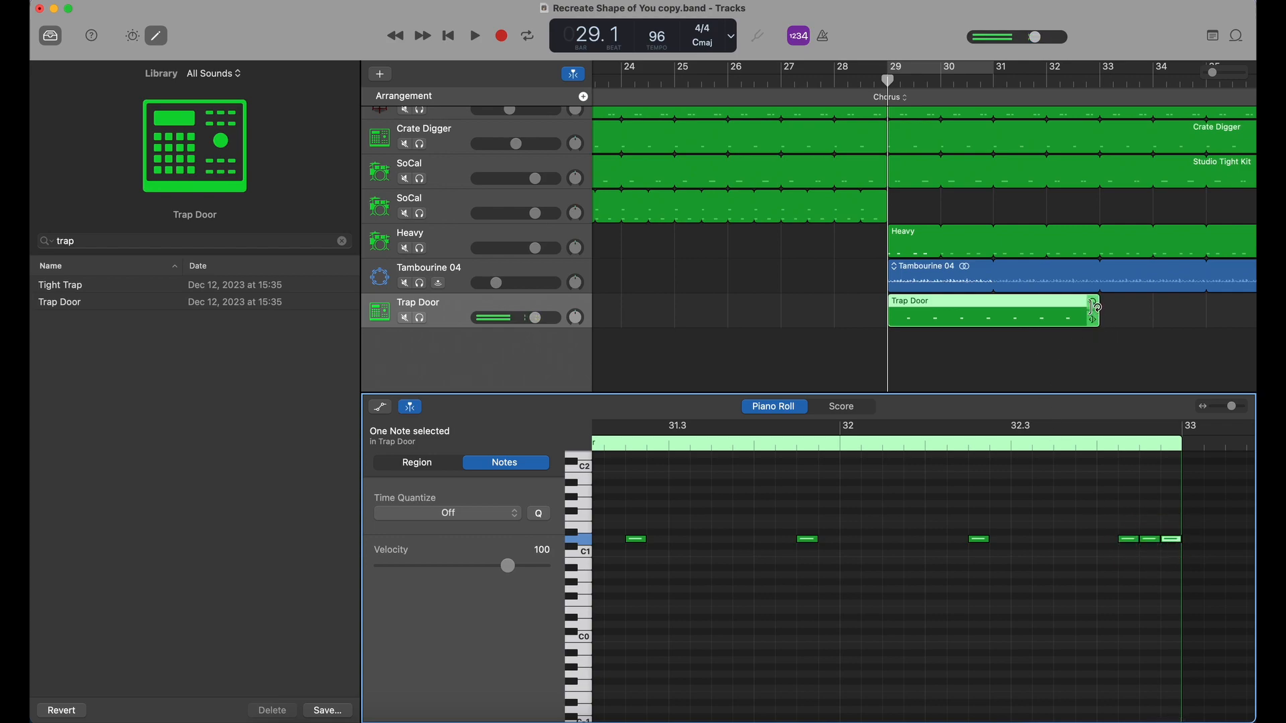
- Loop the Trap Door region to bar 37, split it at beat 4 of bar 36 and delete the part after the split
left_click_drag(1095, 302, 1250, 328)
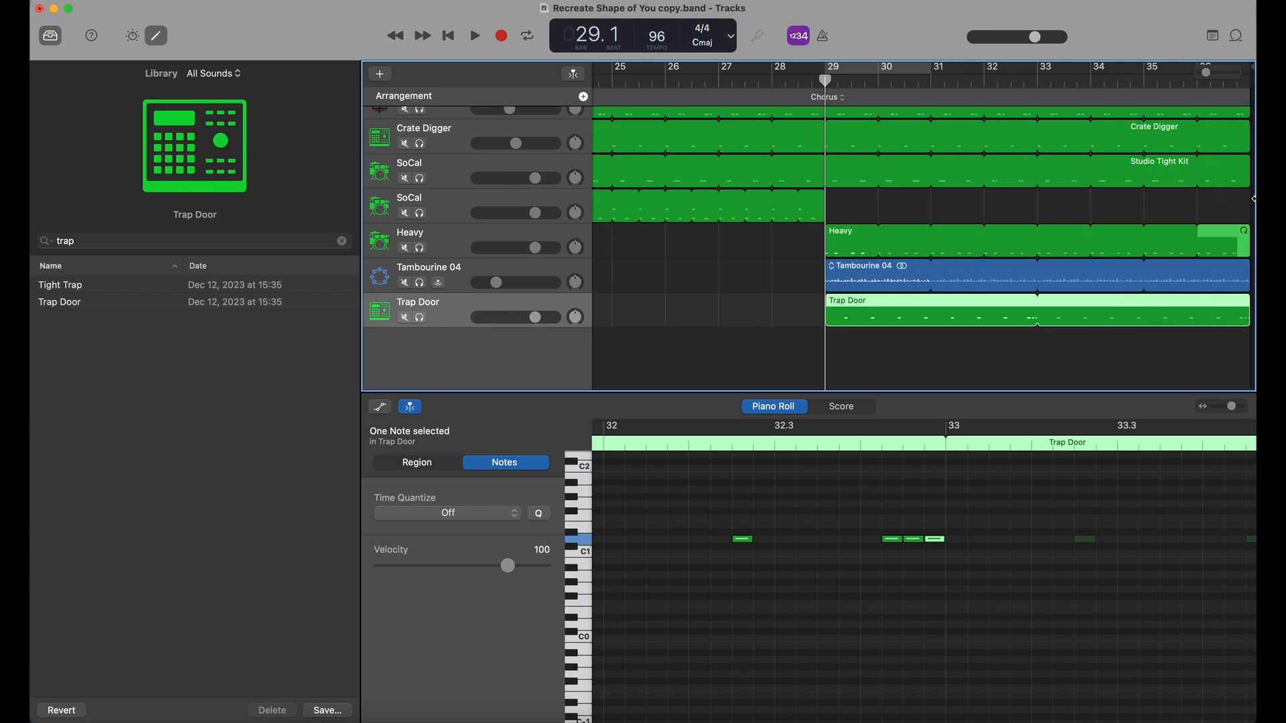
left_click(1224, 84)
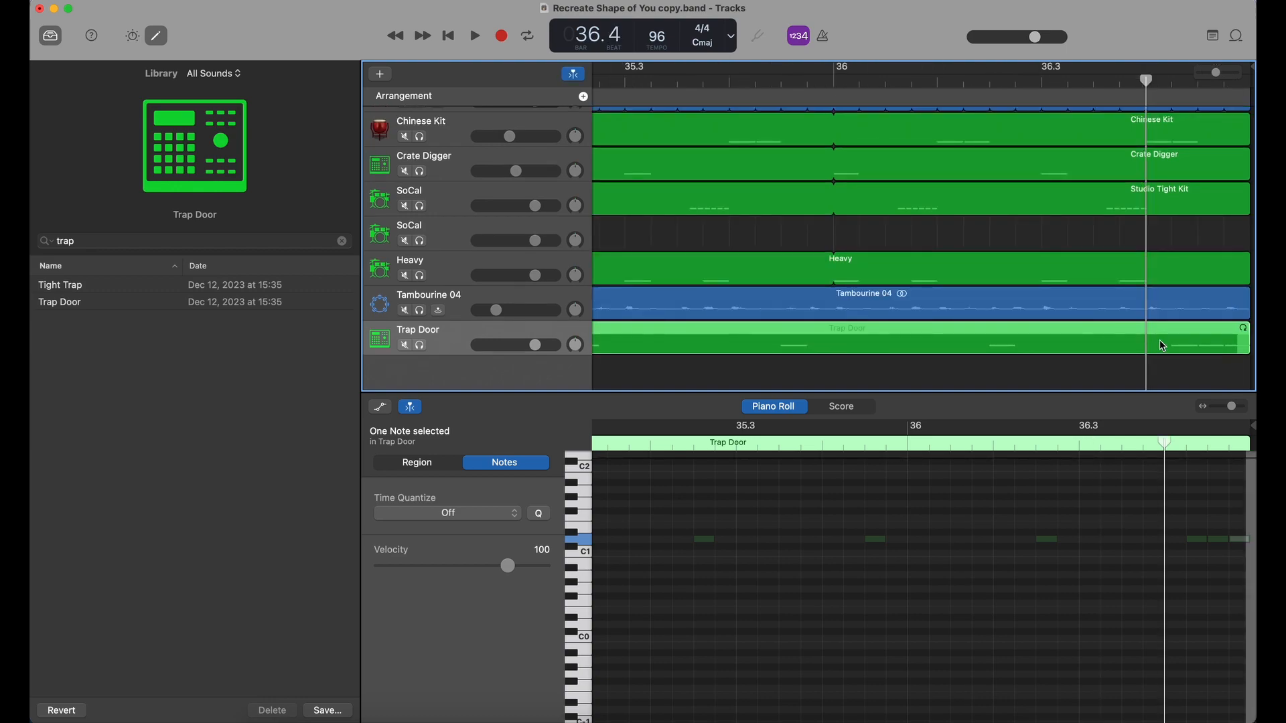
key("super+t")
key("Delete")
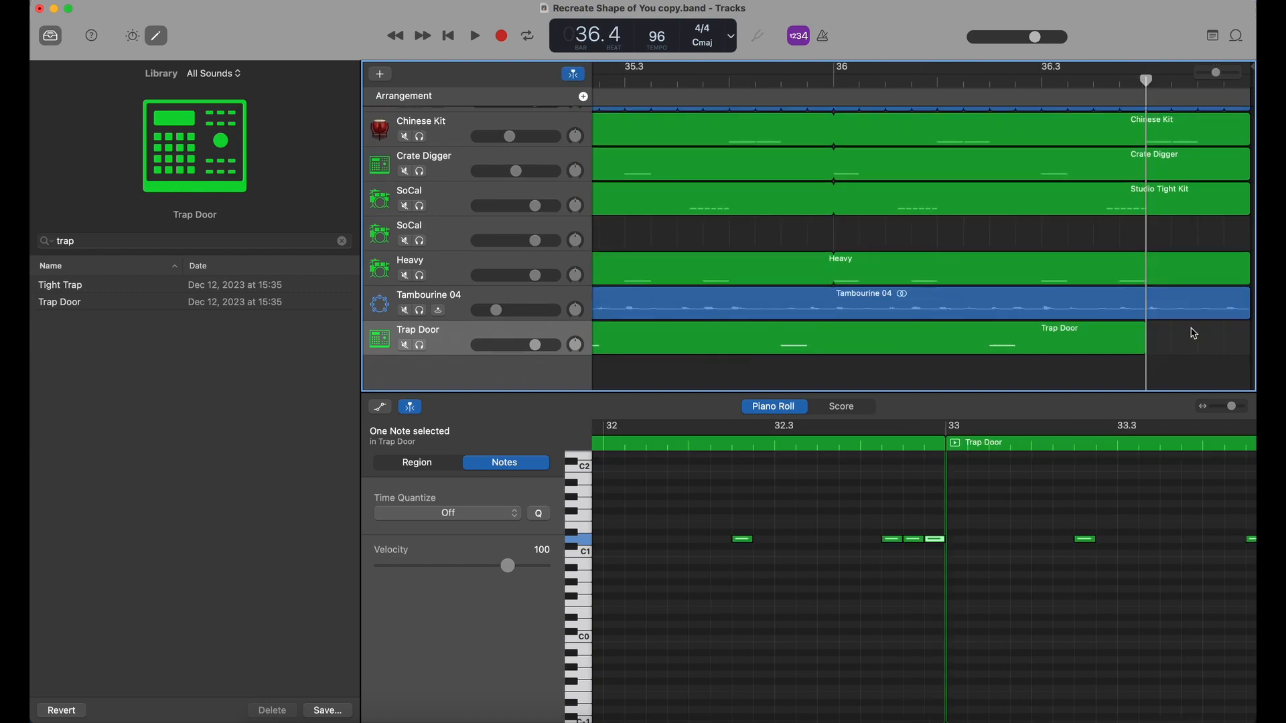
- Play the chorus from bar 29 to hear the Trap Door part with the other tracks
scroll(1136, 361, "down", 10)
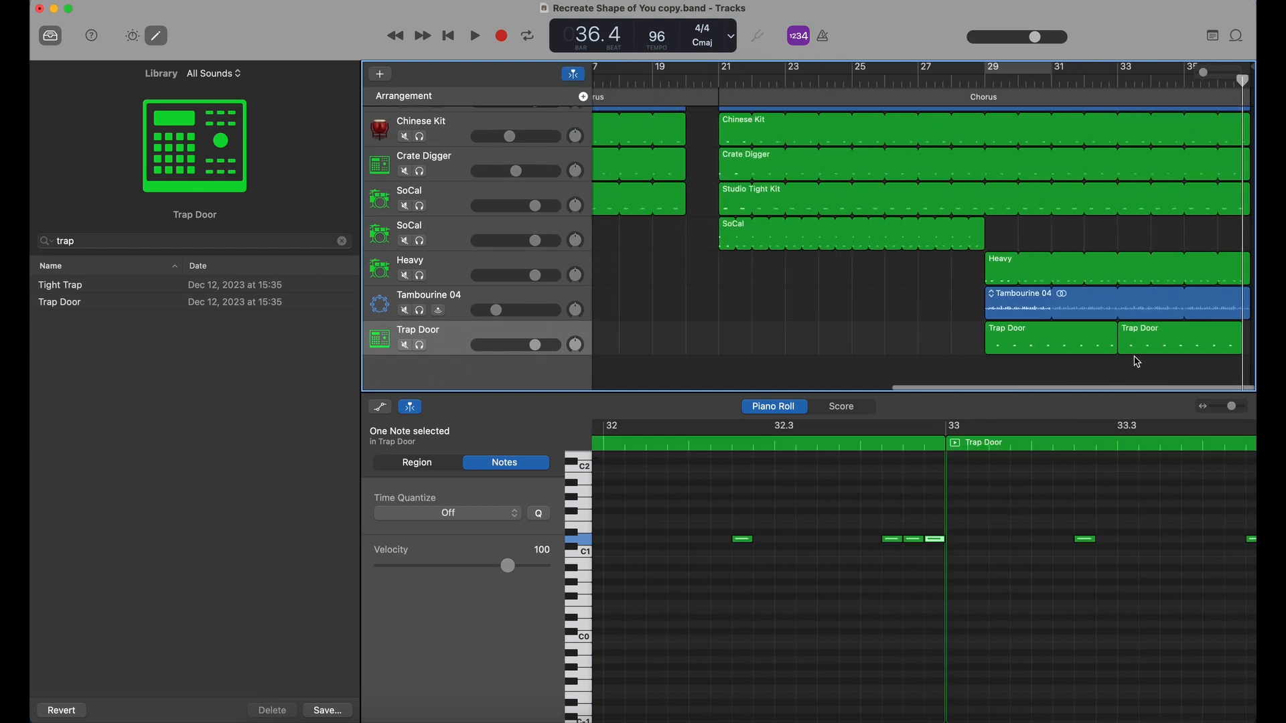
left_click(987, 81)
key("space")
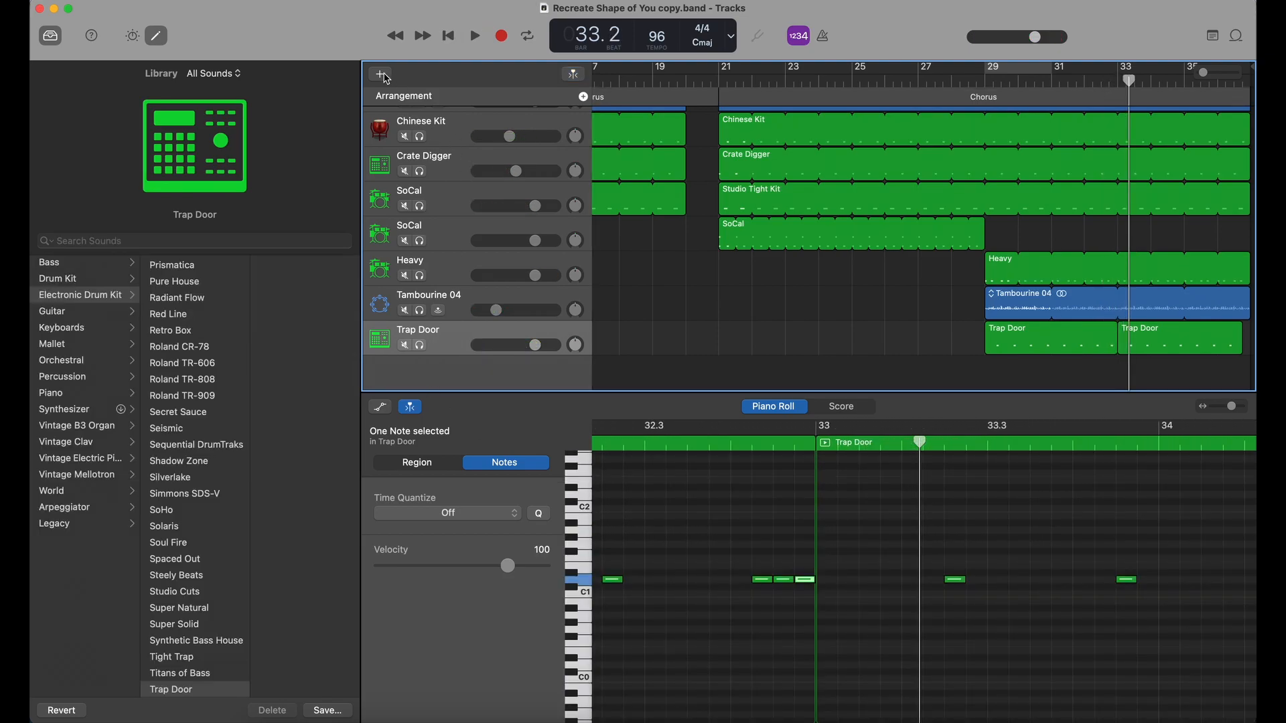
- Create a new software instrument track and assign it the Crate Digger drum kit
left_click(381, 74)
left_click(932, 474)
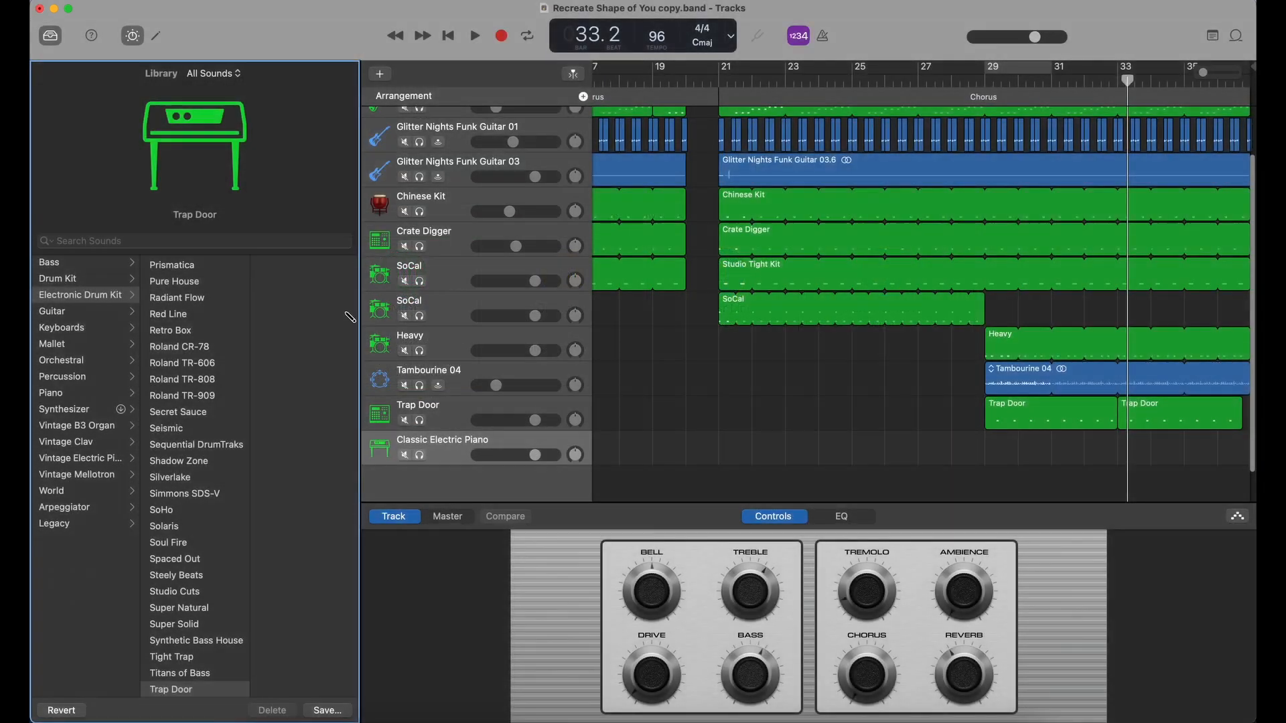
left_click(194, 240)
type("crat")
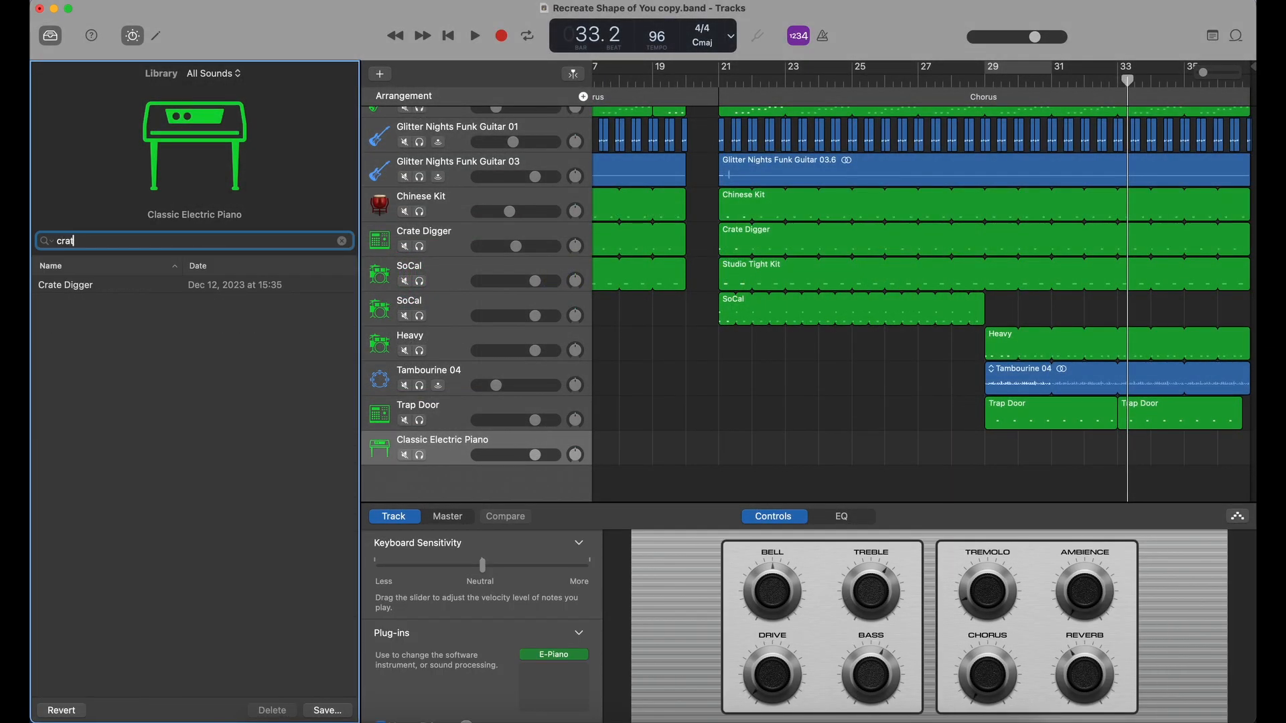
type("e")
left_click(143, 291)
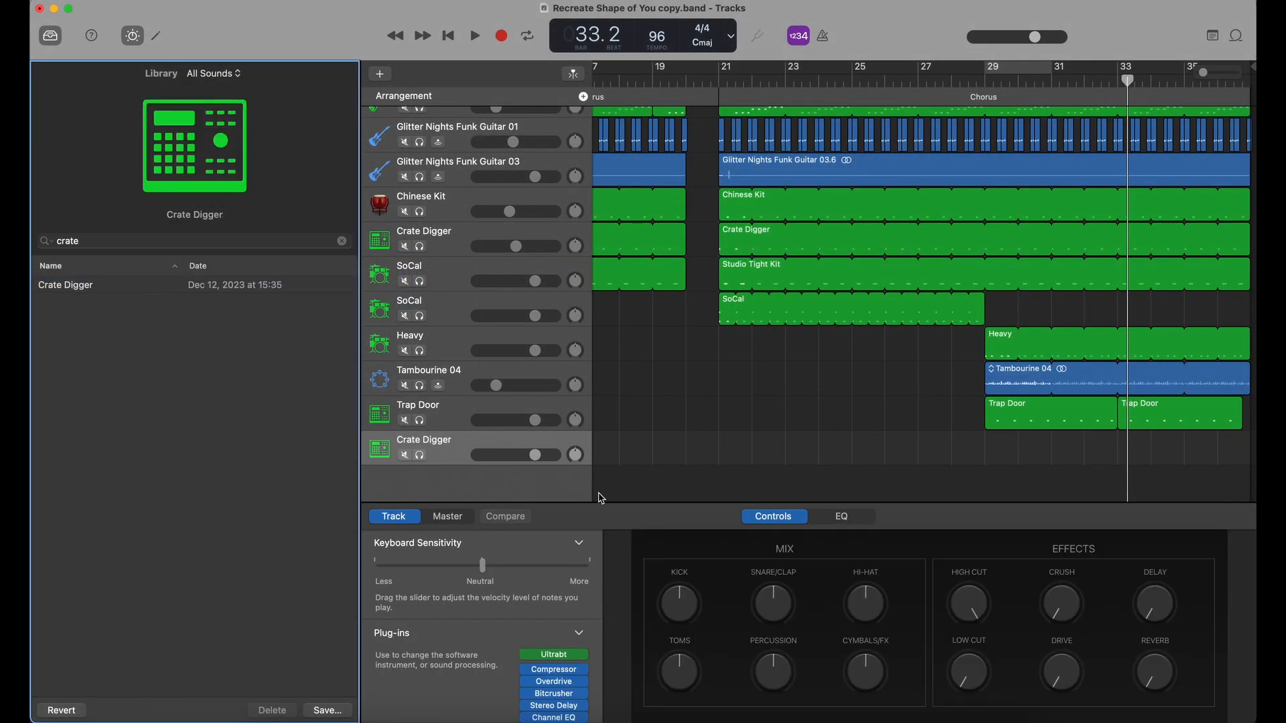
- Audition the new Crate Digger track's C#1 sound and add C#1 notes on the first, second and fourth sixteenths of bar 36, beat 4
left_click_drag(1127, 80, 1234, 79)
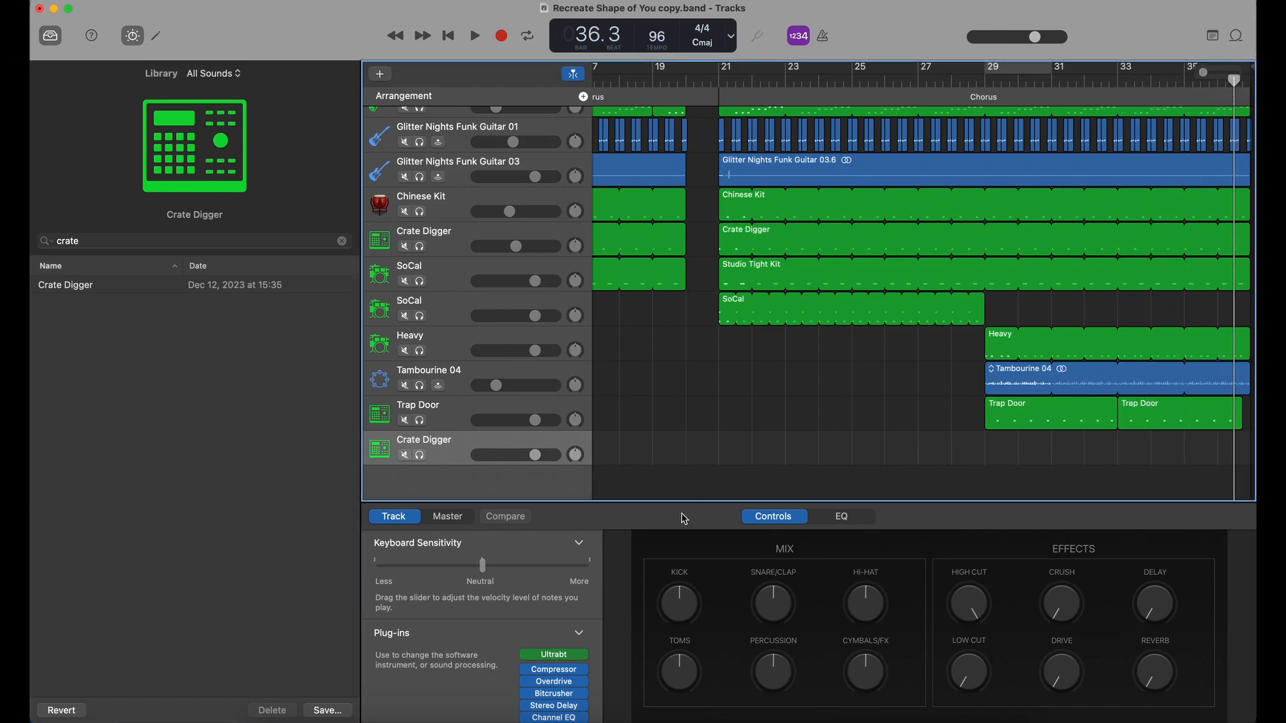
key("e")
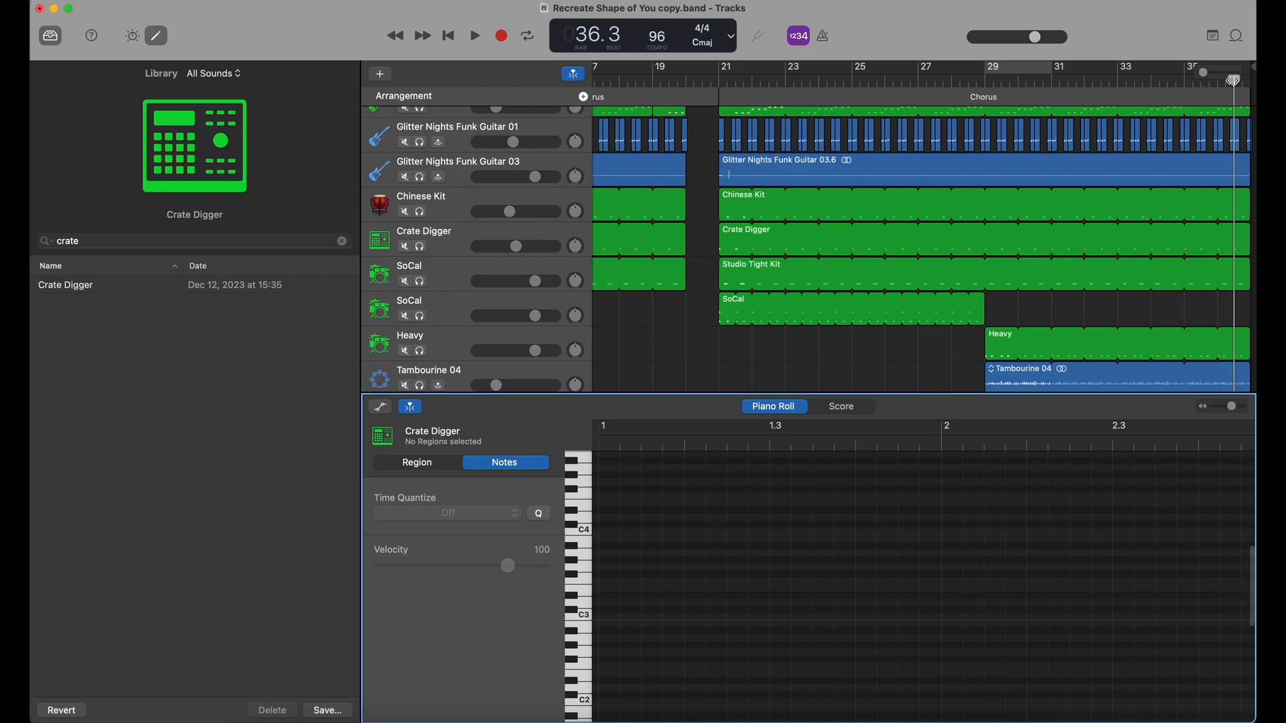
left_click(1232, 80)
scroll(1088, 277, "down", 4)
scroll(1111, 565, "down", 5)
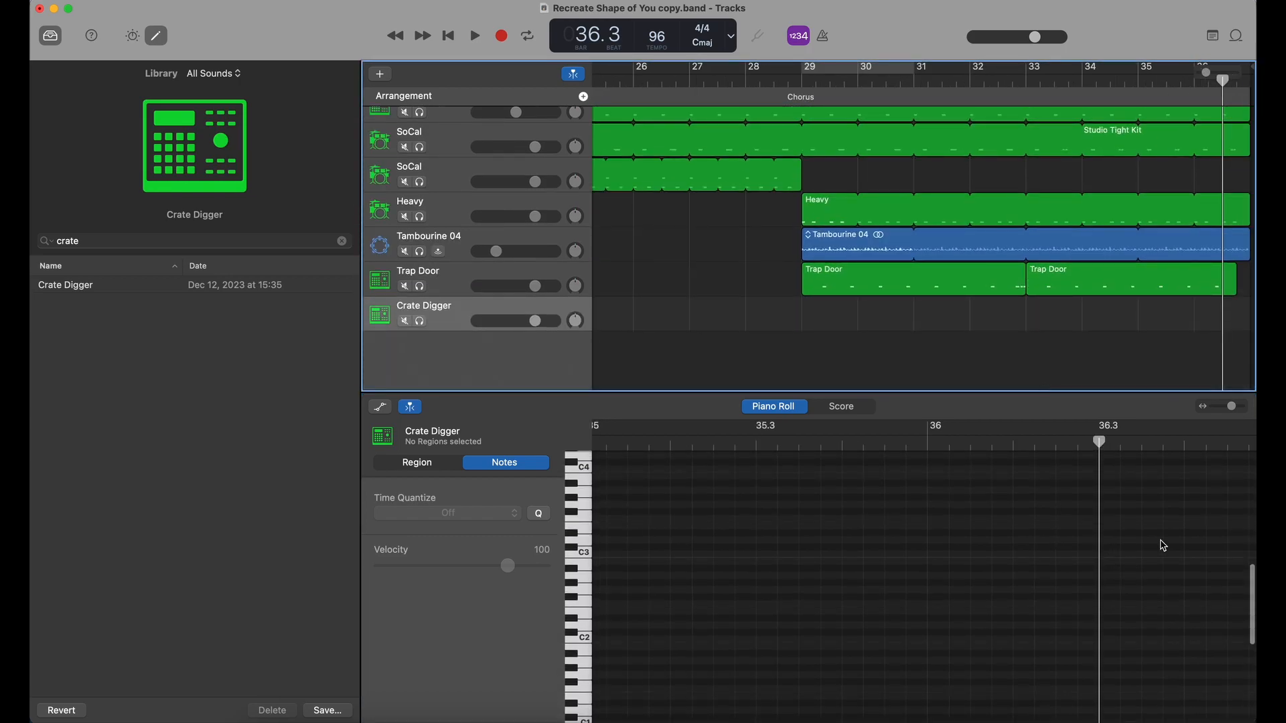
scroll(924, 654, "down", 5)
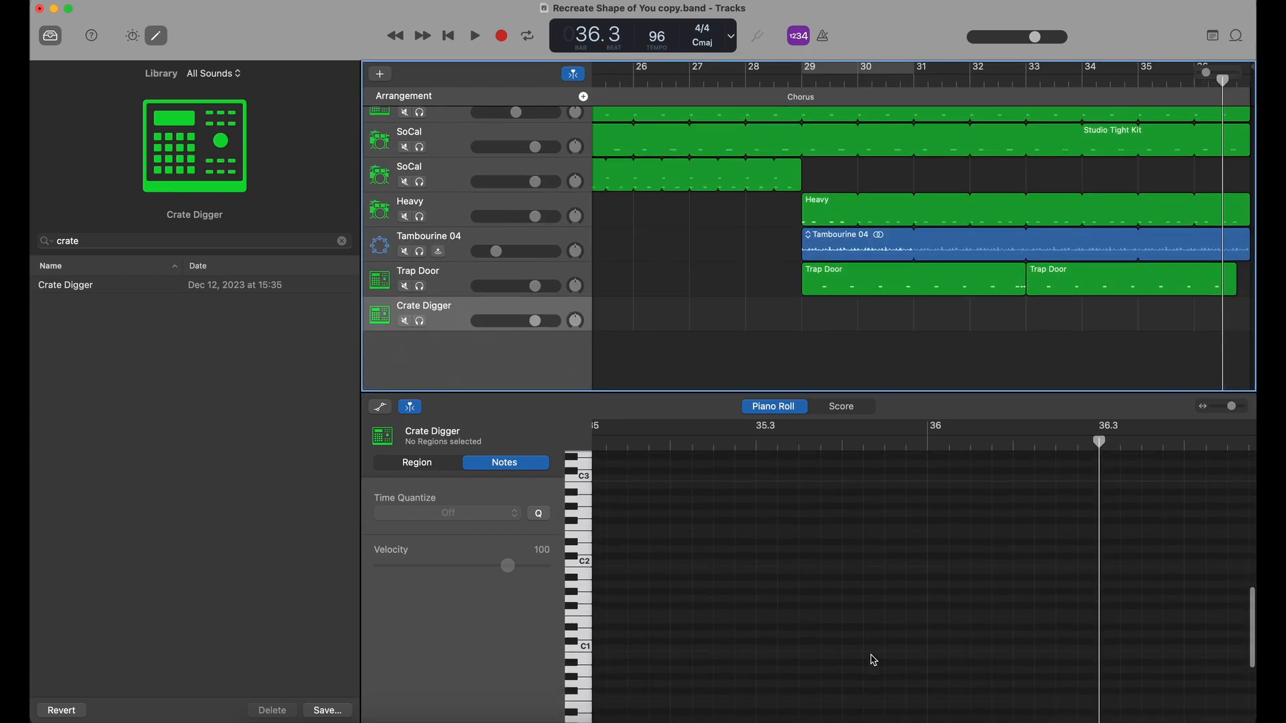
scroll(948, 638, "up", 1)
scroll(948, 638, "right", 1)
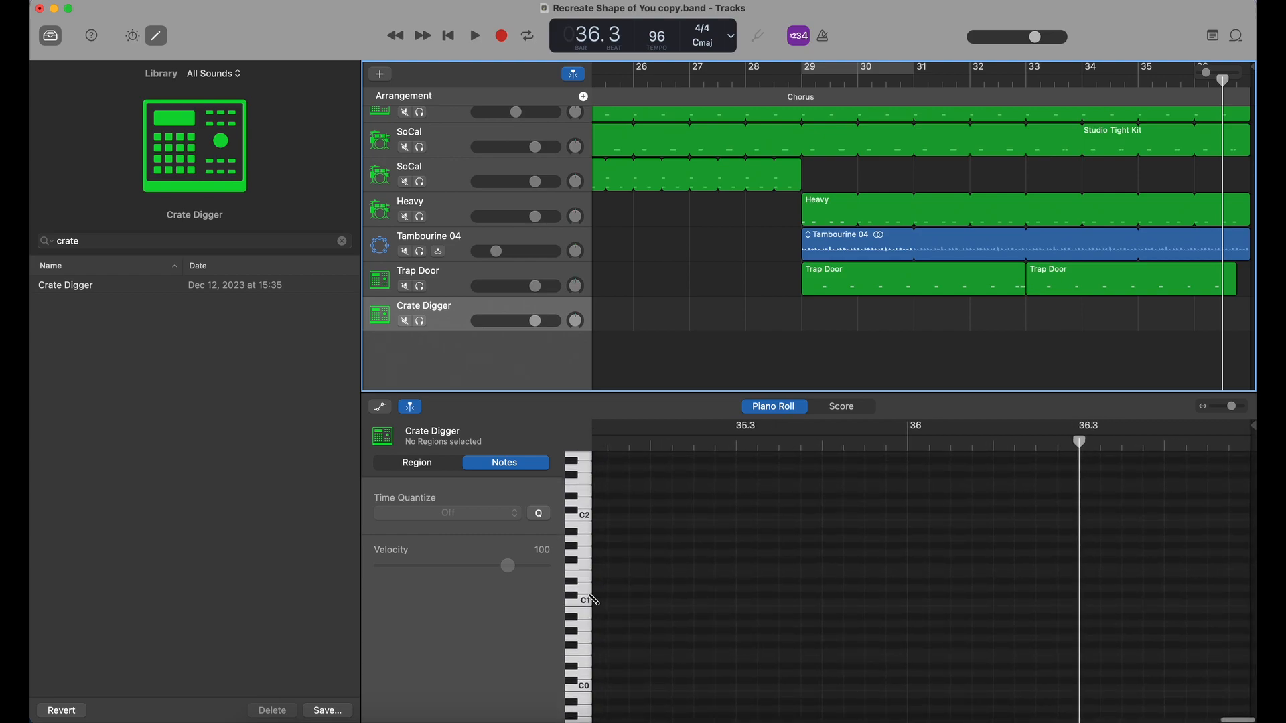
left_click(575, 598)
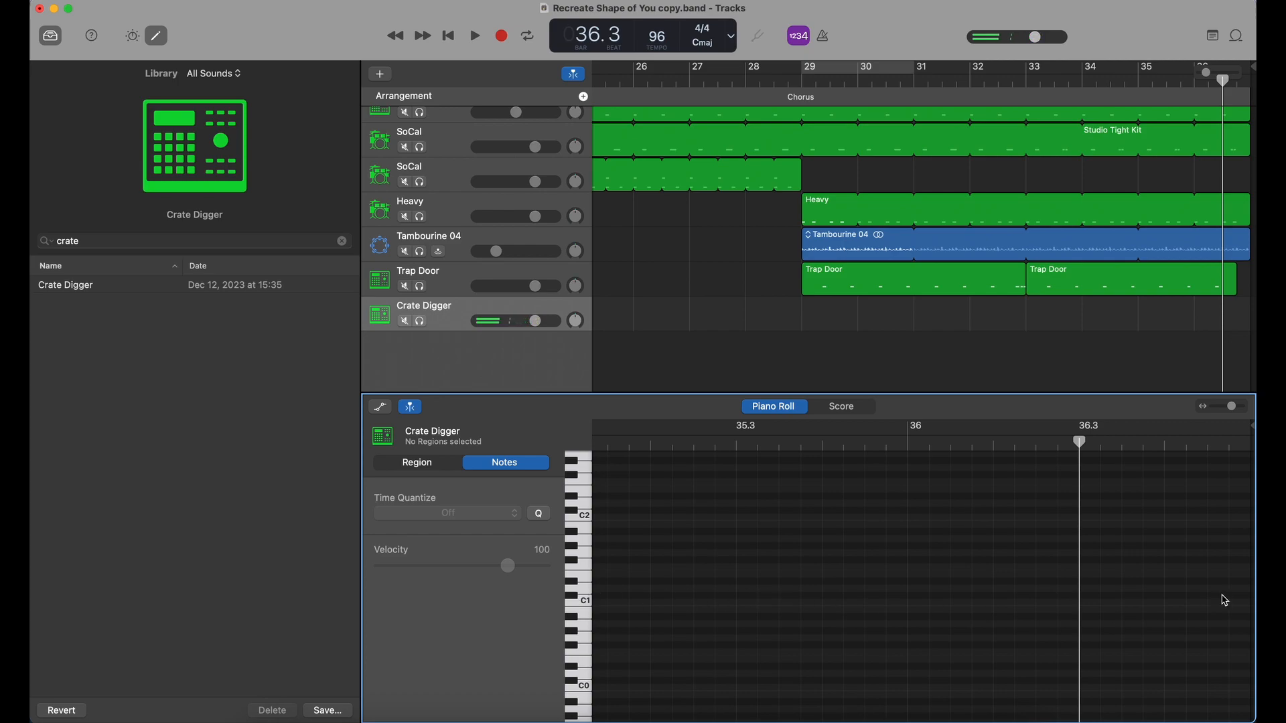
left_click(1177, 596, "super")
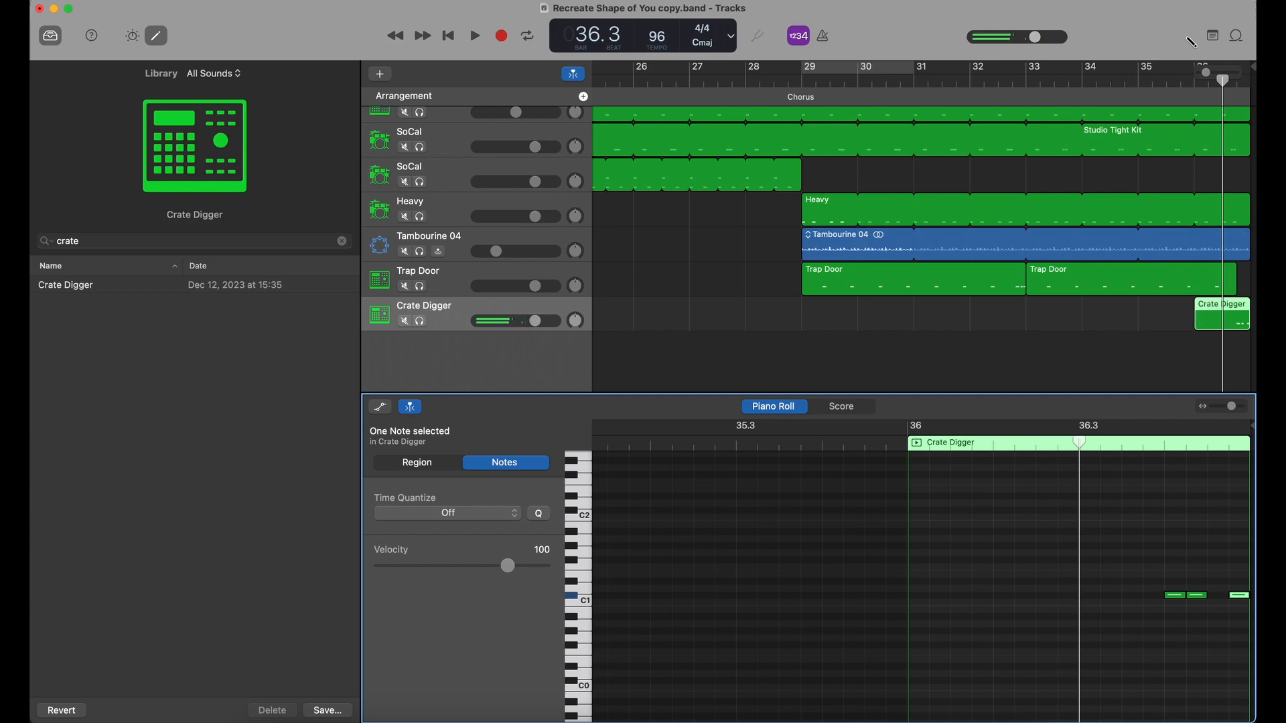
- Play the end of the chorus from around bar 35 to check the added Crate Digger notes, and hide the sound library
left_click(1137, 84)
key("space")
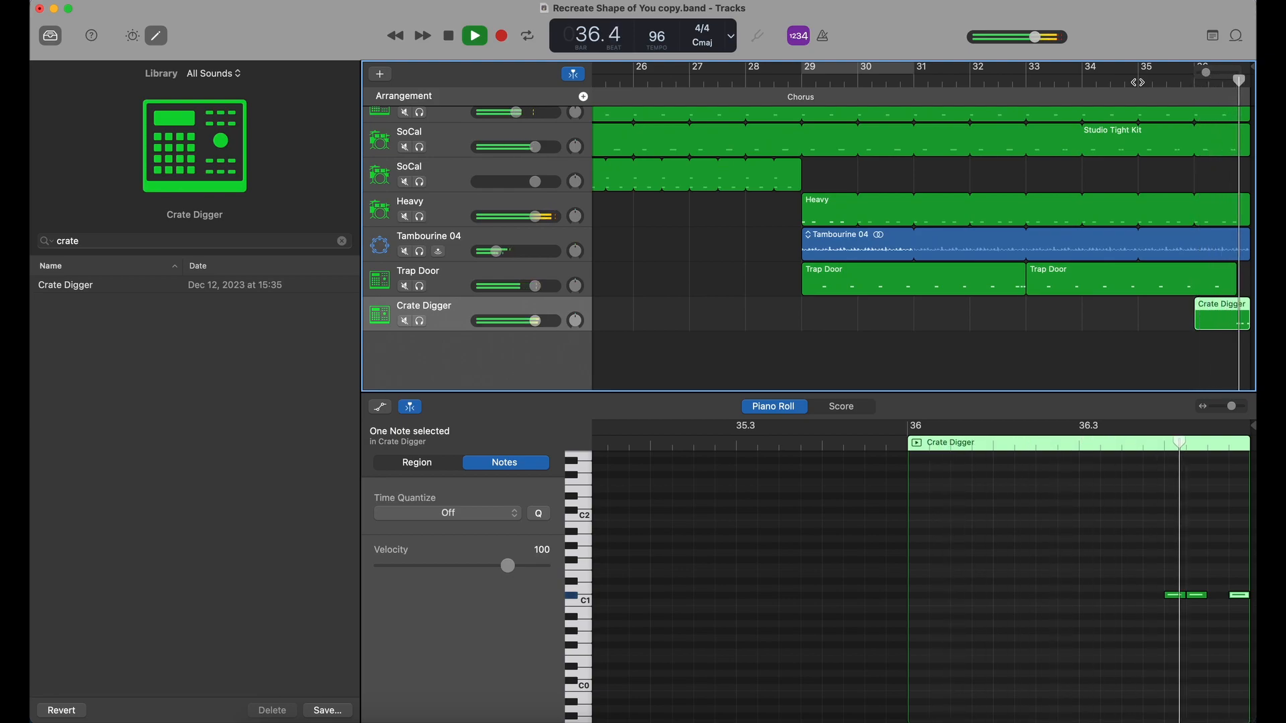
left_click(50, 36)
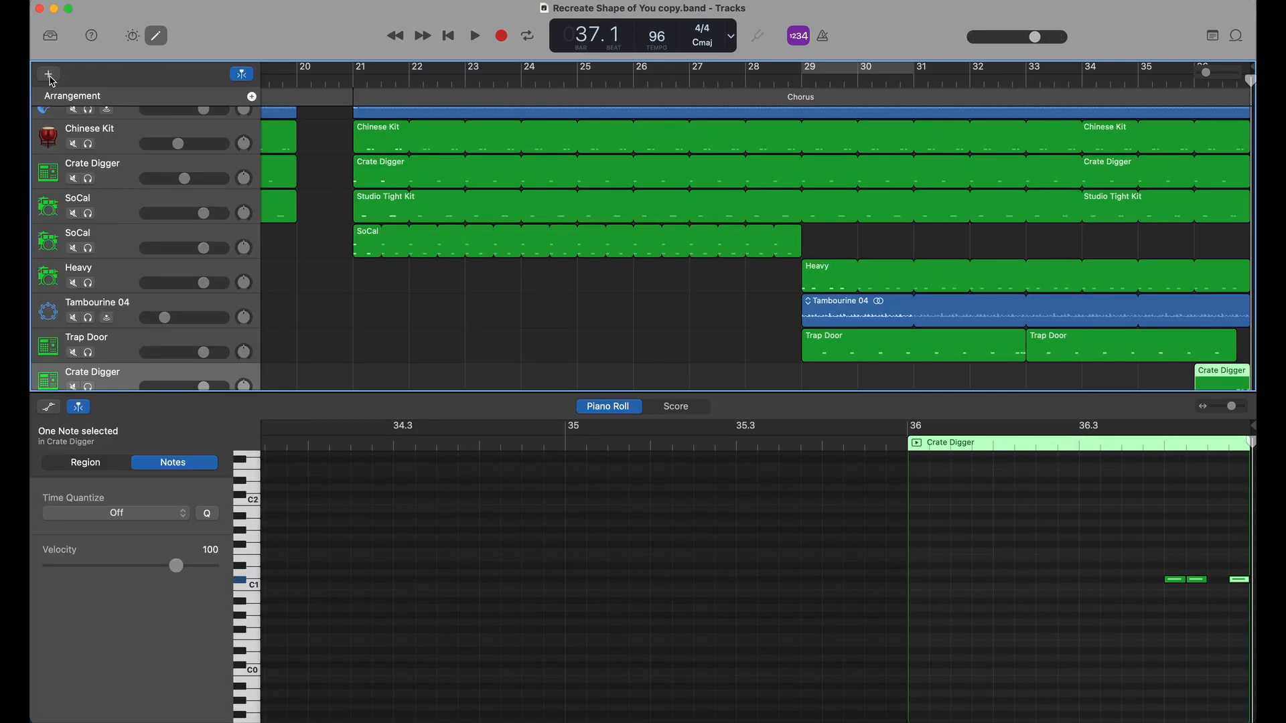
- Create a new software instrument track and assign it the Alphabet City Boundless Bass sound
left_click(49, 75)
left_click(931, 473)
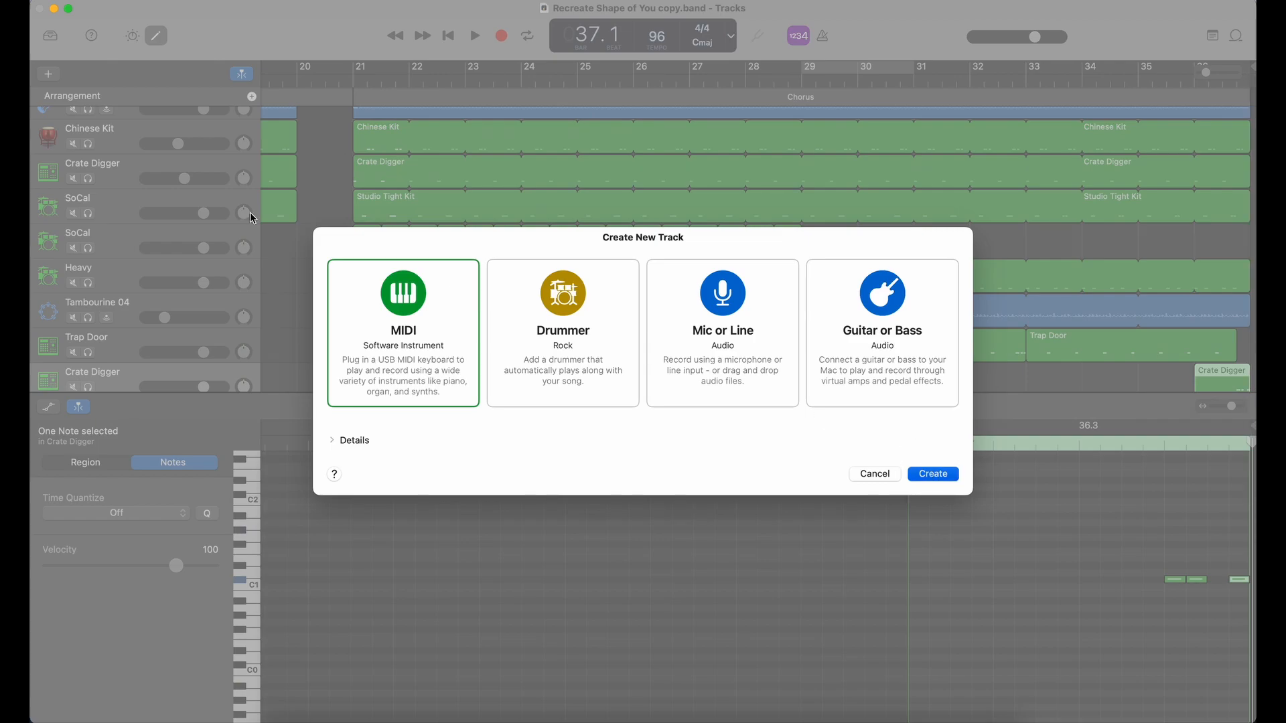
left_click(144, 240)
type("alphabe")
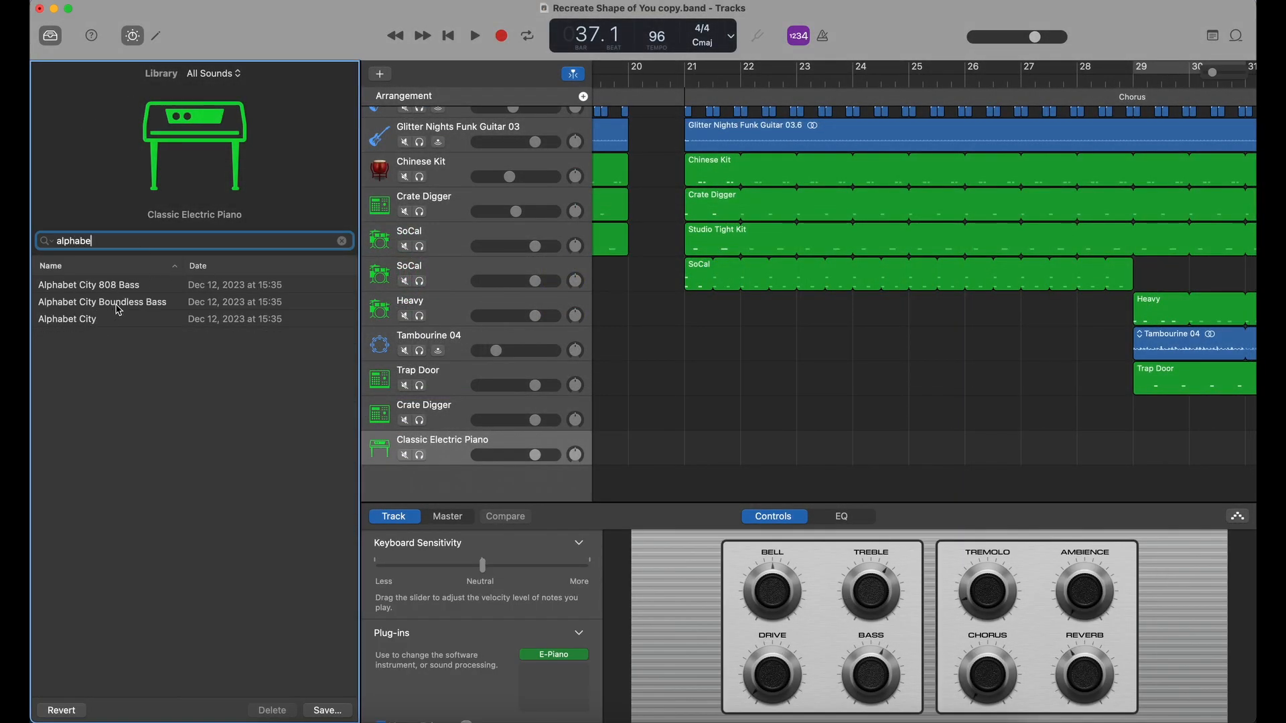
left_click(121, 304)
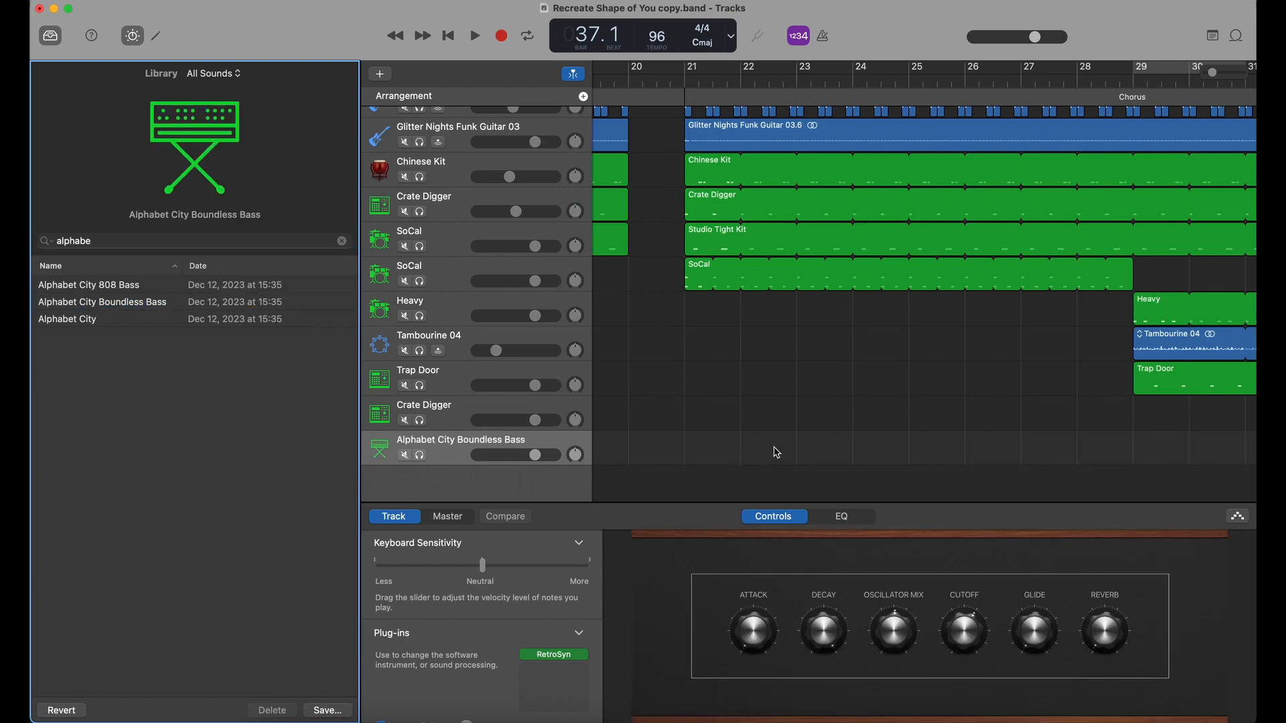
- Add bass notes in bar 29 on the Alphabet City Boundless Bass track: C#2 at 29.1.1 and 29.1.4, F#1 at 29.3.1 and 29.3.4
scroll(622, 498, "right", 2)
scroll(623, 498, "up", 1)
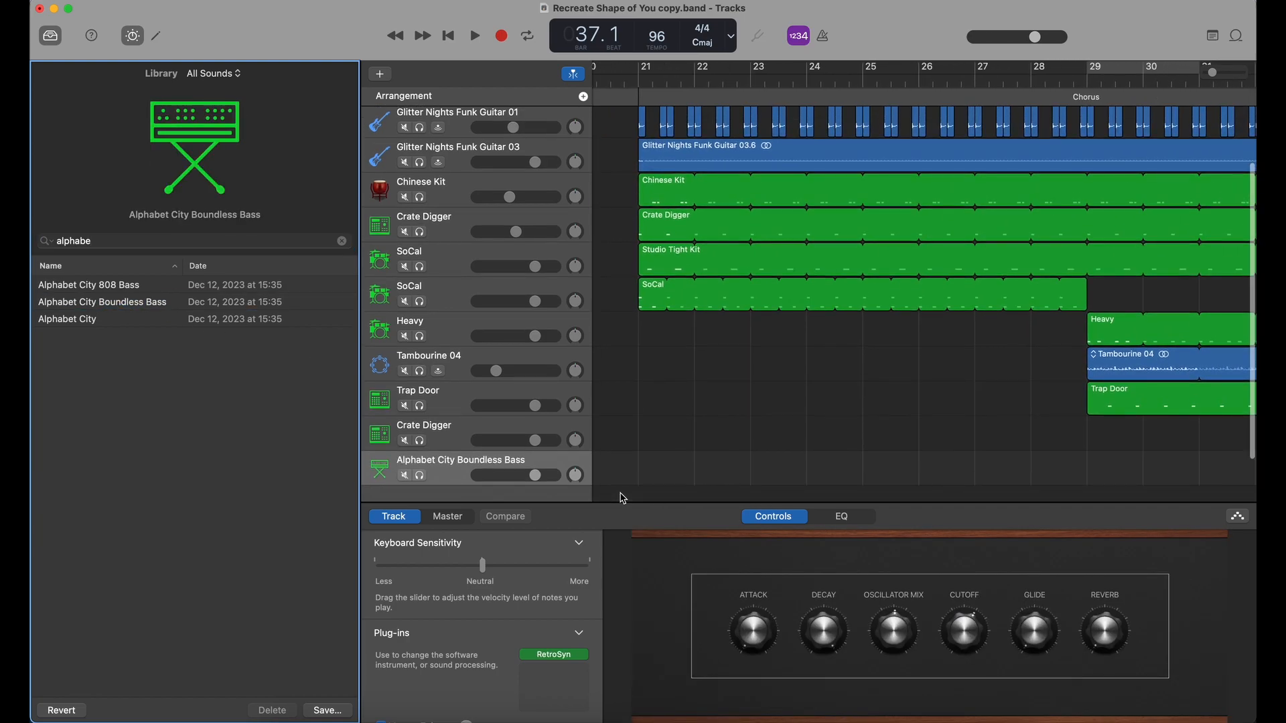
key("e")
left_click(1090, 81)
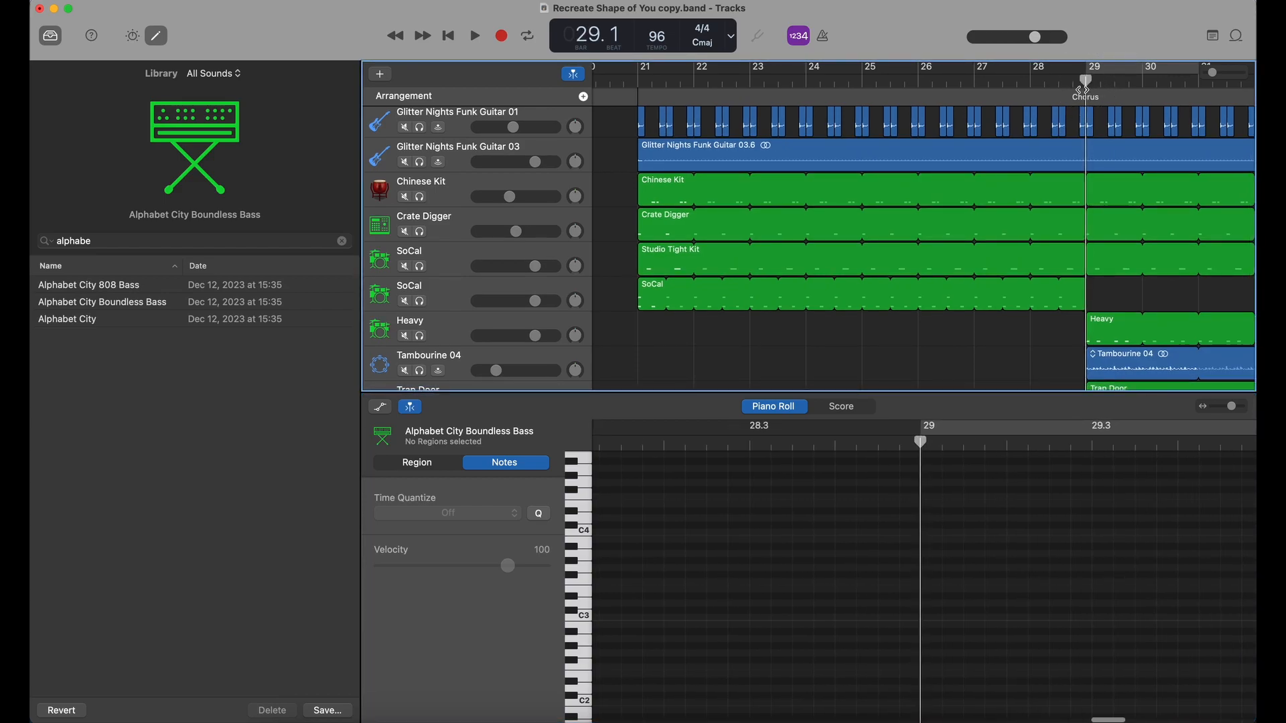
scroll(838, 615, "down", 5)
scroll(864, 589, "down", 1)
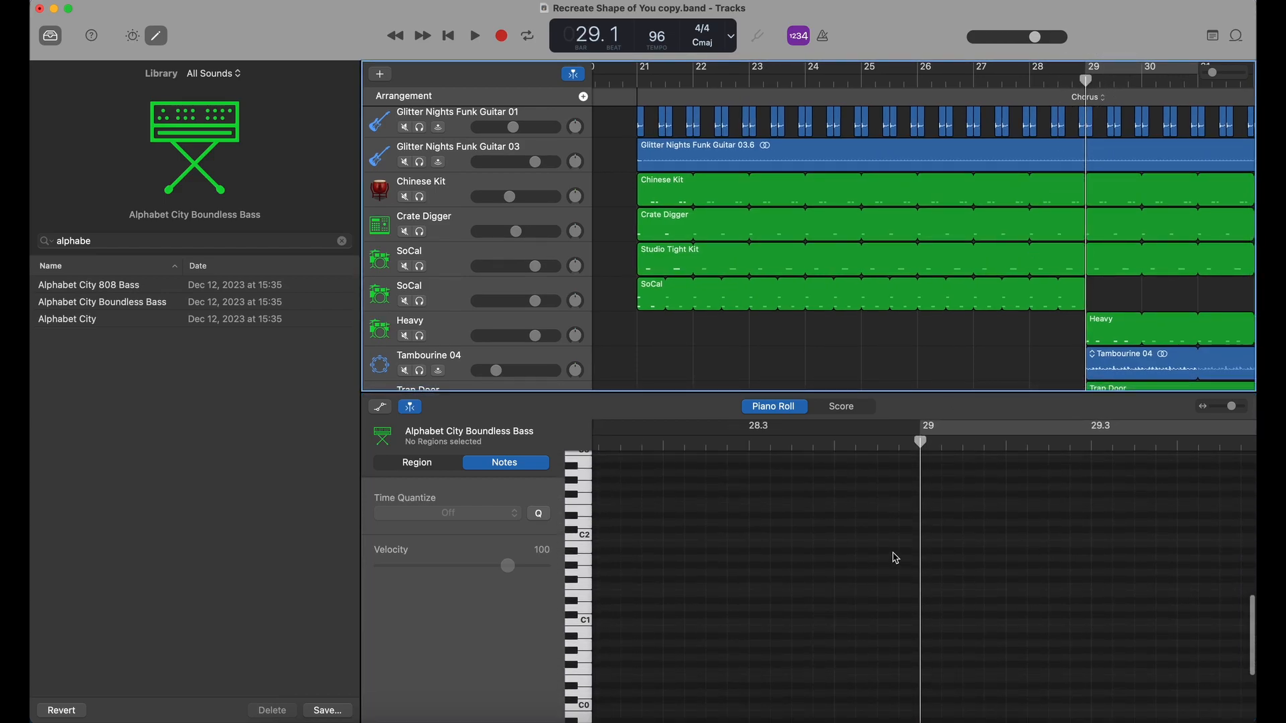
left_click(929, 534, "super")
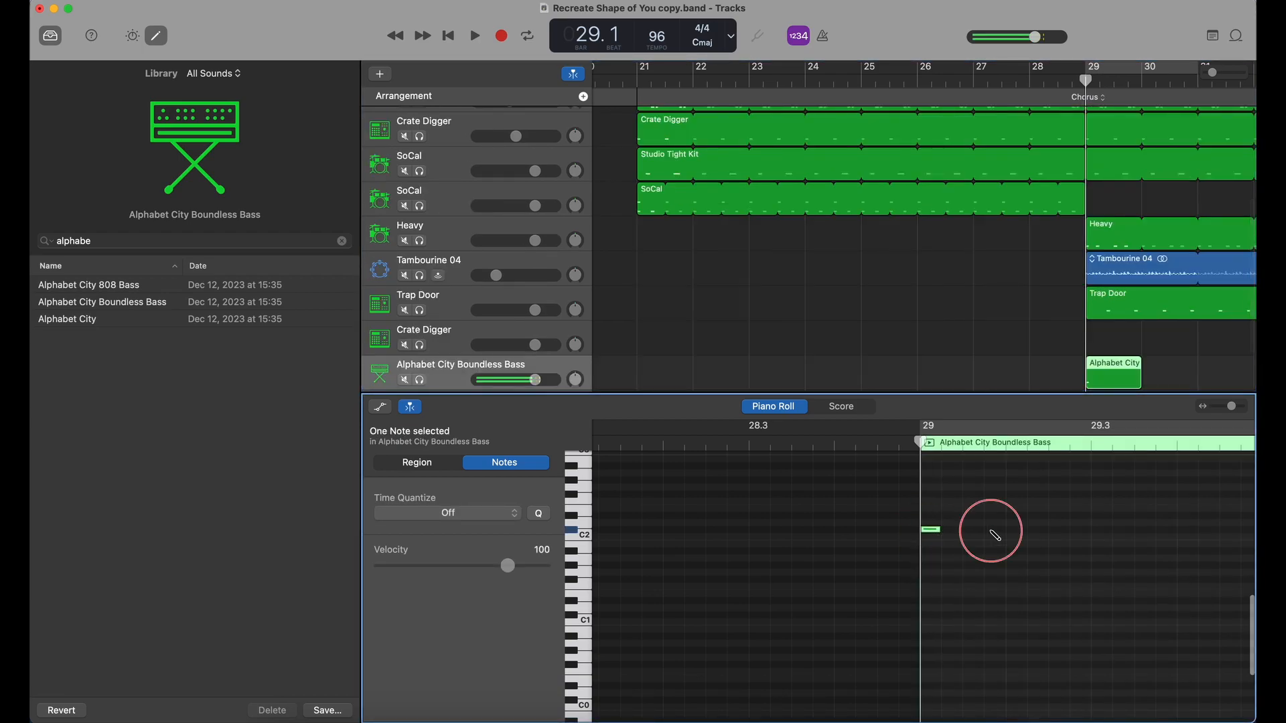
left_click(1102, 580, "super")
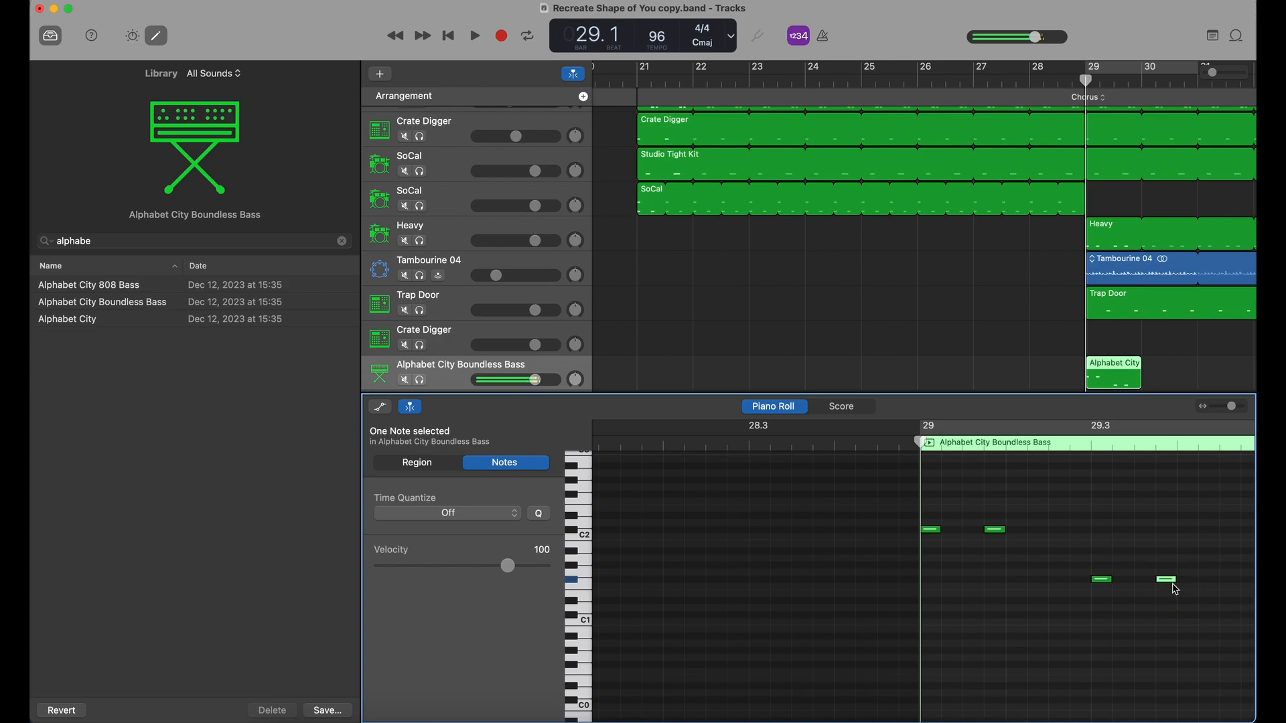
- Extend the Alphabet City Boundless Bass region to two bars; add A1 at 30.1.1 and 30.1.4, B1 at 30.3.1 and 30.3.4
scroll(1169, 584, "right", 3)
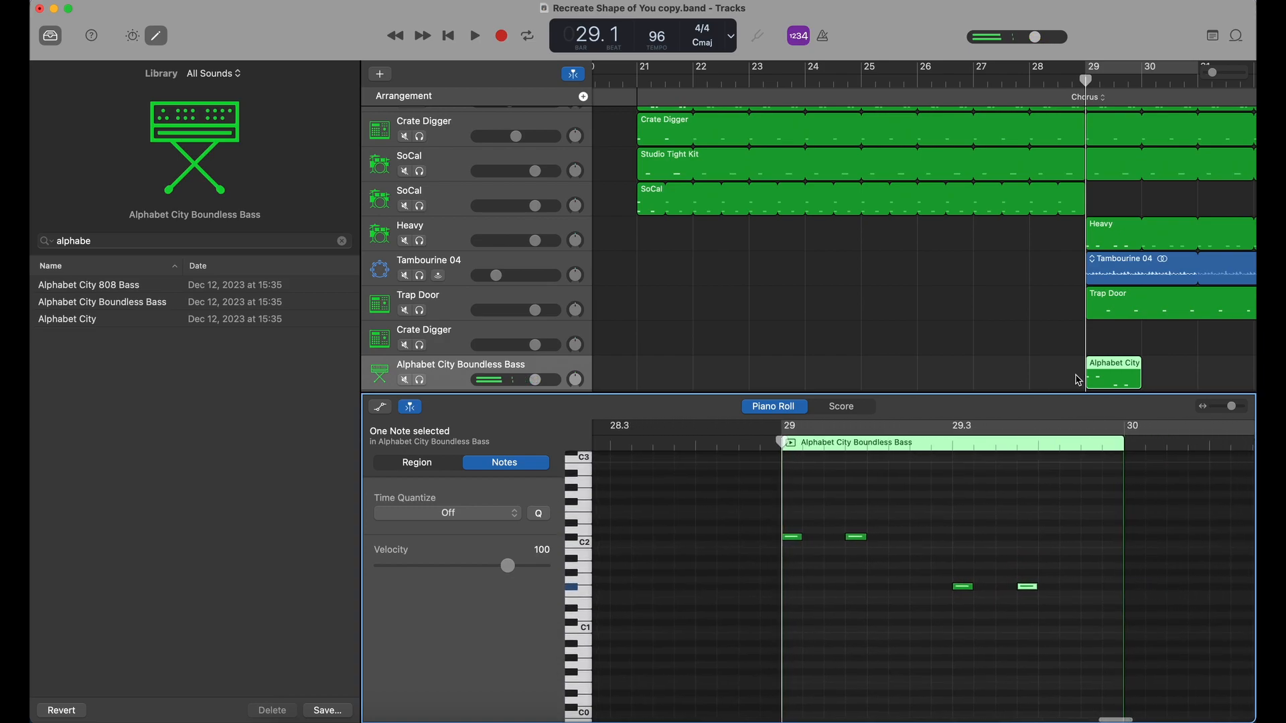
left_click_drag(1138, 377, 1197, 381)
scroll(1133, 488, "down", 1)
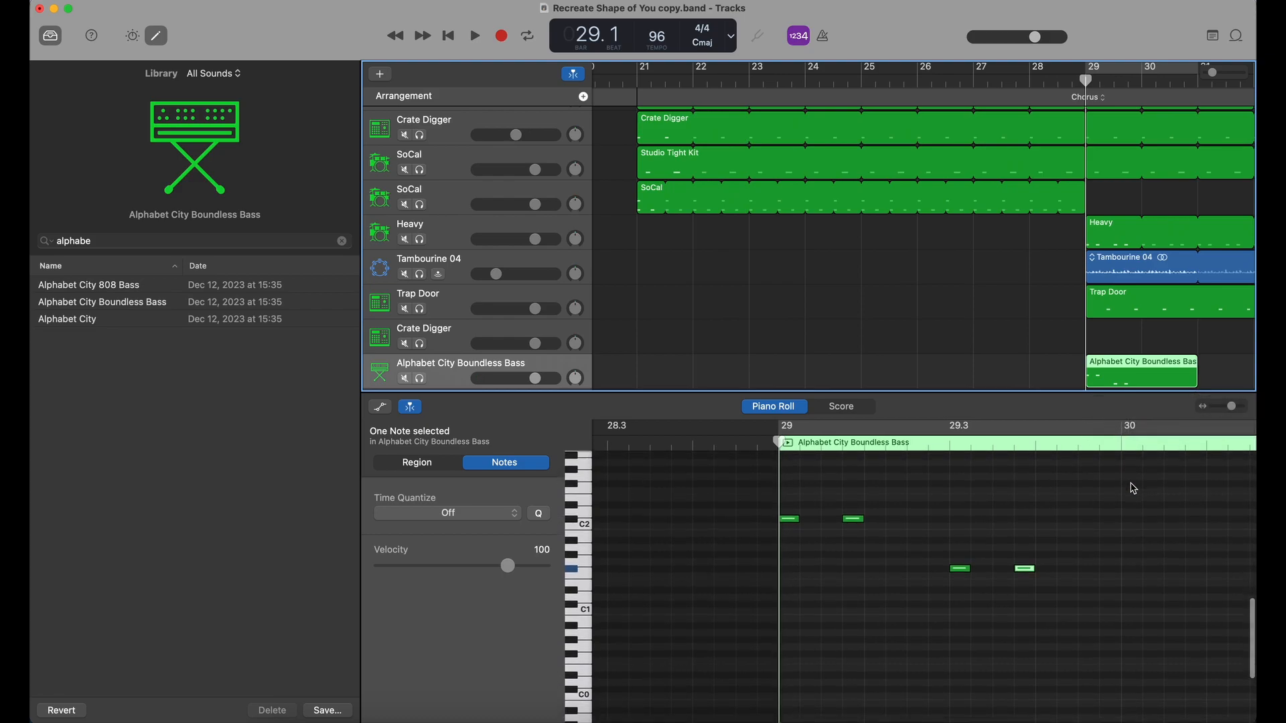
left_click(1135, 550, "super")
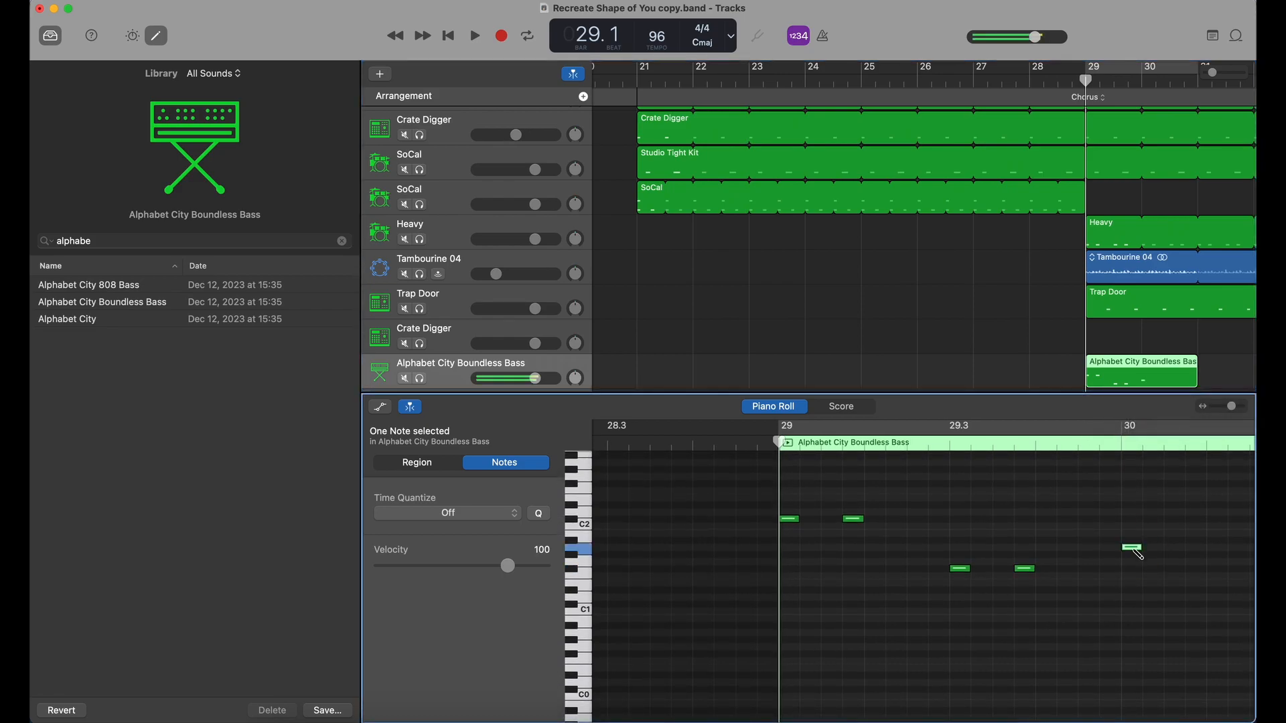
left_click(1201, 550, "super")
scroll(1223, 542, "right", 5)
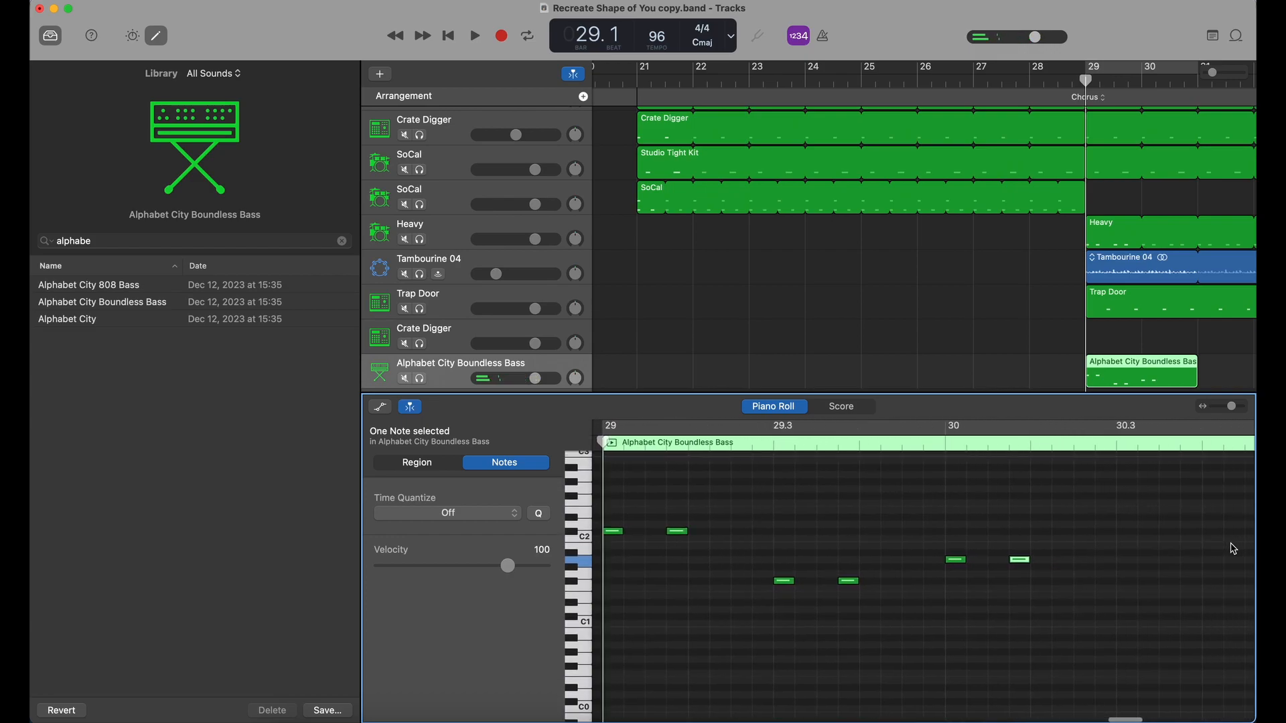
left_click(1111, 548, "super")
left_click(1172, 547, "super")
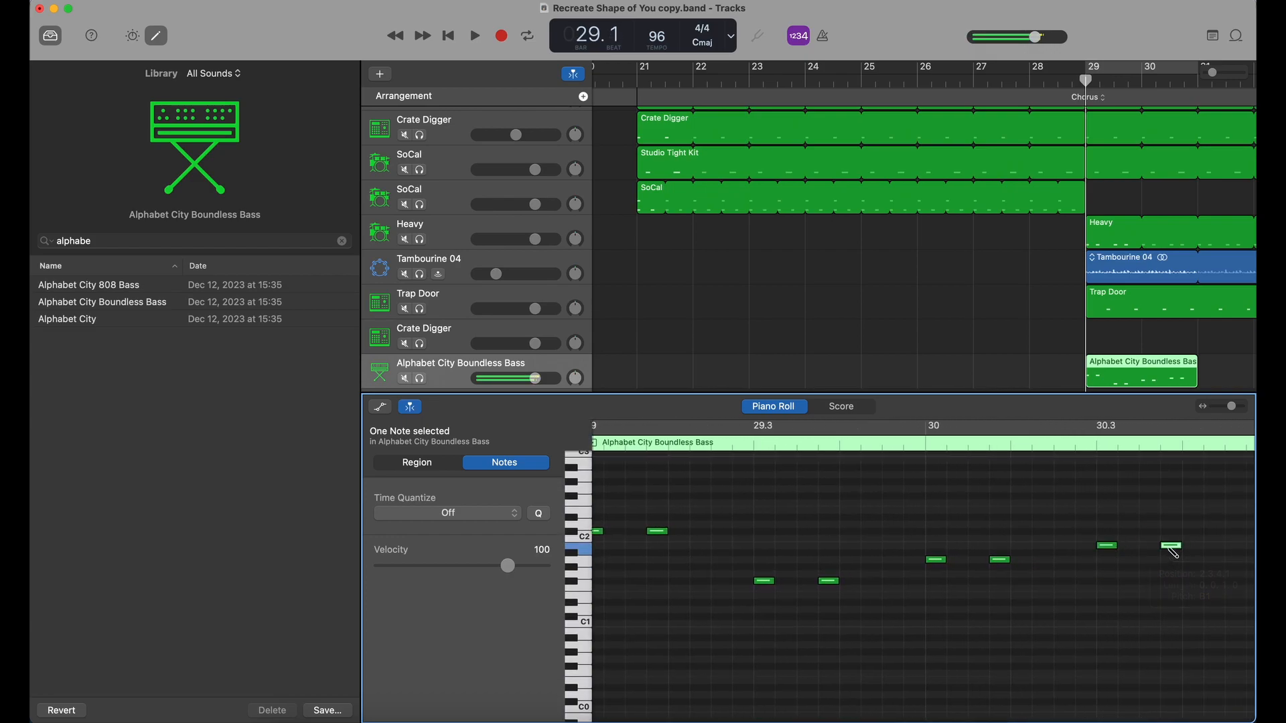
- Play the bass line, raise the Alphabet City Boundless Bass volume slightly, and loop its region to bar 37
key("space")
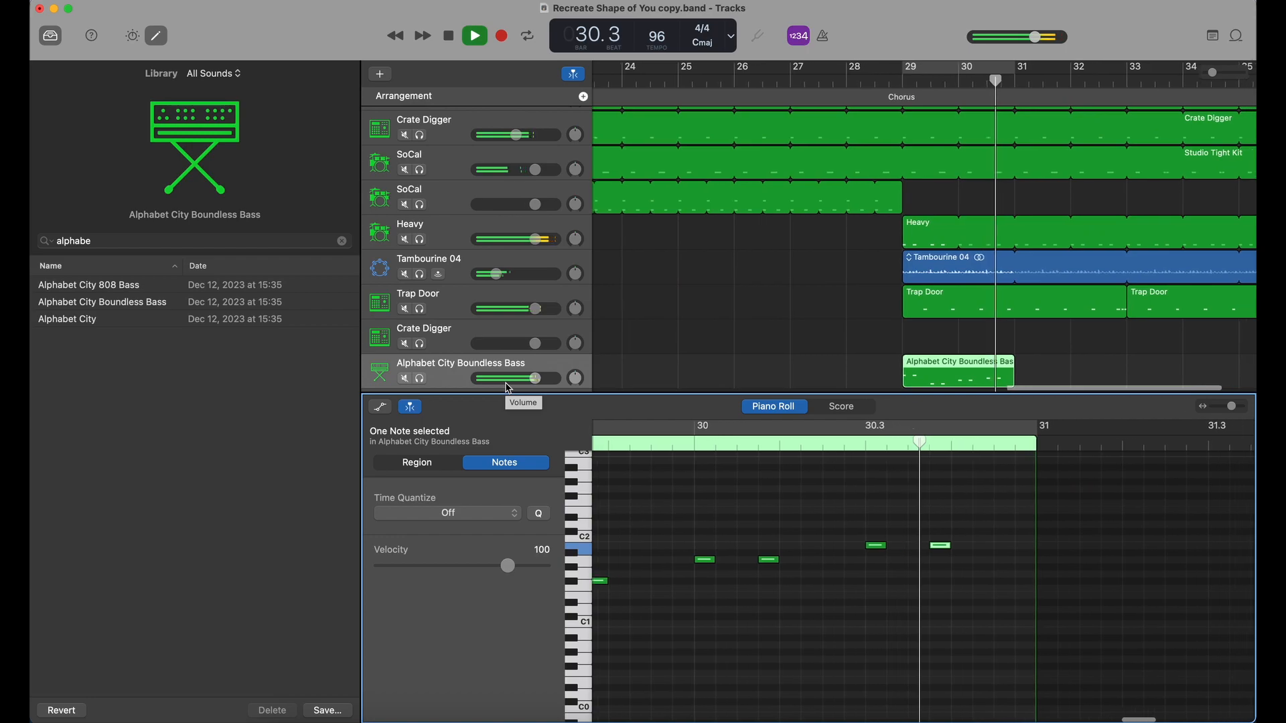
key("space")
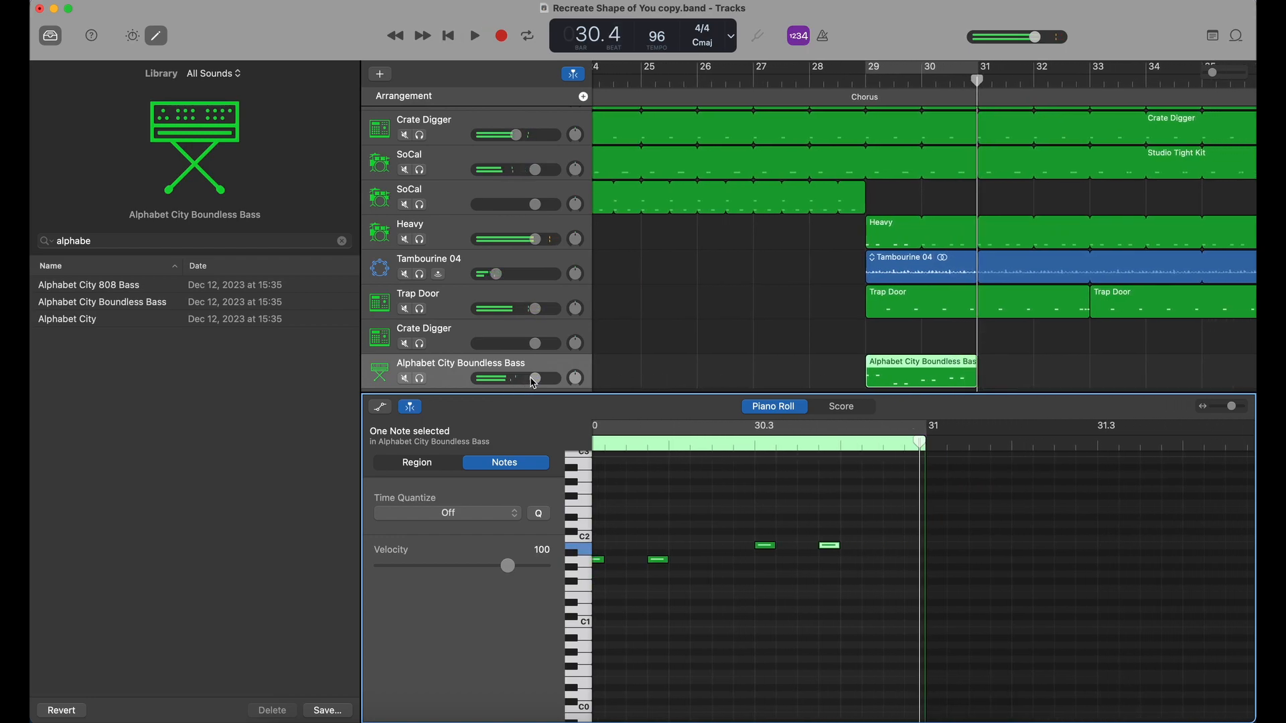
left_click_drag(536, 379, 542, 379)
left_click_drag(975, 363, 1250, 375)
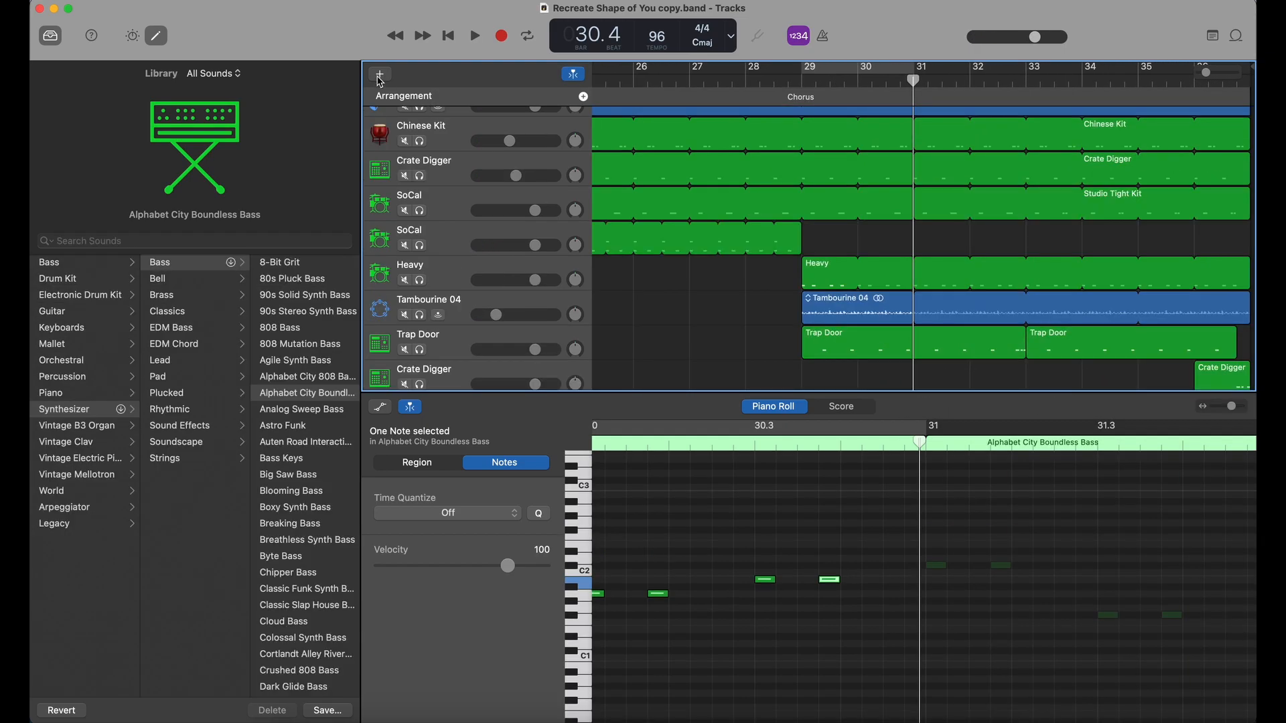
- Create a software instrument track with the Antarctic Sun sound and set its Transform Pad between Synth and Noisier
left_click(379, 75)
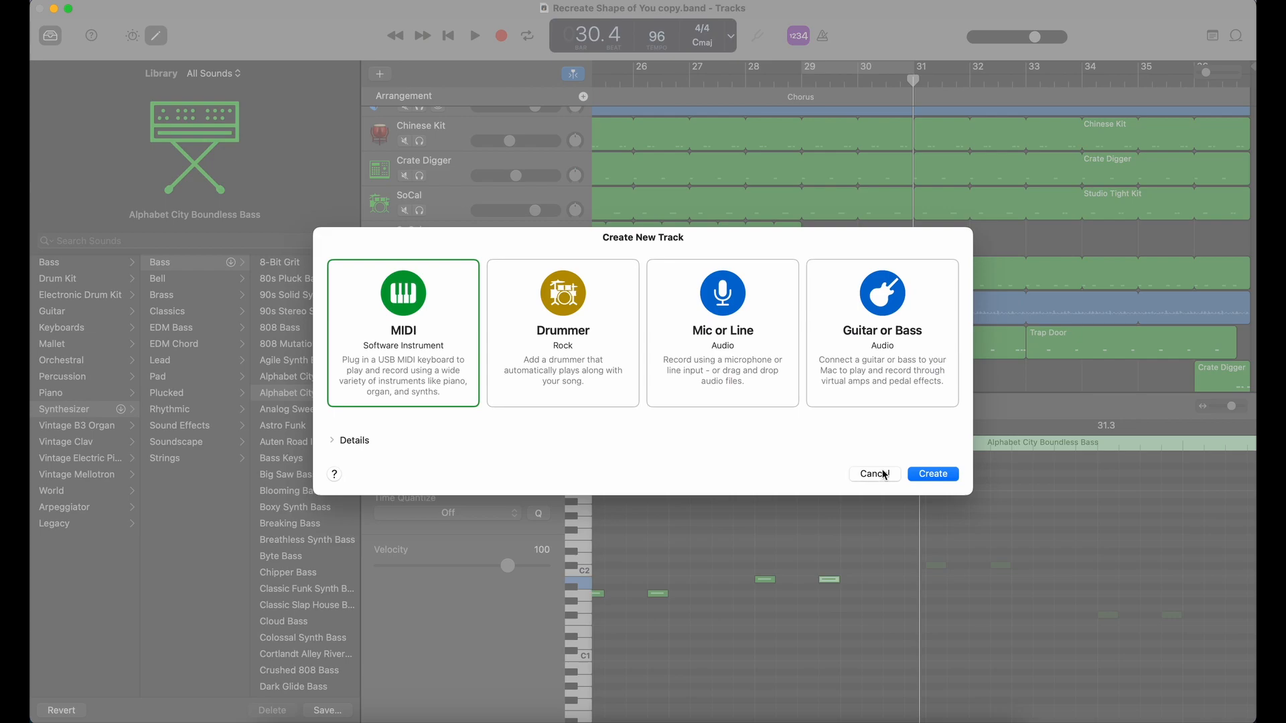
key("Return")
left_click(229, 242)
type("anta")
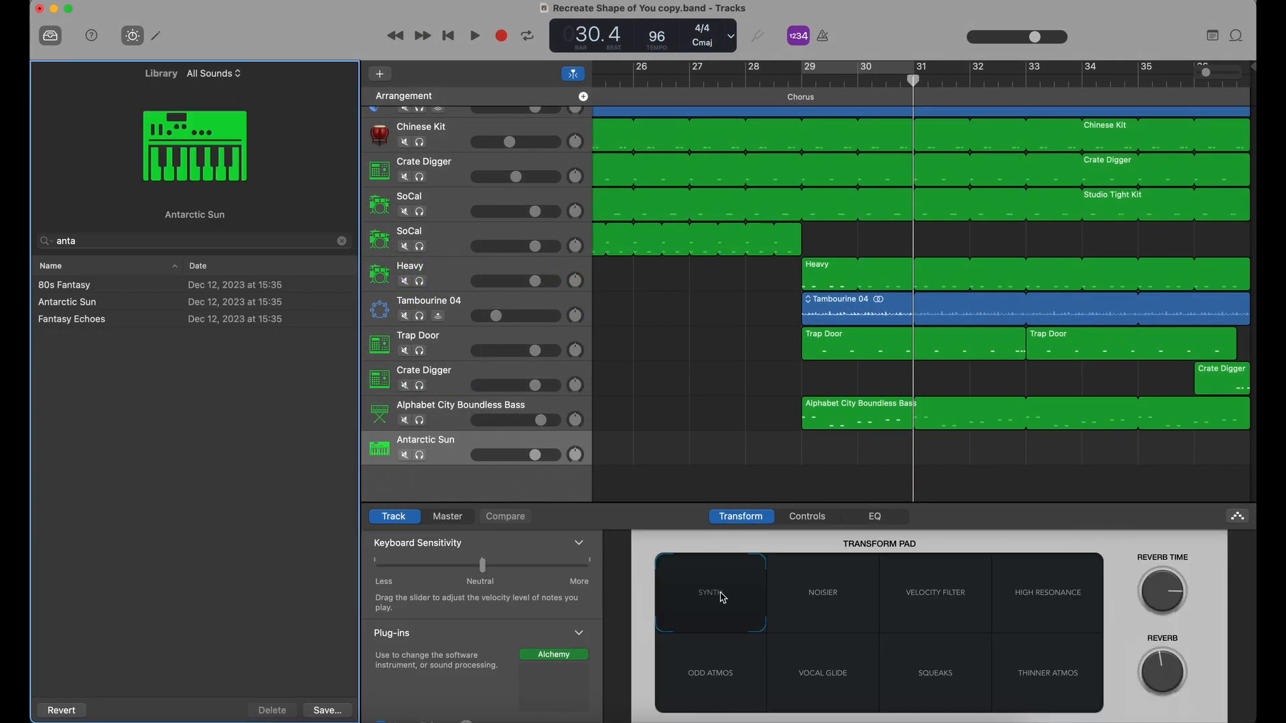
left_click_drag(721, 597, 778, 590)
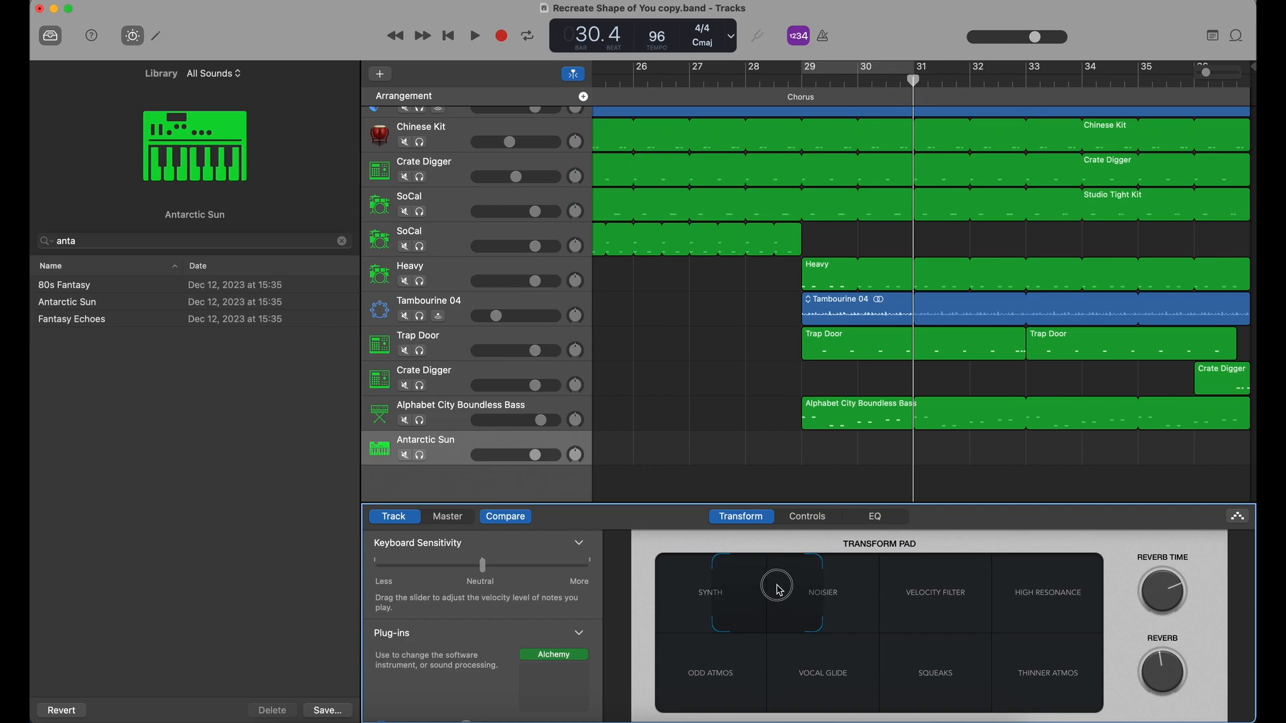
scroll(539, 599, "down", 3)
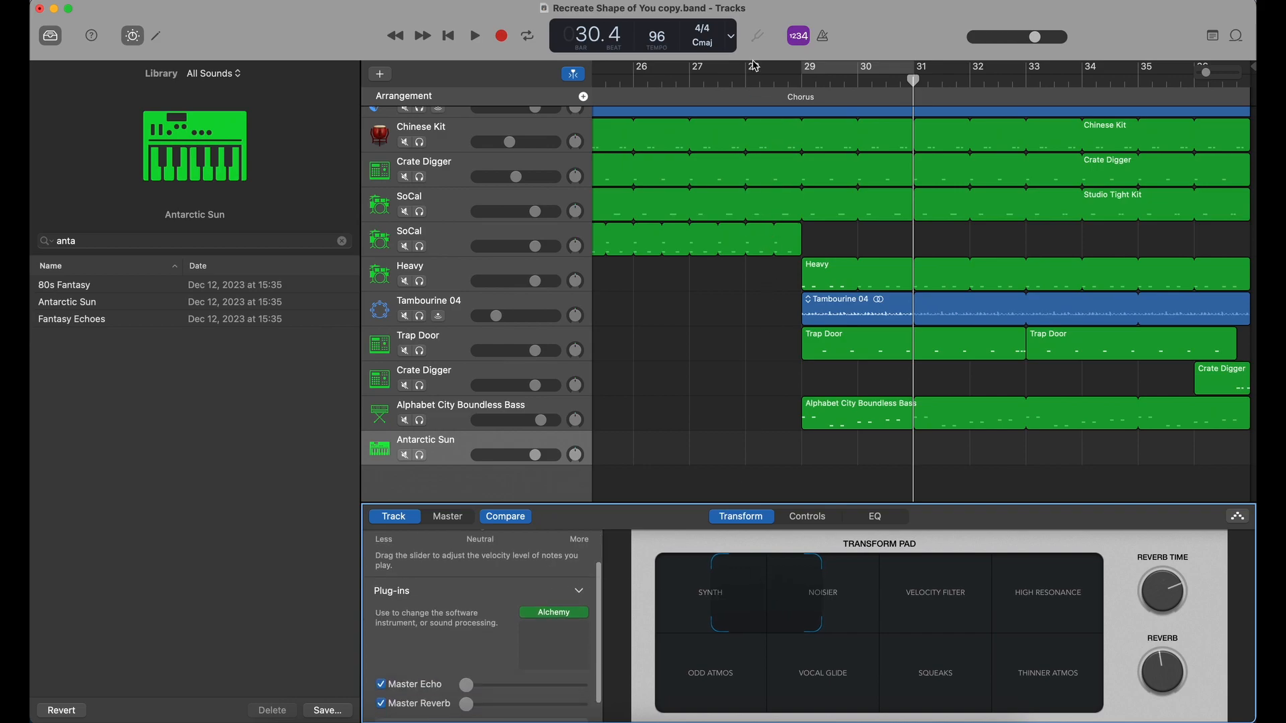
- Add Antarctic Sun chords in bar 29: G#3, C#4 and E4 at 29.1.4, and A3, C#4 and F#4 at 29.3.4
key("e")
left_click_drag(912, 81, 803, 80)
scroll(963, 555, "down", 3)
scroll(963, 560, "up", 3)
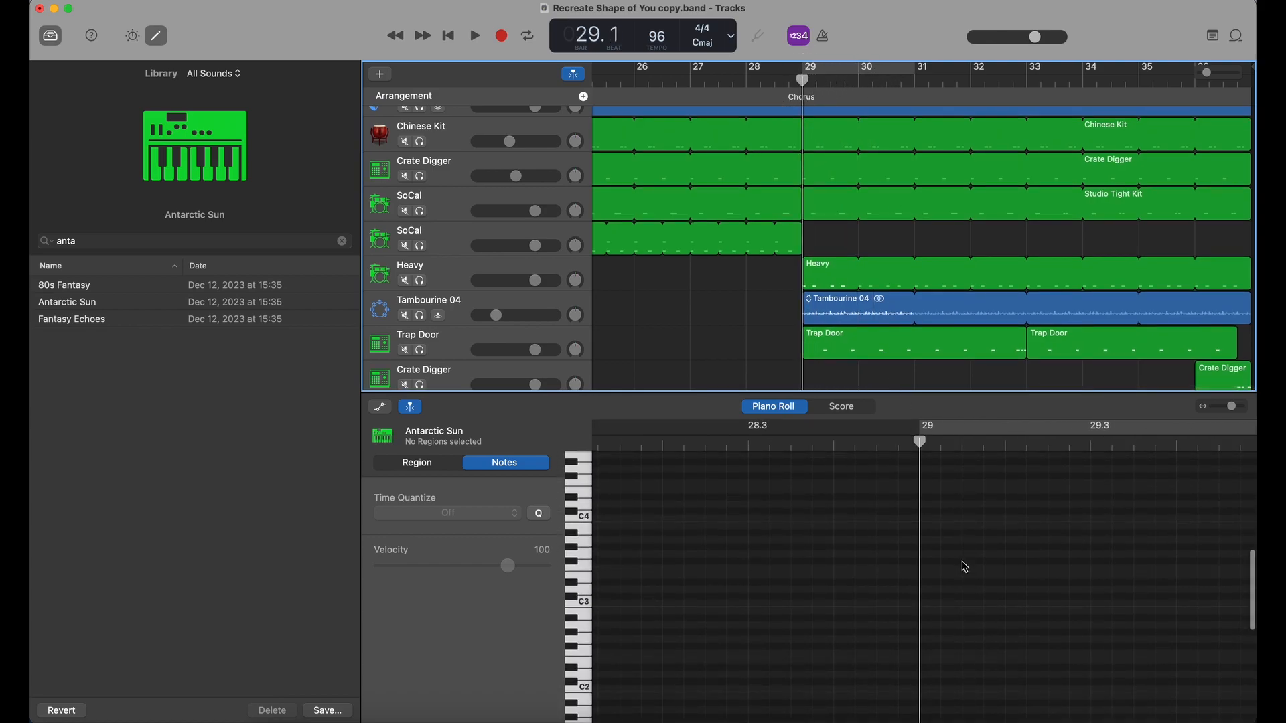
left_click(994, 547, "super")
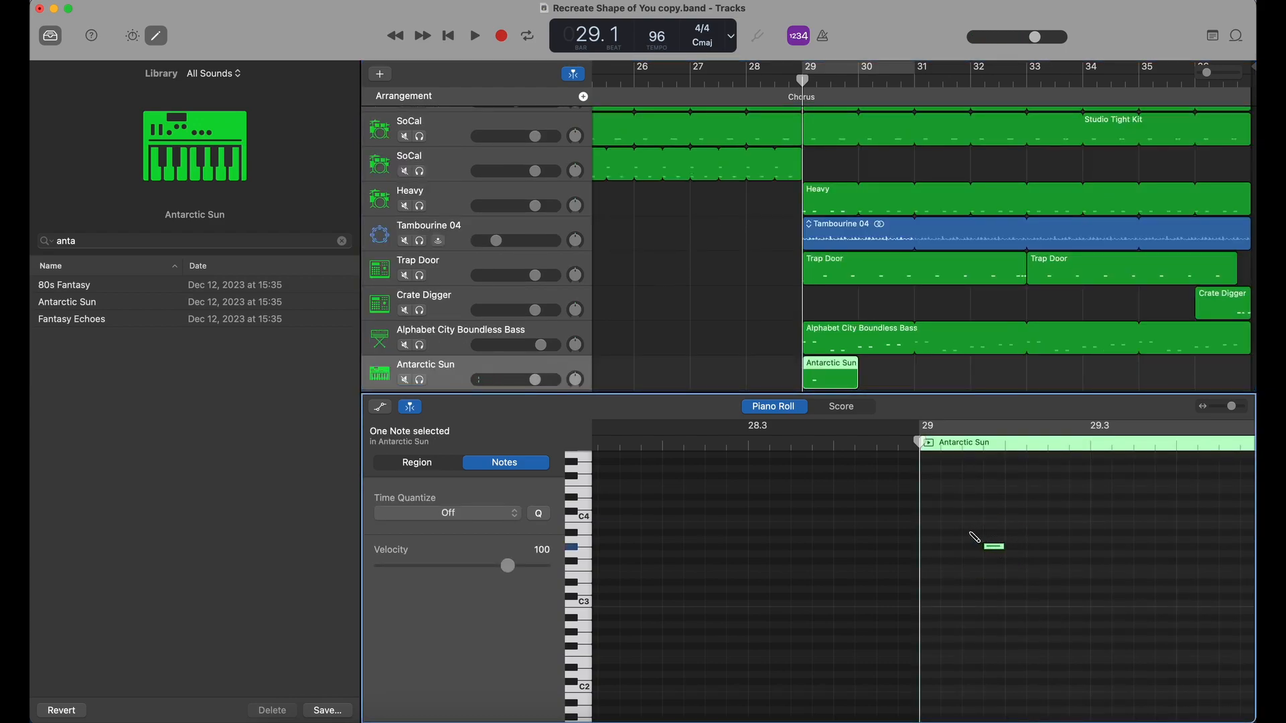
left_click(993, 513, "super")
left_click(994, 489, "super")
scroll(1034, 586, "right", 5)
scroll(1034, 585, "up", 2)
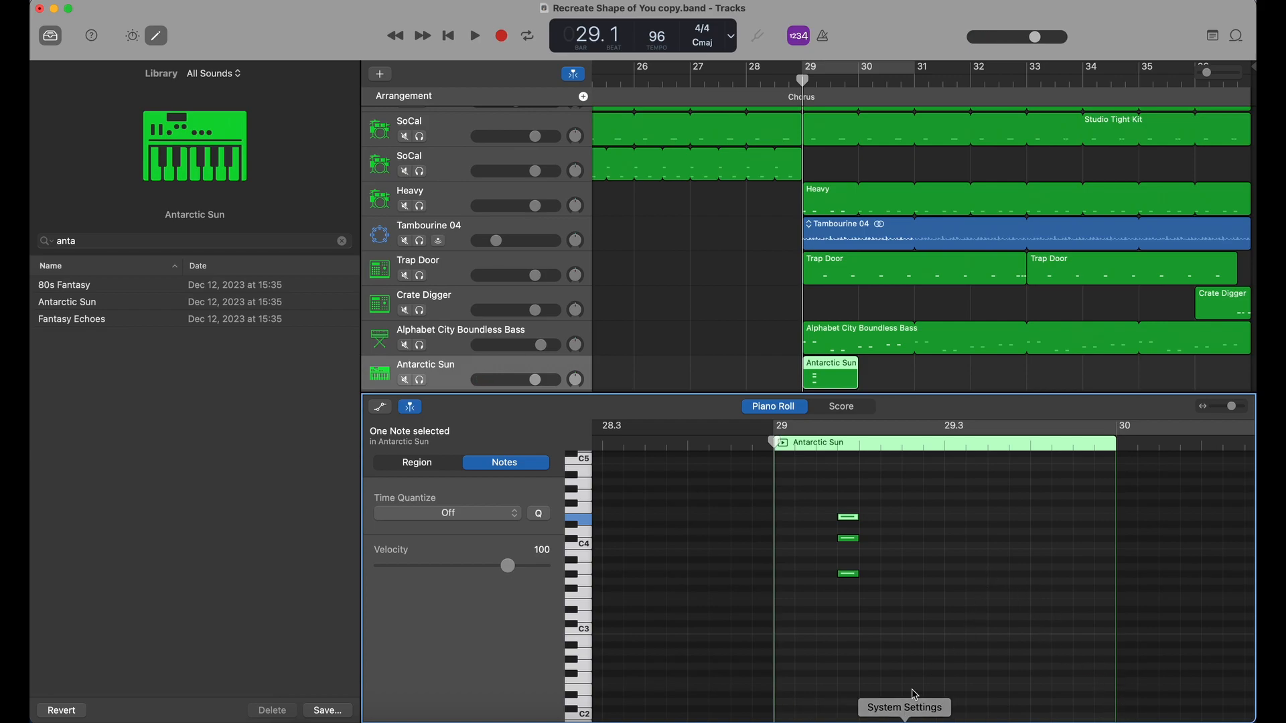
left_click_drag(1024, 583, 1025, 570)
left_click(1020, 537)
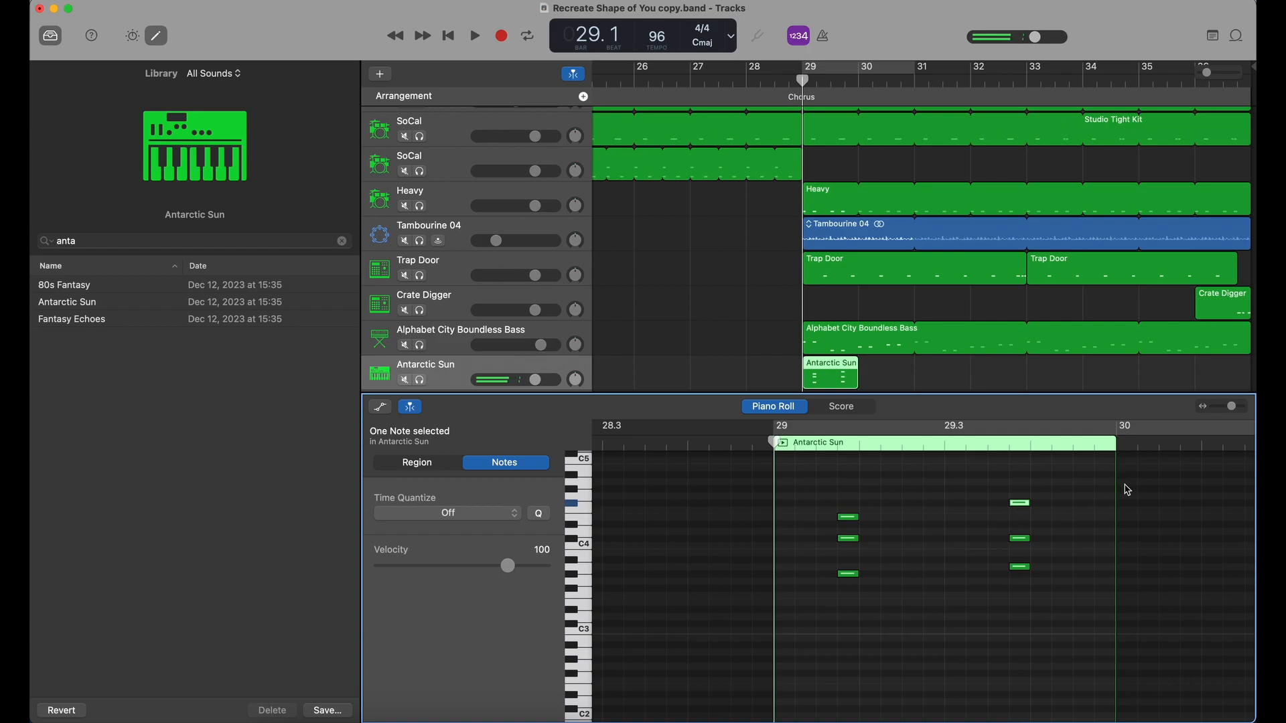
- Extend the Antarctic Sun region to two bars; add E3, A3 and C#4 at 30.1.4 and D#3, F#3 and B3 at 30.3.4
left_click_drag(856, 383, 914, 377)
scroll(1056, 628, "down", 2)
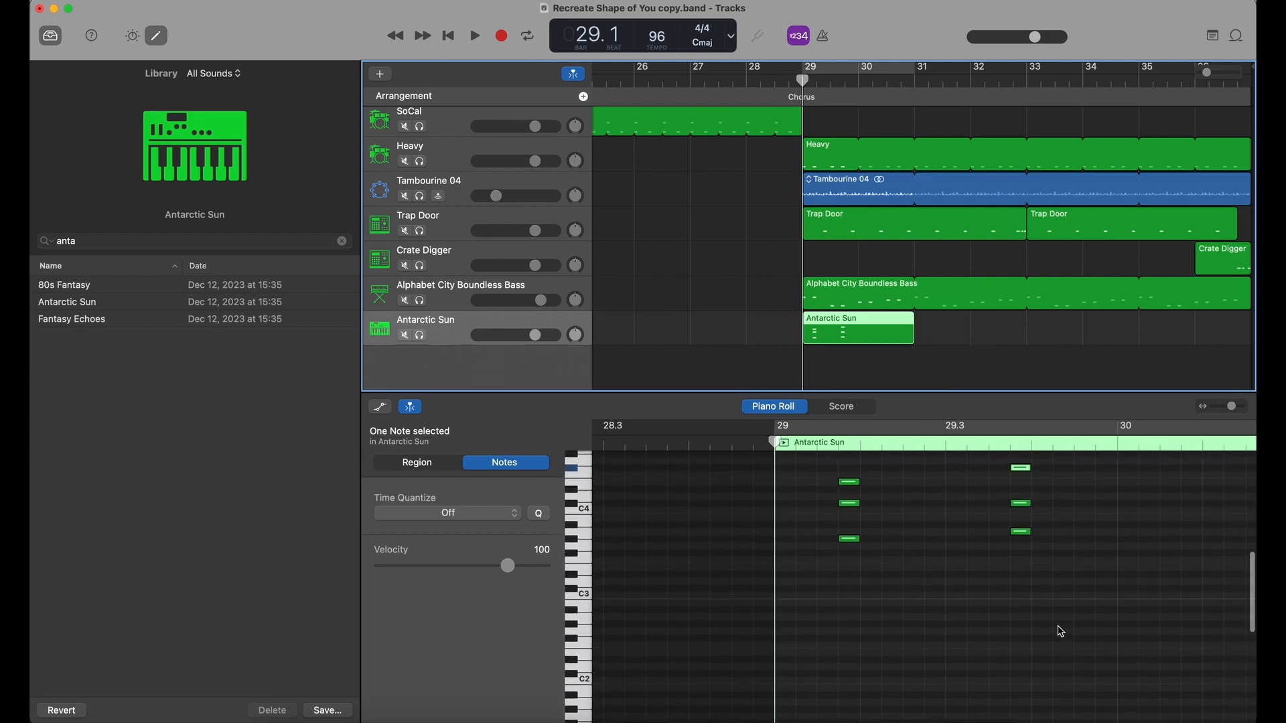
scroll(1069, 628, "right", 5)
scroll(1069, 628, "up", 4)
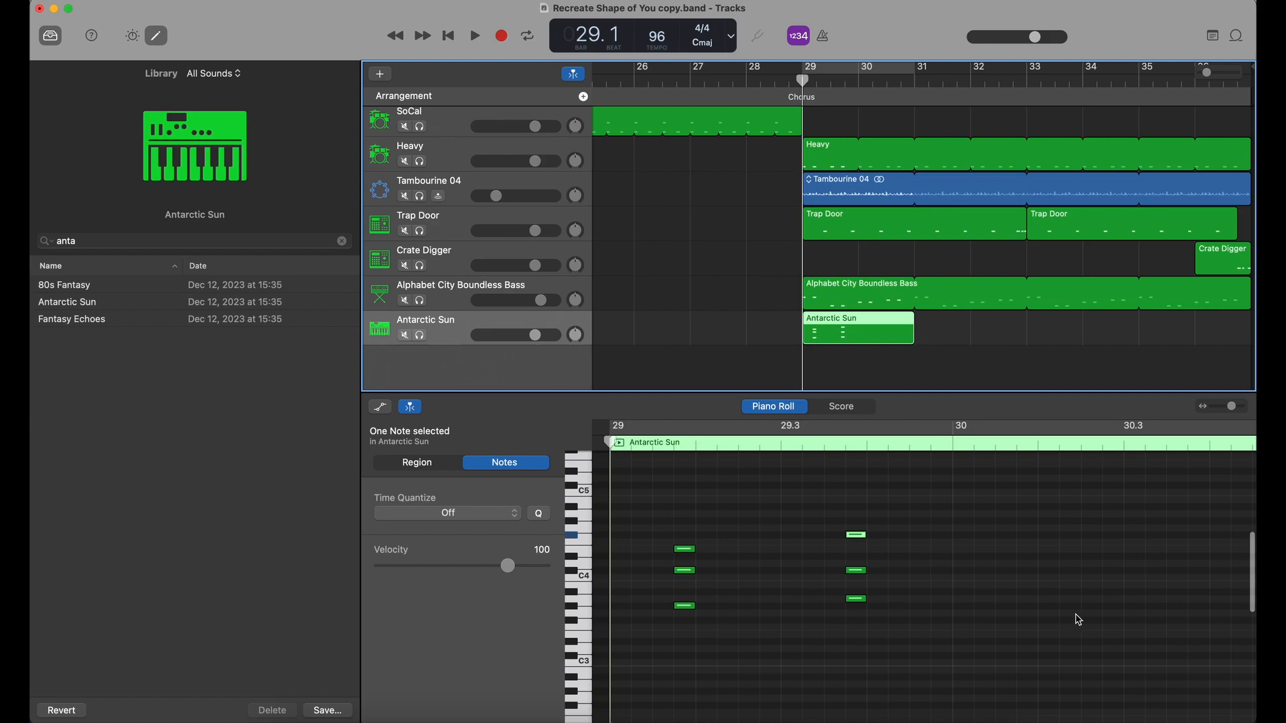
left_click(1027, 633)
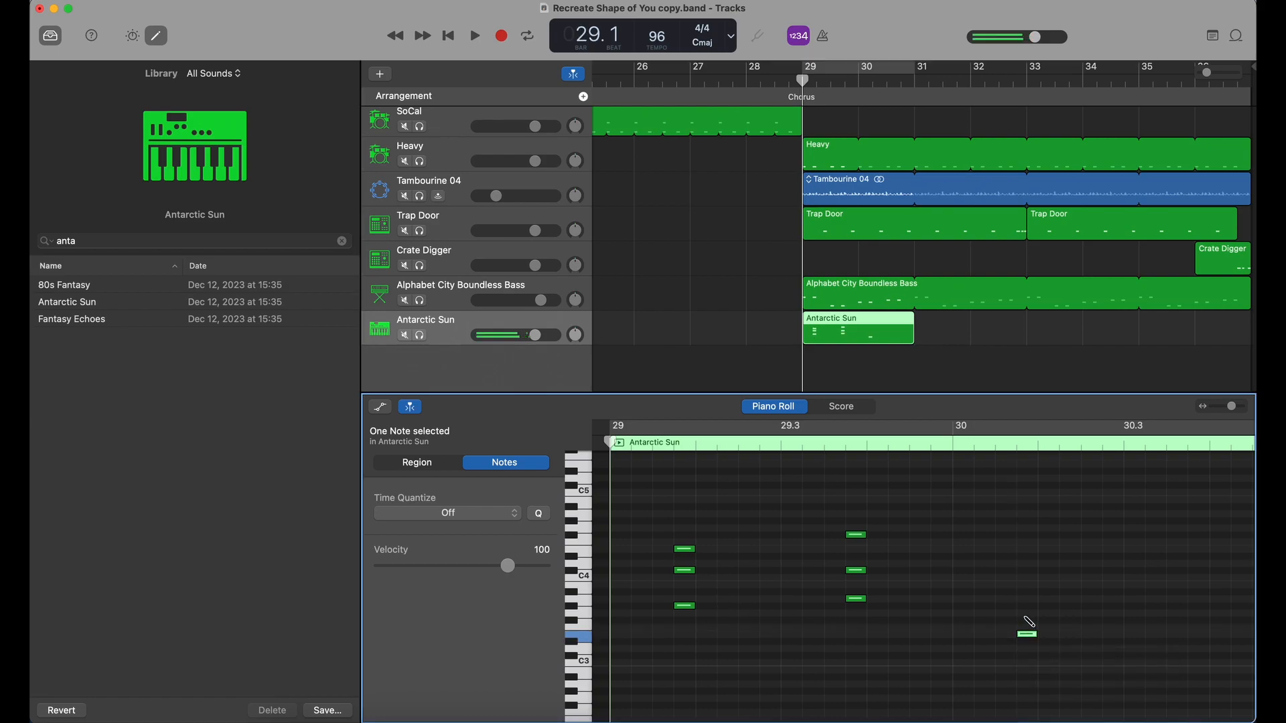
left_click(1027, 599)
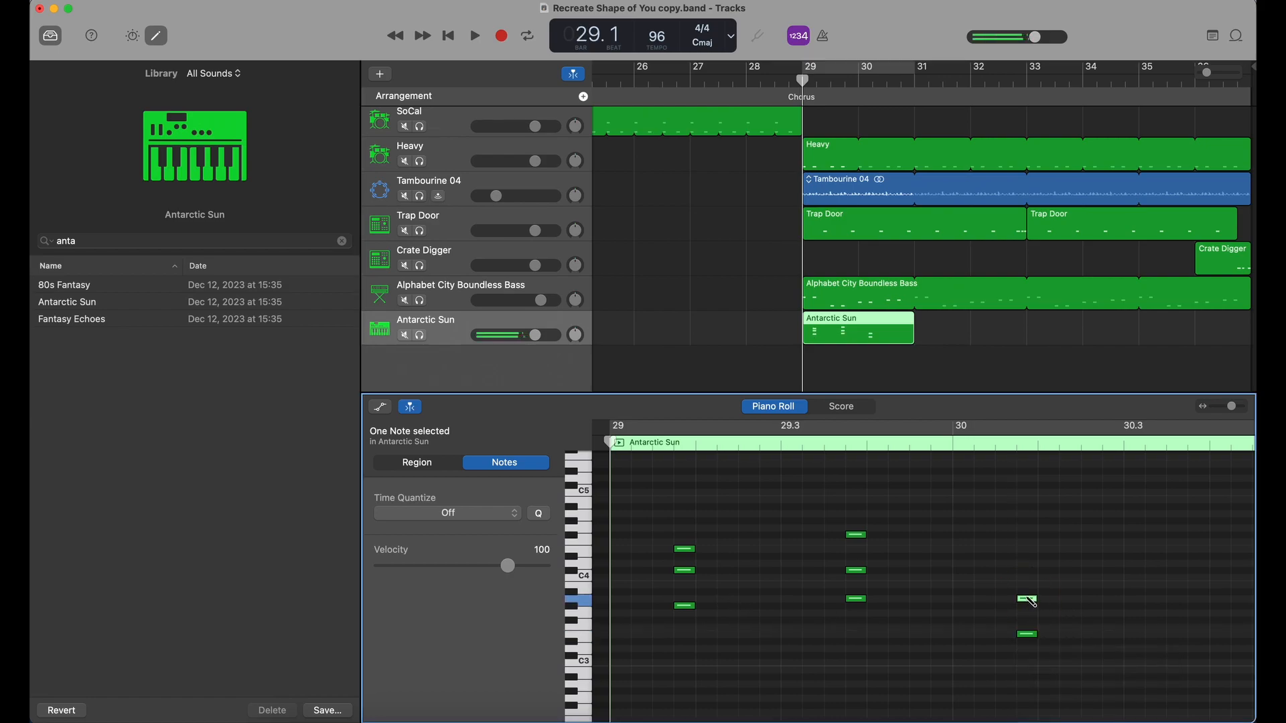
left_click(1026, 571)
scroll(1082, 587, "right", 5)
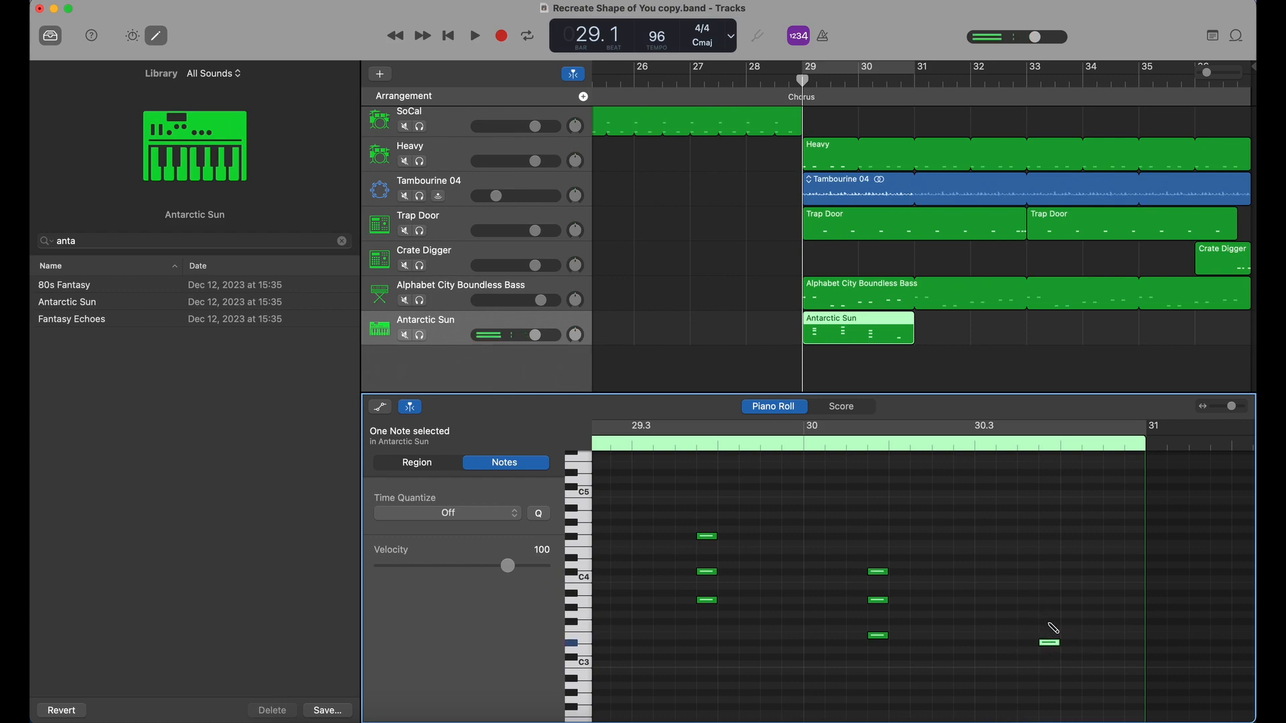
left_click(1049, 622)
left_click(1048, 589)
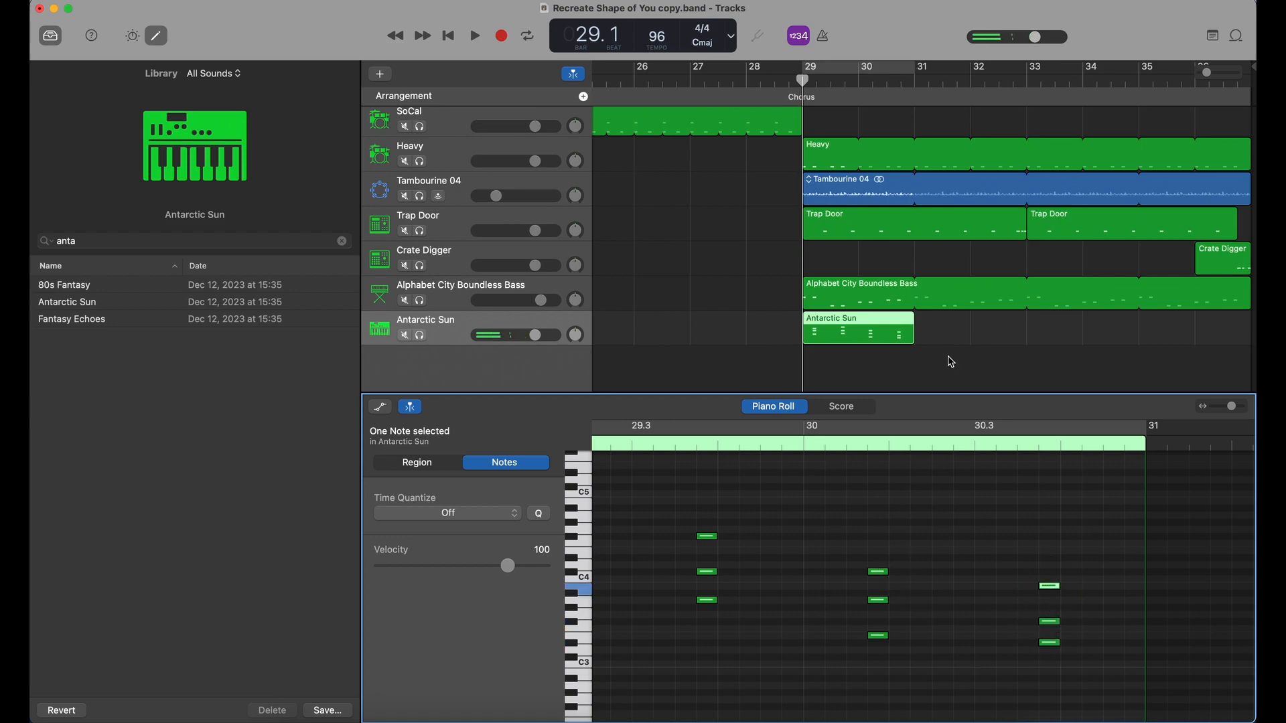
- Play the Antarctic Sun chords from bar 29 and loop their region to bar 37
key("space")
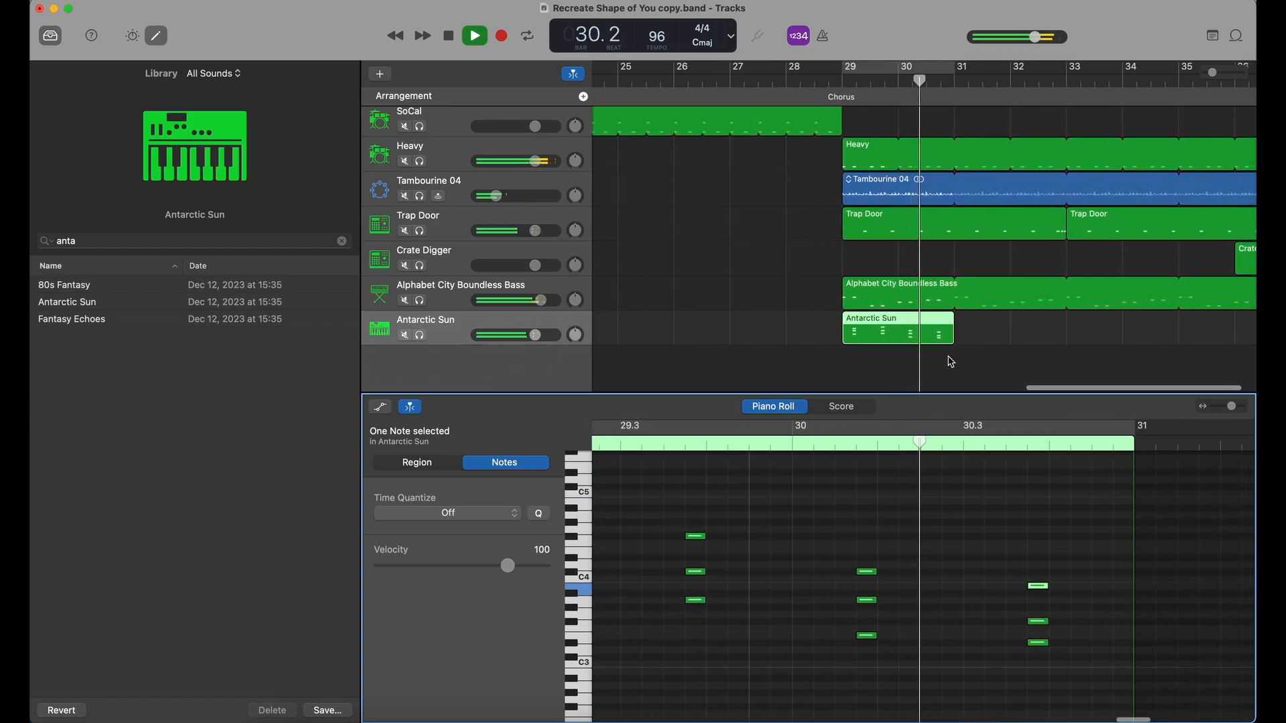
key("space")
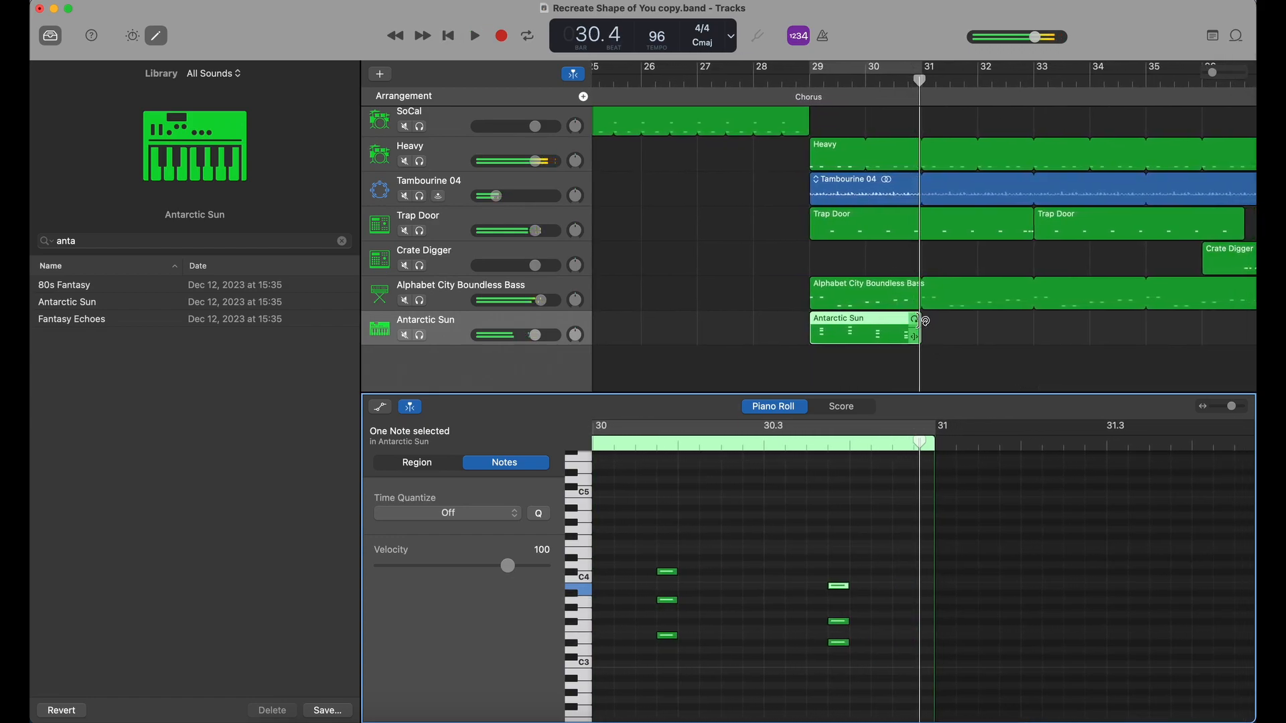
left_click_drag(915, 321, 1251, 334)
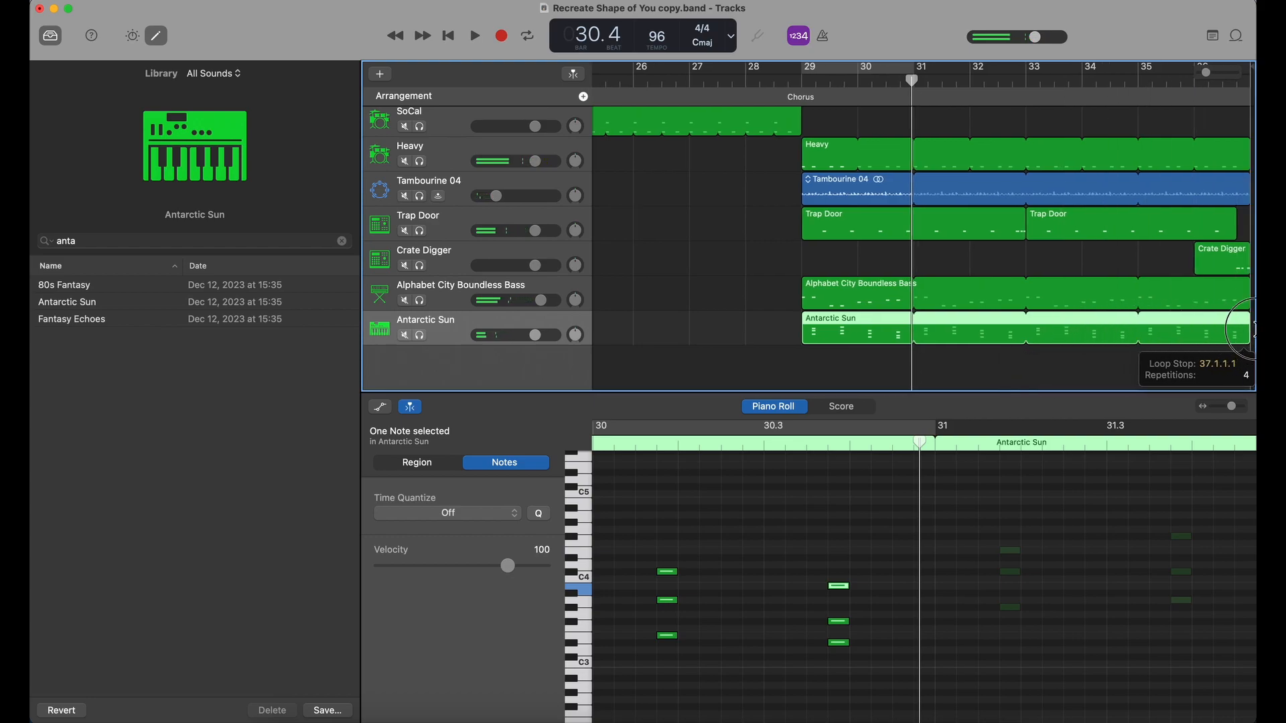
- Play the arrangement from bar 27 into the chorus and hide the Piano Roll to view all tracks
scroll(1166, 292, "up", 5)
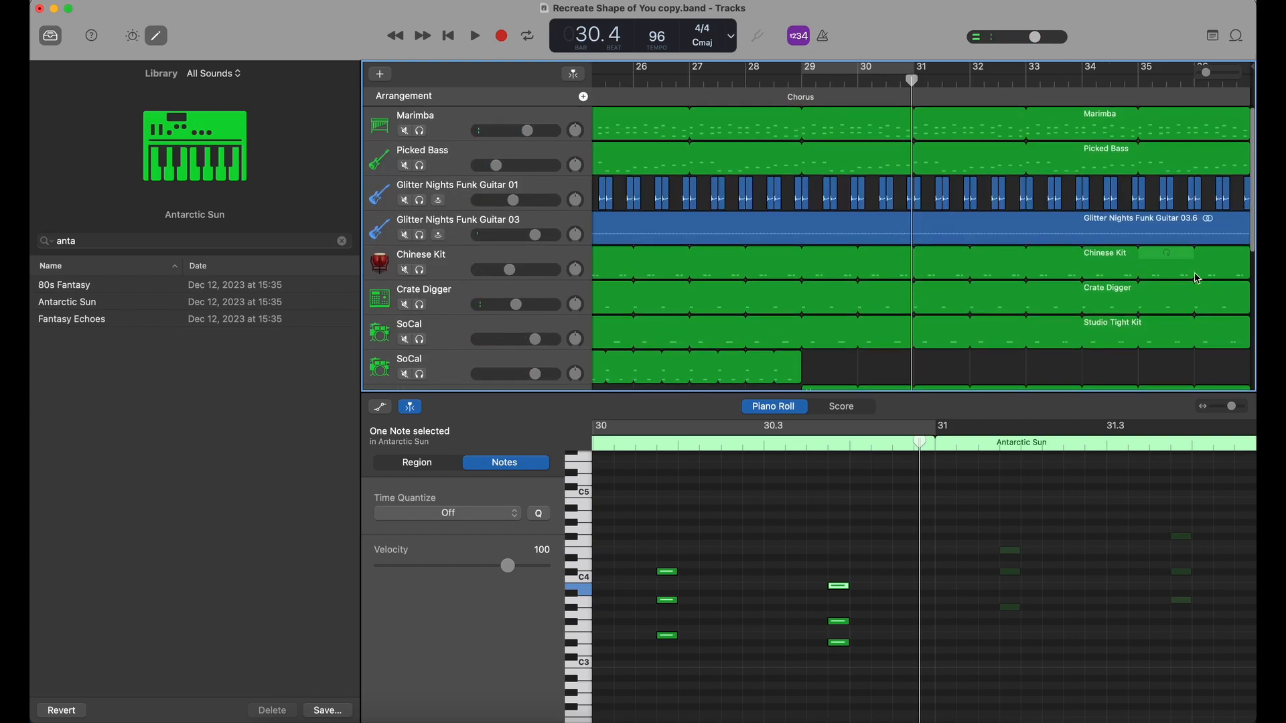
left_click(691, 80)
key("space")
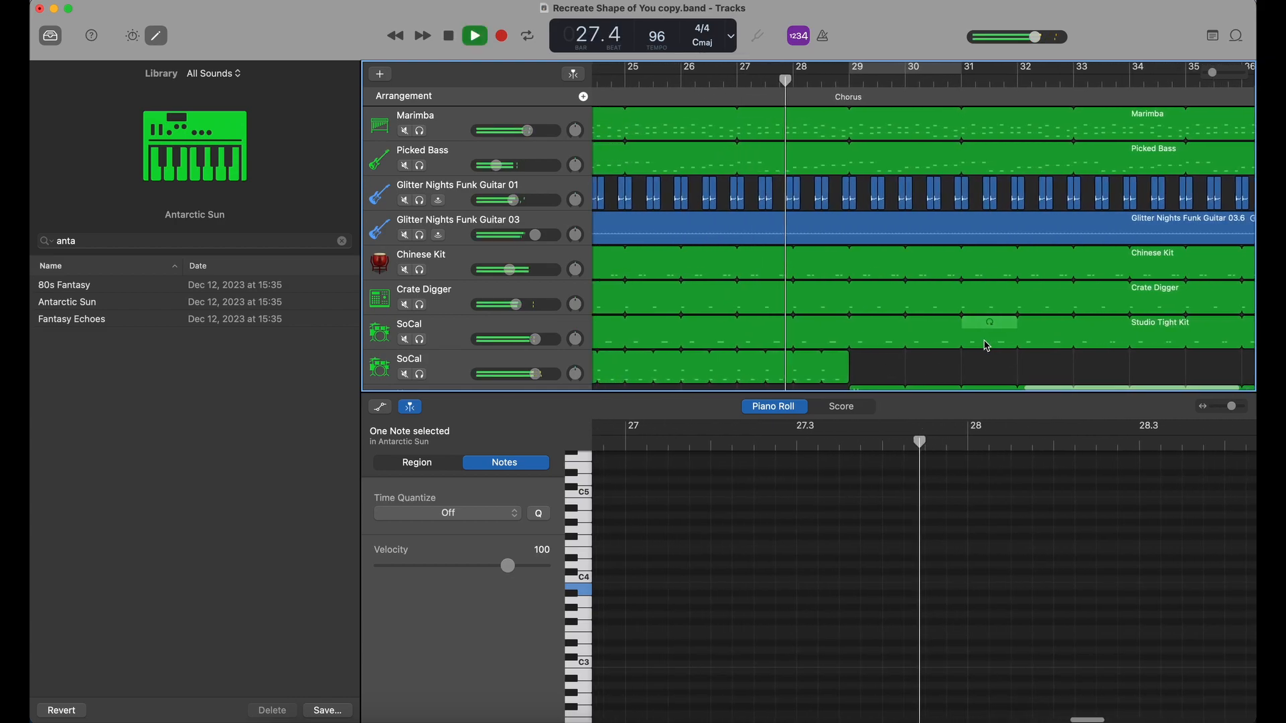
key("e")
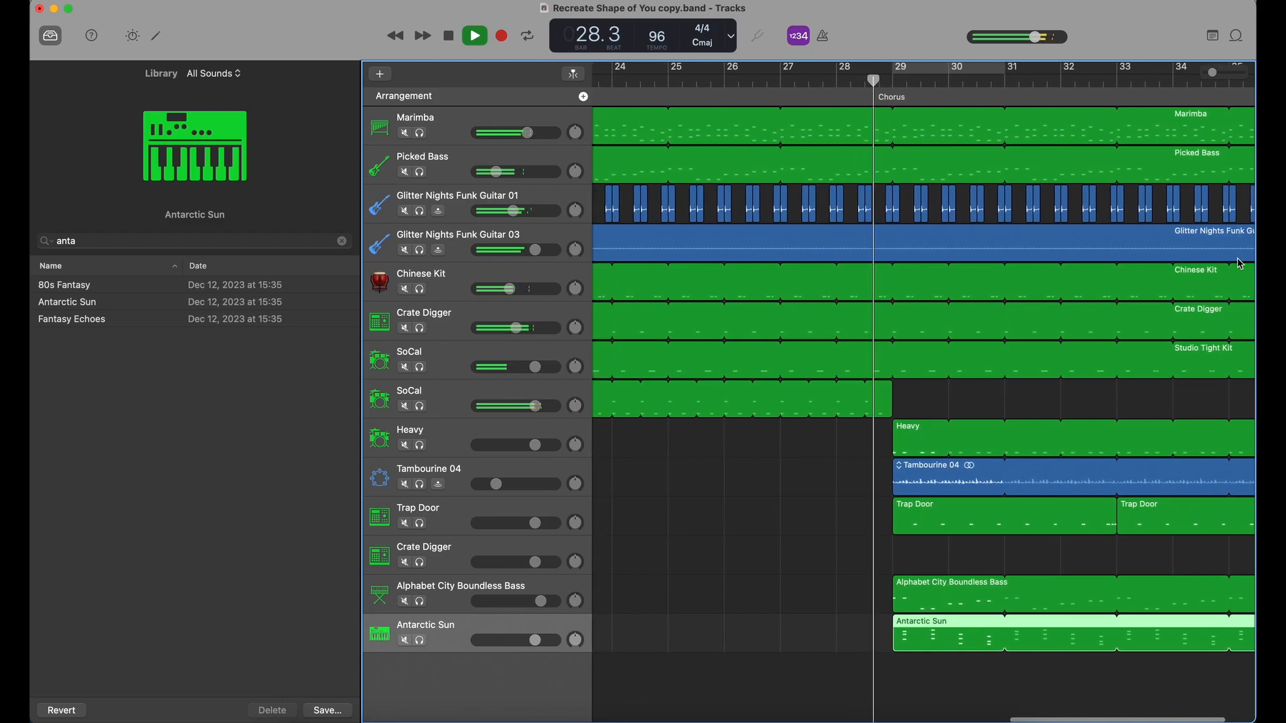